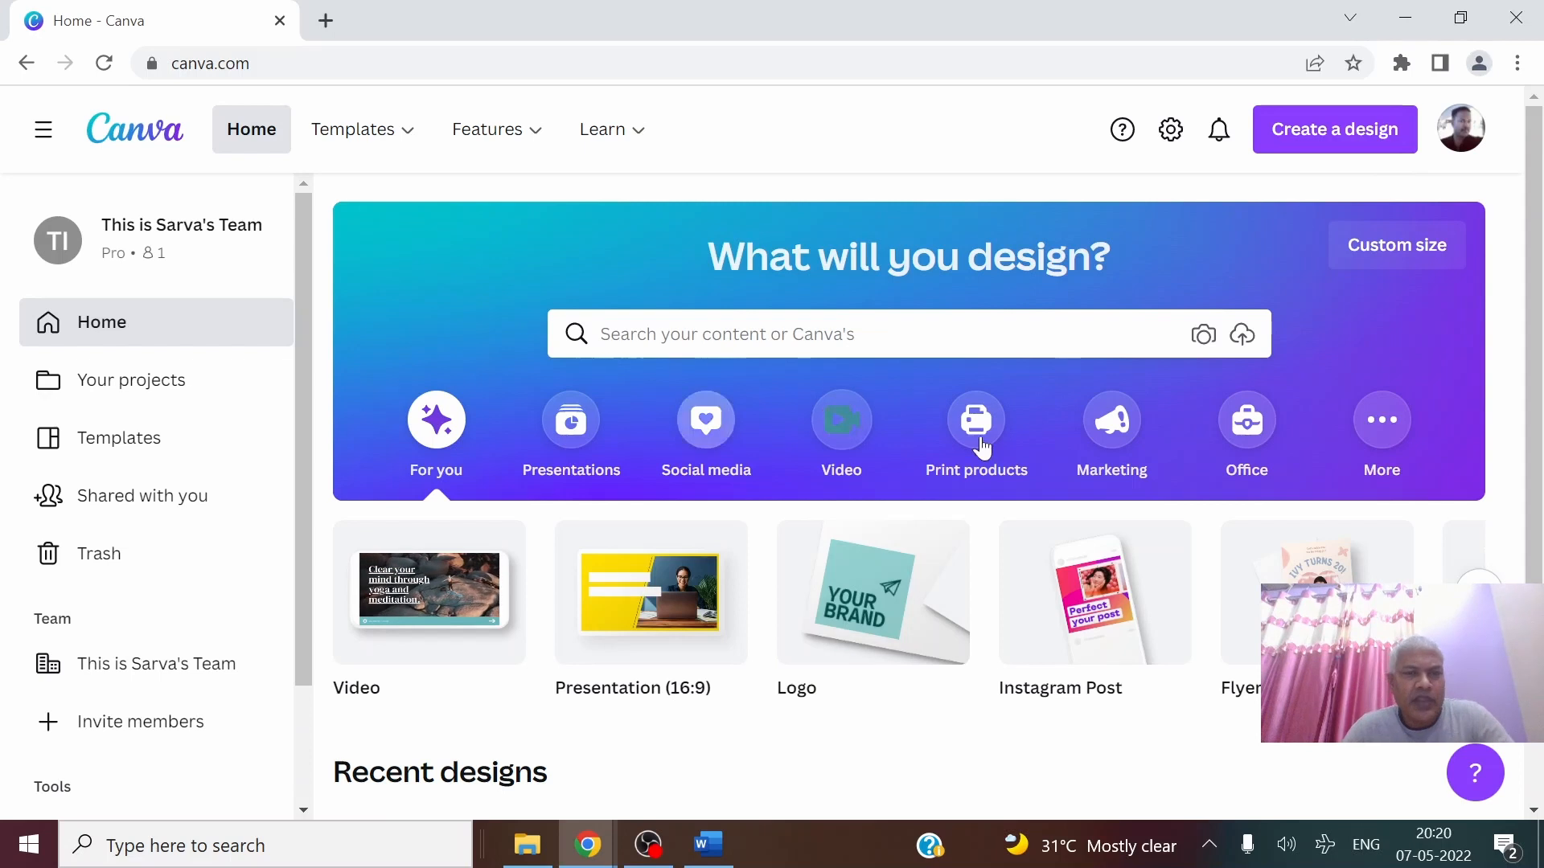
# Create a new Banner (Landscape) design, finding the format by searching the design types for "banner"
pyautogui.click(1365, 140)
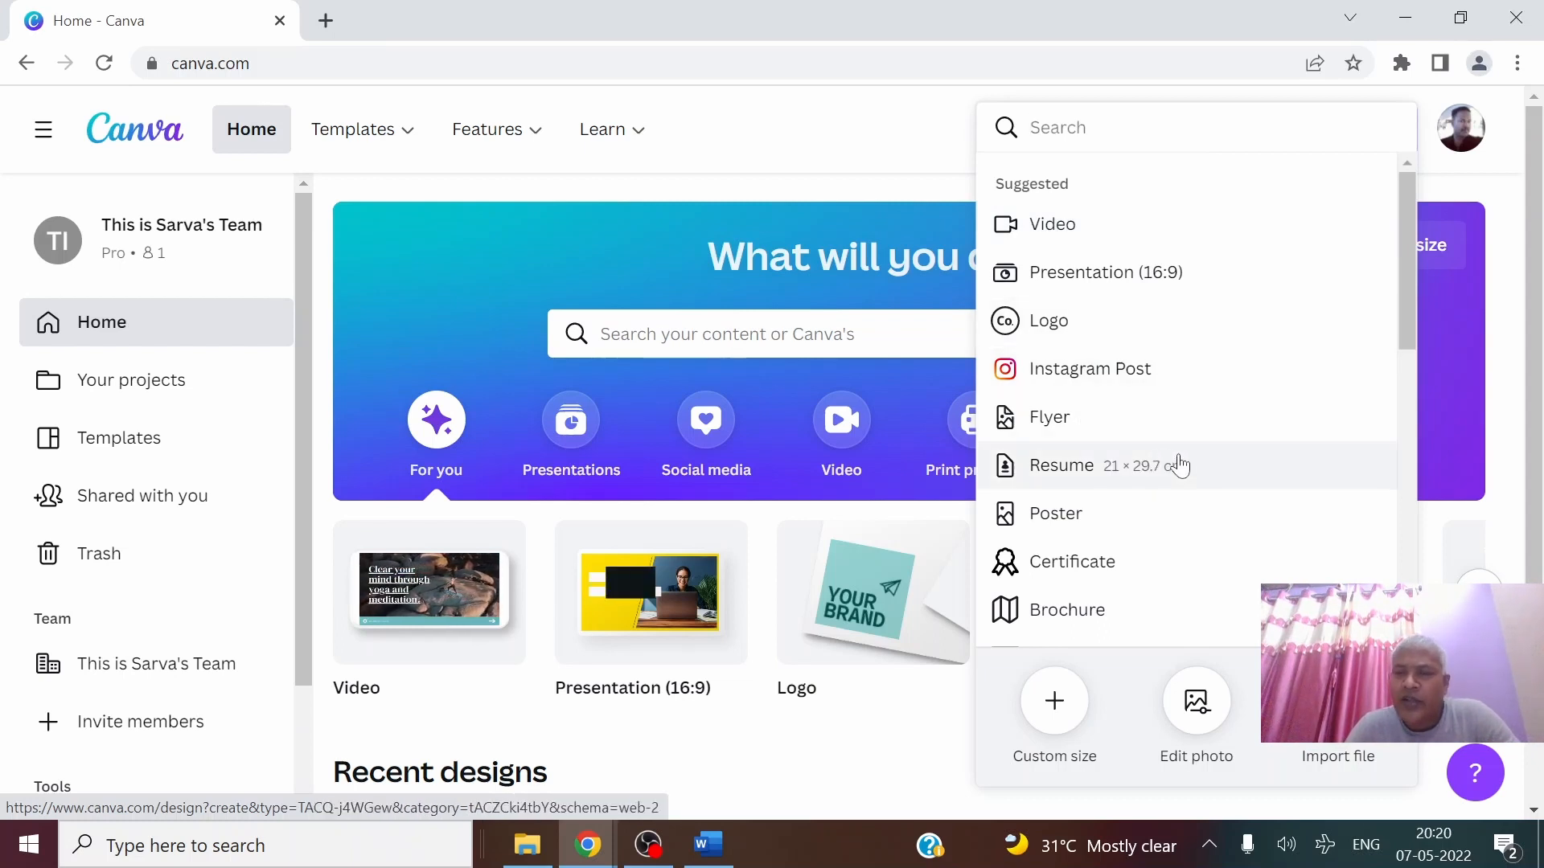
pyautogui.scroll(-2, 1199, 472)
pyautogui.scroll(-3, 1203, 478)
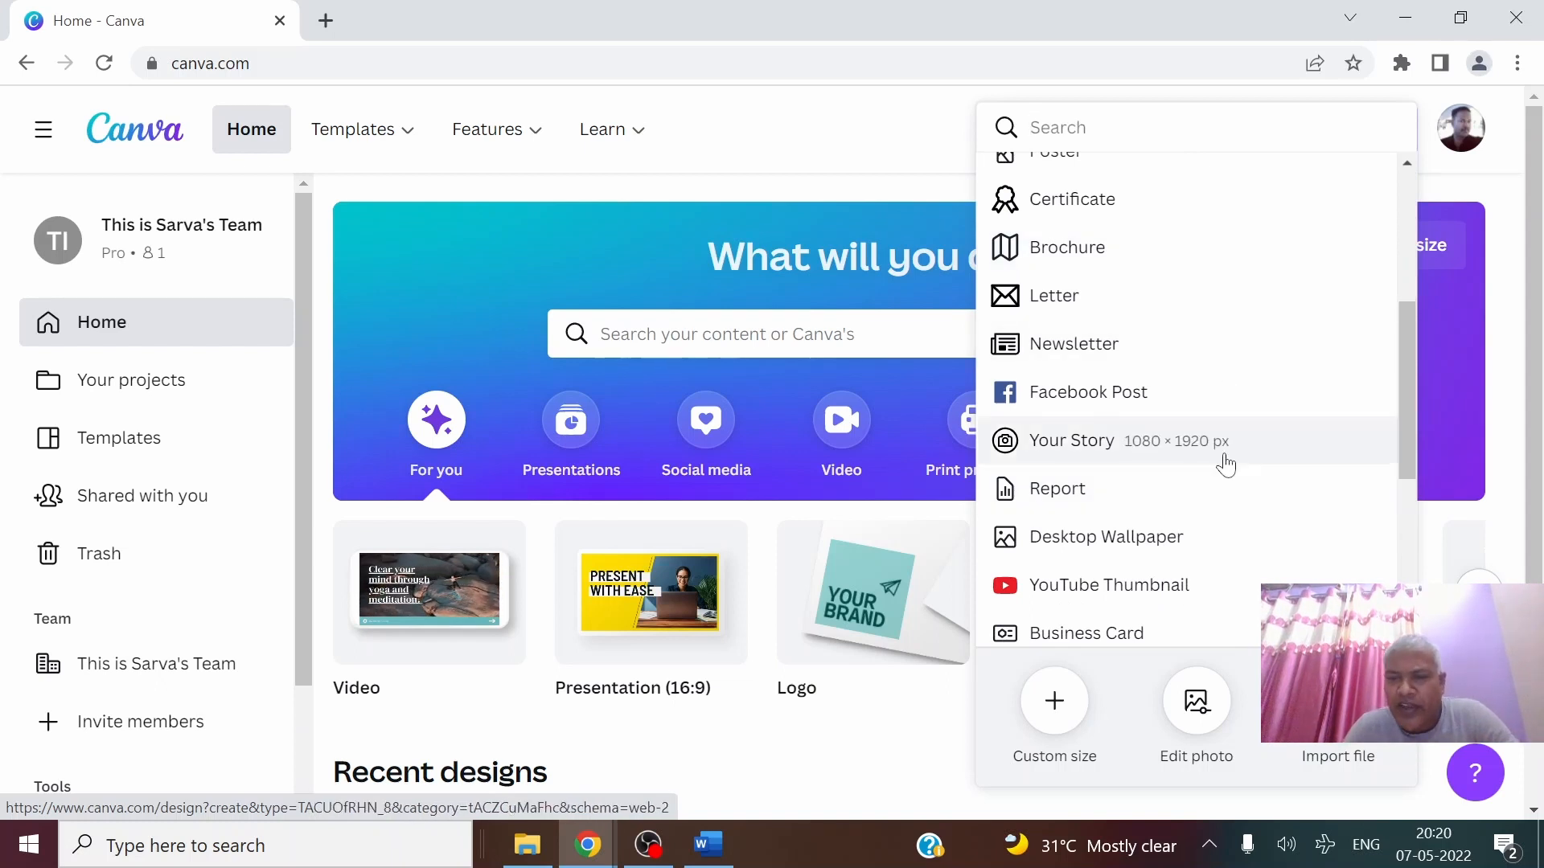
pyautogui.scroll(-5, 1225, 465)
pyautogui.scroll(8, 1226, 465)
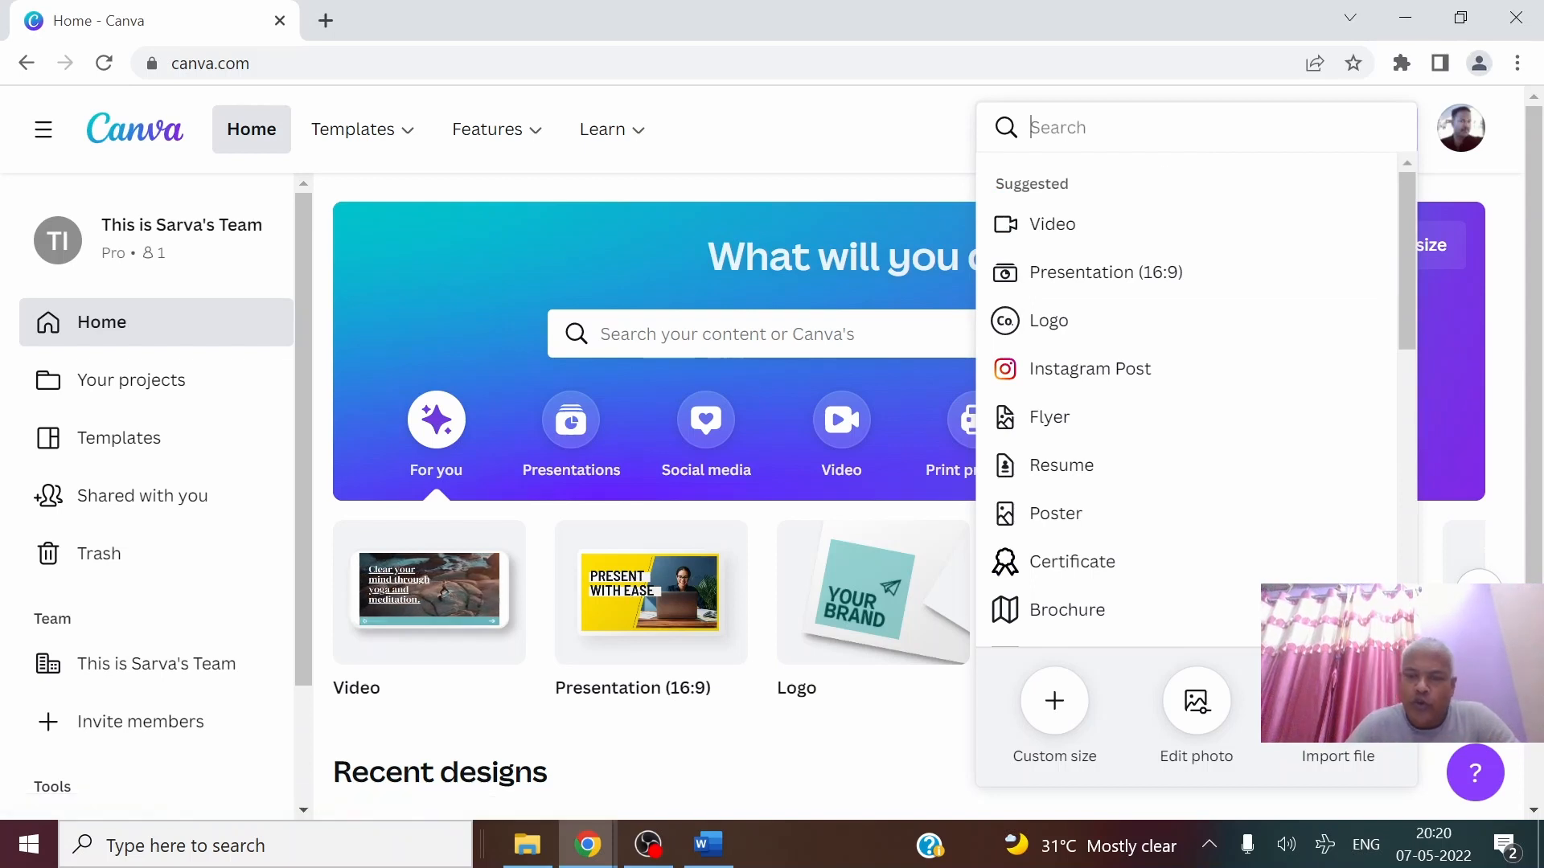
pyautogui.write('ba')
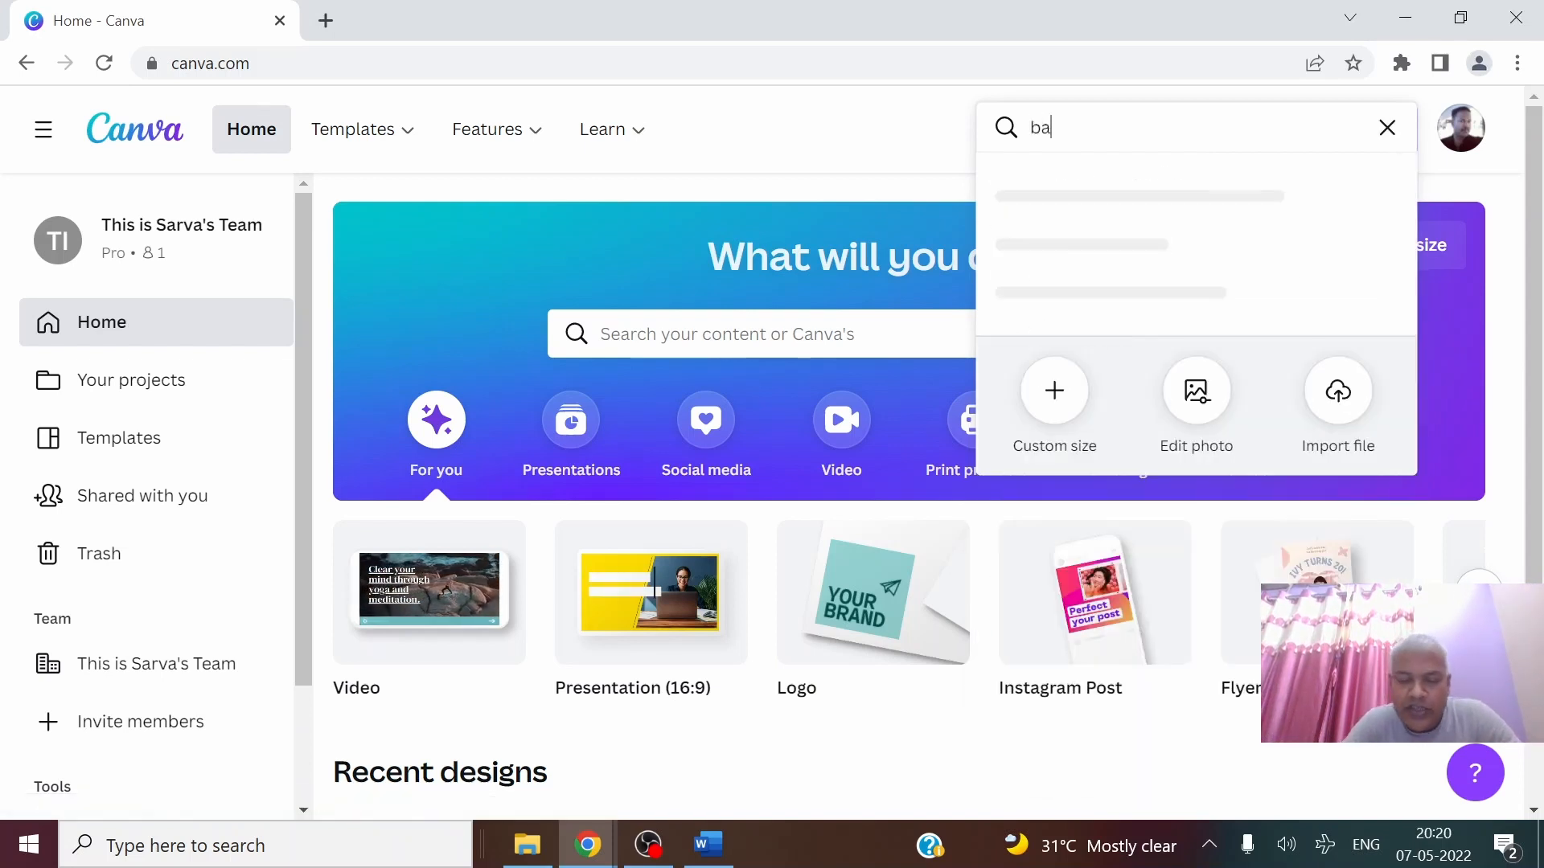
pyautogui.write('nner')
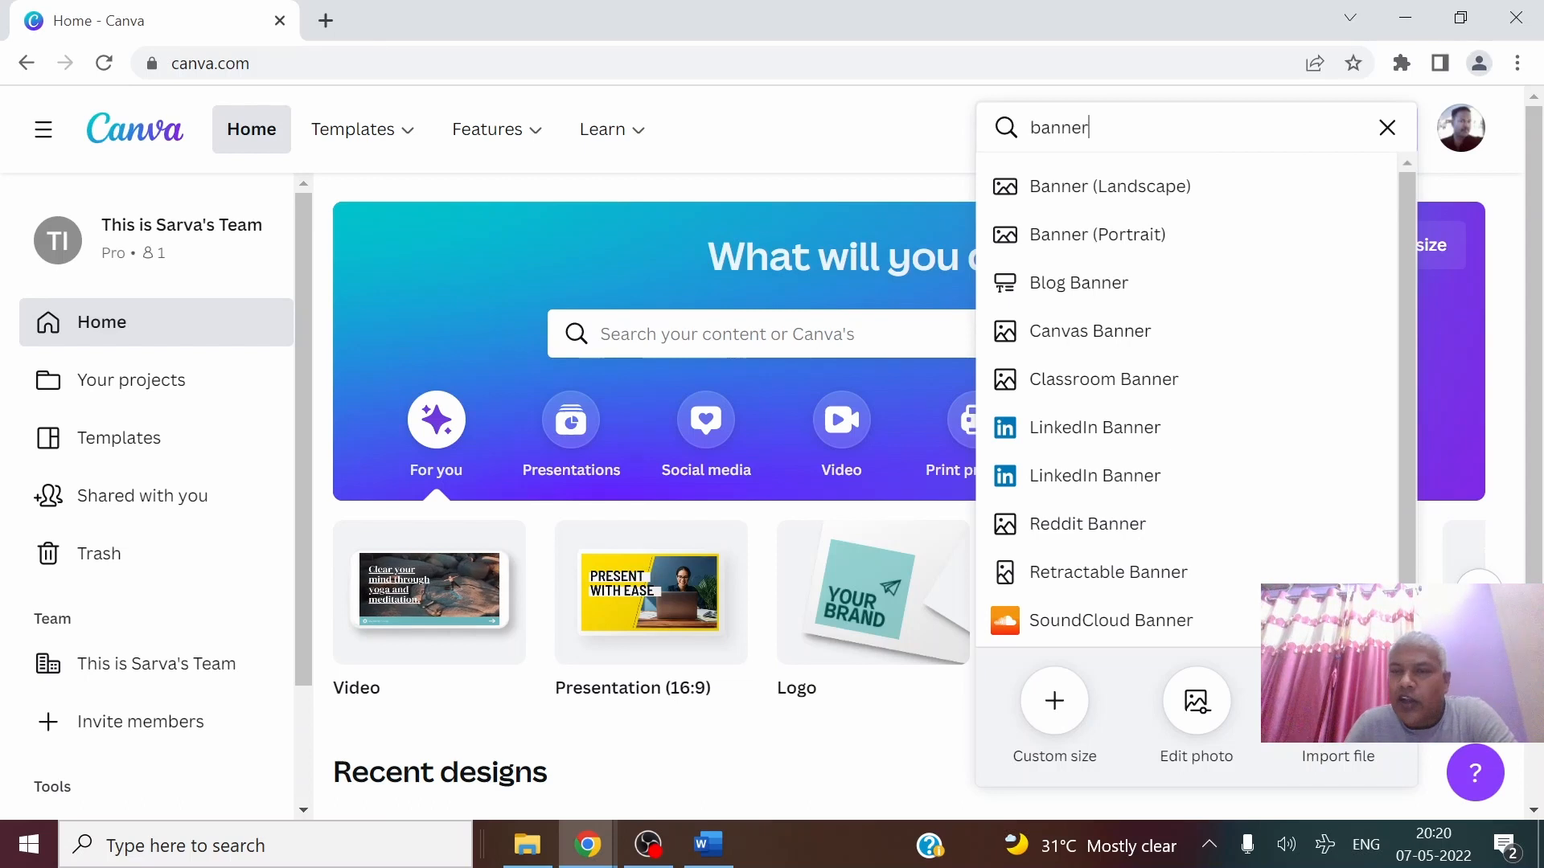
pyautogui.click(1143, 193)
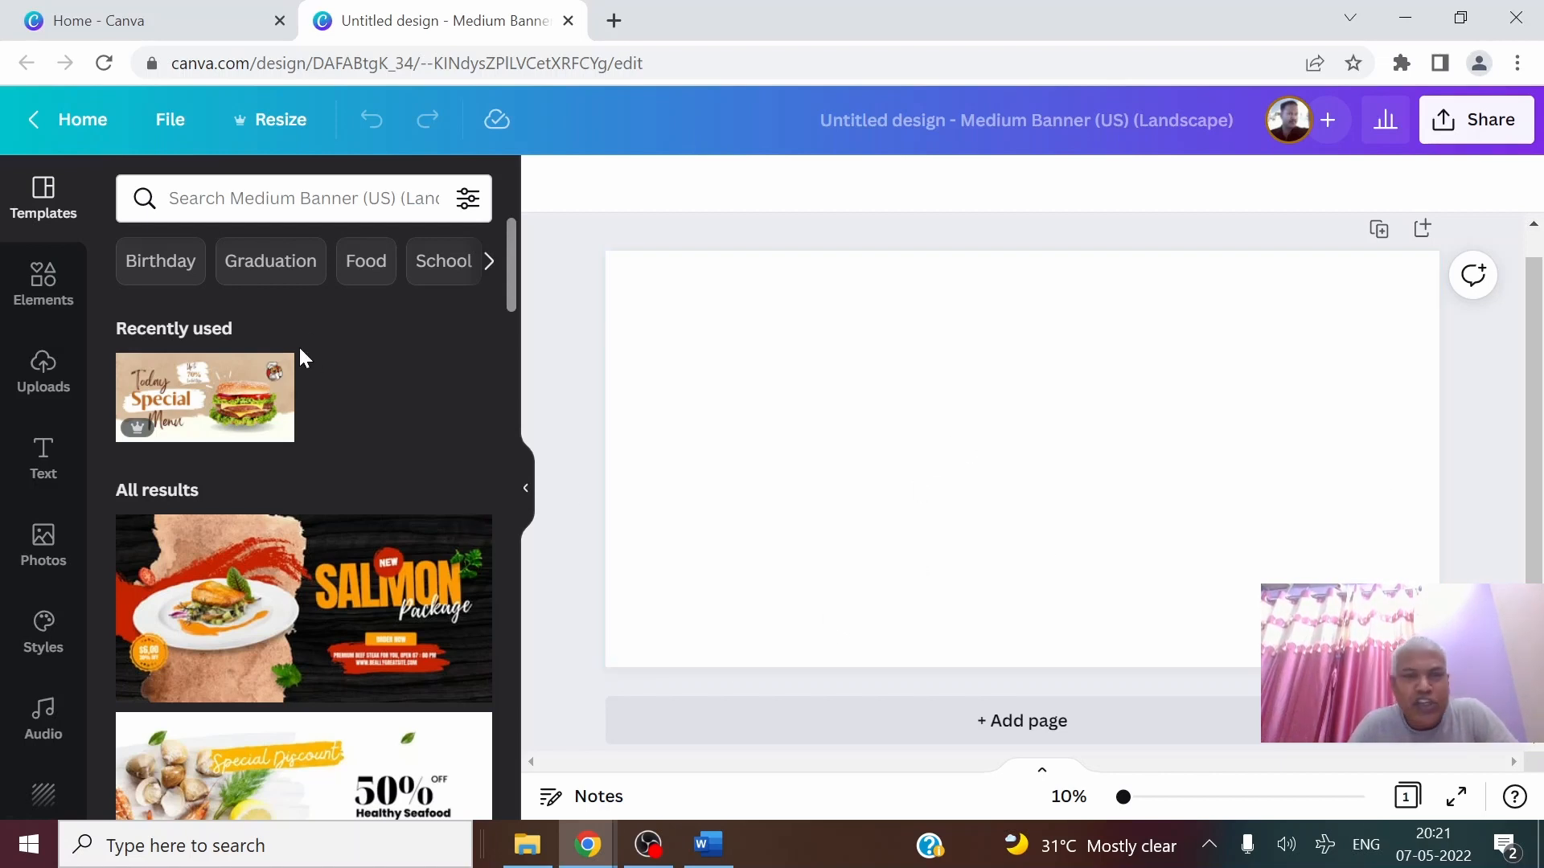
# Search the banner templates for "burger"
pyautogui.click(289, 198)
pyautogui.write('burger')
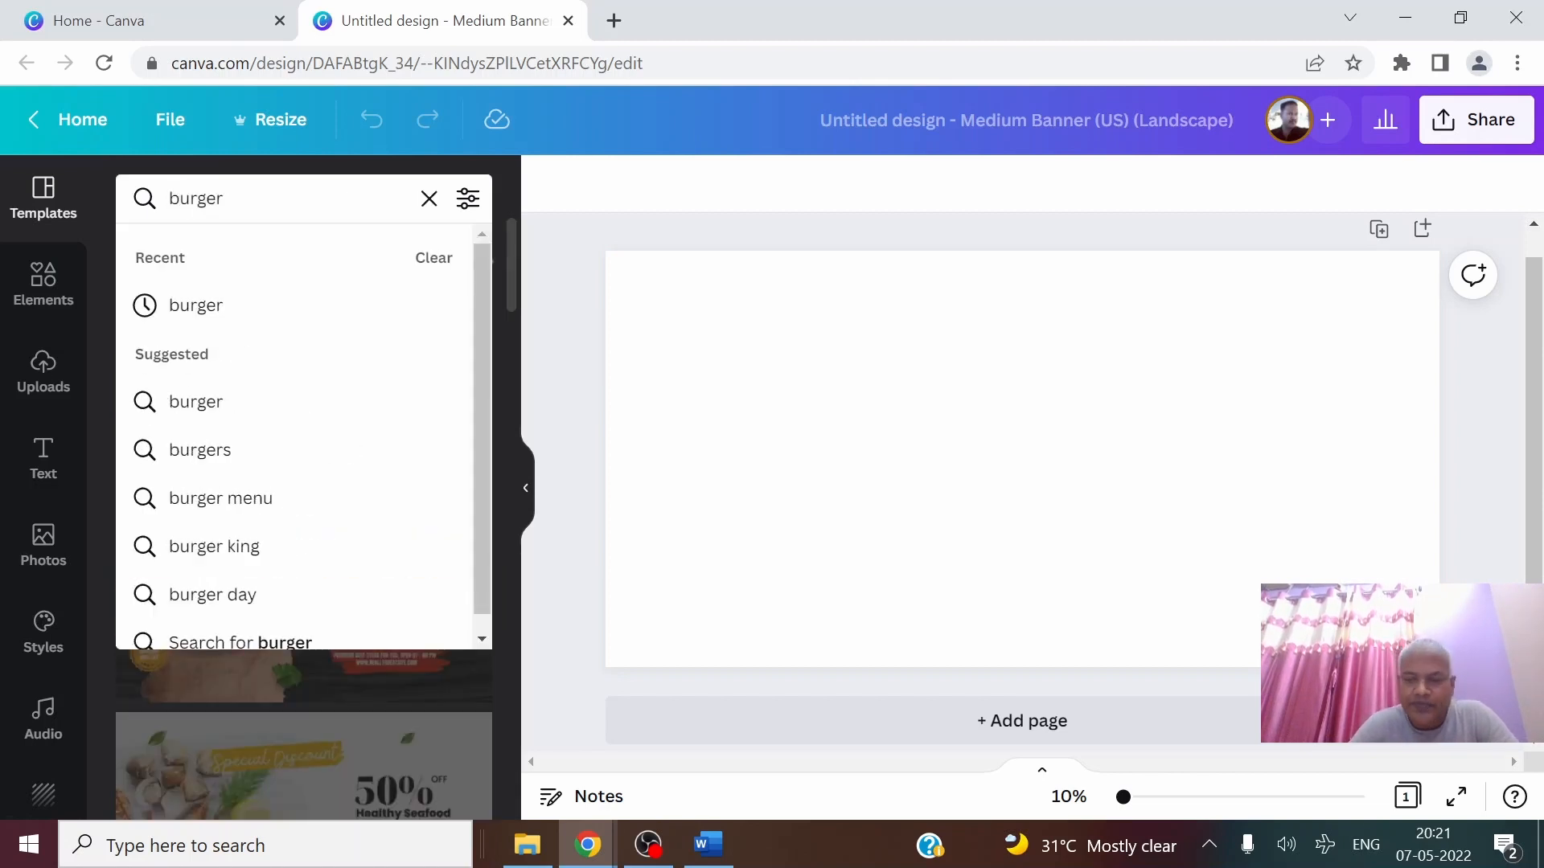
pyautogui.press('Return')
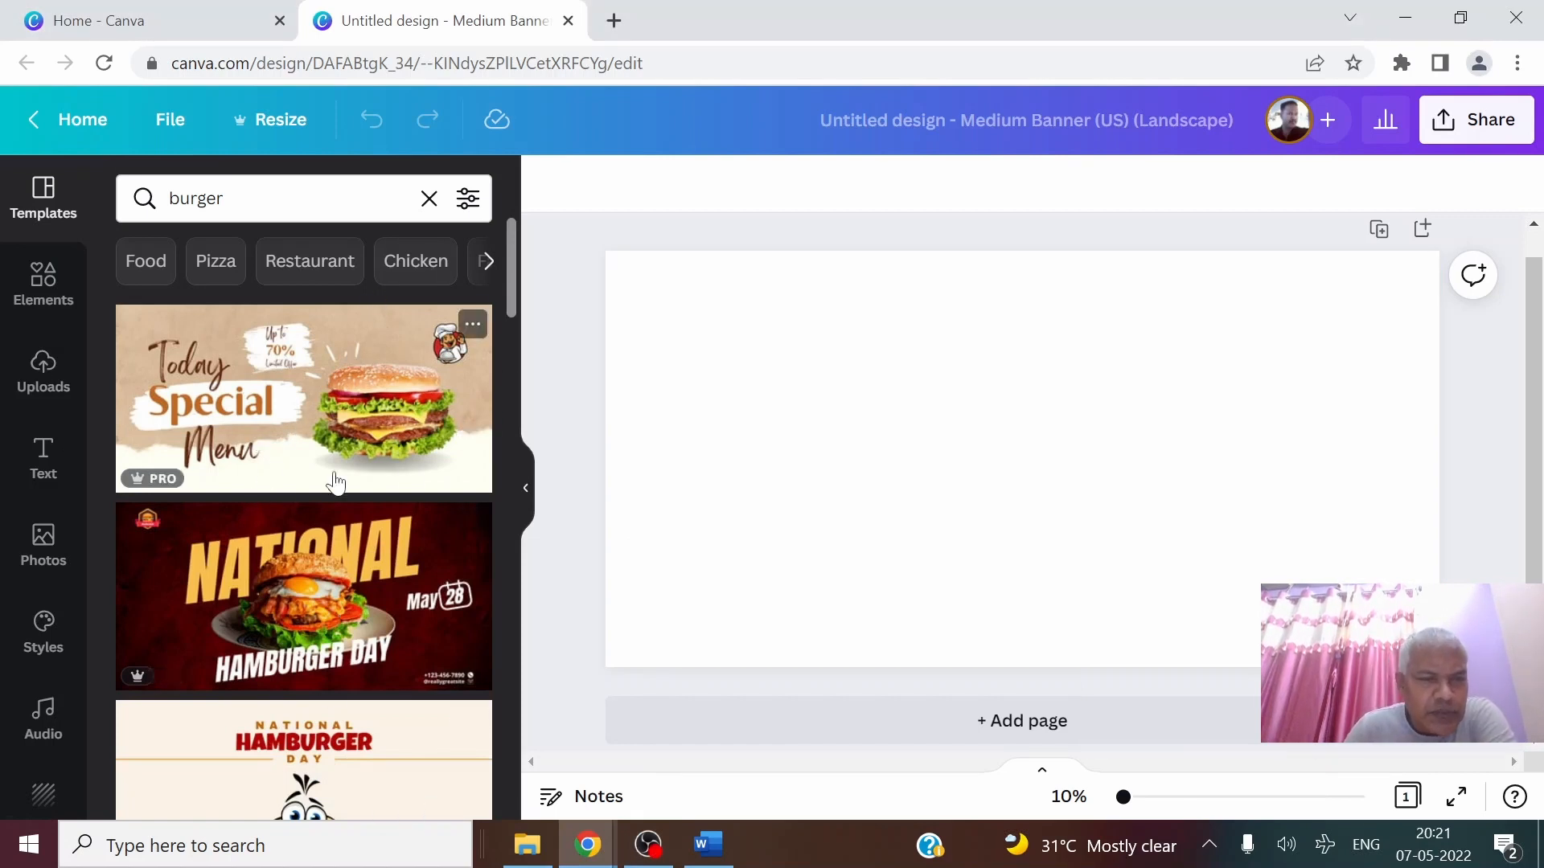
# Look through the burger banner templates to compare their layouts, and return to the start of the results
pyautogui.scroll(-3, 336, 483)
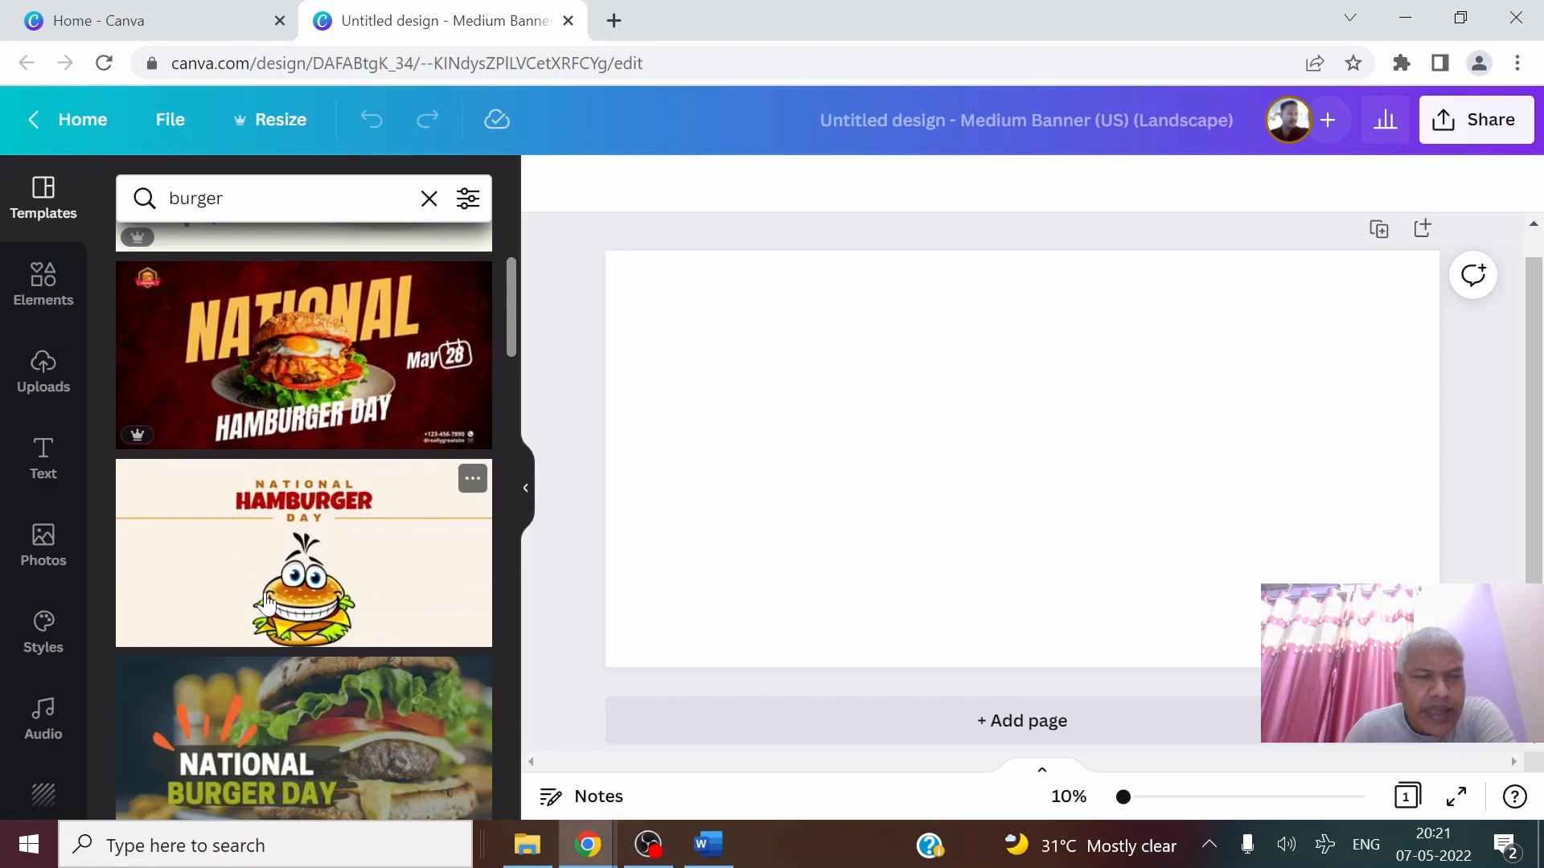
pyautogui.scroll(-4, 218, 611)
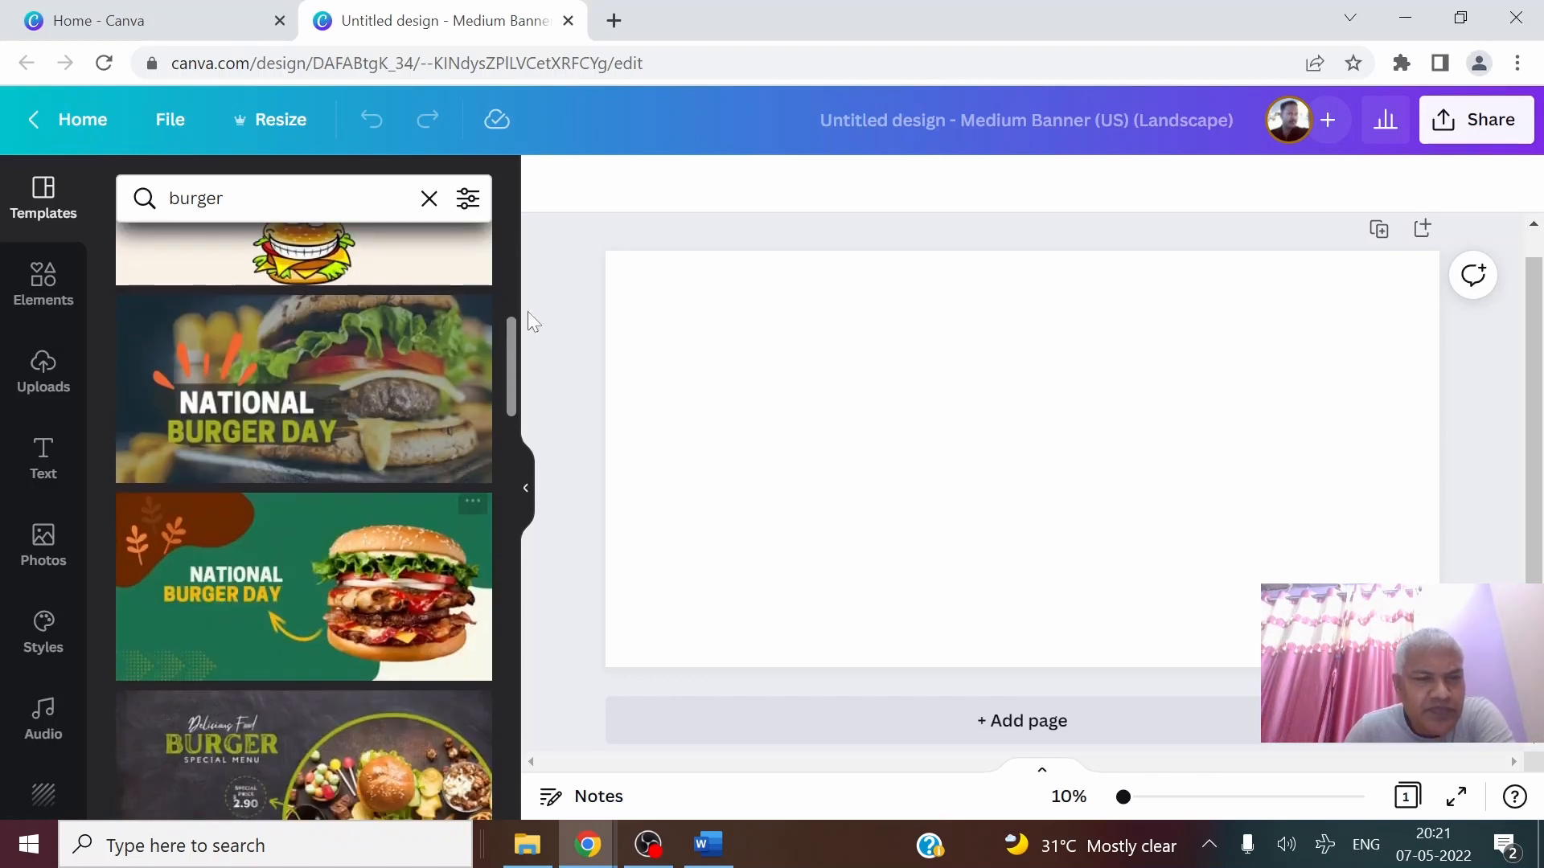
pyautogui.scroll(-4, 290, 620)
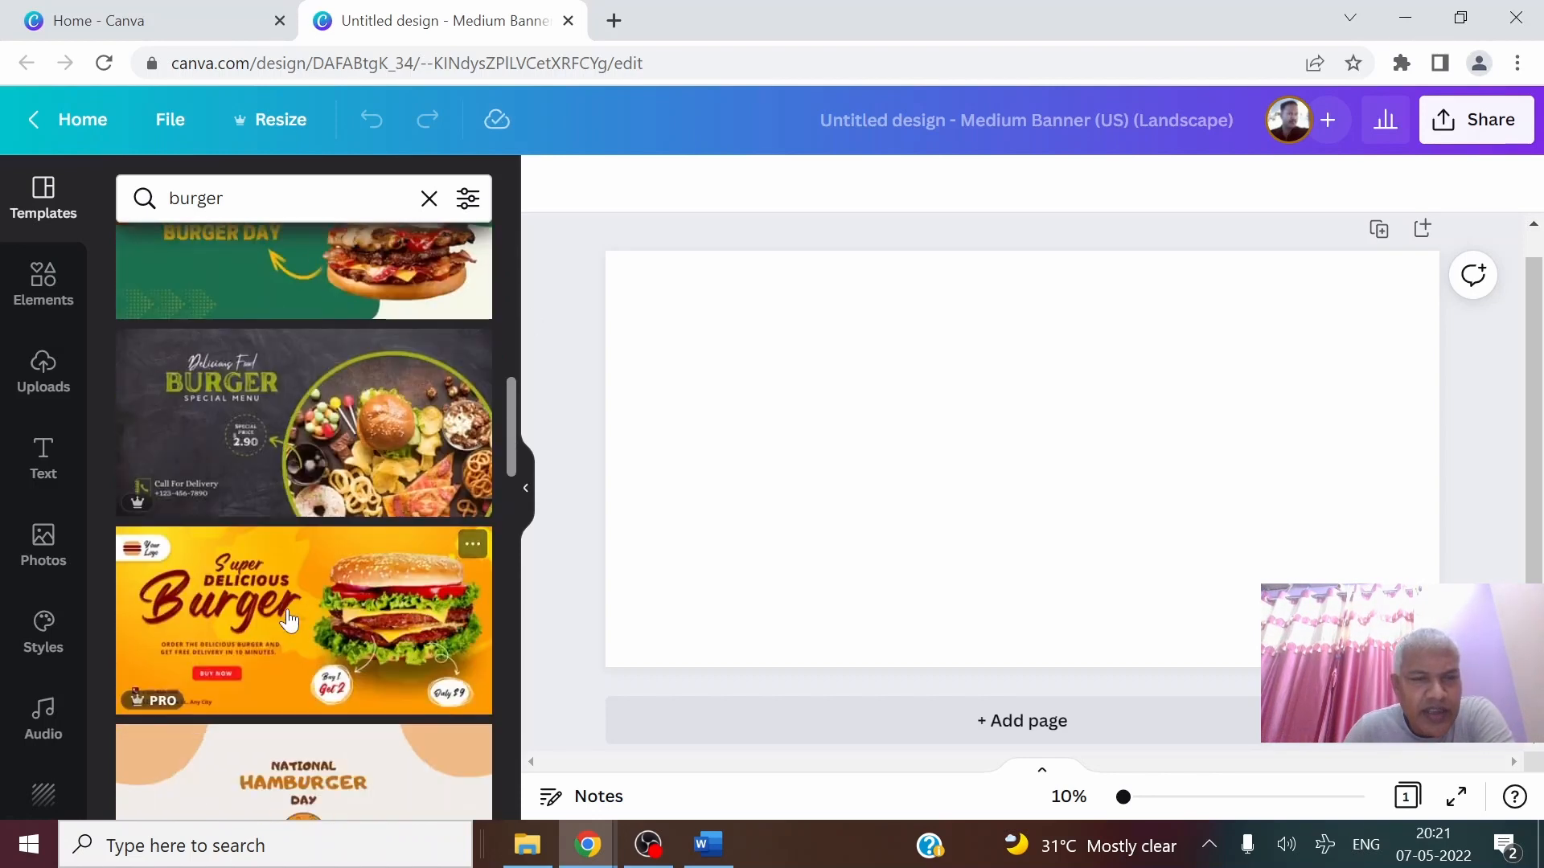
pyautogui.scroll(-2, 214, 655)
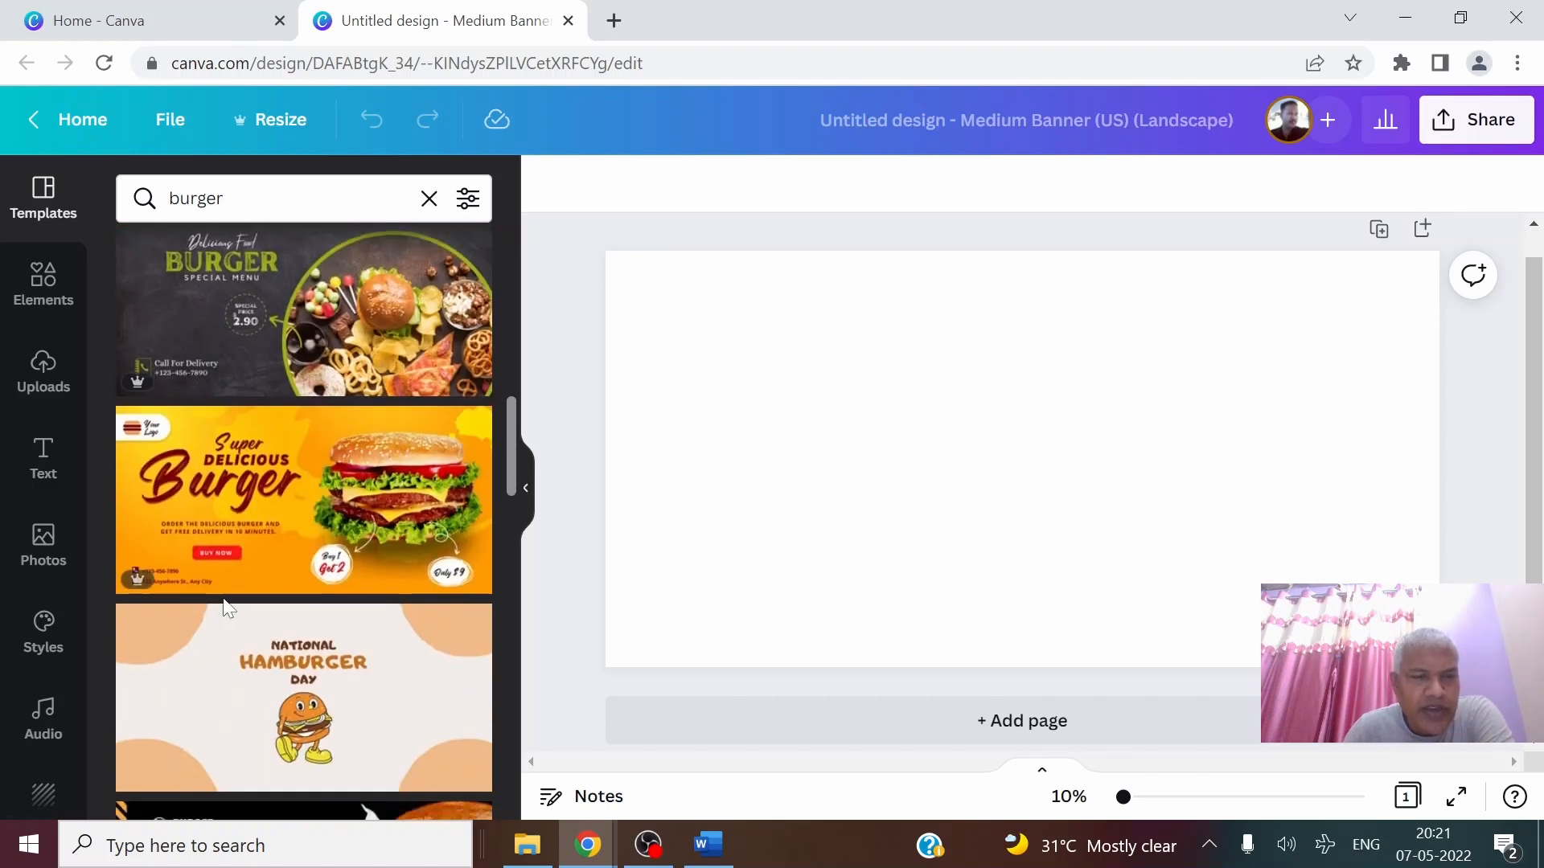
pyautogui.scroll(-2, 257, 595)
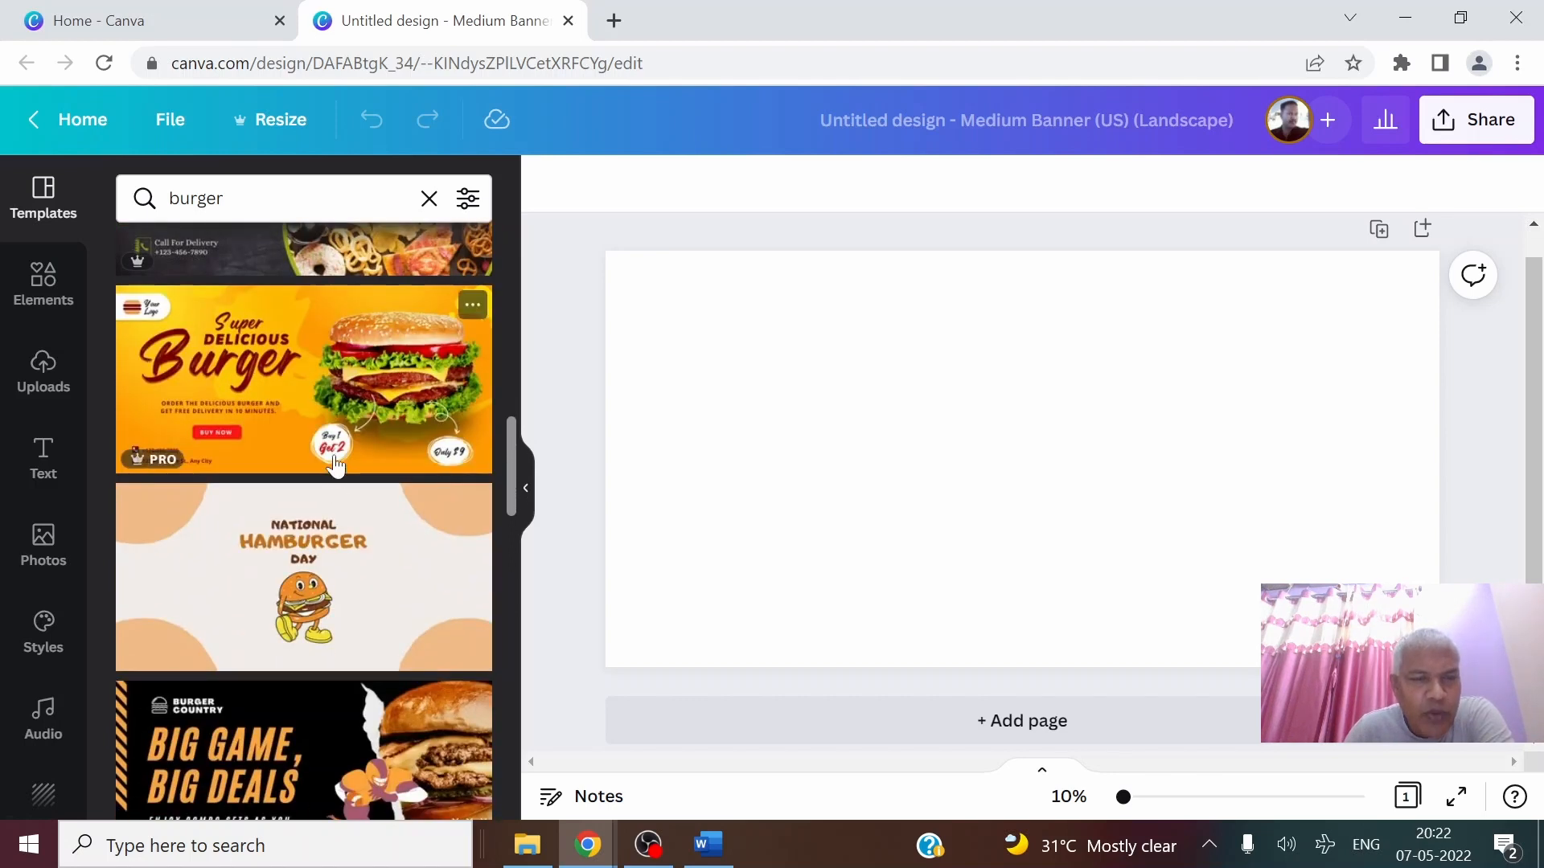
pyautogui.scroll(-2, 391, 567)
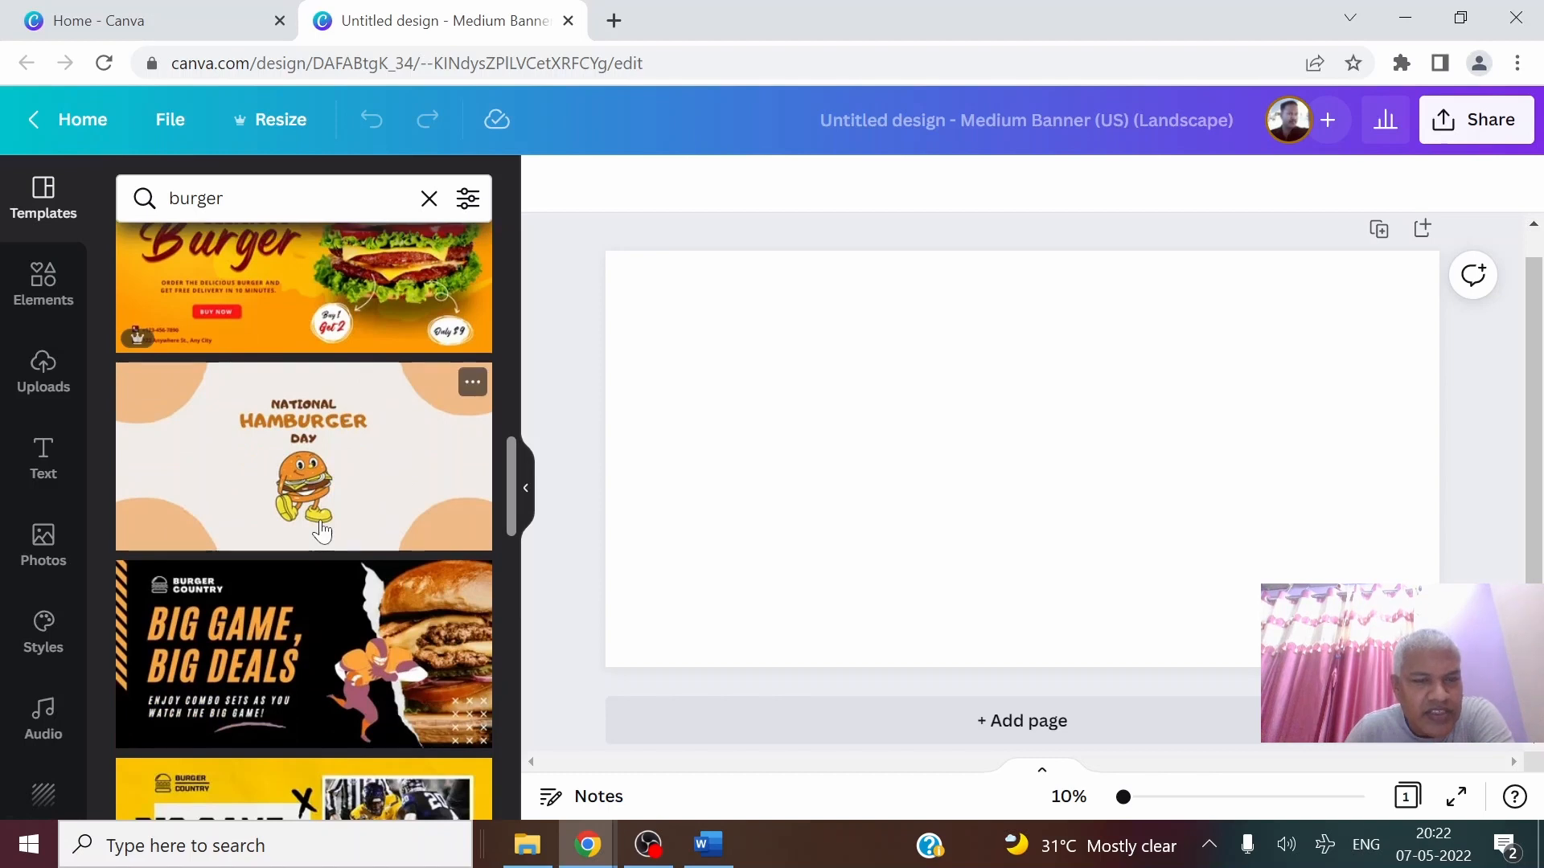
pyautogui.scroll(-6, 320, 535)
pyautogui.scroll(-2, 321, 531)
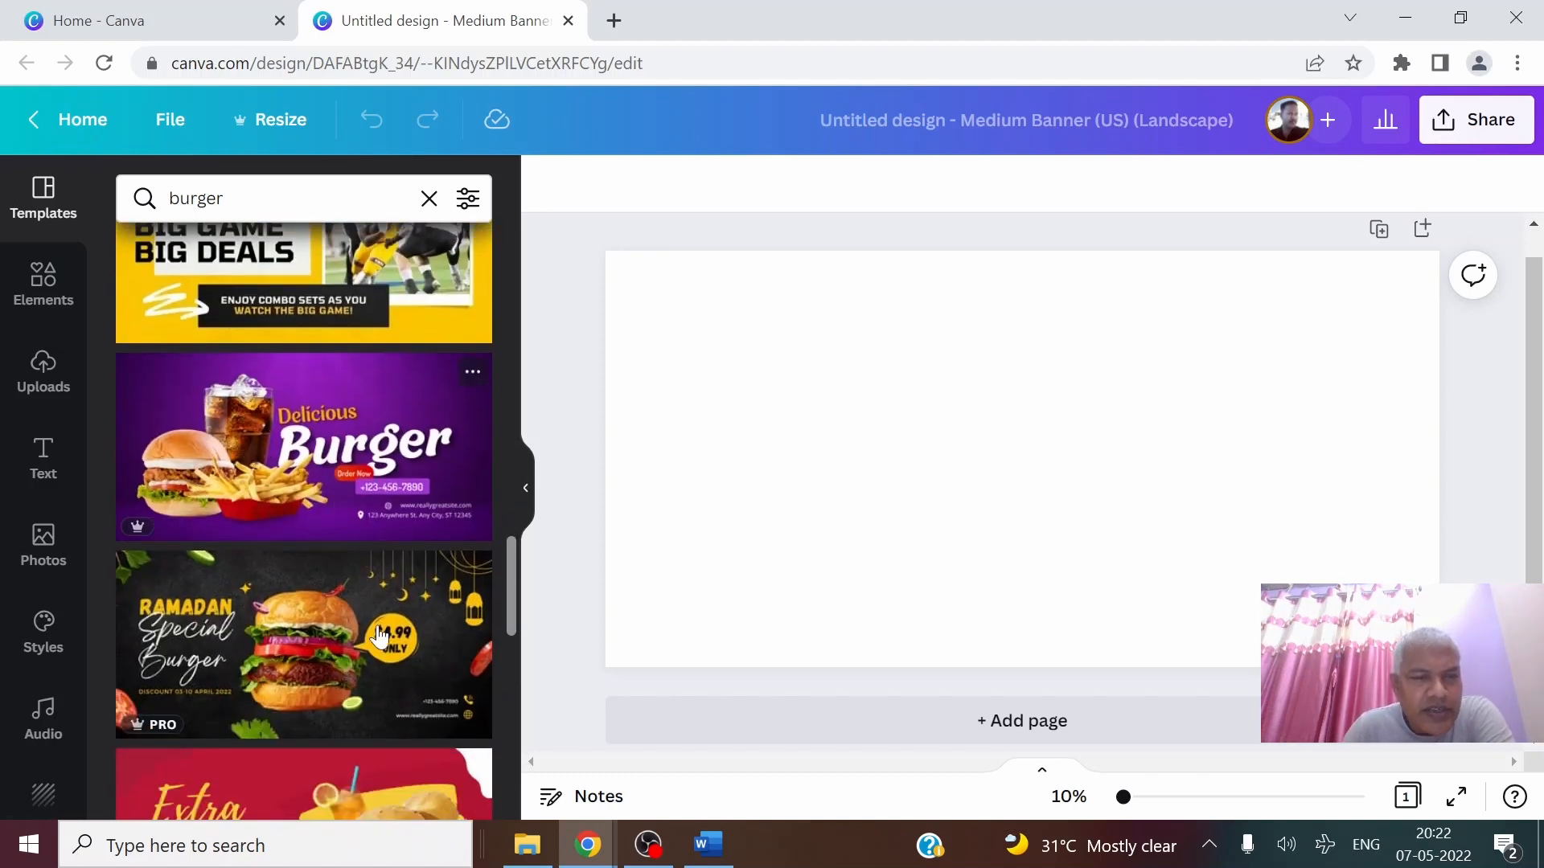
pyautogui.scroll(-2, 379, 635)
pyautogui.scroll(4, 379, 635)
pyautogui.scroll(-7, 379, 635)
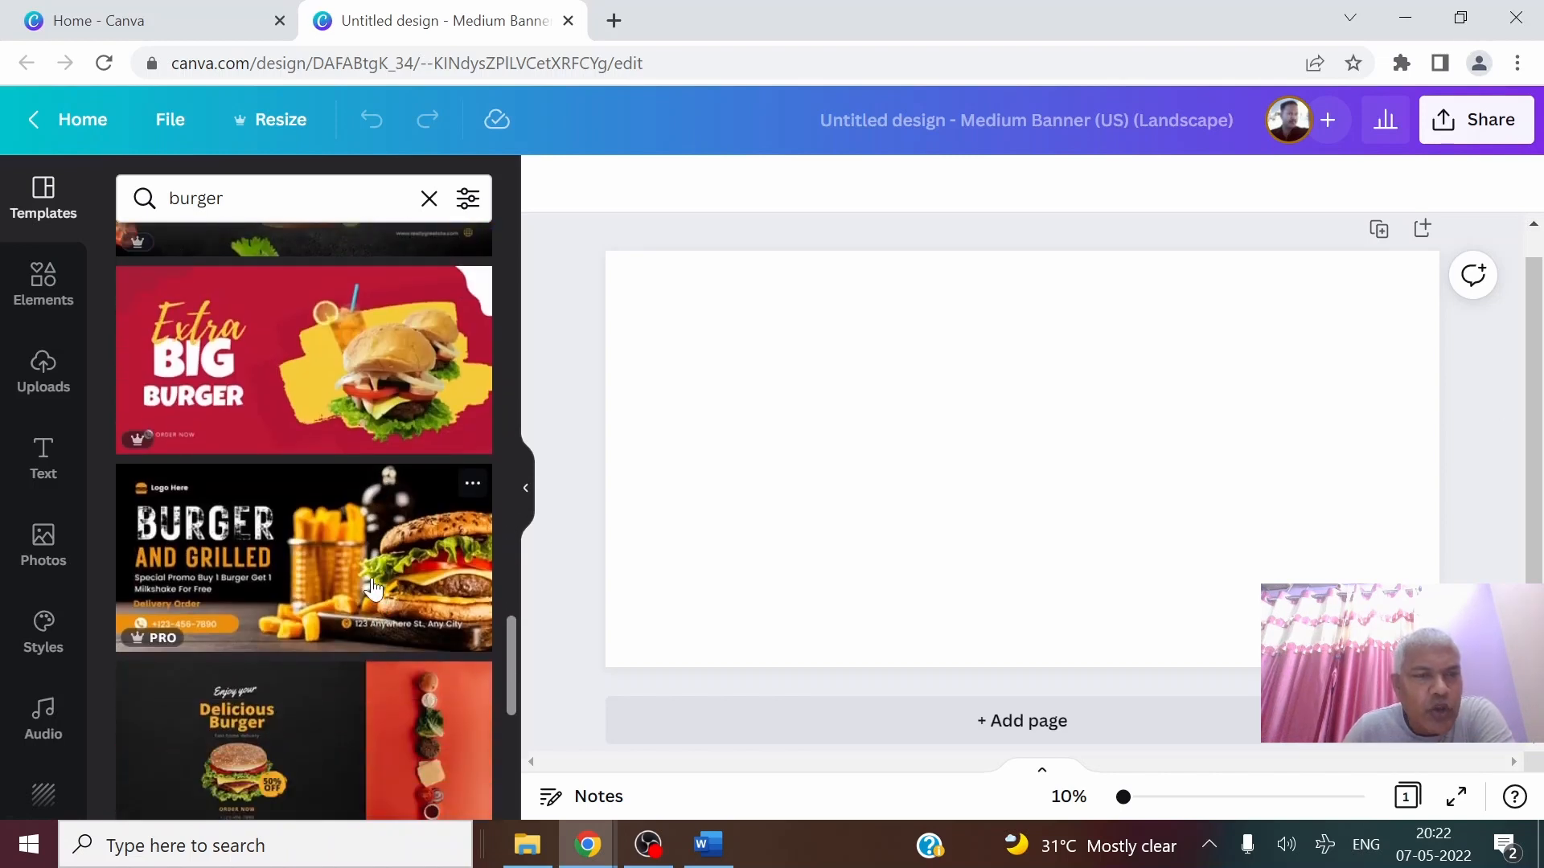
pyautogui.scroll(-5, 356, 541)
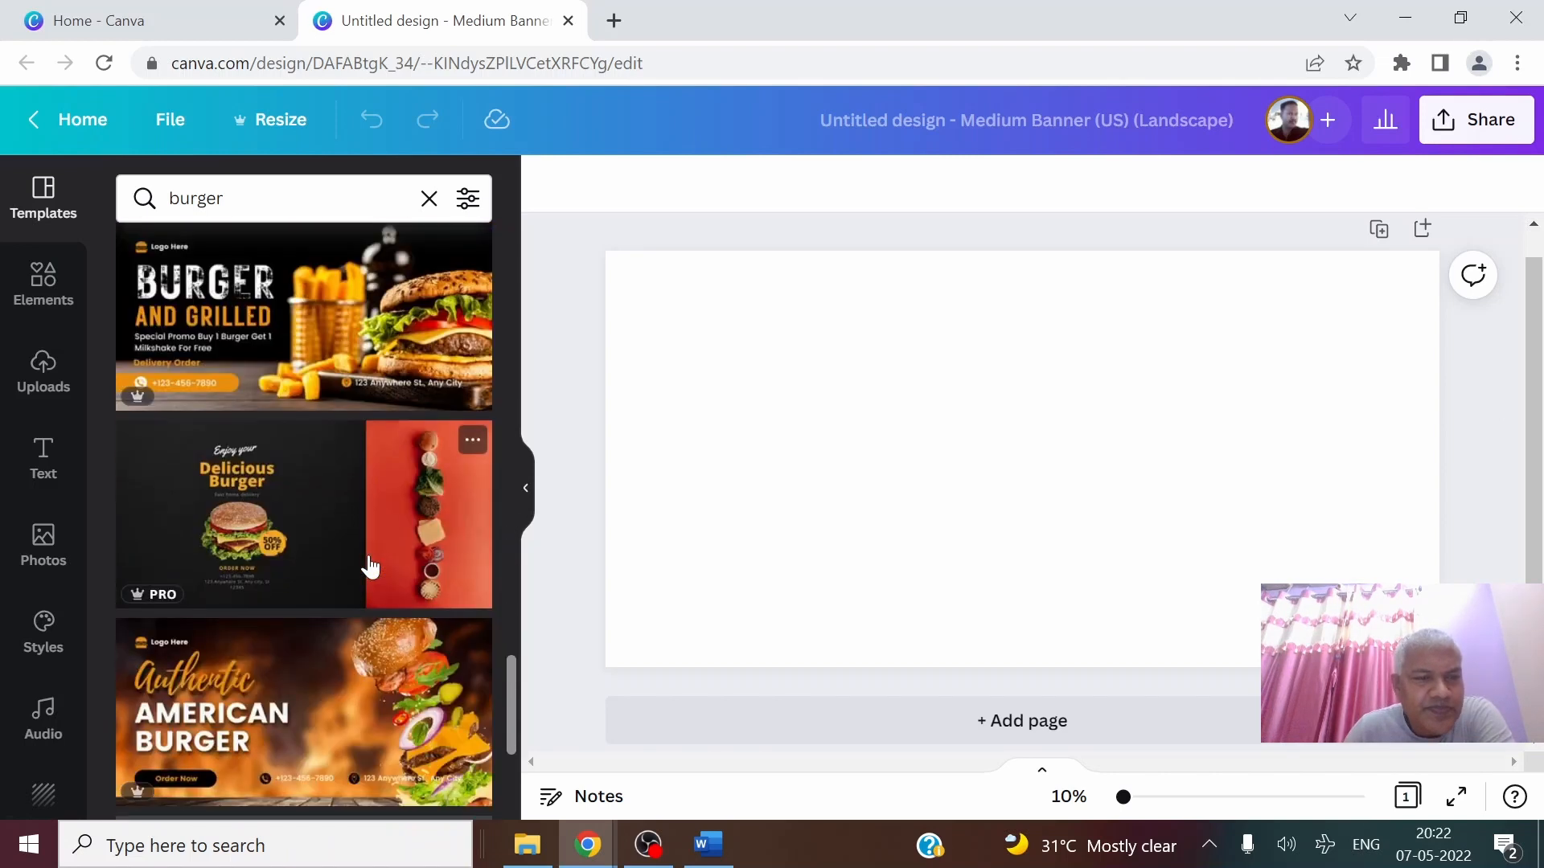
pyautogui.scroll(-3, 273, 766)
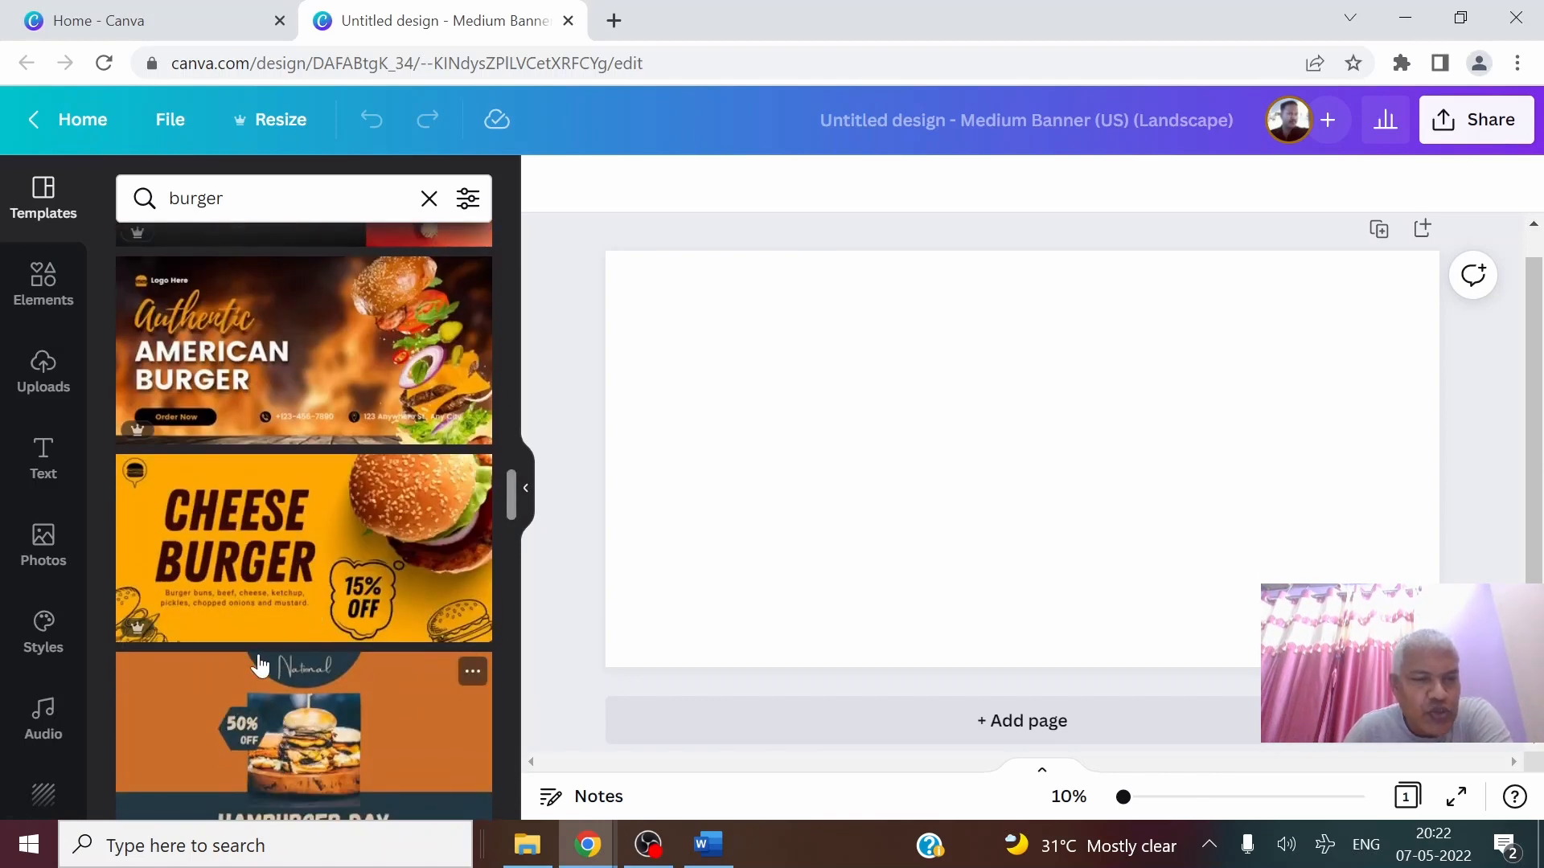
pyautogui.scroll(-6, 259, 665)
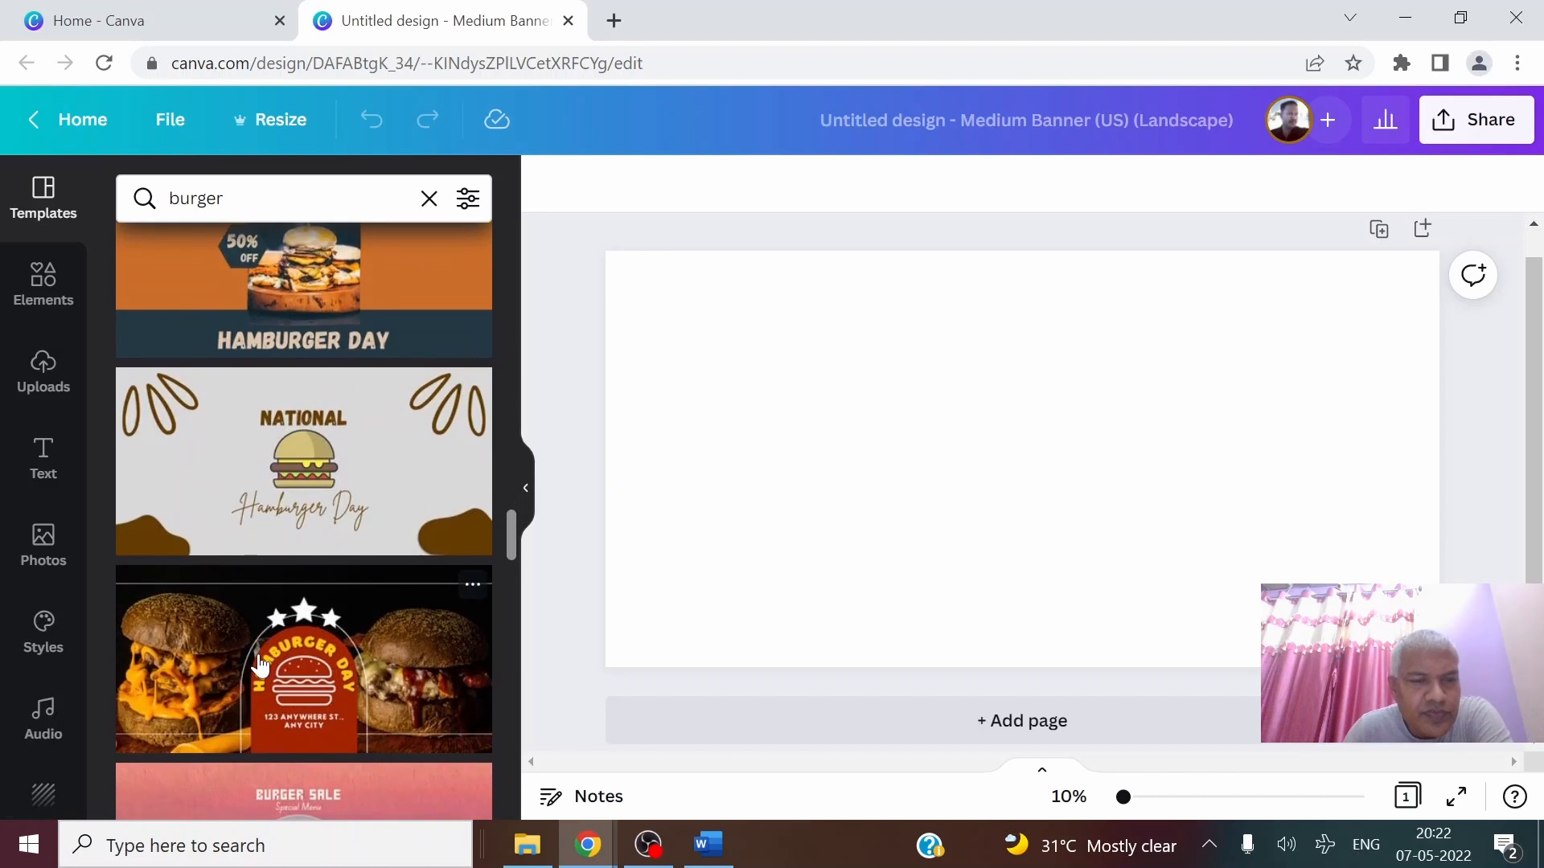
pyautogui.scroll(-9, 258, 664)
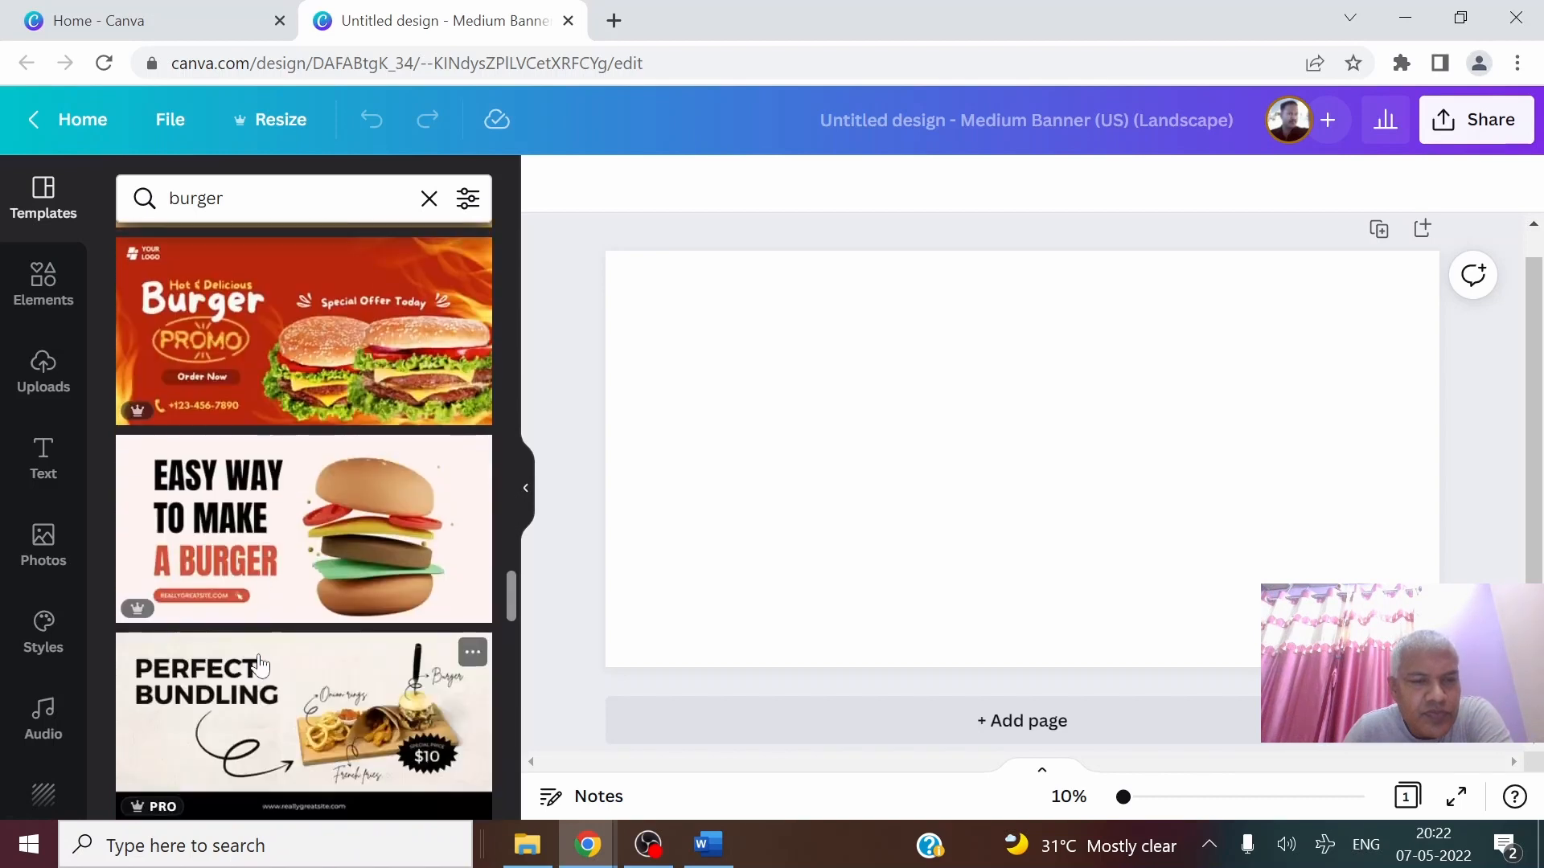
pyautogui.scroll(-6, 259, 664)
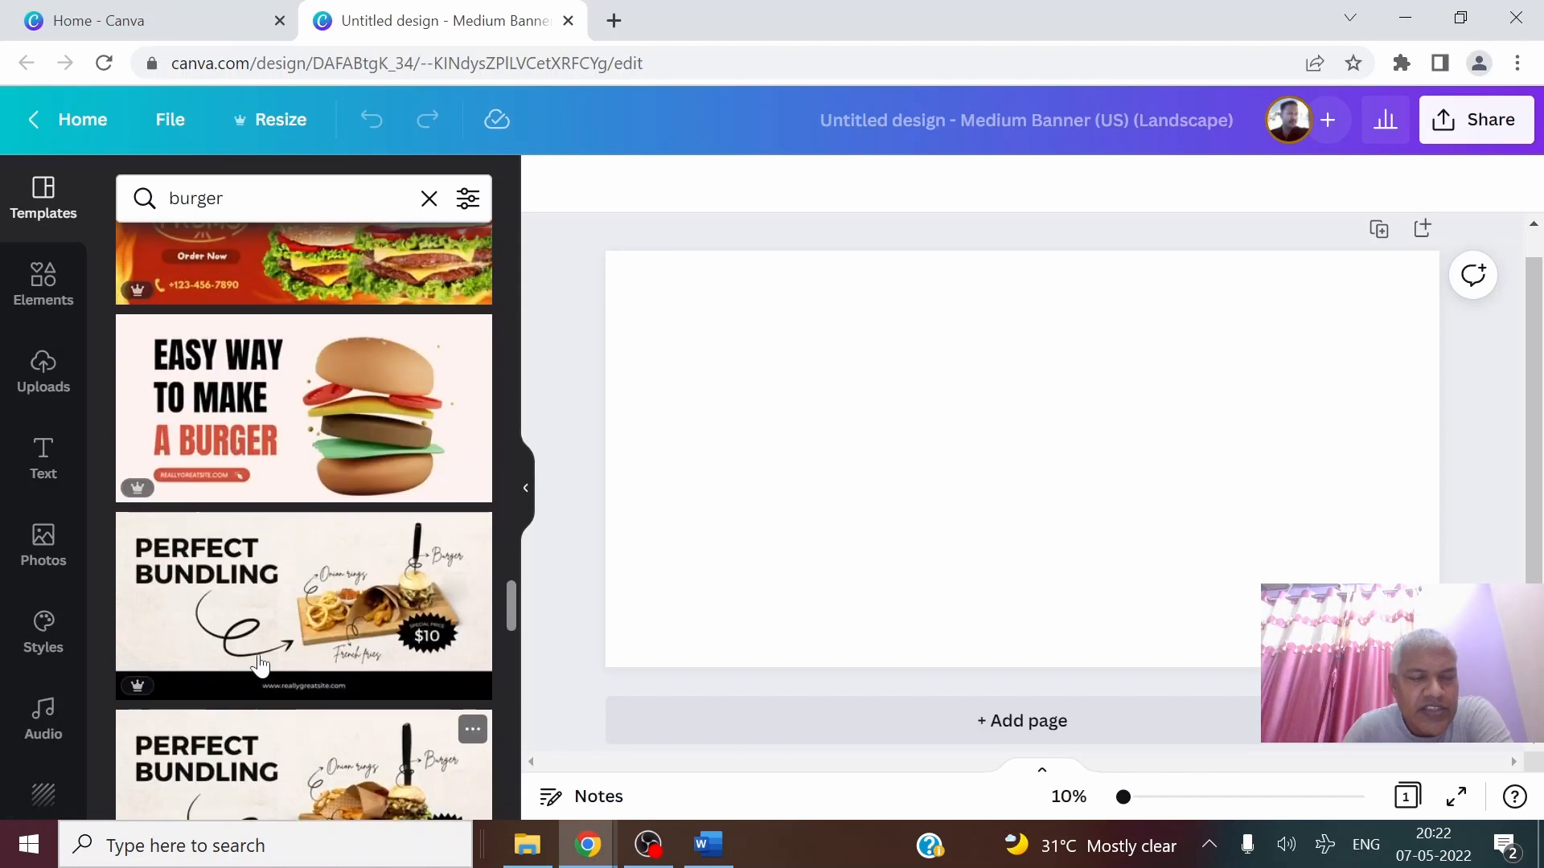
pyautogui.scroll(-3, 259, 665)
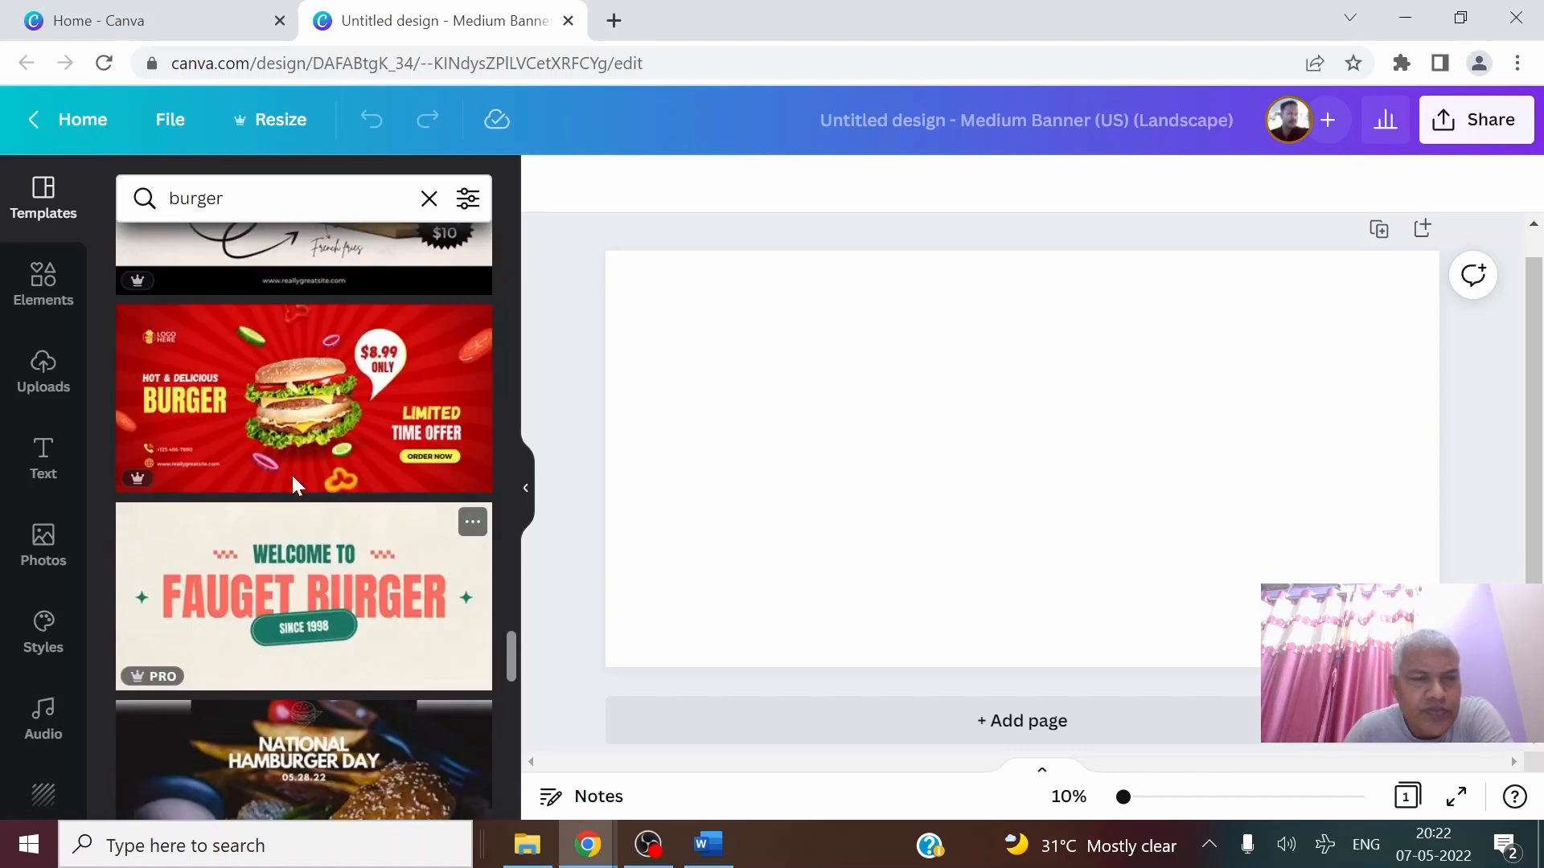
pyautogui.scroll(10, 275, 534)
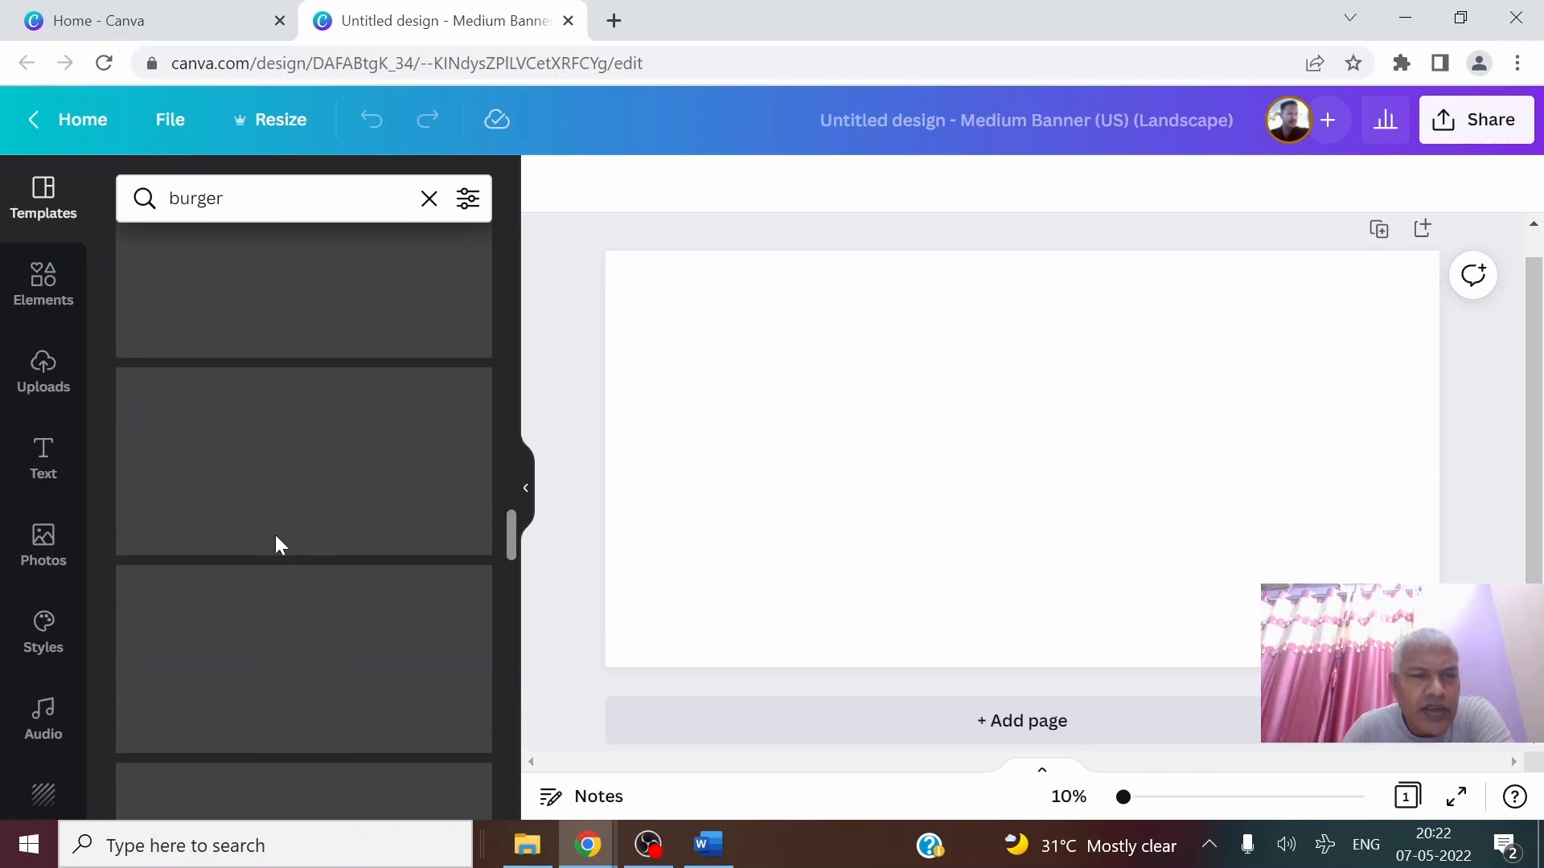
pyautogui.scroll(5, 276, 544)
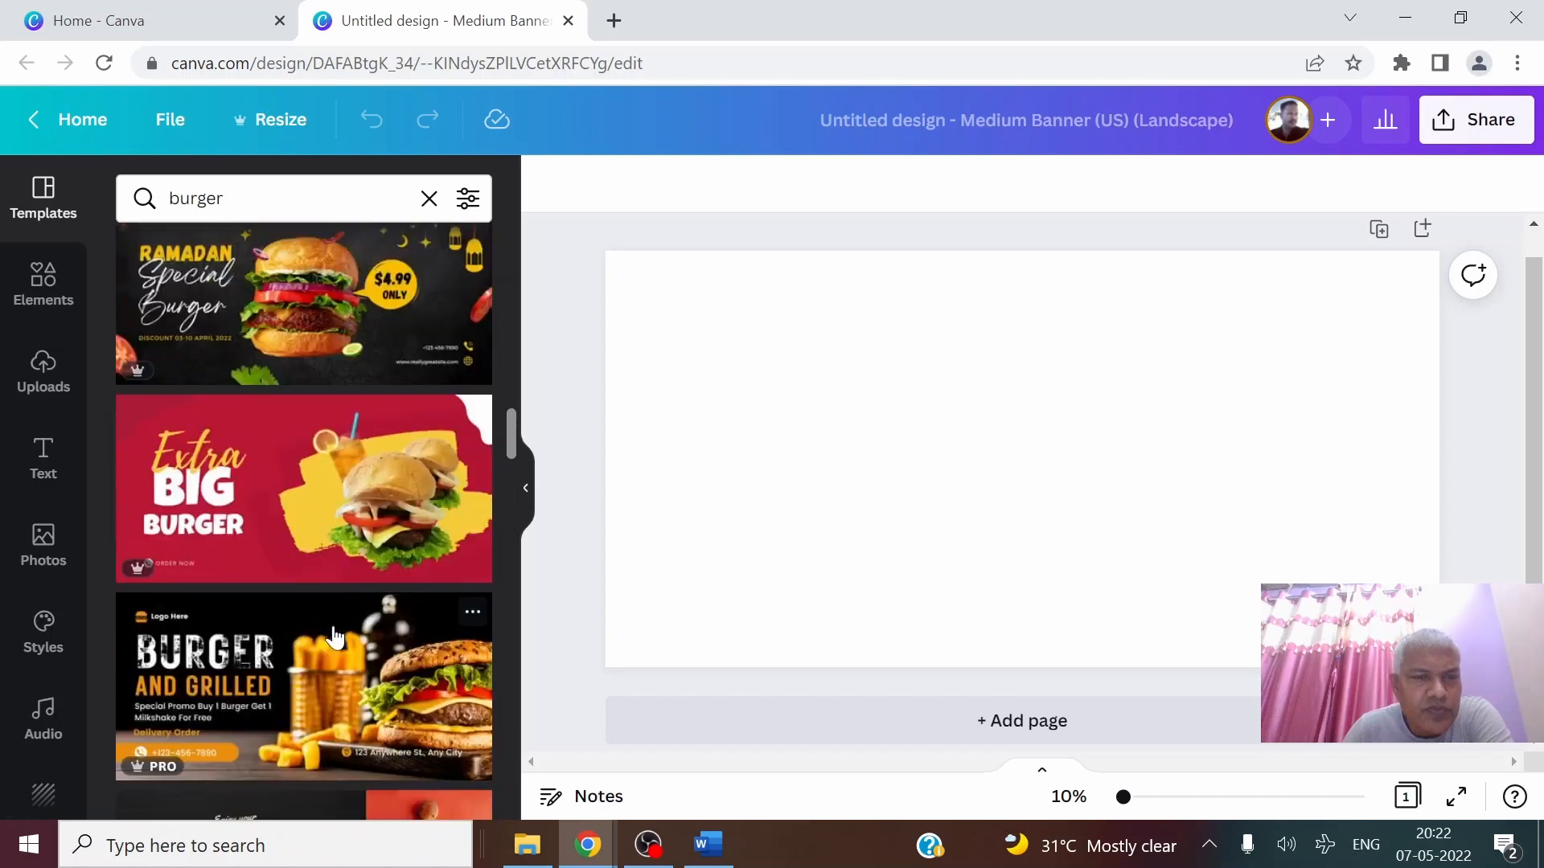
pyautogui.scroll(8, 334, 637)
pyautogui.scroll(-3, 335, 636)
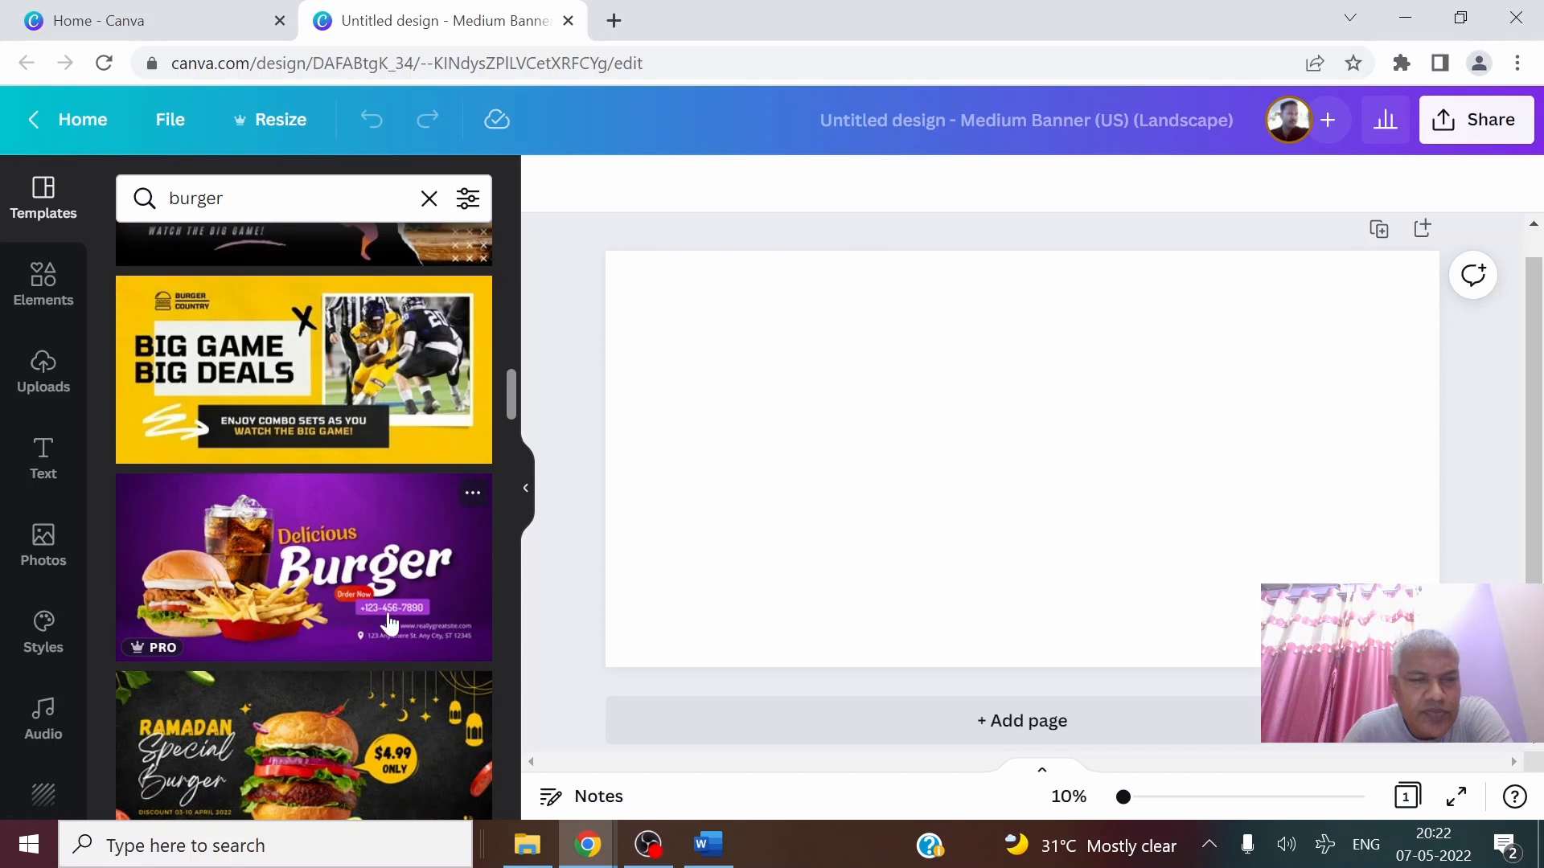
pyautogui.scroll(2, 334, 601)
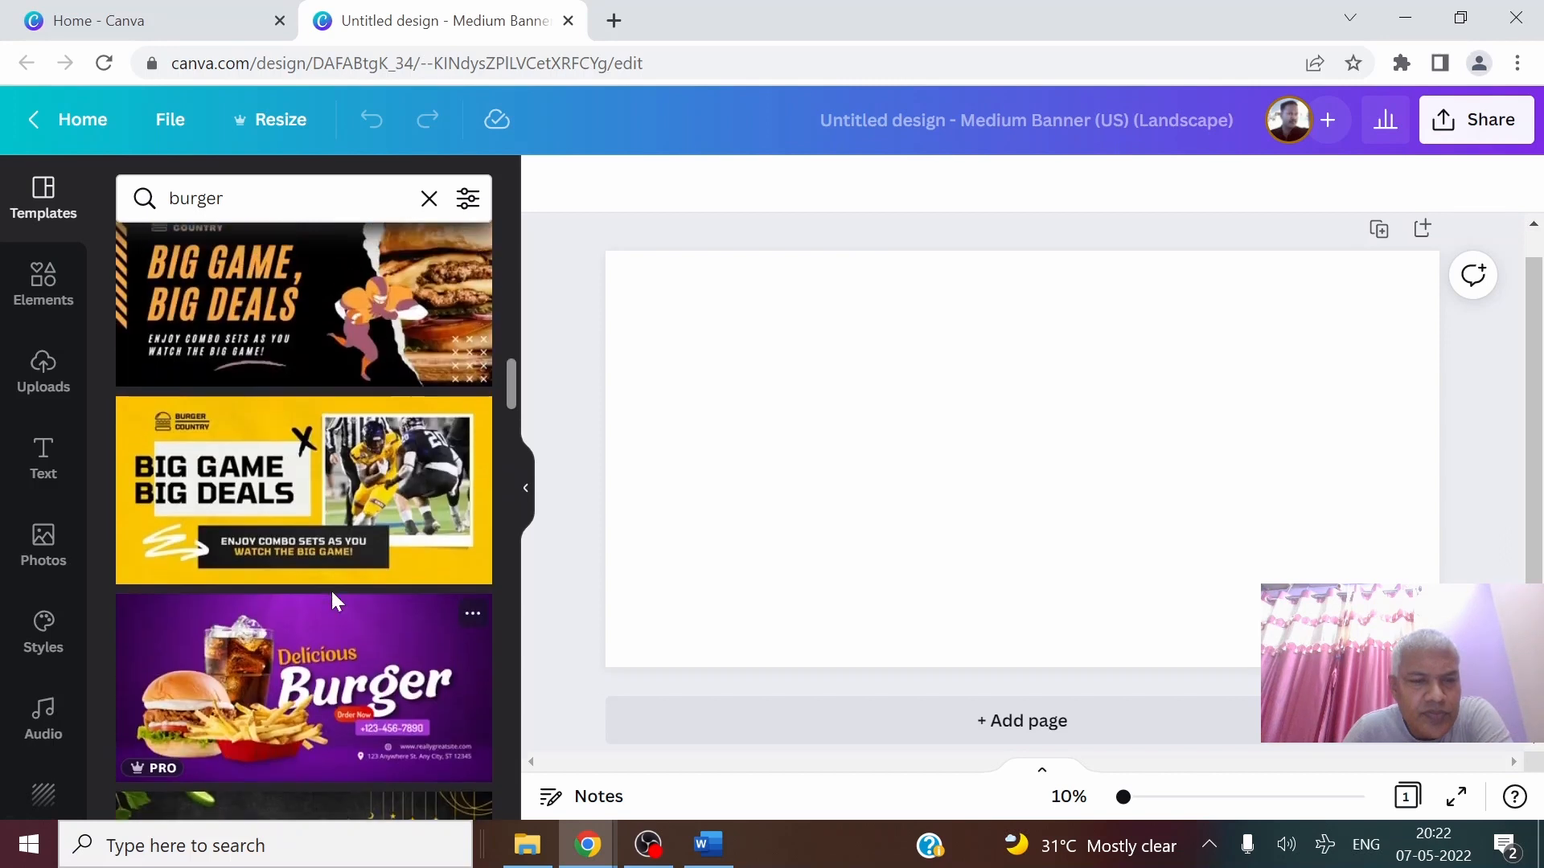
pyautogui.scroll(-2, 335, 602)
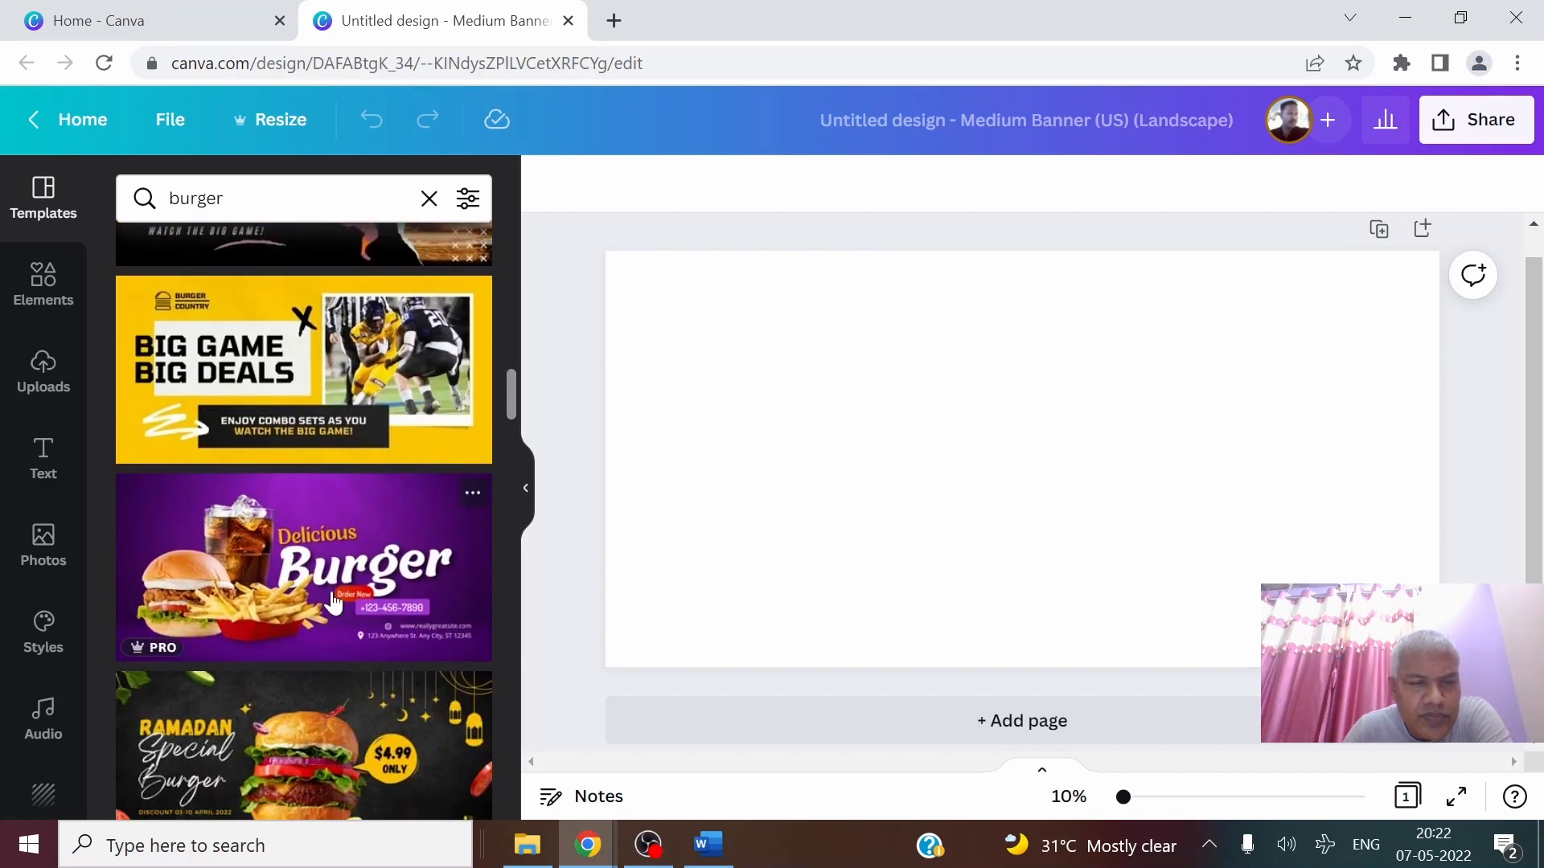
pyautogui.scroll(2, 334, 601)
pyautogui.scroll(-5, 334, 601)
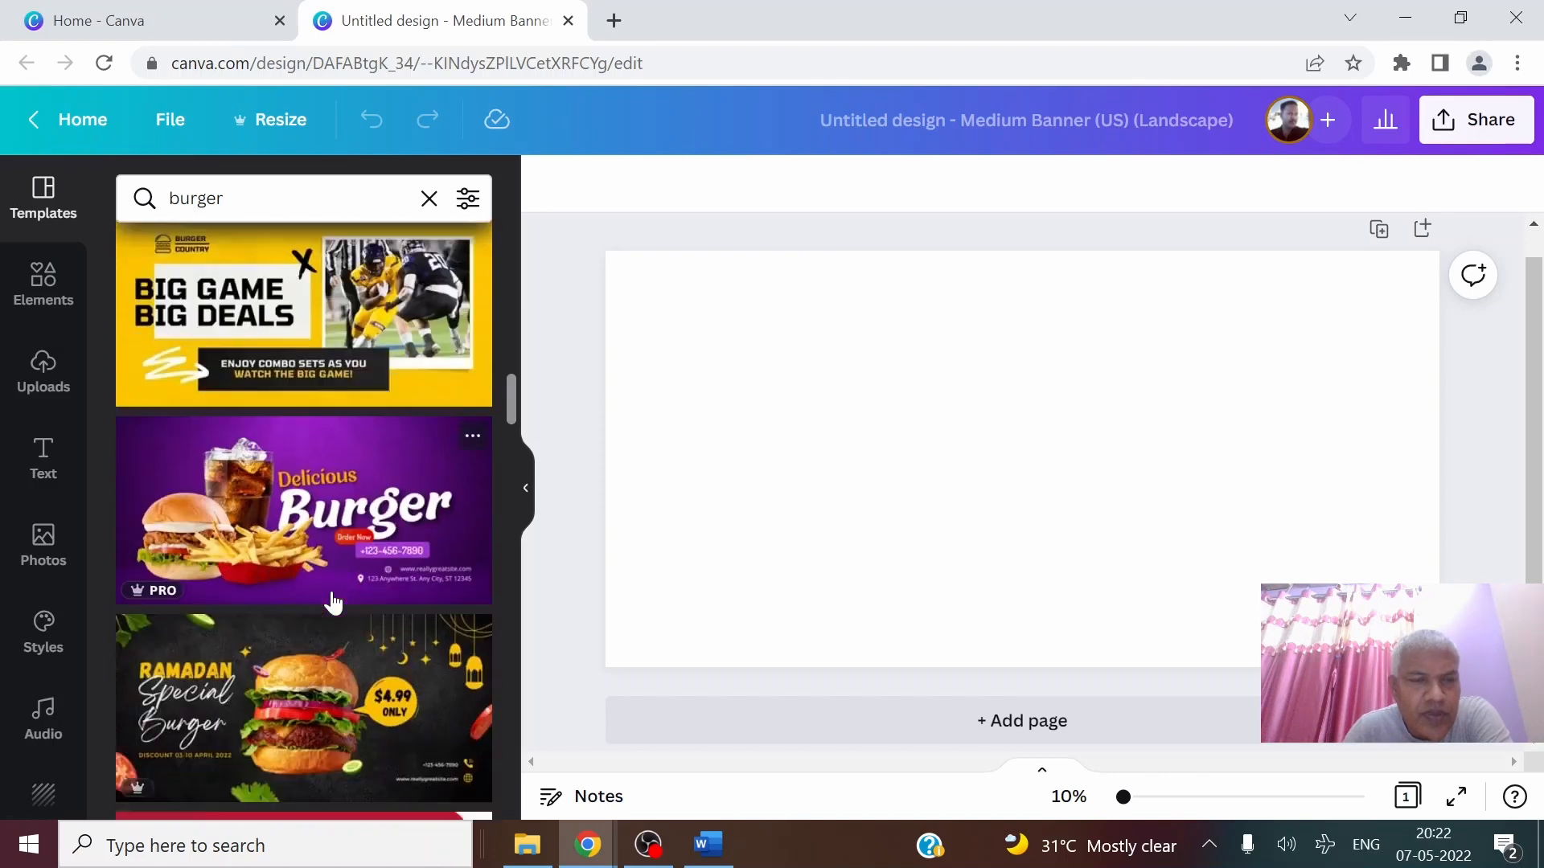
pyautogui.scroll(10, 333, 603)
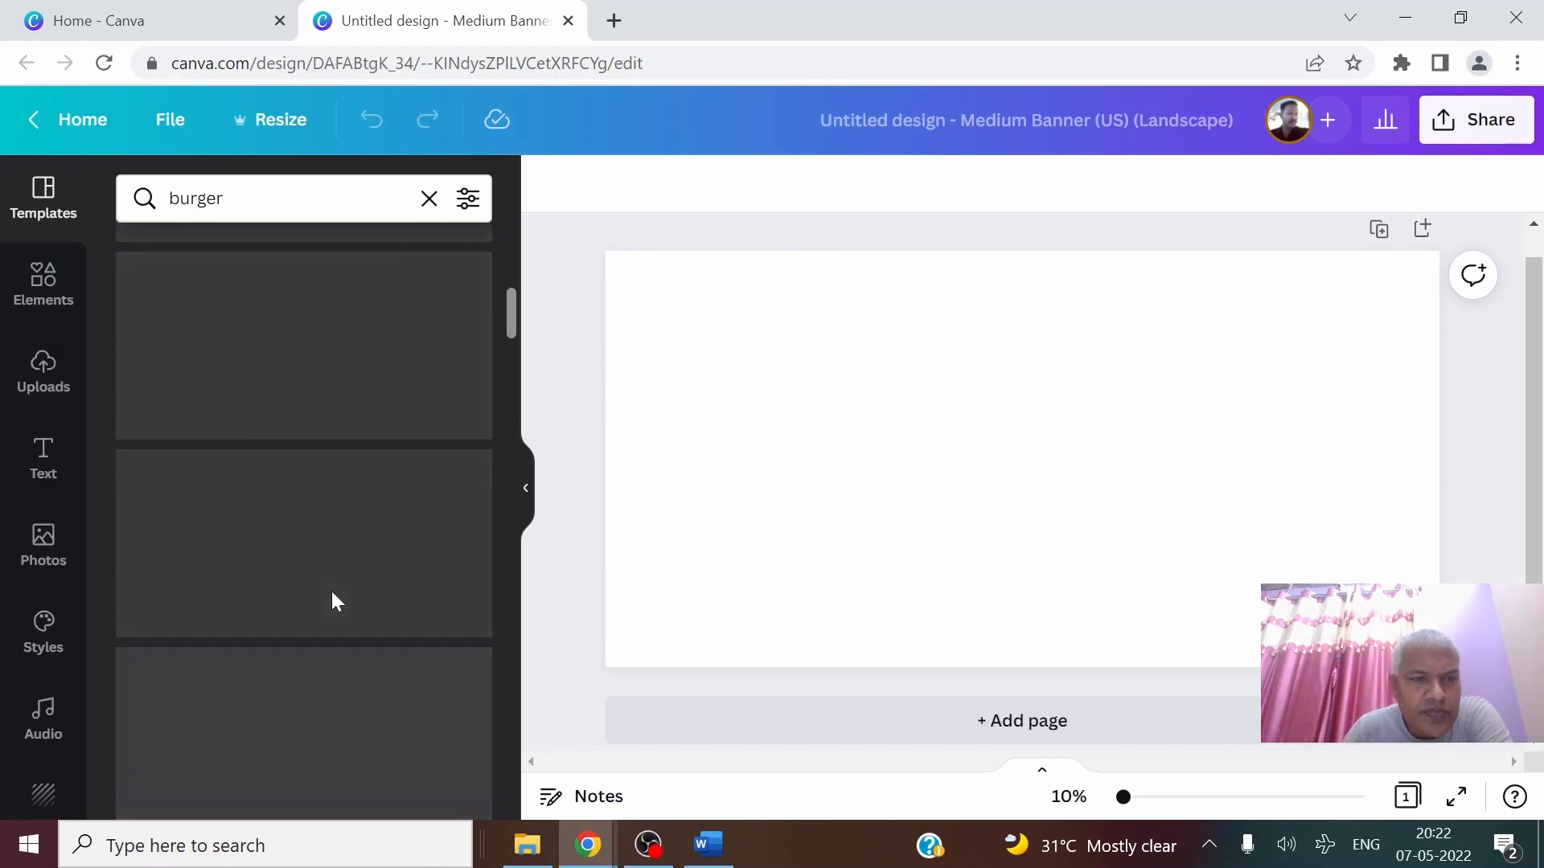
pyautogui.scroll(8, 333, 601)
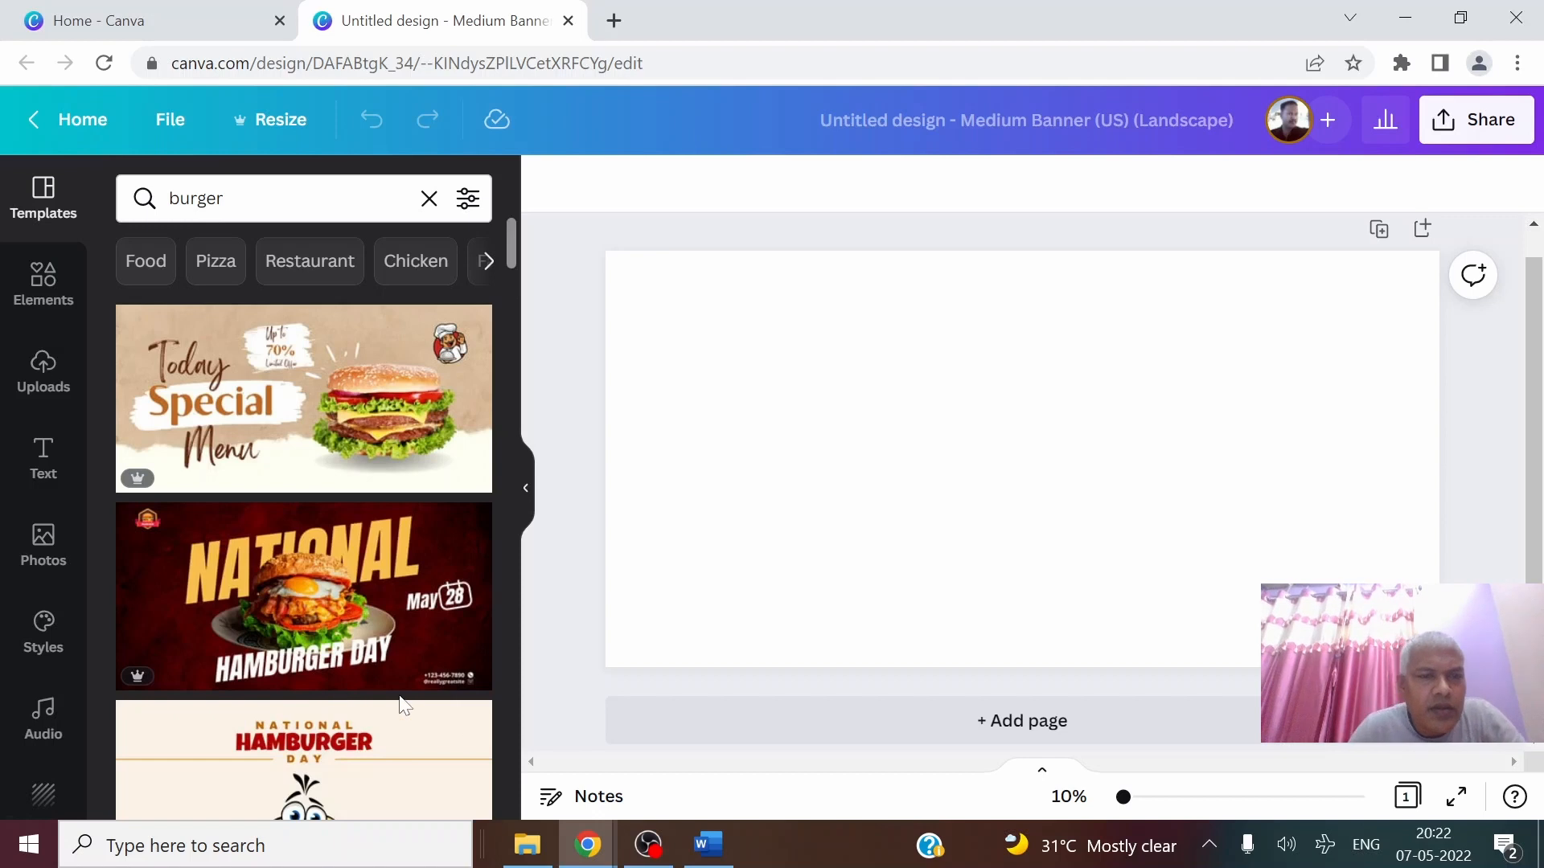
# Apply the "Today Special Menu" burger template to the blank page and select its individual heading and offer texts to inspect them
pyautogui.click(294, 481)
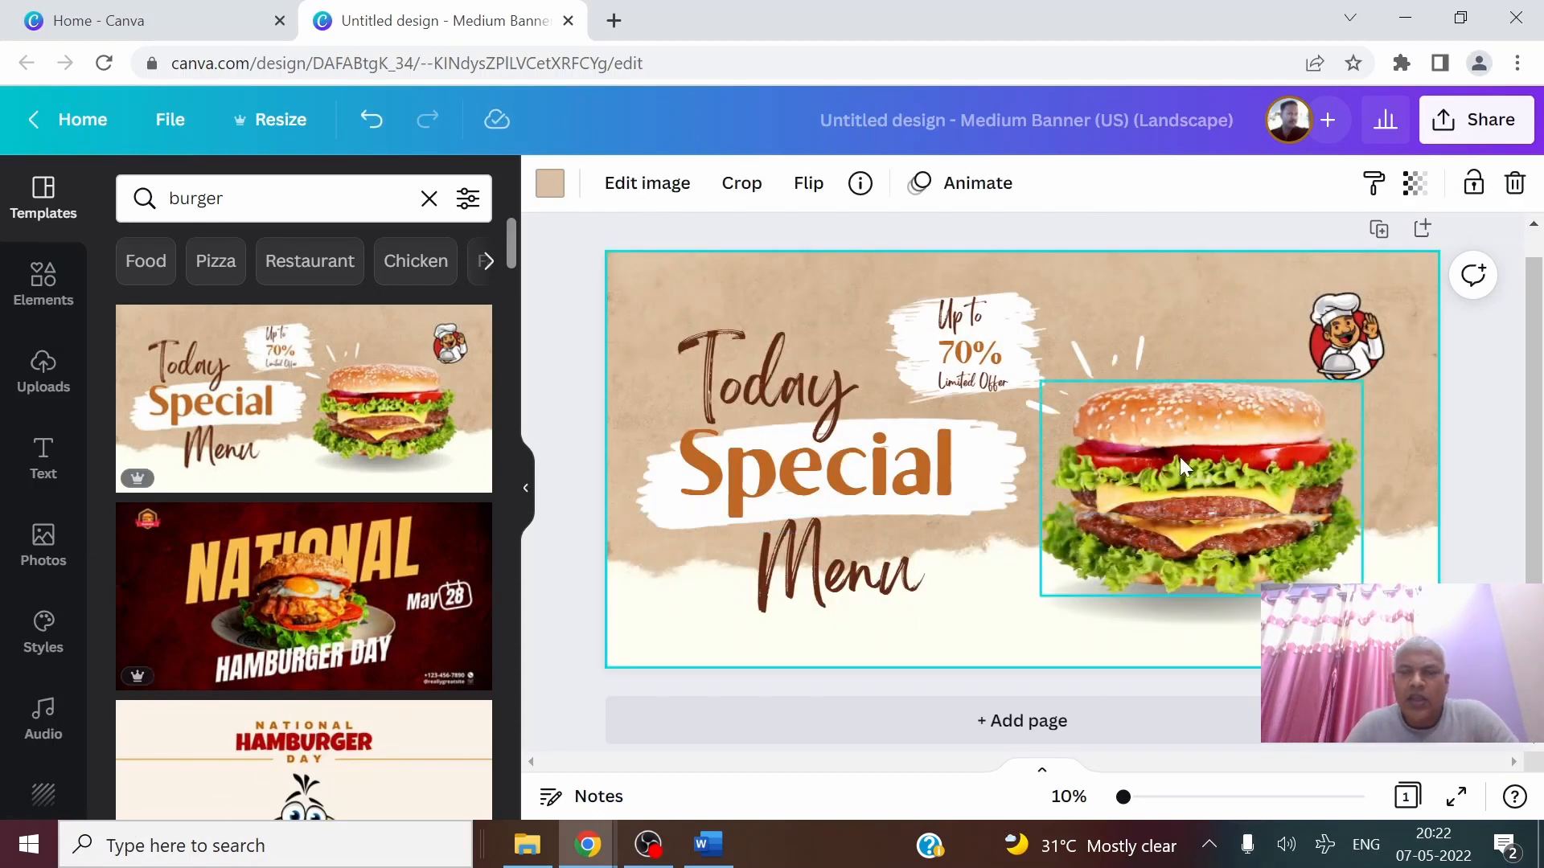
pyautogui.click(824, 370)
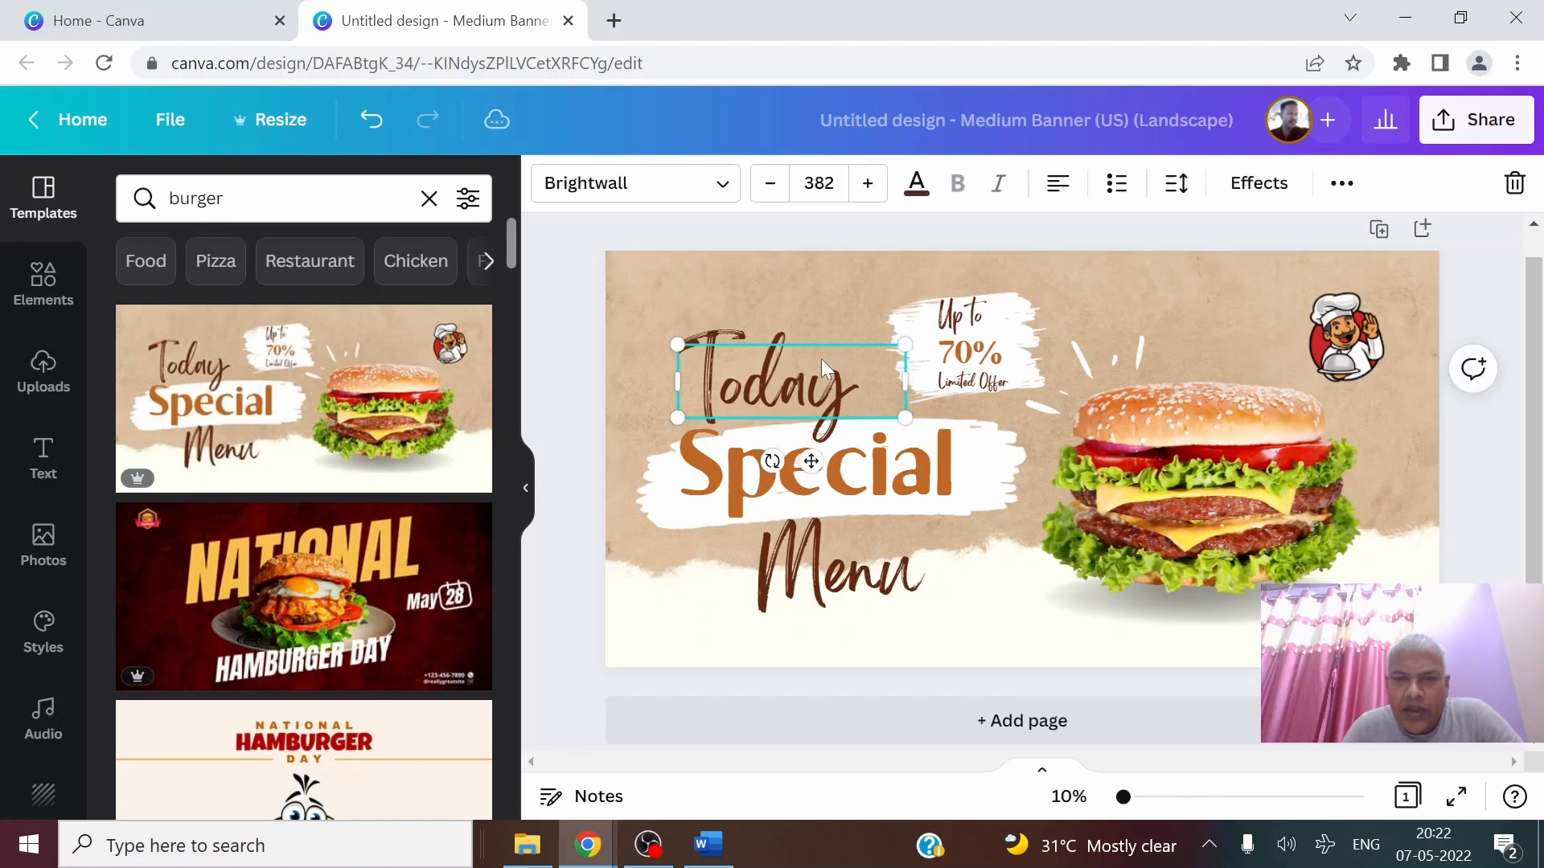
pyautogui.click(968, 352)
pyautogui.click(974, 325)
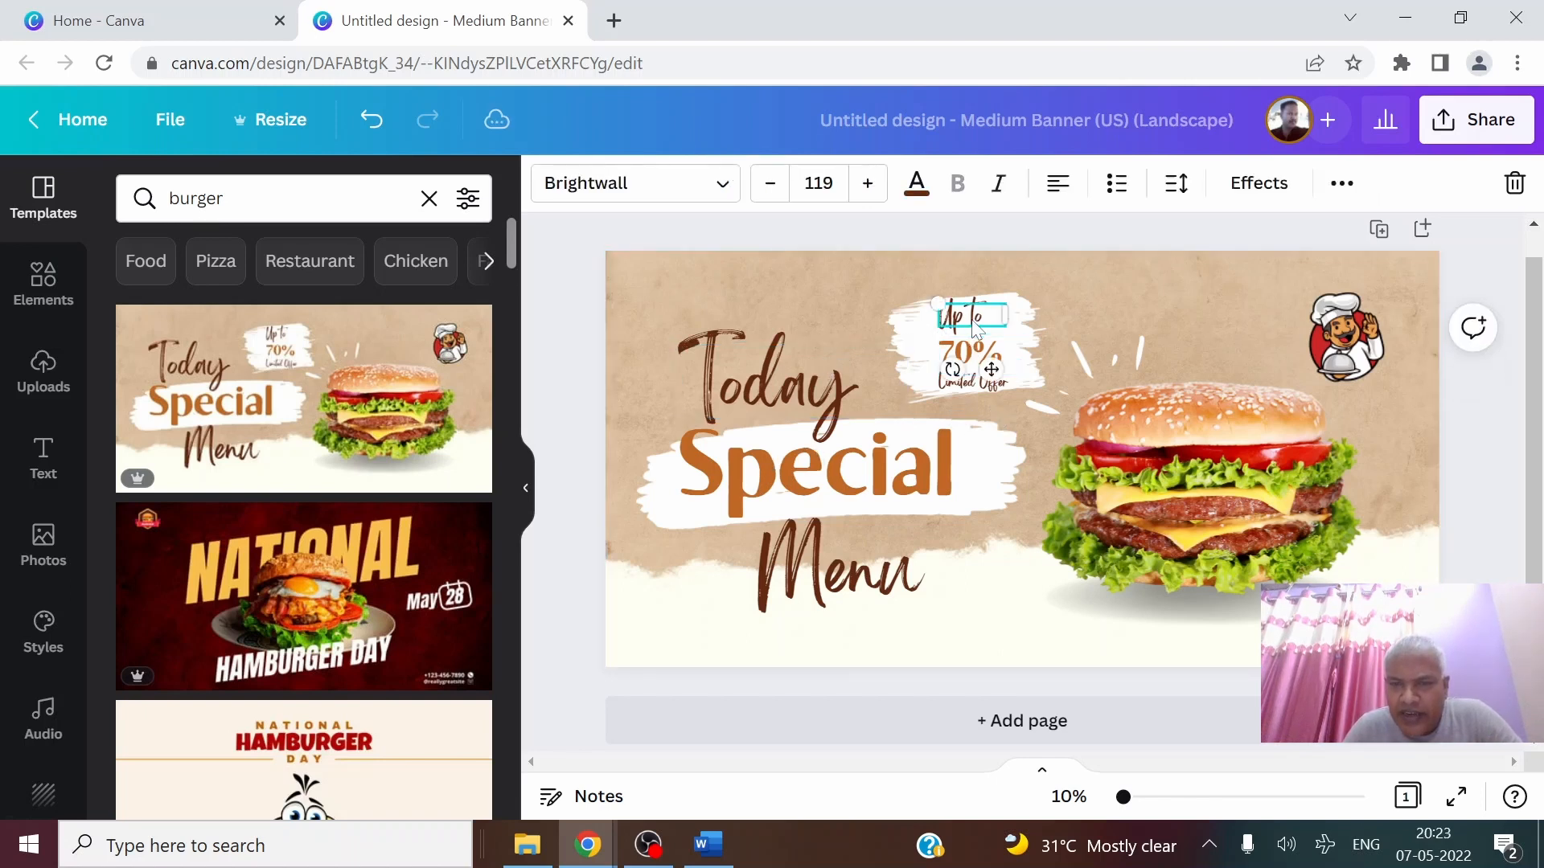
pyautogui.click(914, 461)
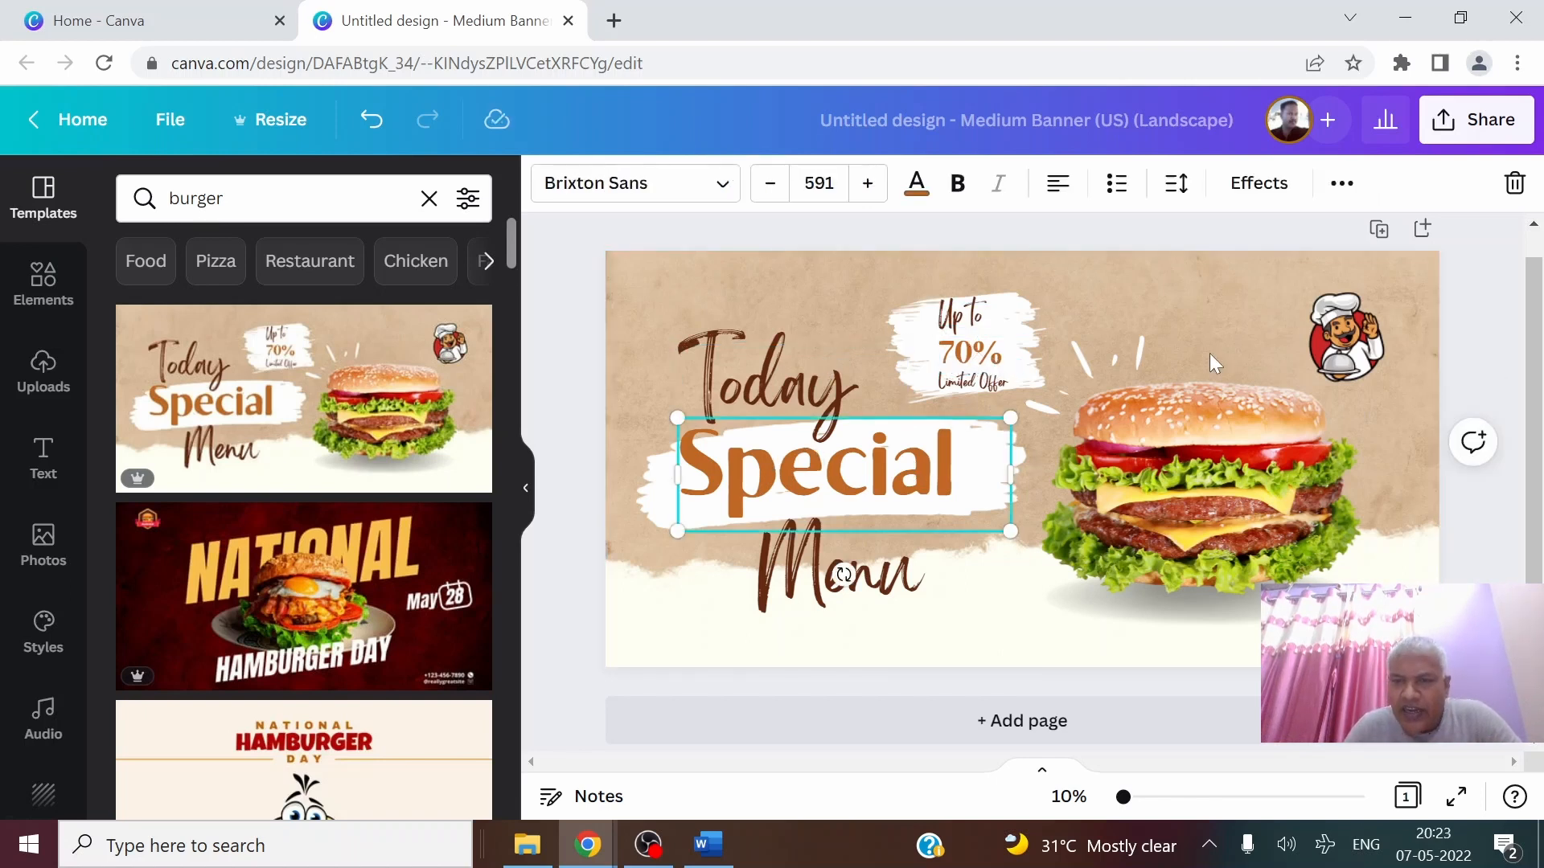
# Select the banner's textured background image and look at its context options and colour swatches without changing them
pyautogui.click(1209, 354)
pyautogui.rightClick(1252, 315)
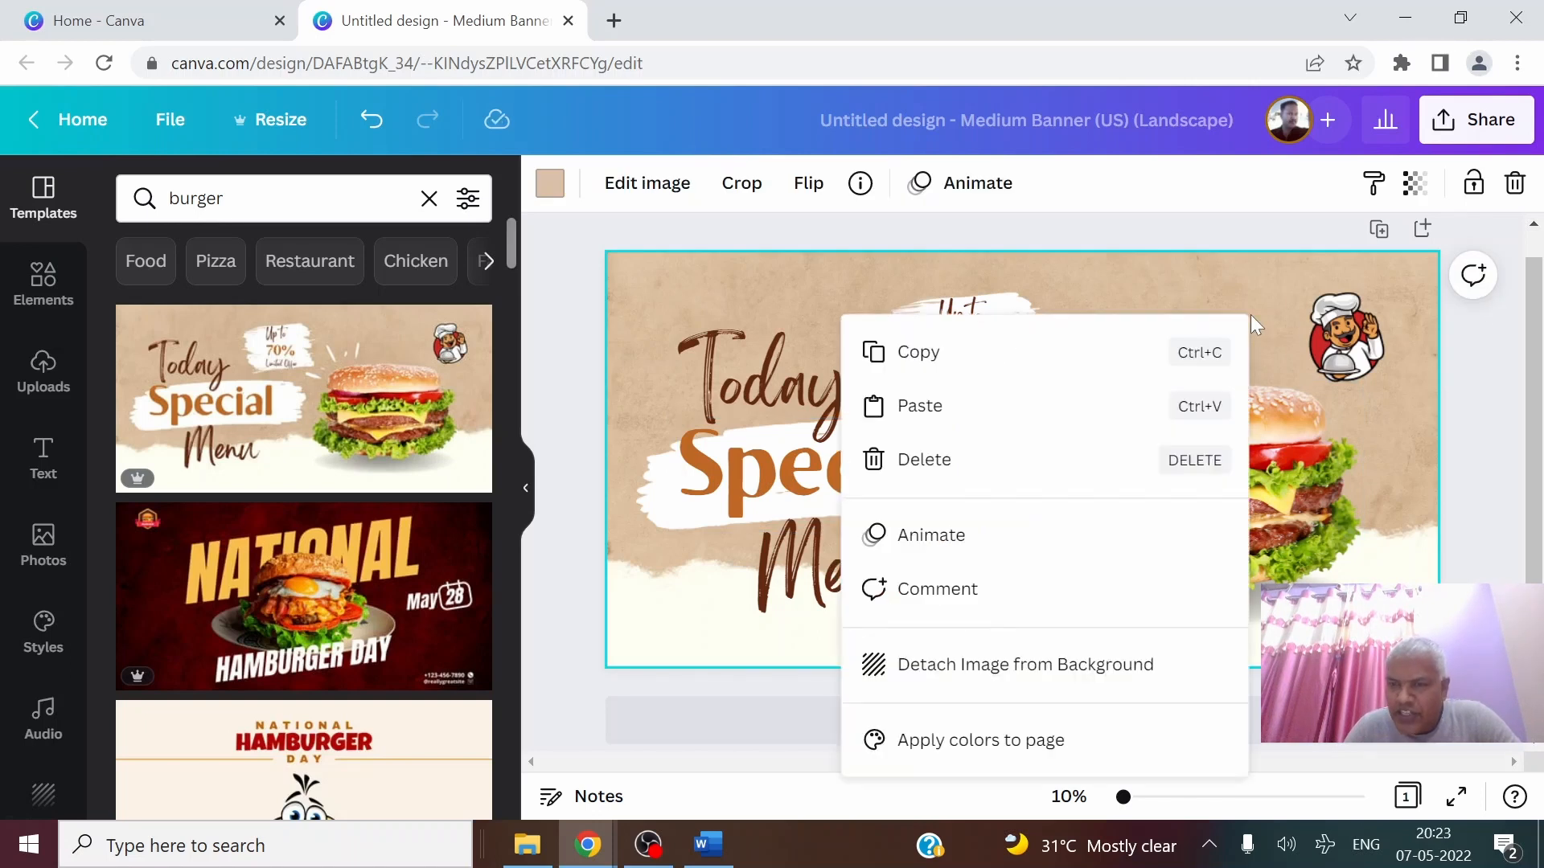
pyautogui.click(1215, 287)
pyautogui.click(550, 184)
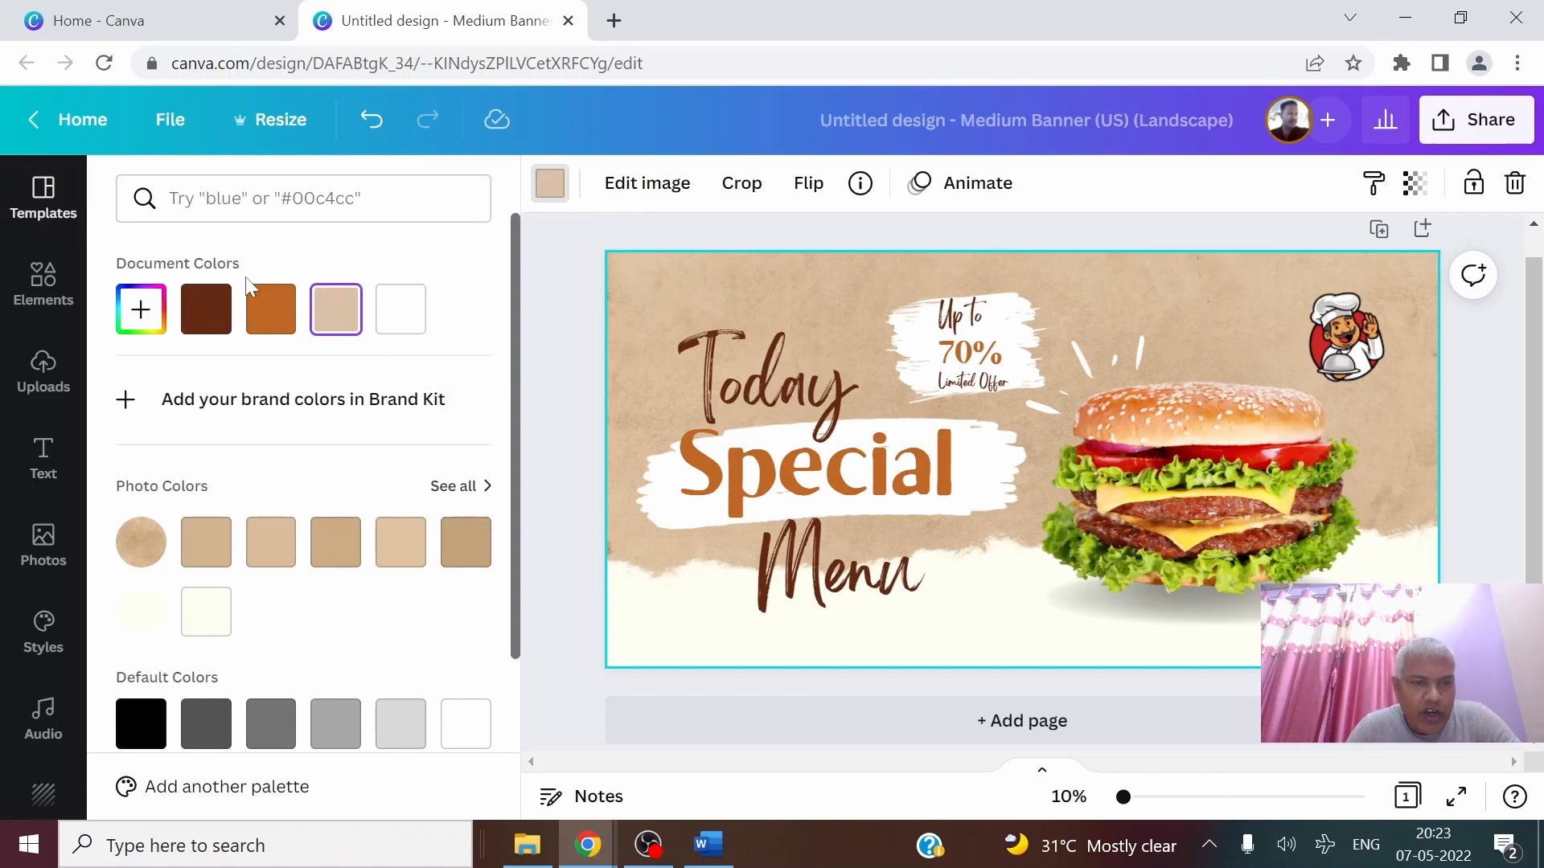
pyautogui.click(1259, 354)
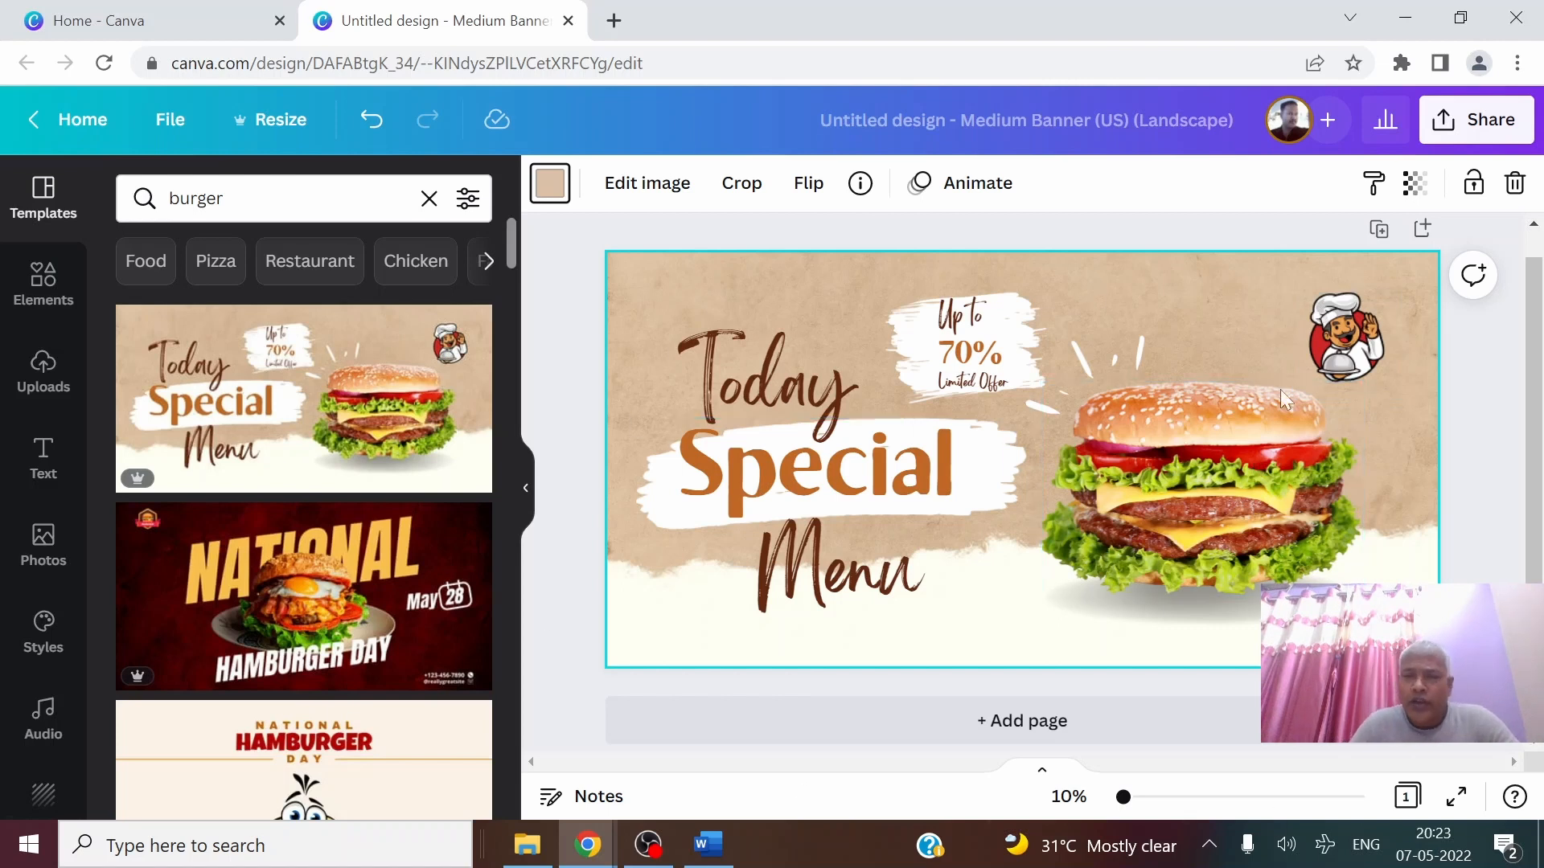
# Delete the chef logo from the banner and clear the "burger" template search
pyautogui.click(1359, 359)
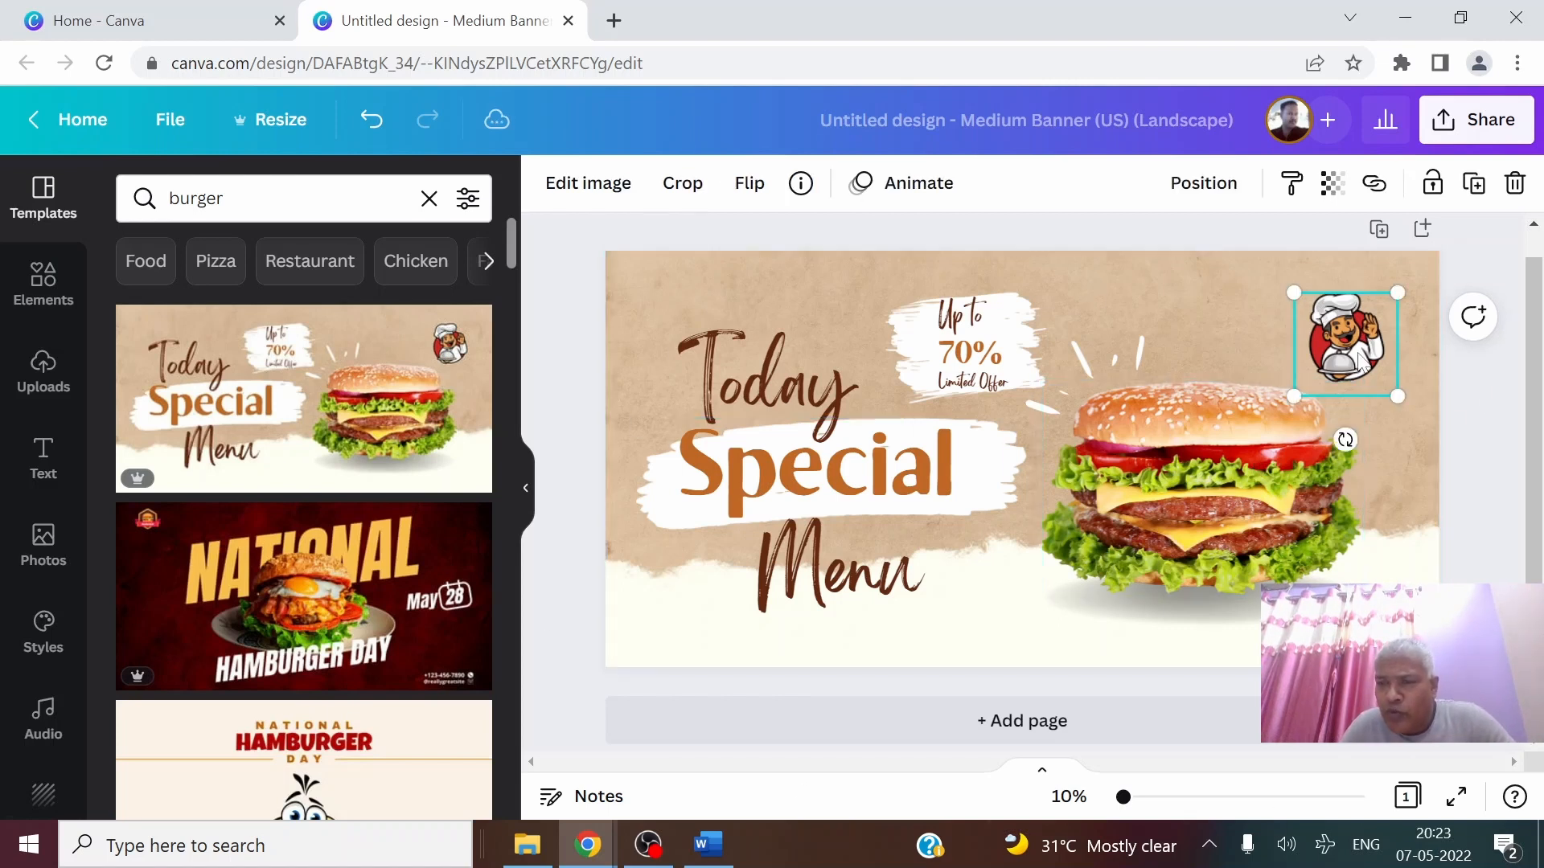
pyautogui.press('Delete')
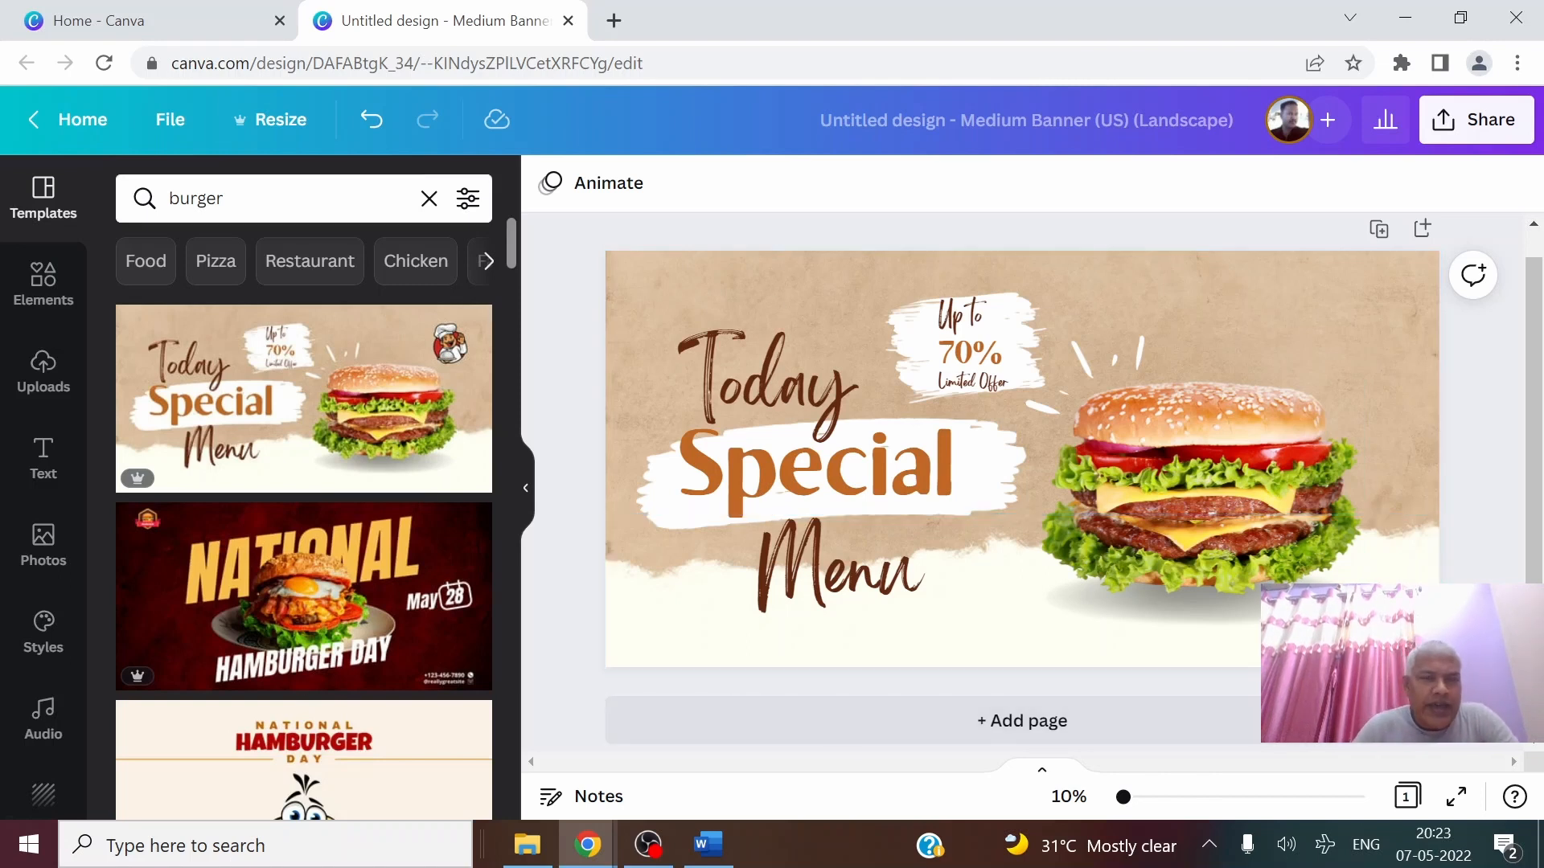
pyautogui.click(281, 198)
pyautogui.press('BackSpace')
pyautogui.press('BackSpace')
pyautogui.press('BackSpace')
pyautogui.press('BackSpace')
pyautogui.press('BackSpace')
pyautogui.press('BackSpace')
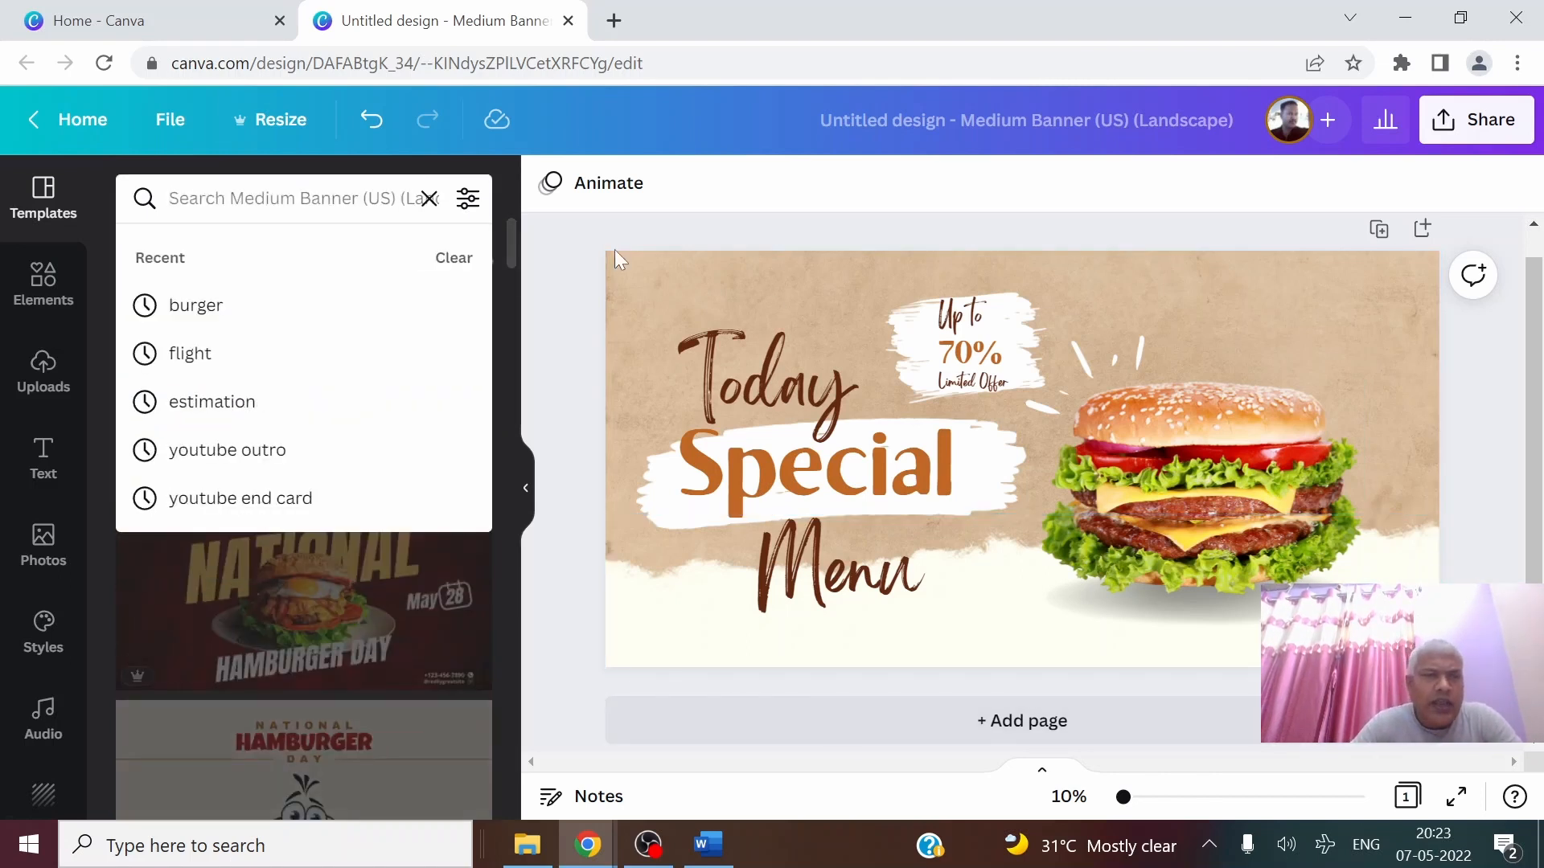
# Upload the image "Thumbnail pic final for video12 final background removed 30Apr2022 Sat" from the Video12 Thumbnail folder
pyautogui.click(43, 382)
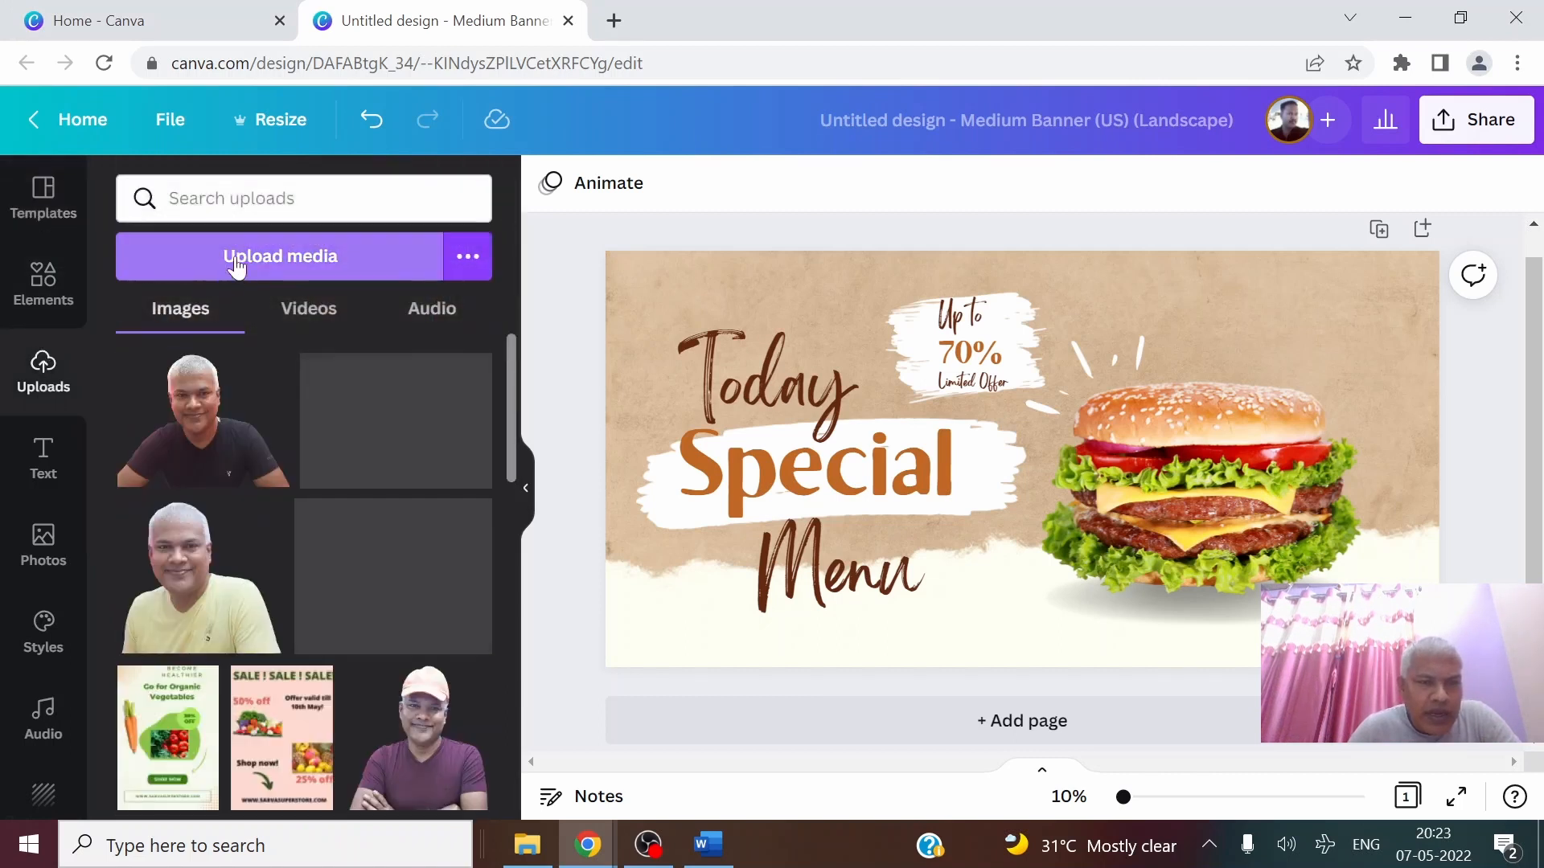
pyautogui.click(234, 261)
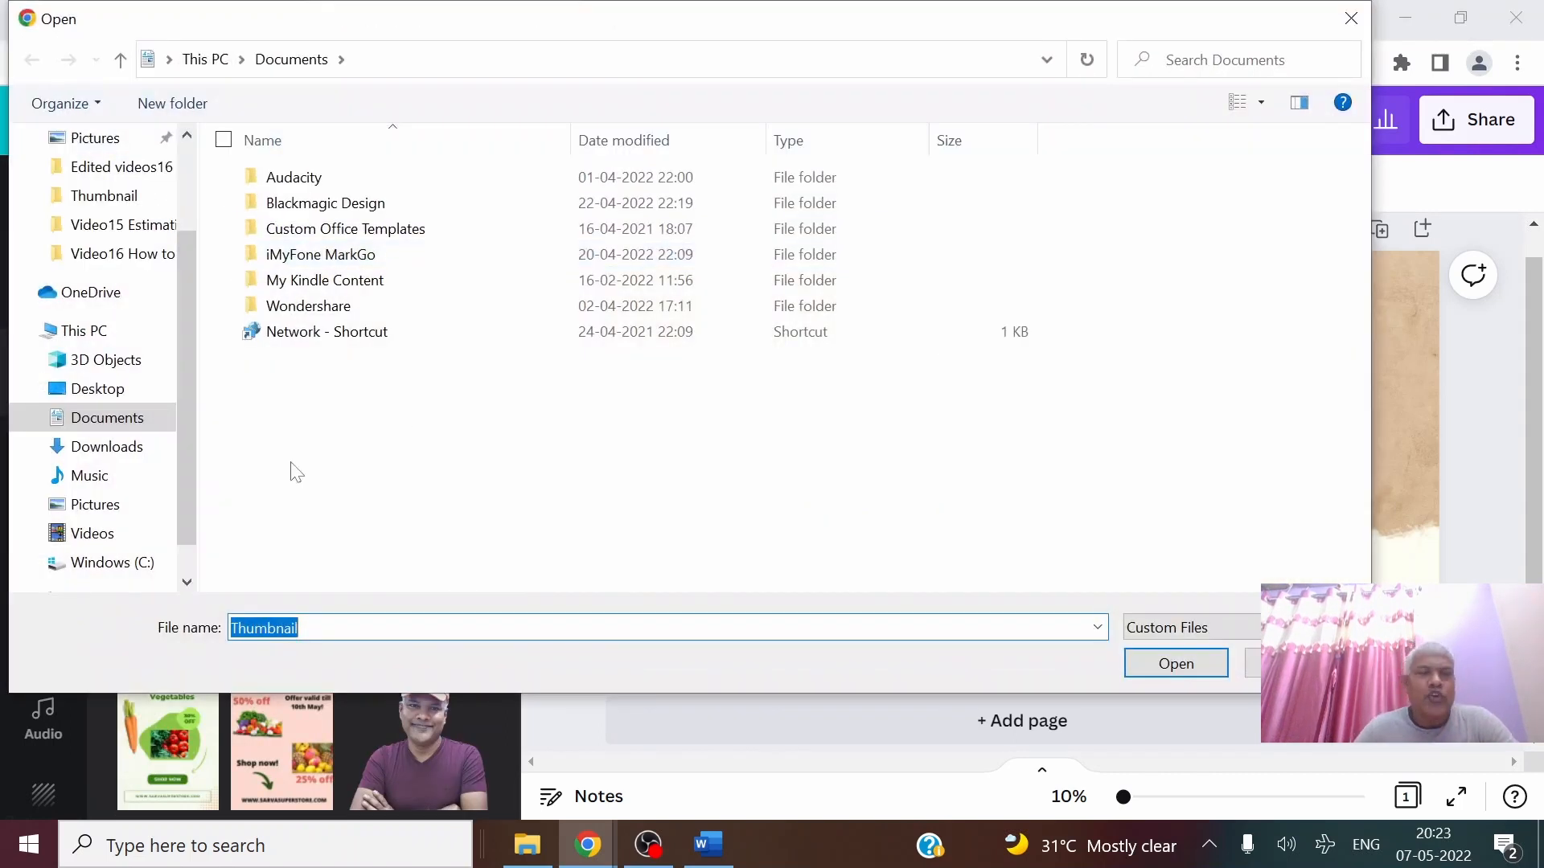
pyautogui.click(121, 563)
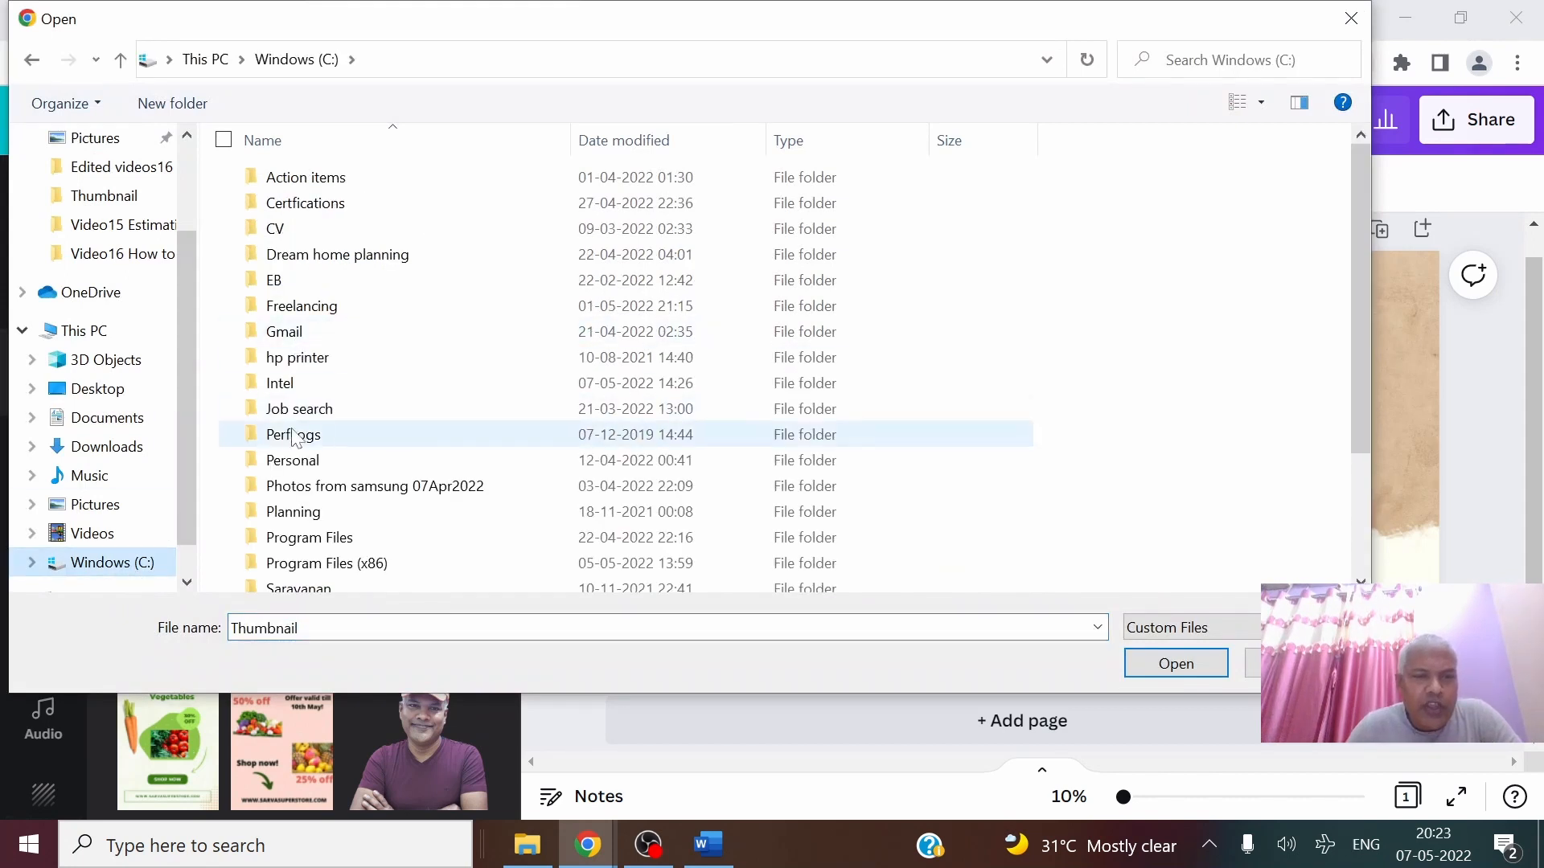
pyautogui.scroll(-1, 293, 438)
pyautogui.scroll(1, 337, 338)
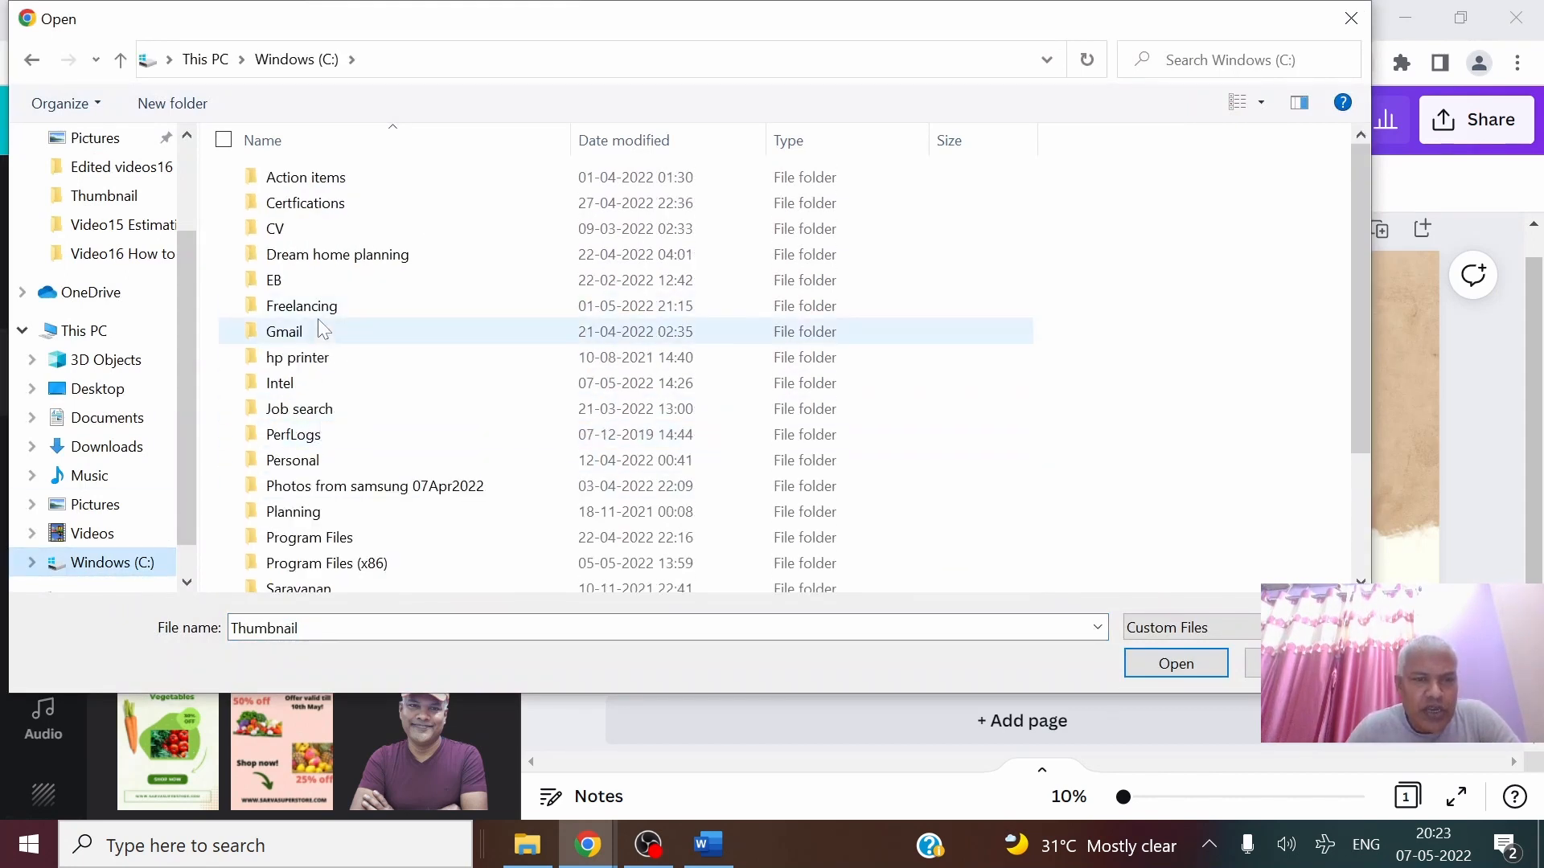
pyautogui.doubleClick(317, 307)
pyautogui.doubleClick(310, 408)
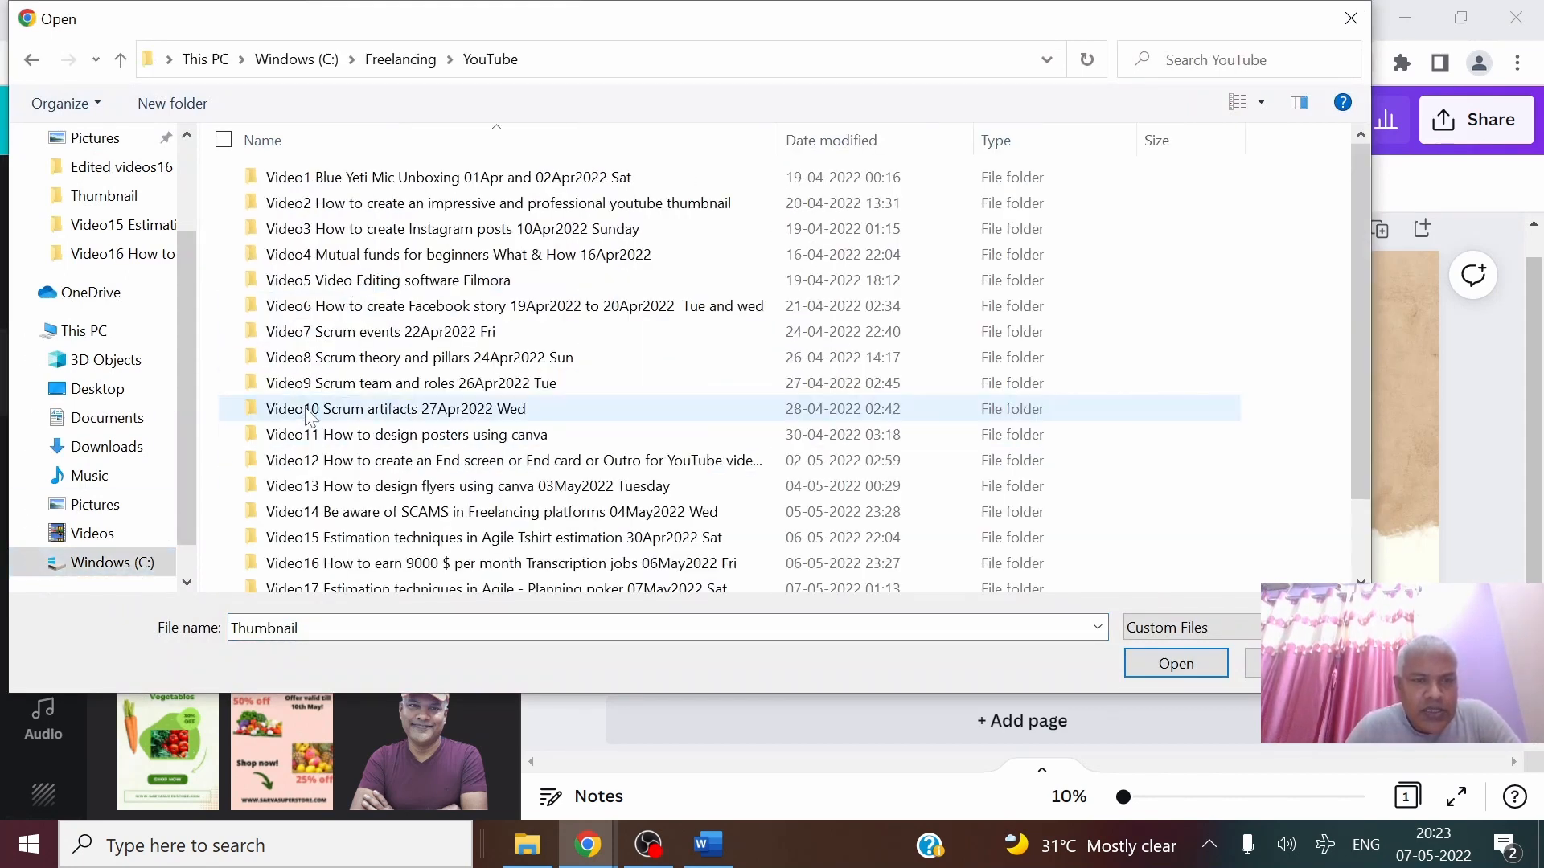
pyautogui.doubleClick(406, 461)
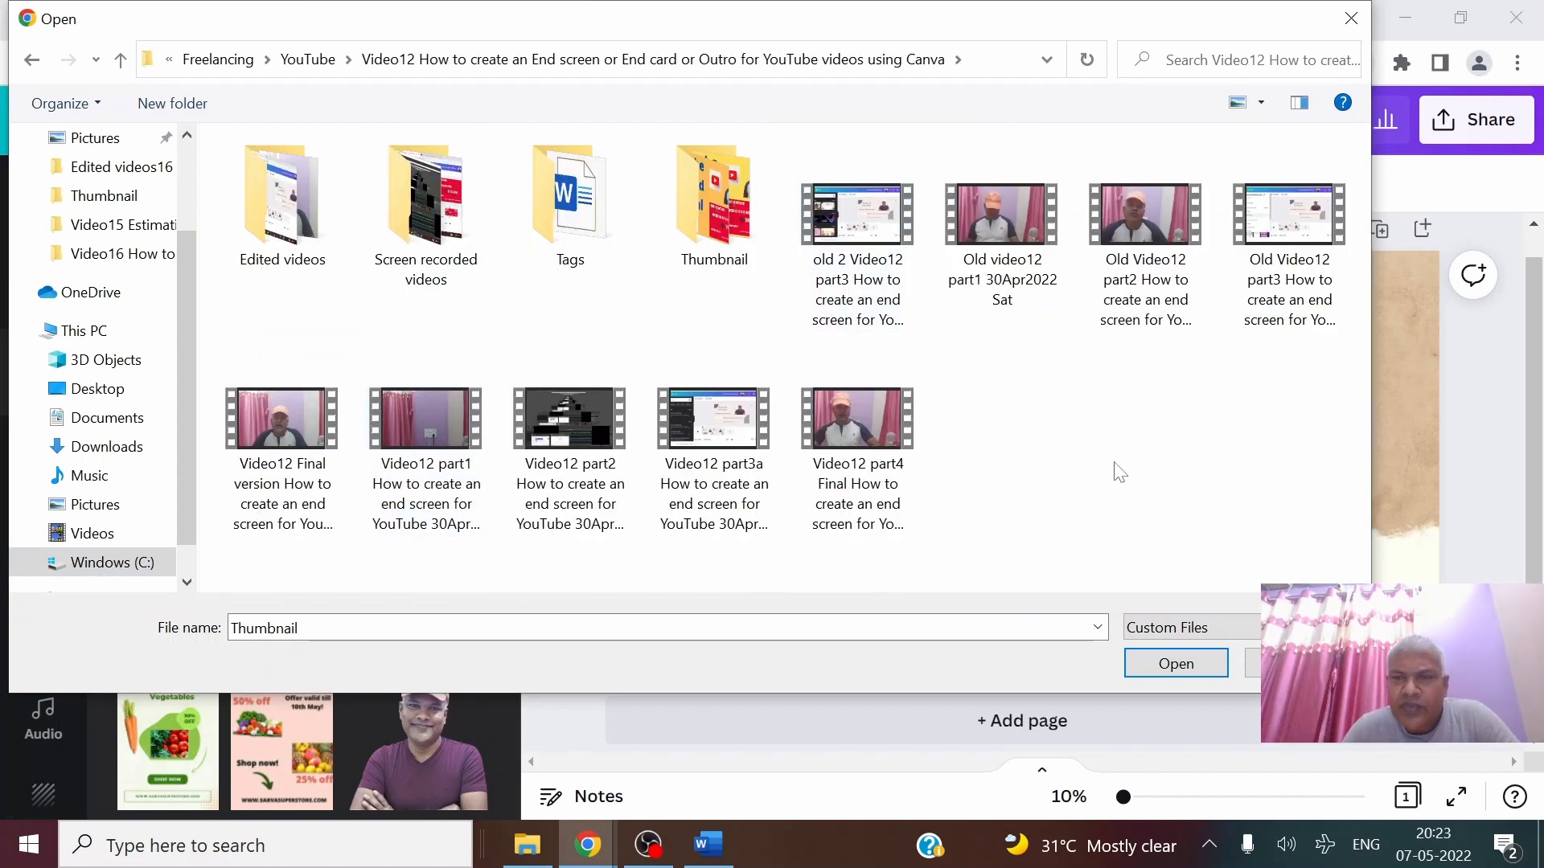
pyautogui.doubleClick(748, 219)
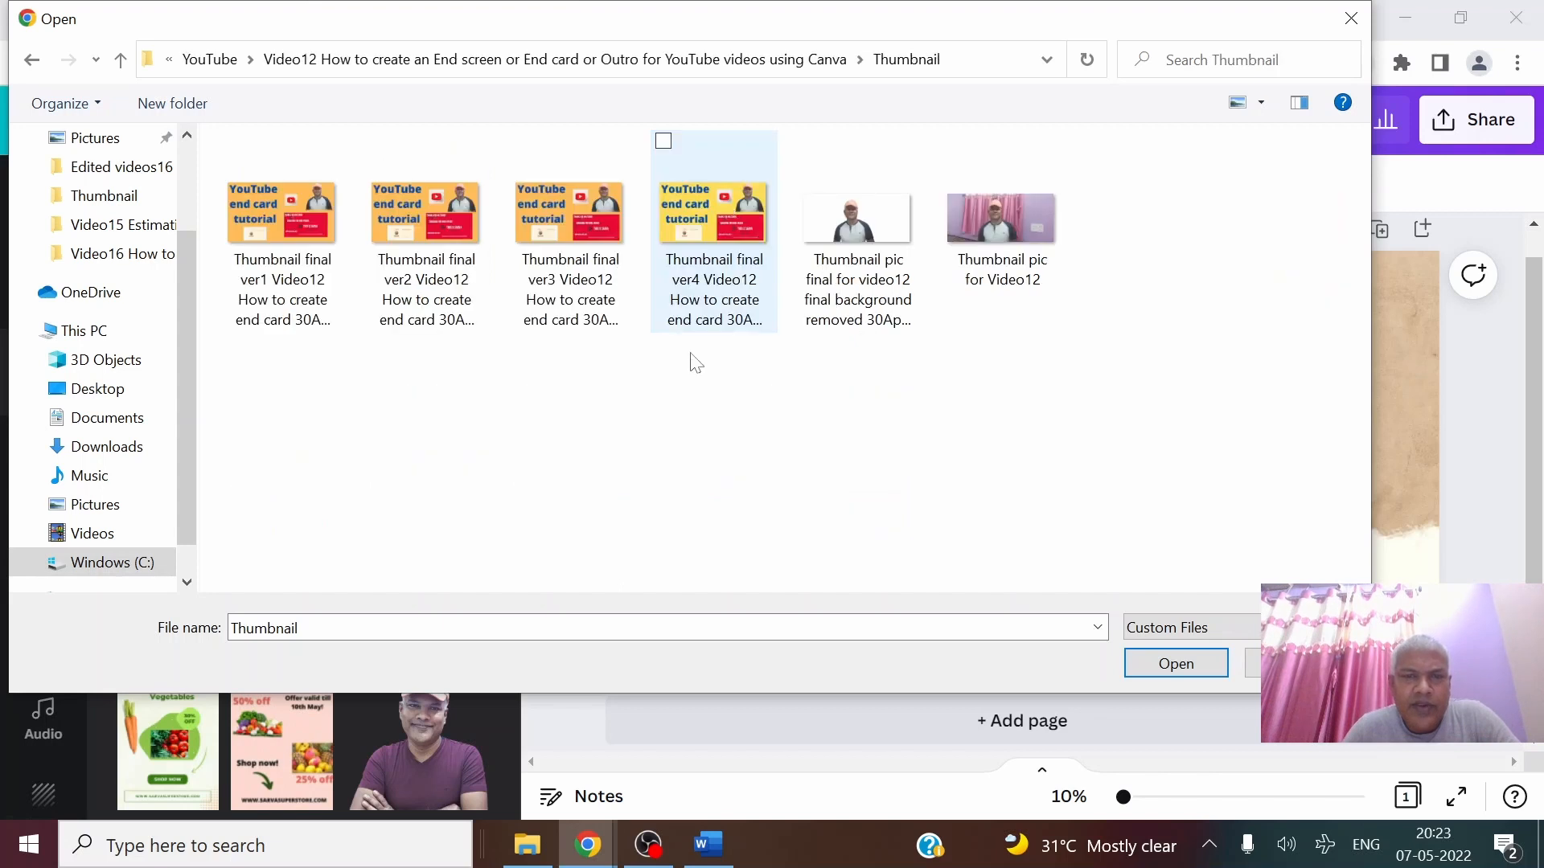
pyautogui.click(861, 241)
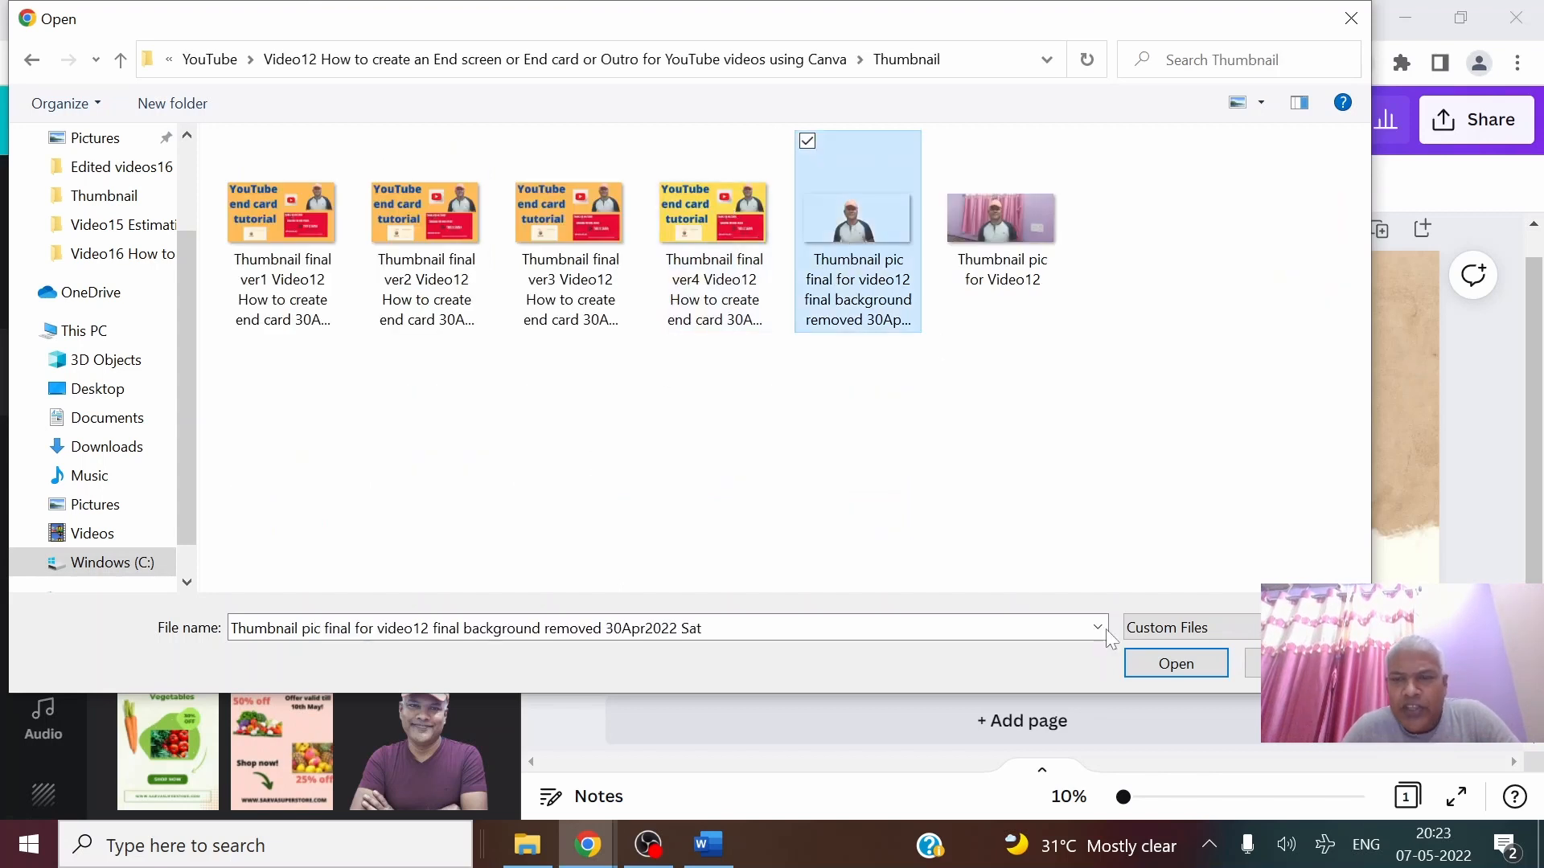
pyautogui.click(1183, 667)
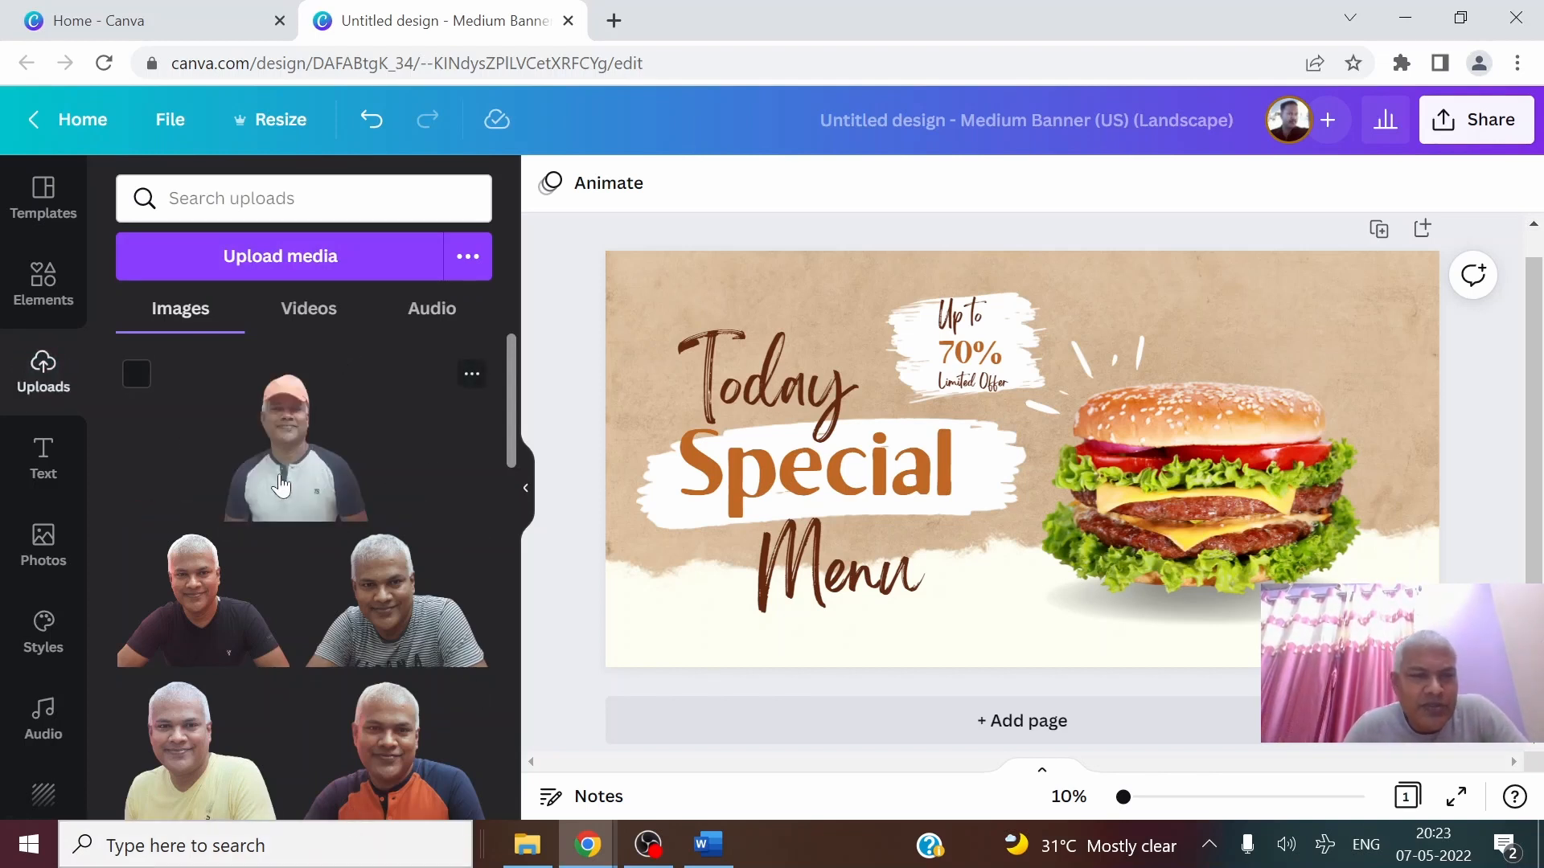
# Place the uploaded portrait on the banner, crop its empty side, scale it down and position it in the upper-right corner above the burger
pyautogui.moveTo(280, 485); pyautogui.dragTo(1323, 389)
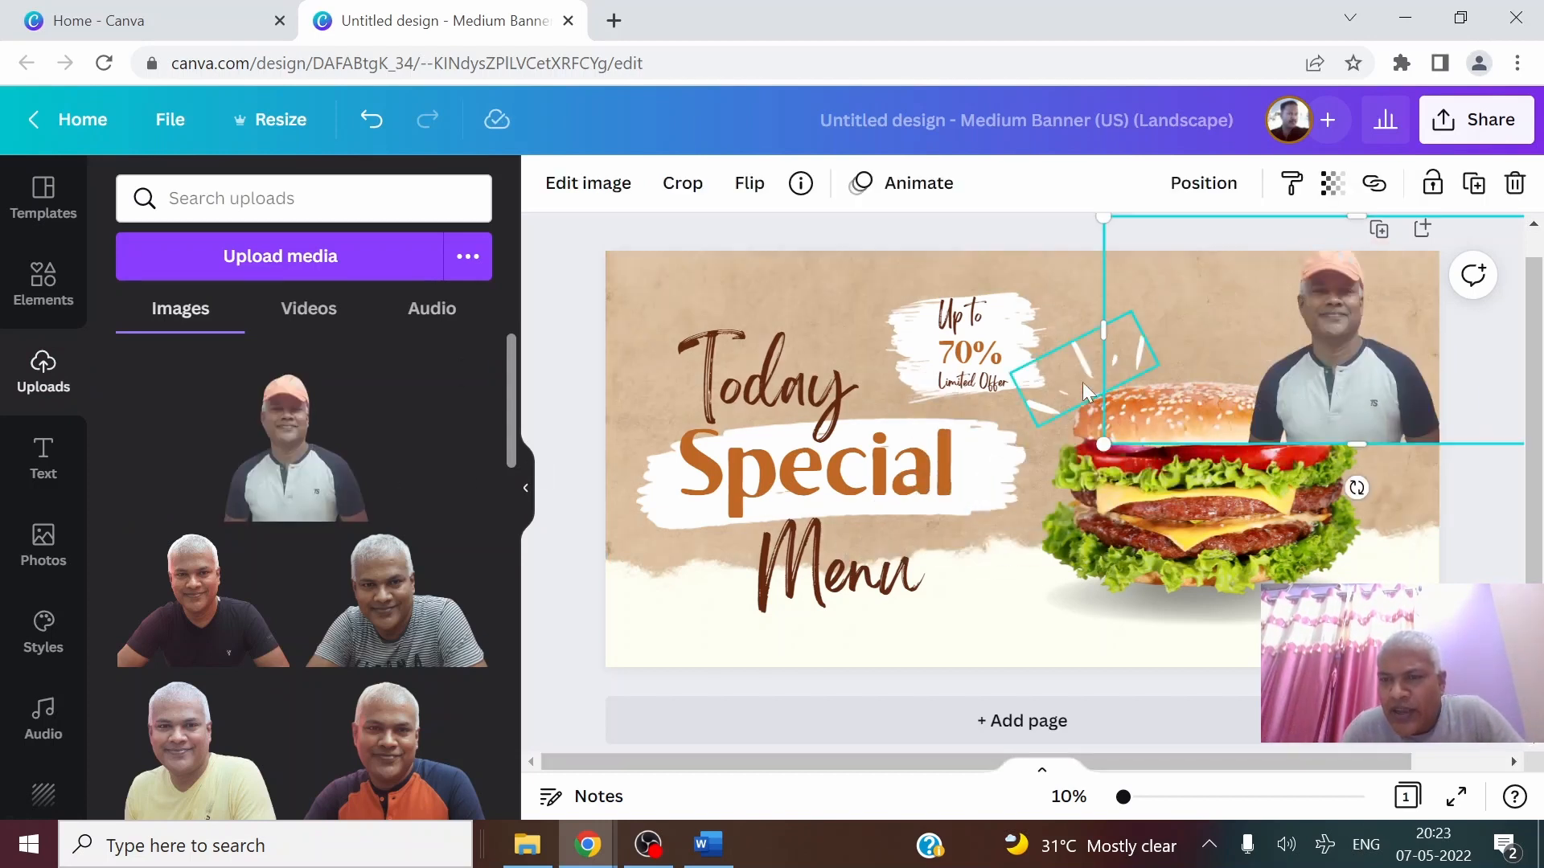
pyautogui.moveTo(1112, 351); pyautogui.dragTo(1220, 339)
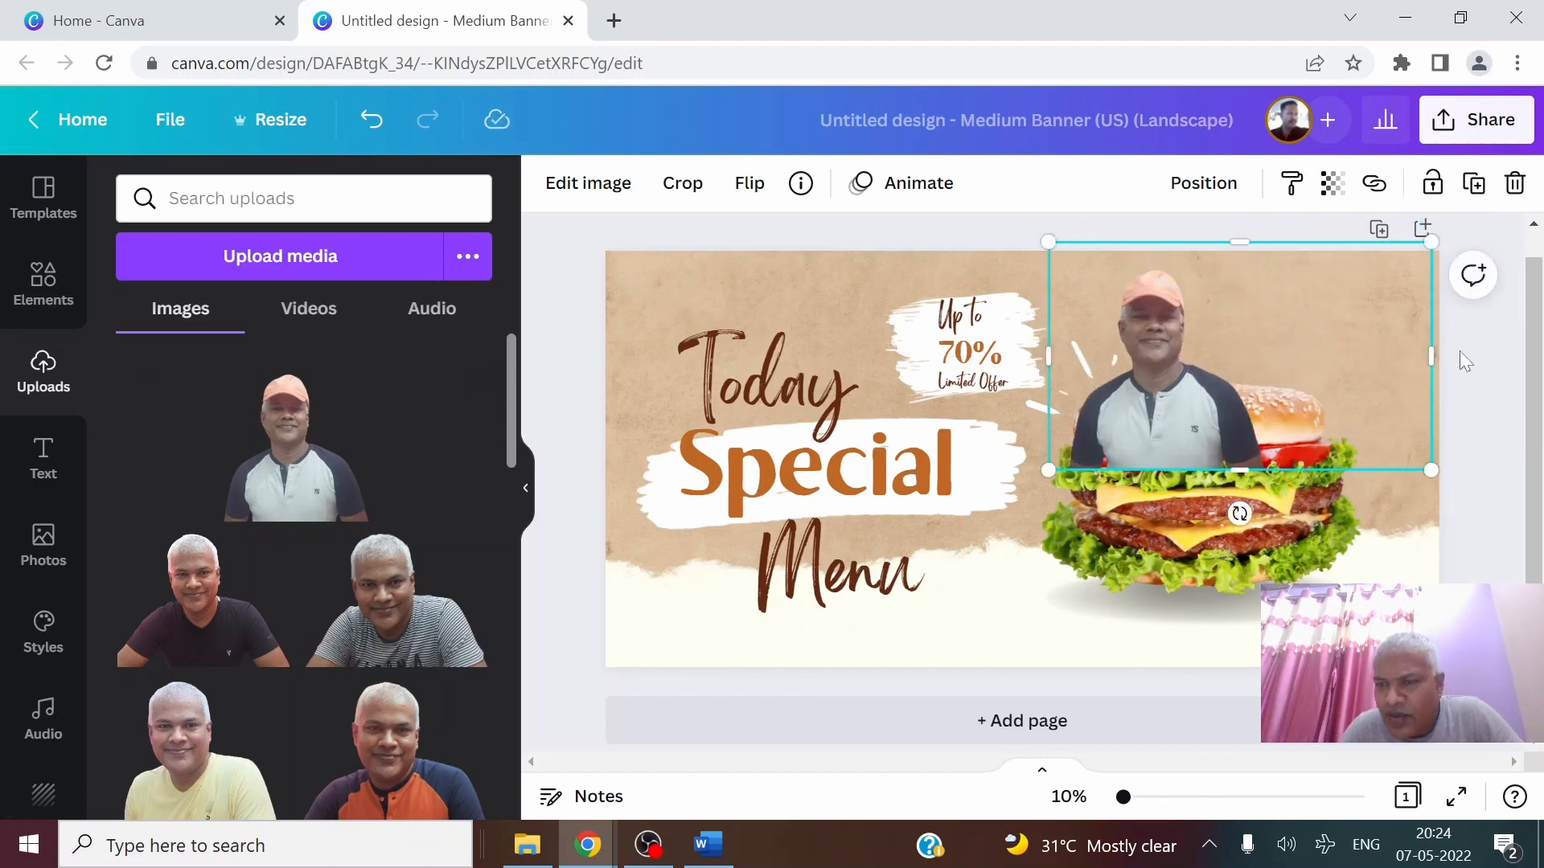
pyautogui.moveTo(1421, 358); pyautogui.dragTo(1269, 363)
pyautogui.moveTo(1077, 266); pyautogui.dragTo(1137, 336)
pyautogui.moveTo(1181, 408); pyautogui.dragTo(1359, 317)
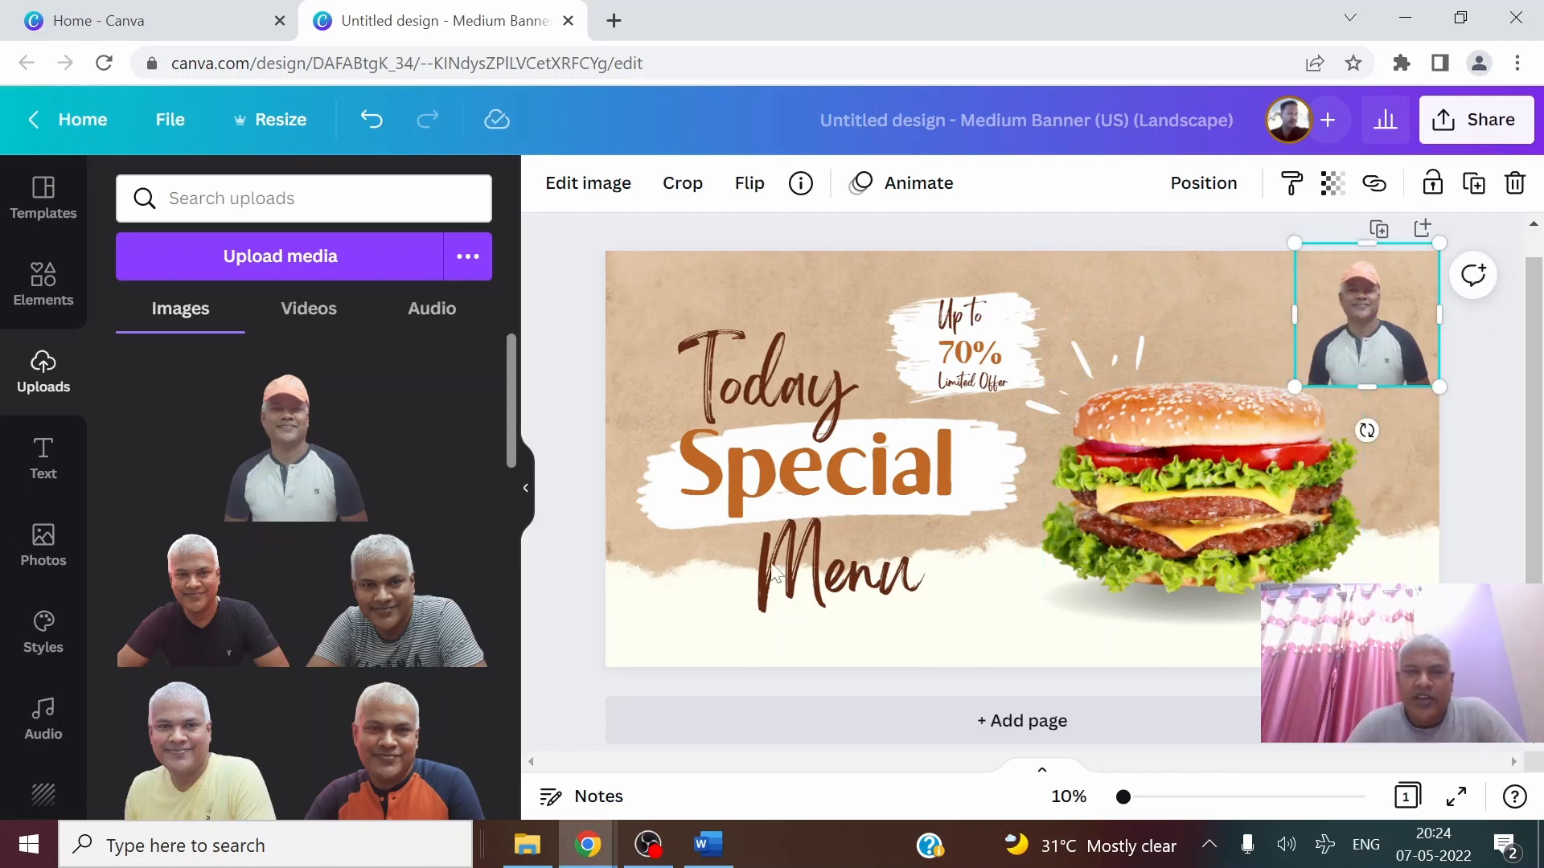
# Select the "Today", "Special" and "Menu" texts and the brush stroke behind "Special" to examine which heading elements are separate
pyautogui.click(824, 390)
pyautogui.press('Delete')
pyautogui.click(816, 475)
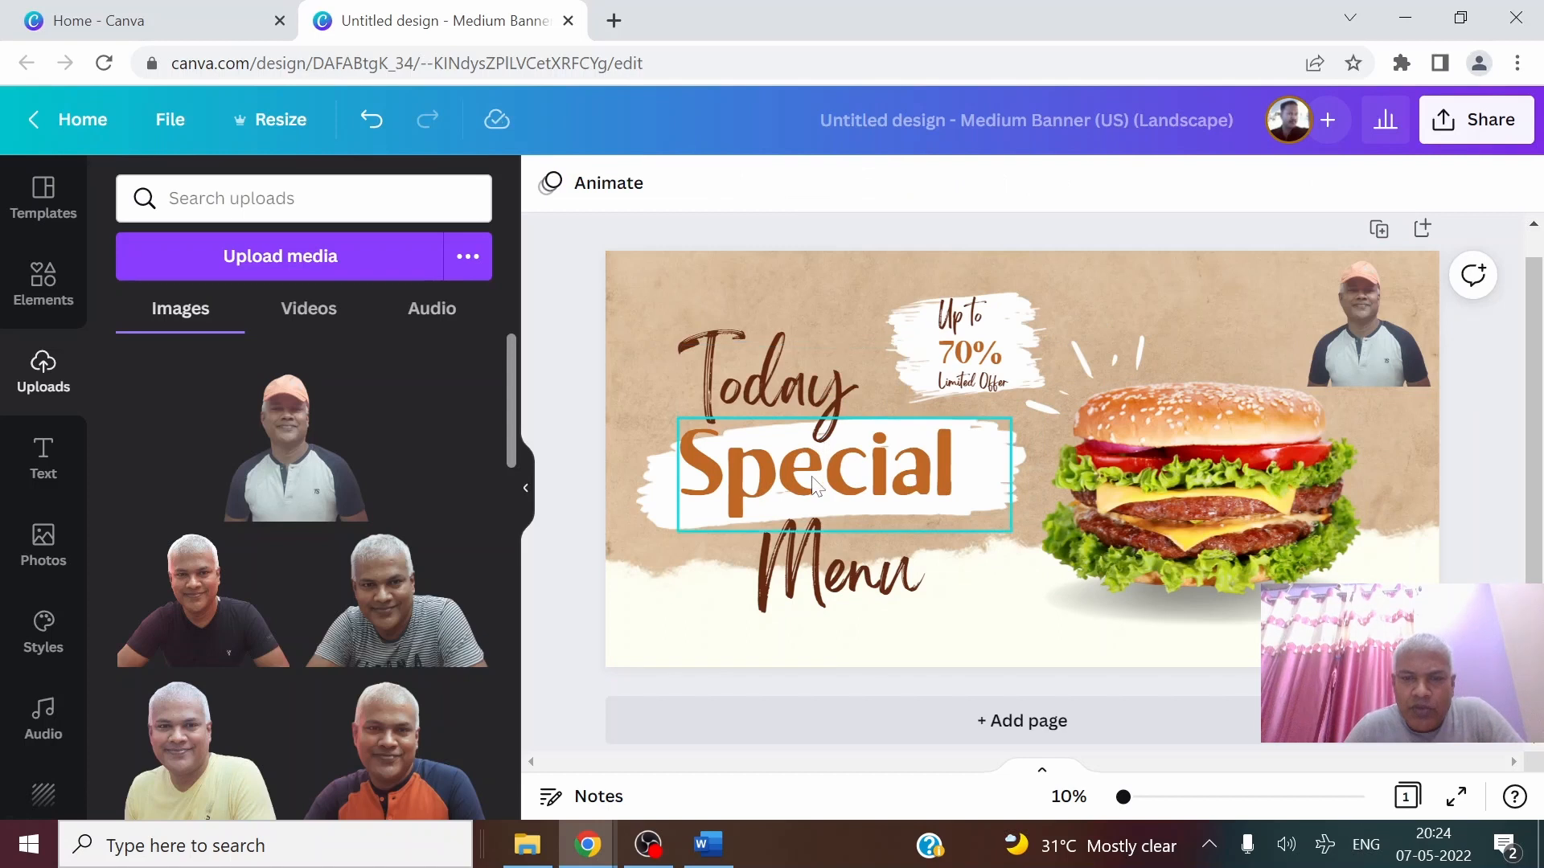
pyautogui.keyDown('shift'); pyautogui.click(841, 605); pyautogui.keyUp('shift')
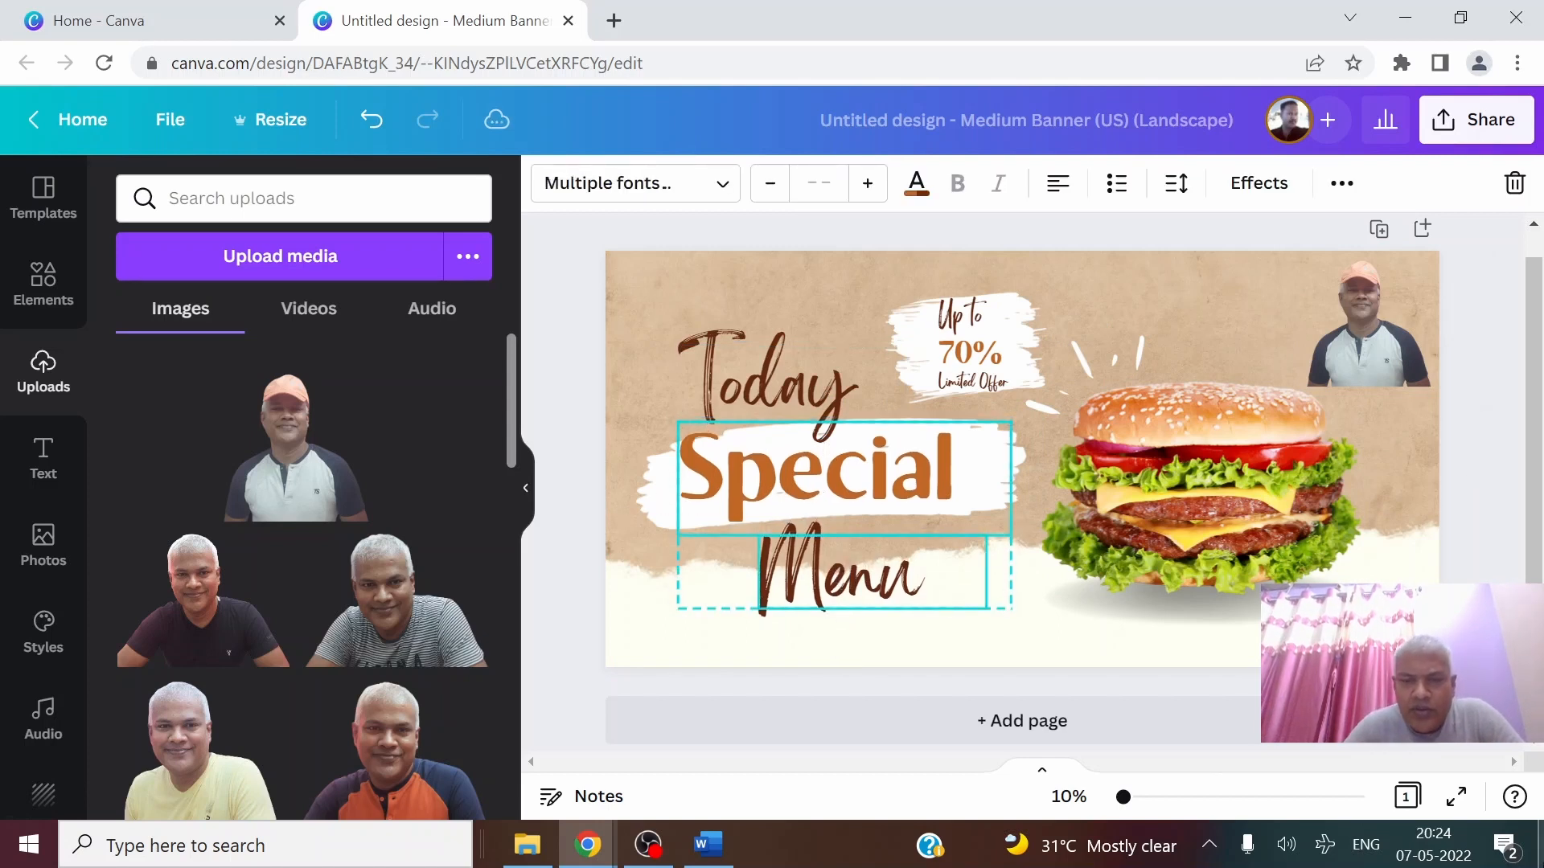
pyautogui.click(1226, 272)
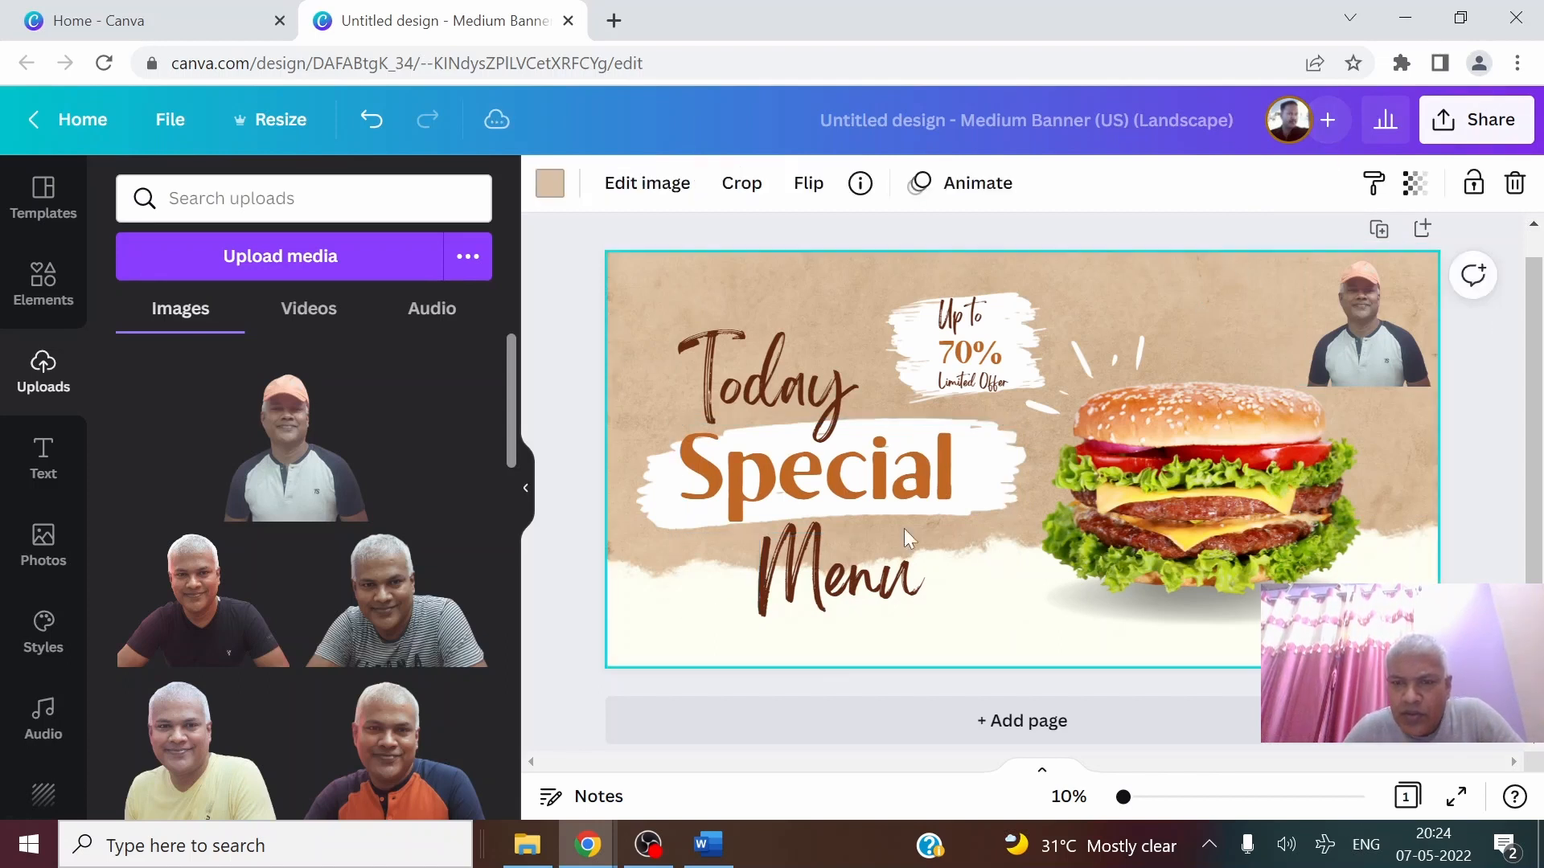
pyautogui.click(656, 506)
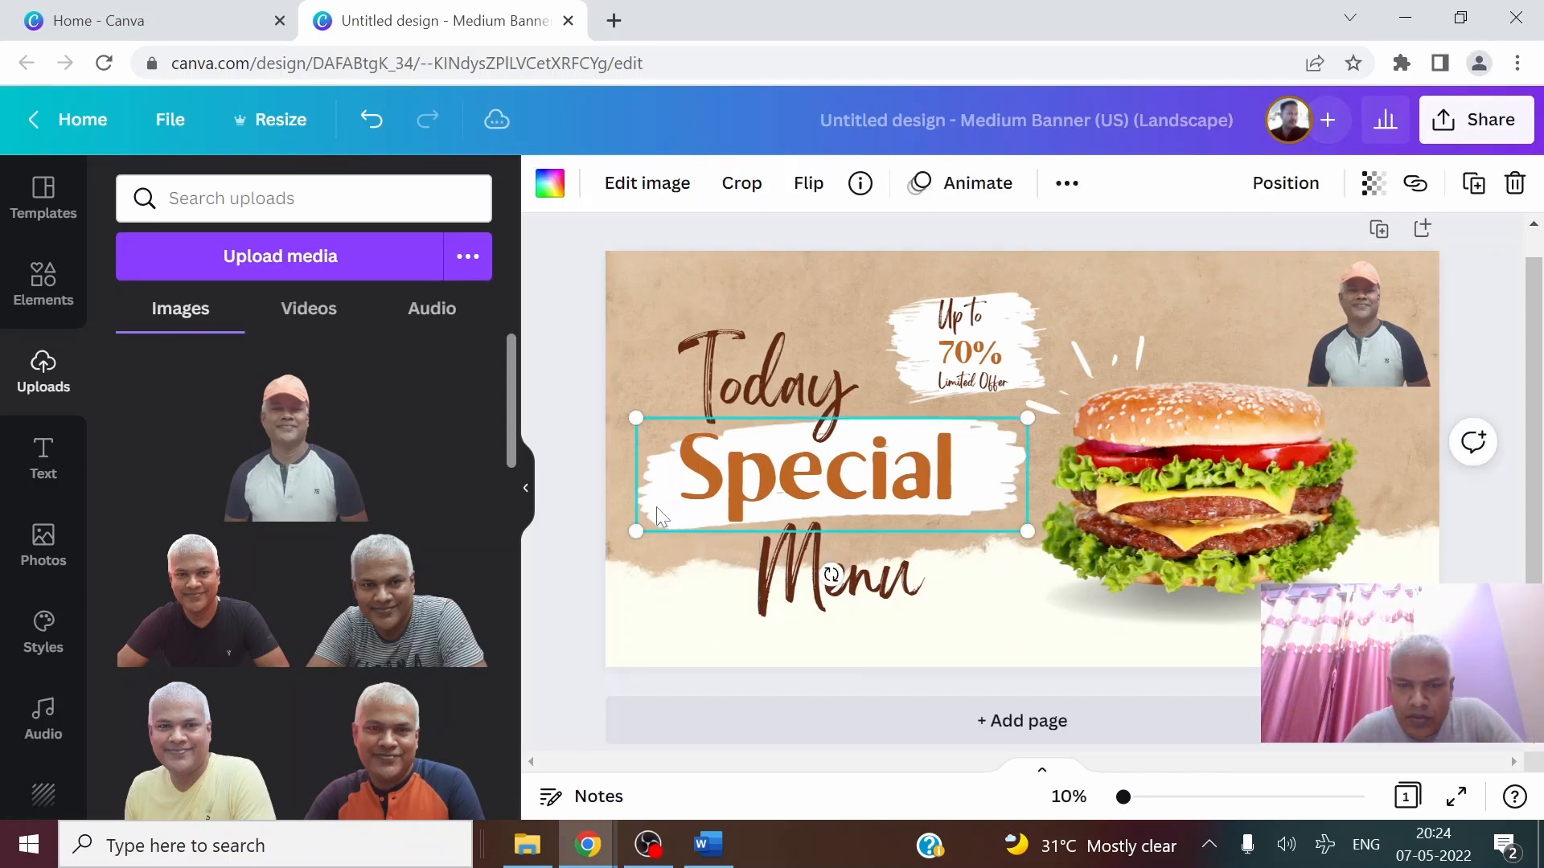
pyautogui.click(781, 498)
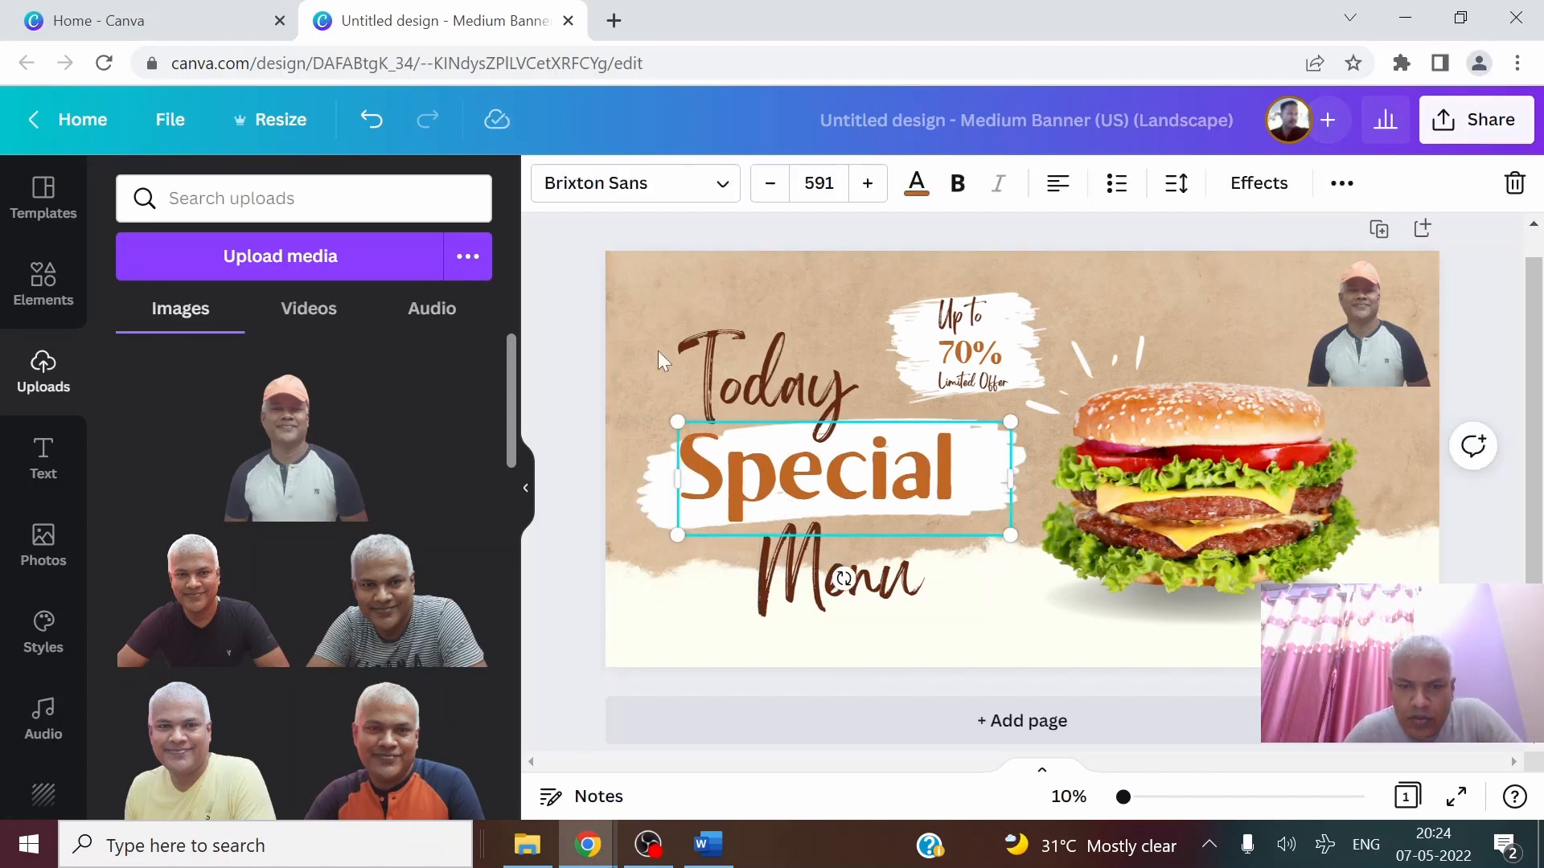
pyautogui.click(648, 317)
# Group the "Special" text with the white brush stroke behind it
pyautogui.click(656, 507)
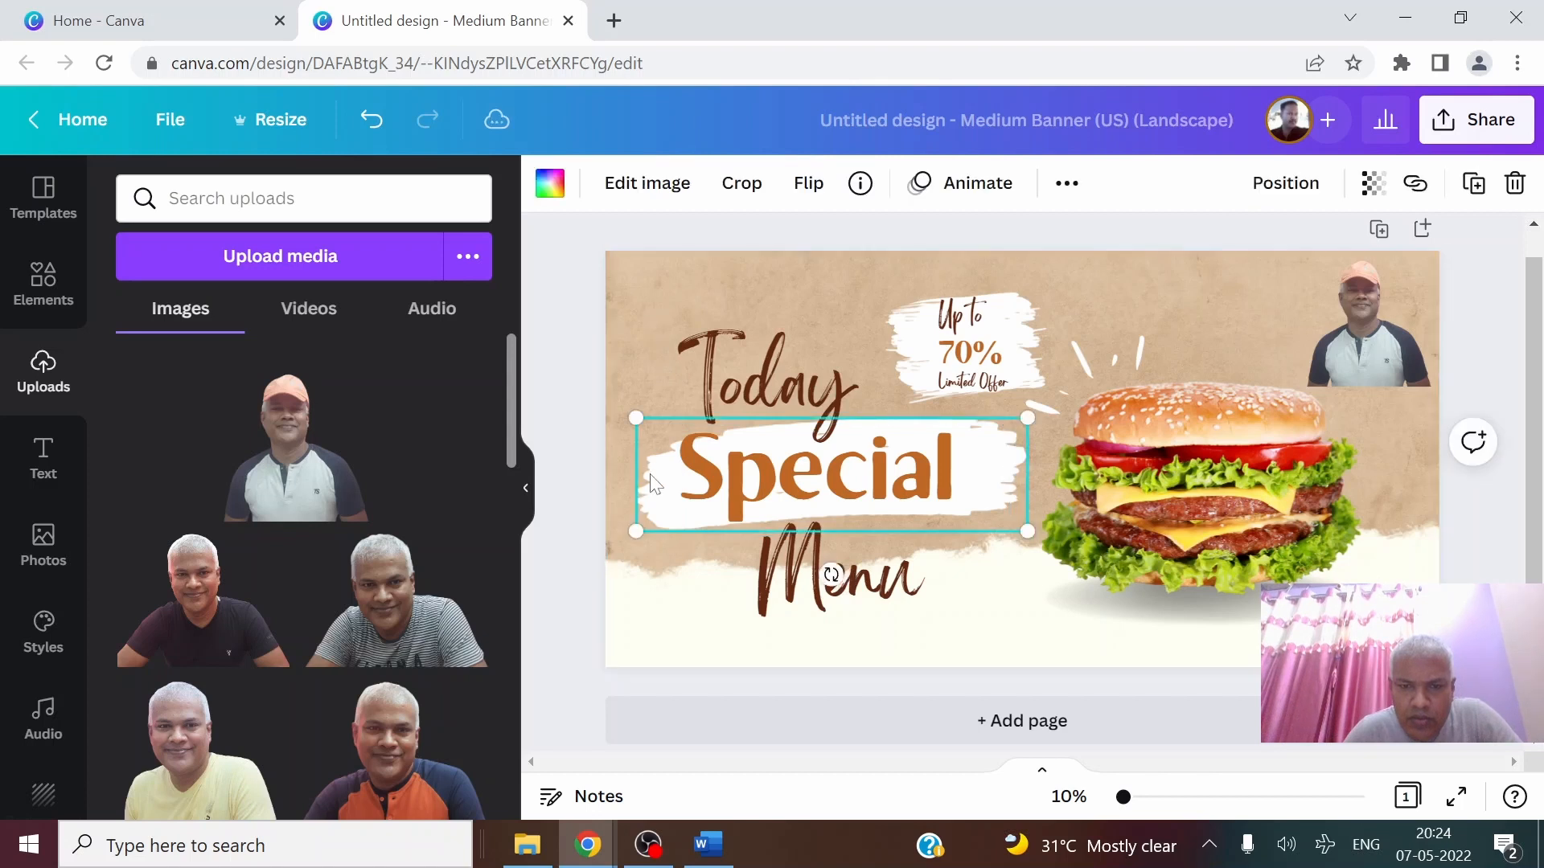
pyautogui.click(757, 485)
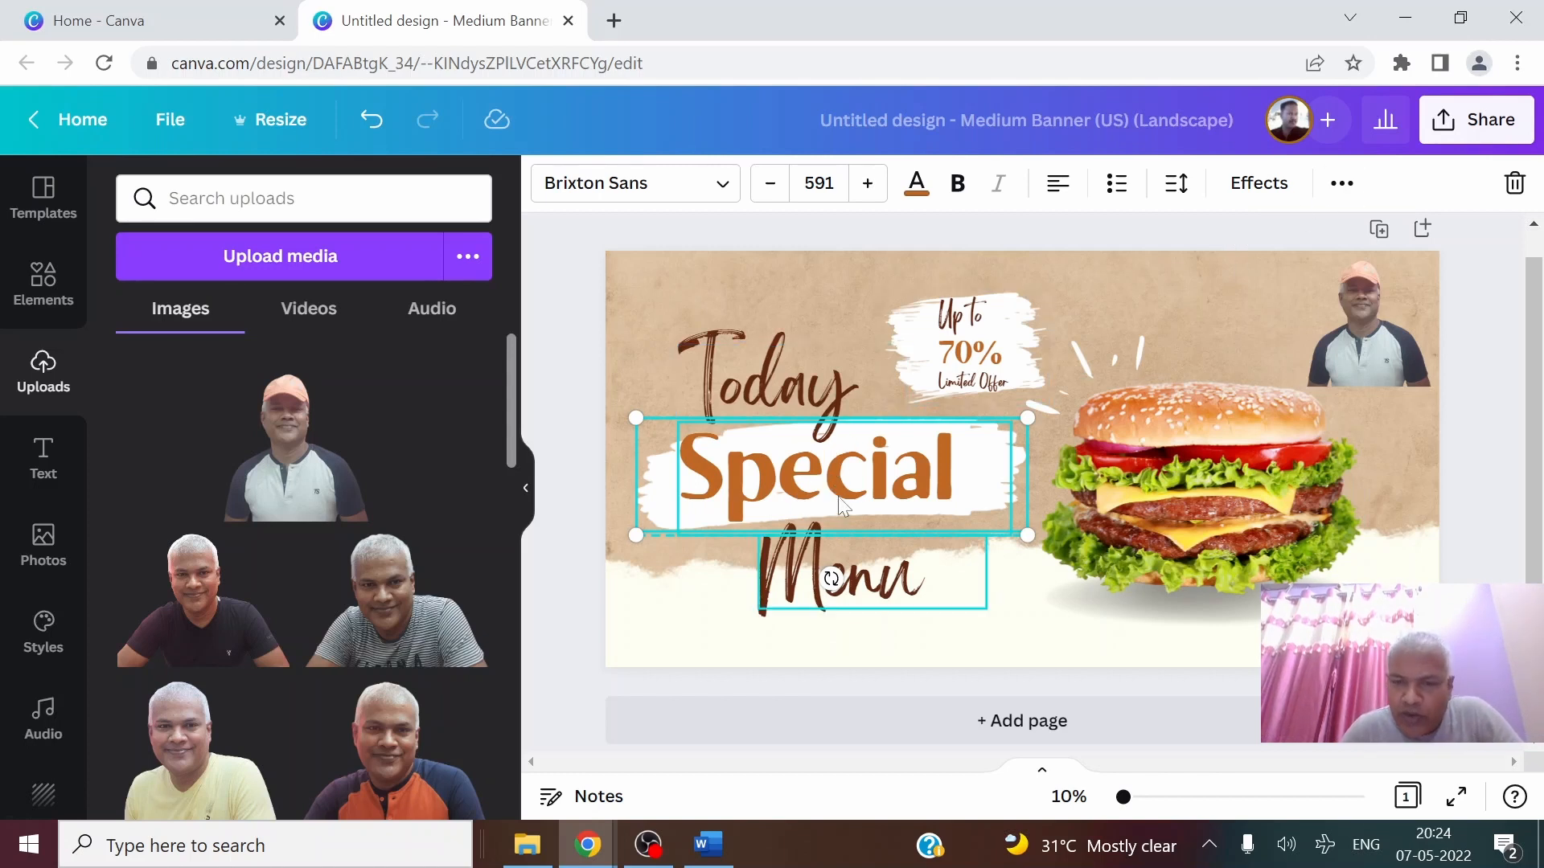
pyautogui.click(1342, 183)
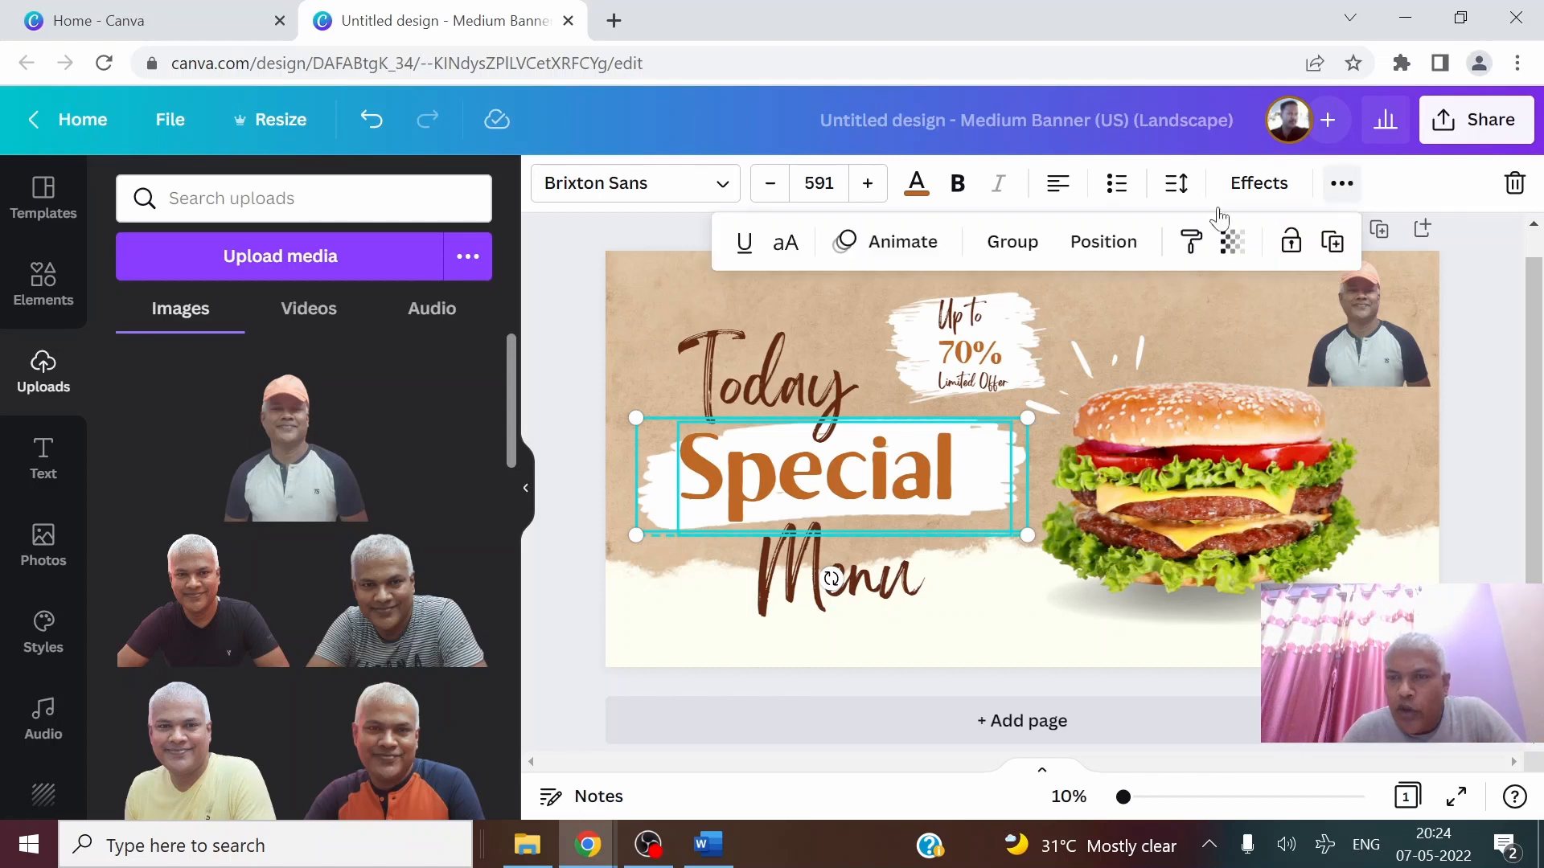
pyautogui.click(1012, 242)
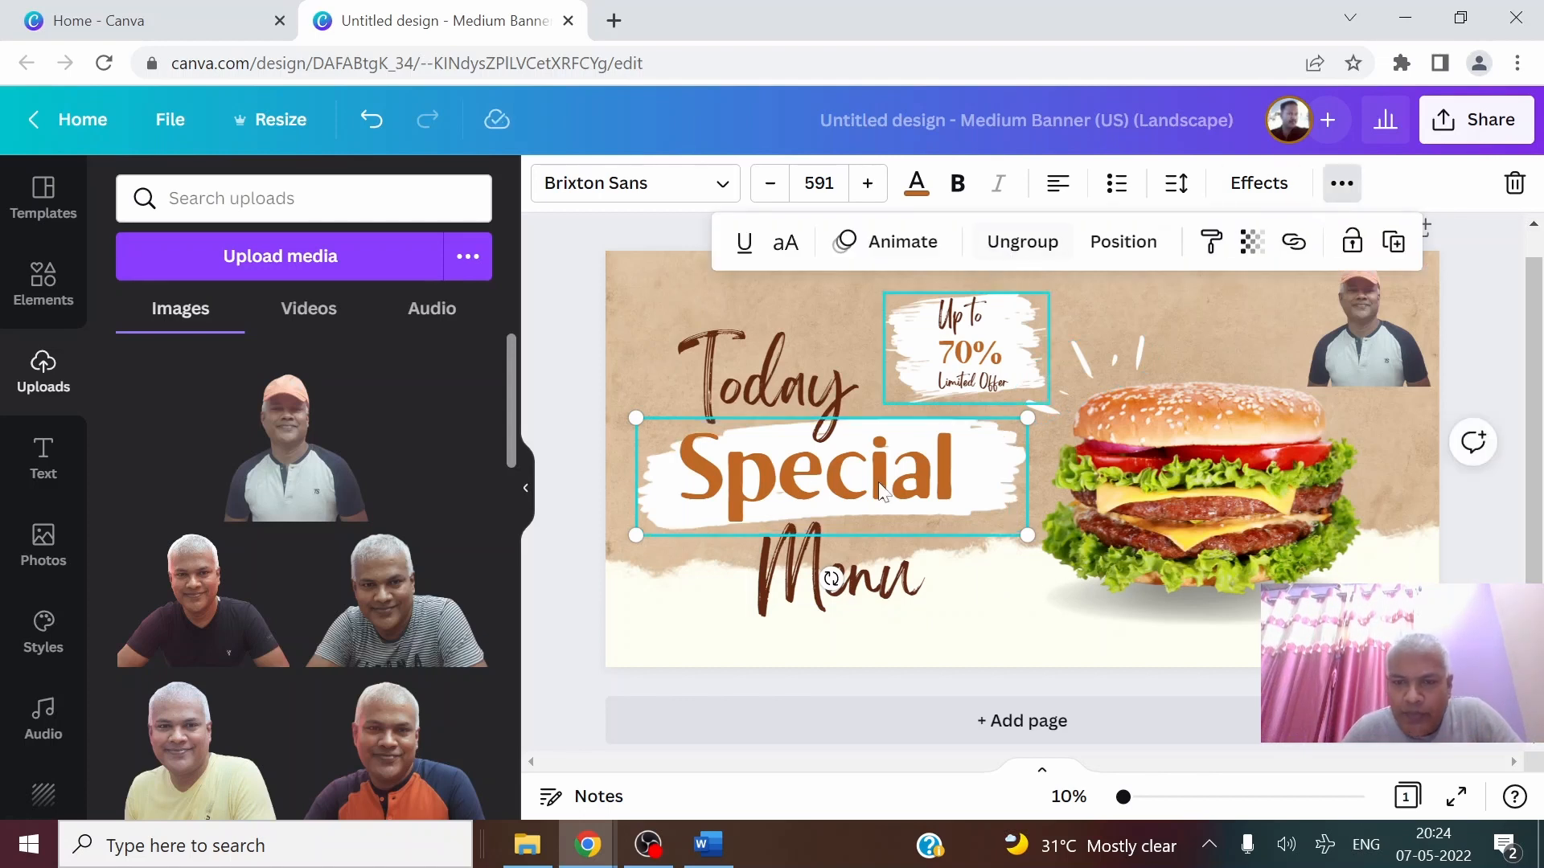
# Shift the grouped "Special" heading slightly and scale it down
pyautogui.click(792, 476)
pyautogui.moveTo(792, 476); pyautogui.dragTo(804, 475)
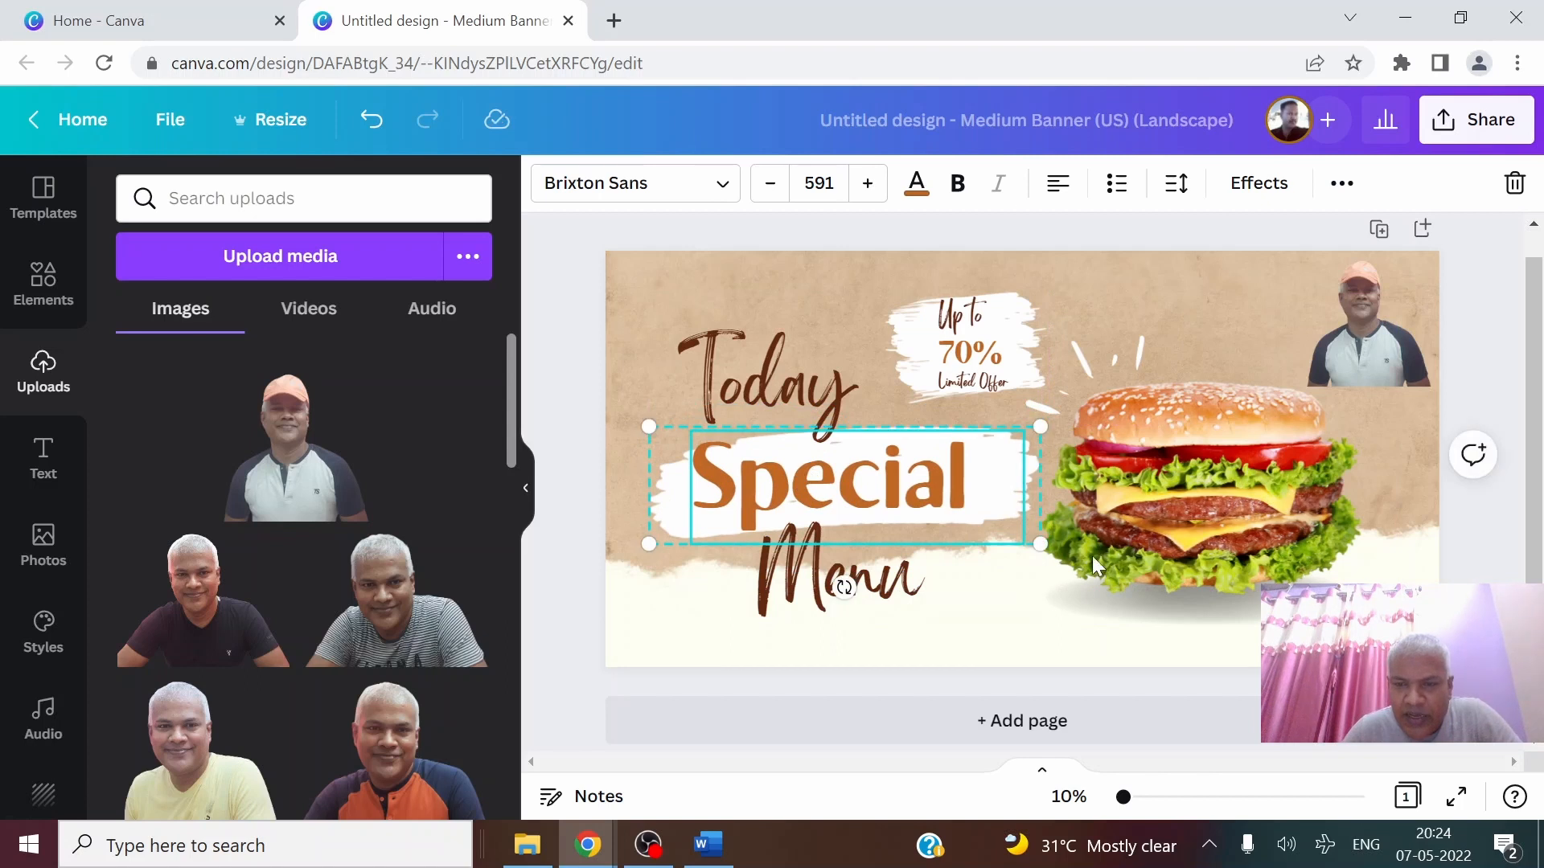
pyautogui.doubleClick(893, 489)
pyautogui.moveTo(652, 546); pyautogui.dragTo(791, 549)
pyautogui.click(1237, 319)
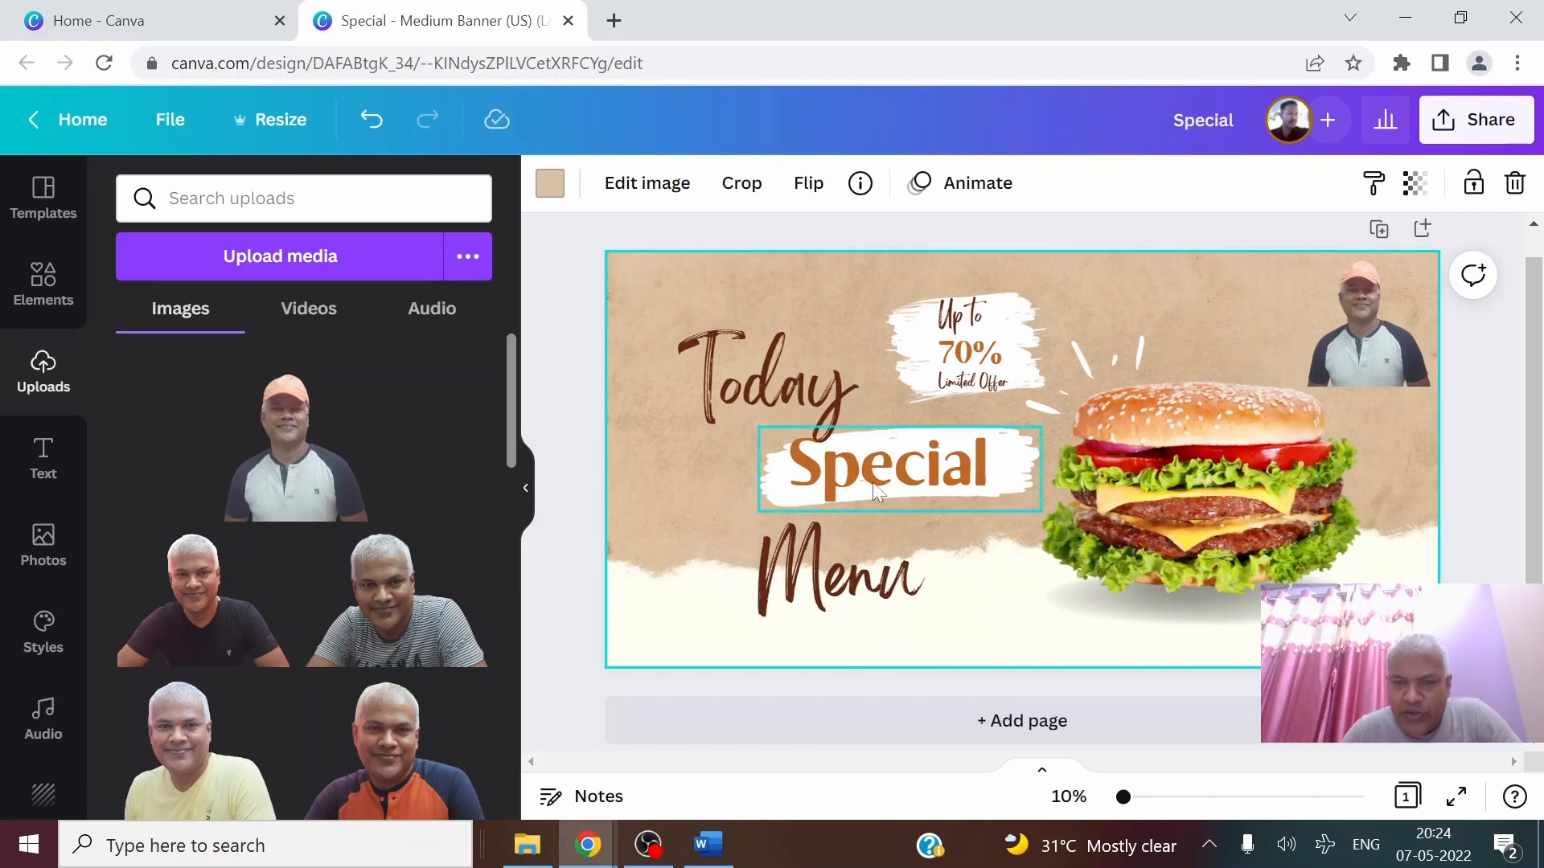
# Rearrange the heading so "Special" and "Menu" sit side by side along the banner's bottom edge with "Today" above "Special"
pyautogui.click(975, 604)
pyautogui.moveTo(985, 611)
pyautogui.mouseDown()
pyautogui.moveTo(883, 583)
pyautogui.moveTo(949, 587)
pyautogui.moveTo(1009, 616)
pyautogui.mouseUp()
pyautogui.click(863, 525)
pyautogui.moveTo(863, 525); pyautogui.dragTo(760, 639)
pyautogui.click(745, 390)
pyautogui.moveTo(745, 390); pyautogui.dragTo(731, 486)
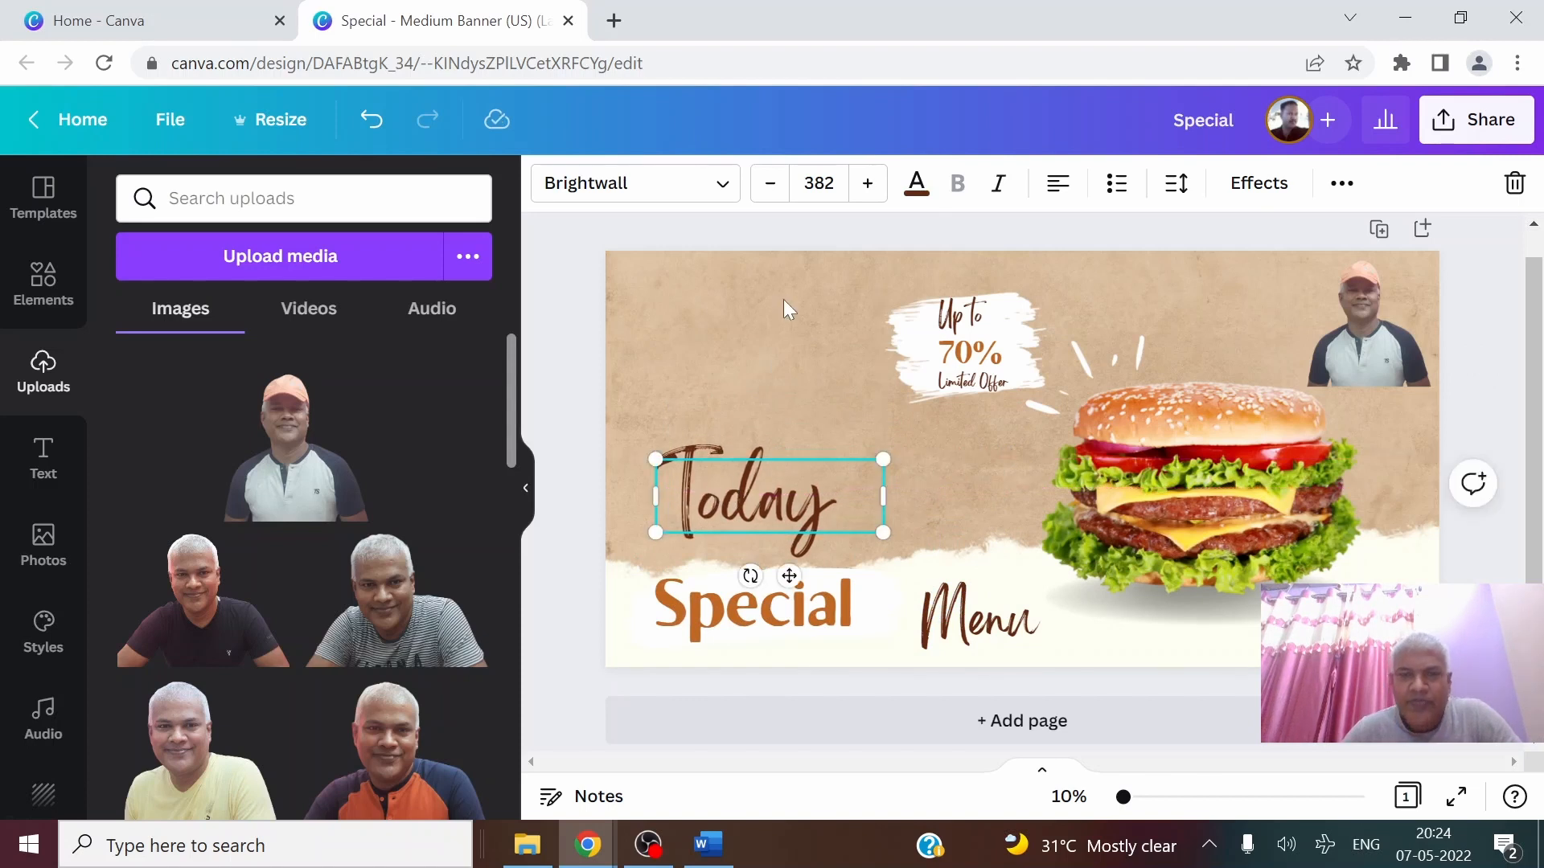
# Duplicate the white brush stroke behind the 70% offer, move the copy to the banner's upper-left corner and enlarge it
pyautogui.click(740, 334)
pyautogui.click(937, 359)
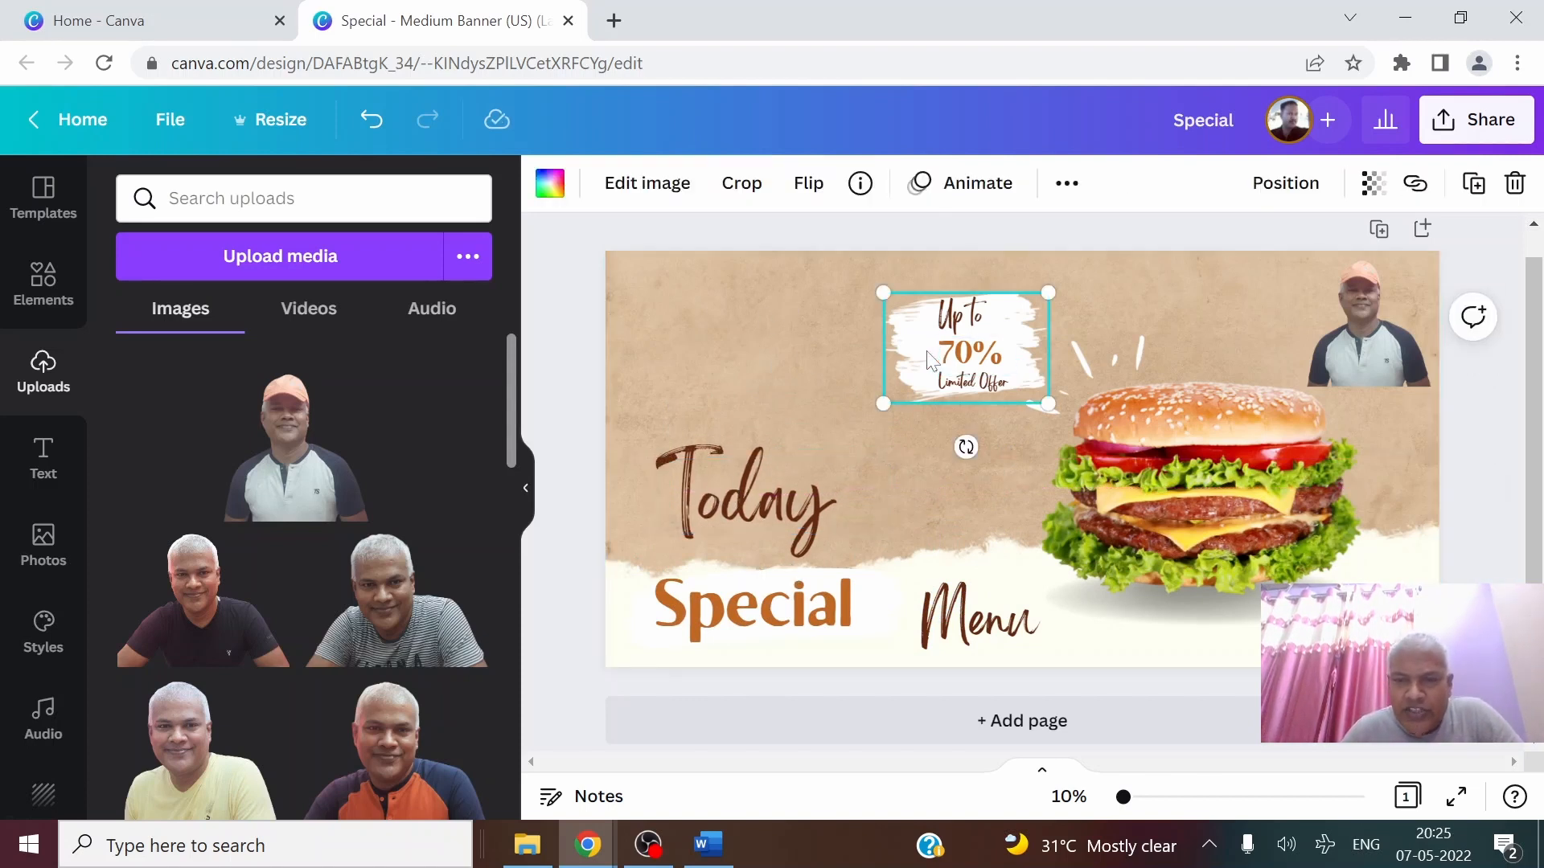
pyautogui.hotkey('ctrl', 'd')
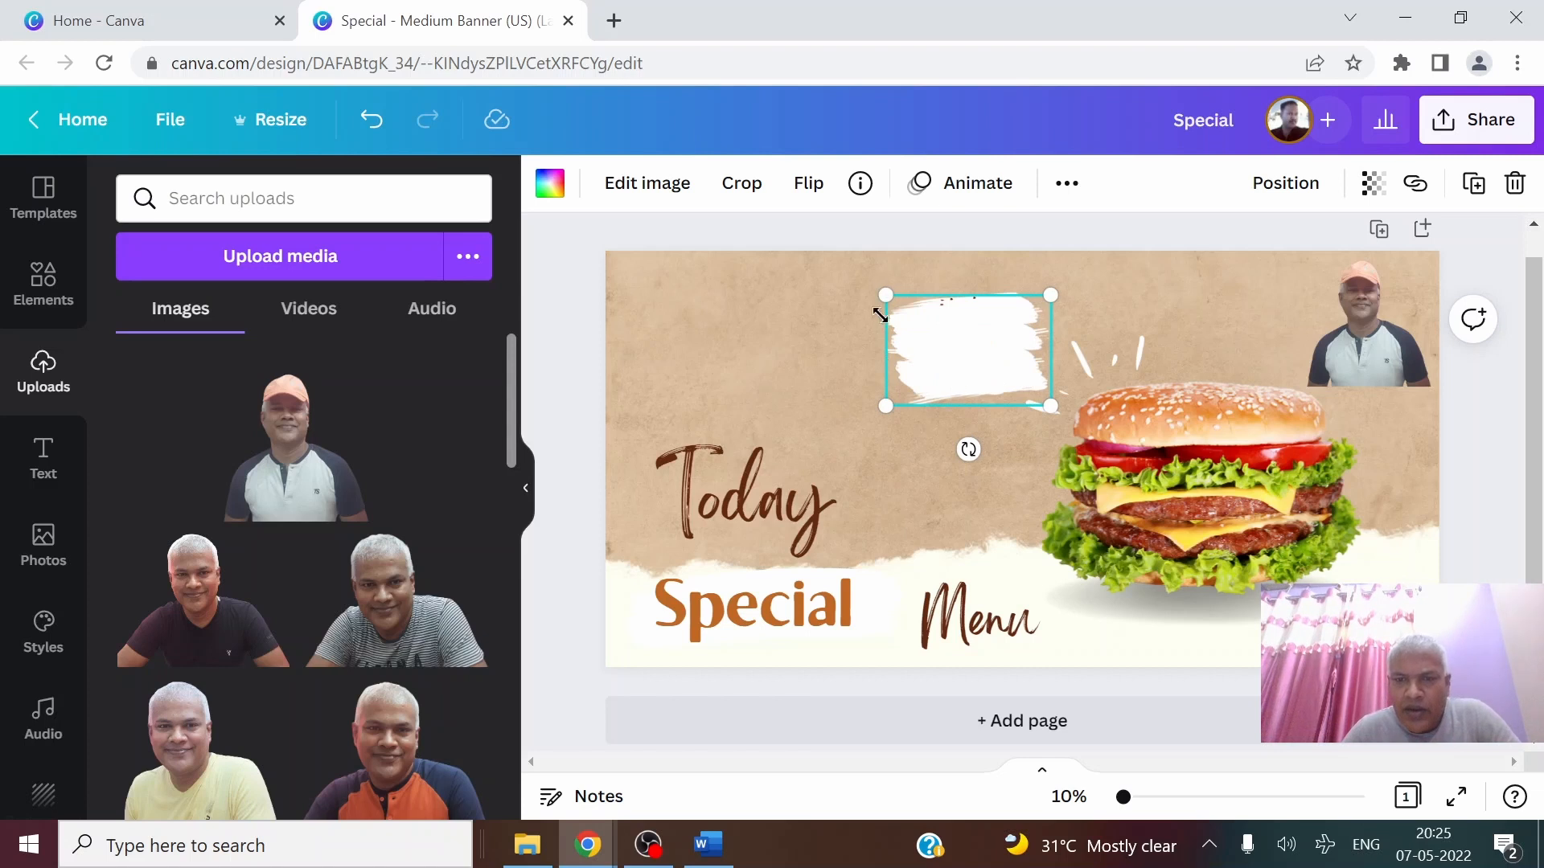
pyautogui.moveTo(932, 343)
pyautogui.mouseDown()
pyautogui.moveTo(785, 351)
pyautogui.moveTo(697, 338)
pyautogui.moveTo(677, 314)
pyautogui.mouseUp()
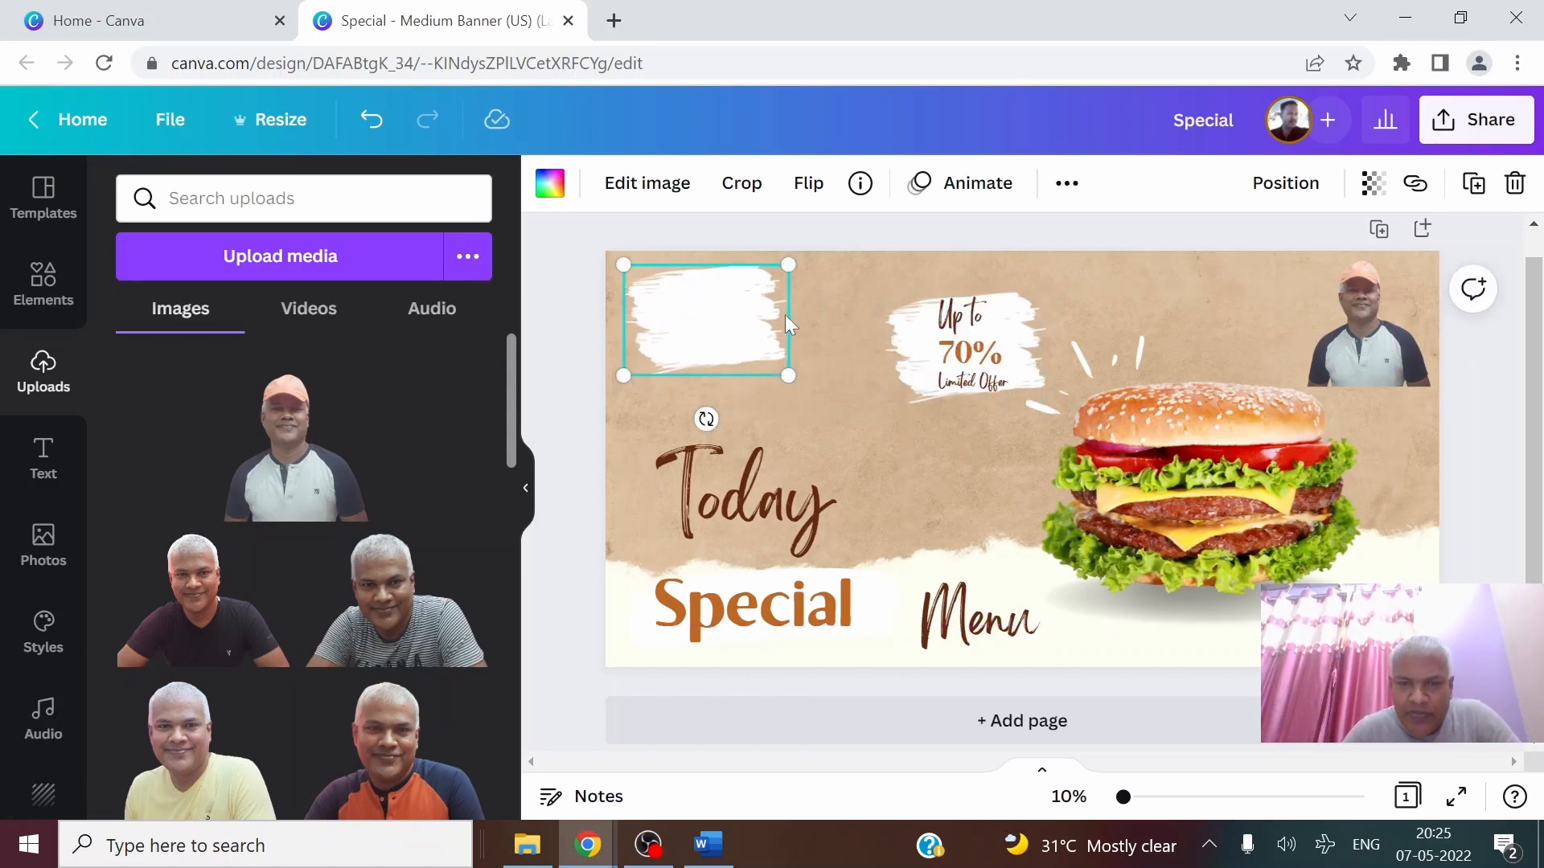
pyautogui.moveTo(788, 375); pyautogui.dragTo(849, 416)
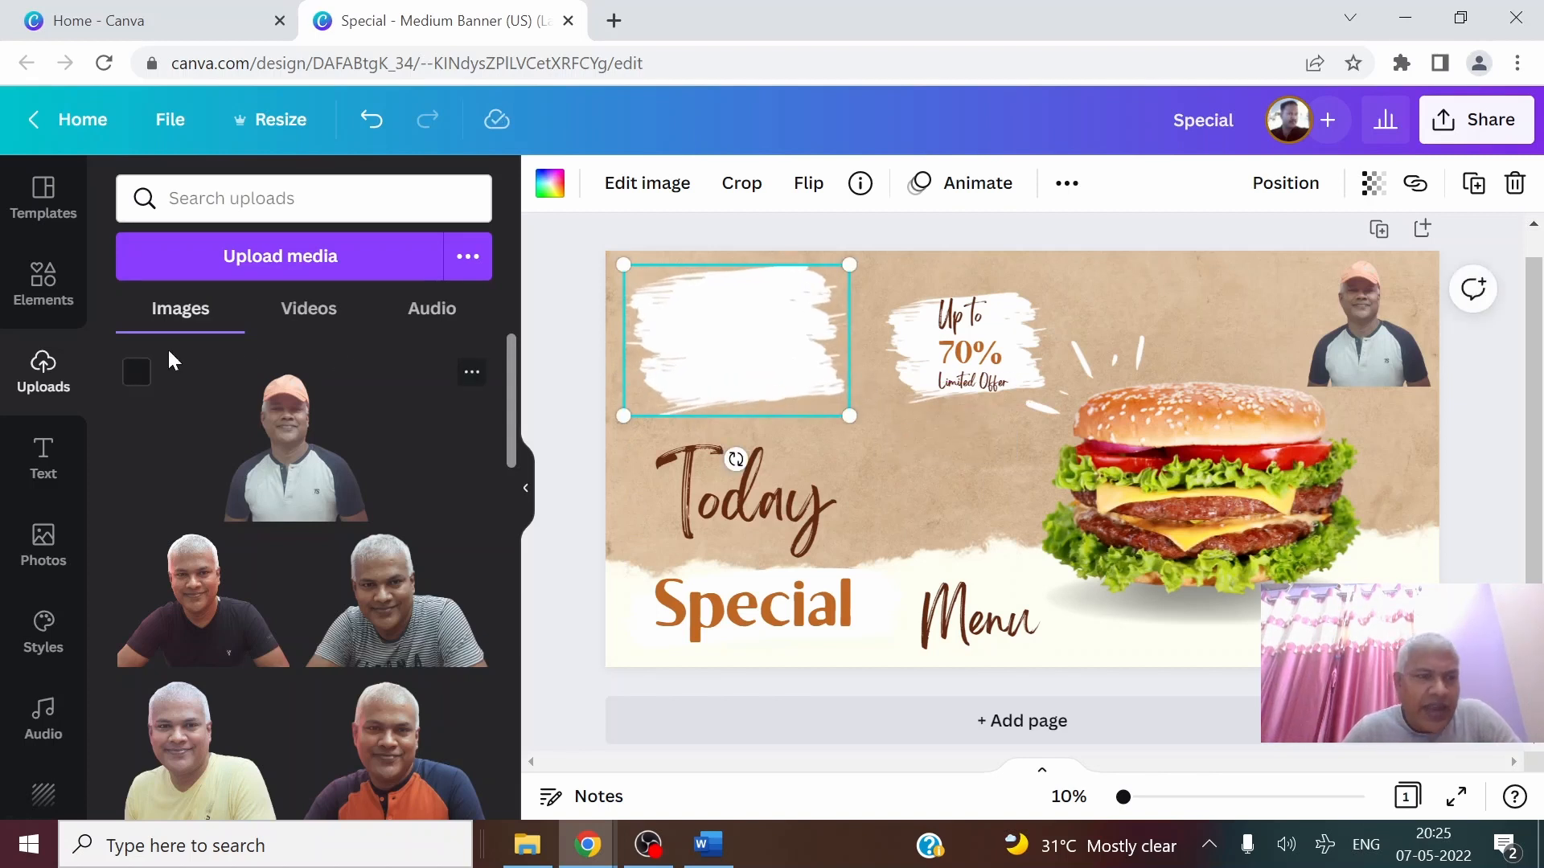
# Browse the text font combinations and search the text library for "order now"
pyautogui.click(36, 468)
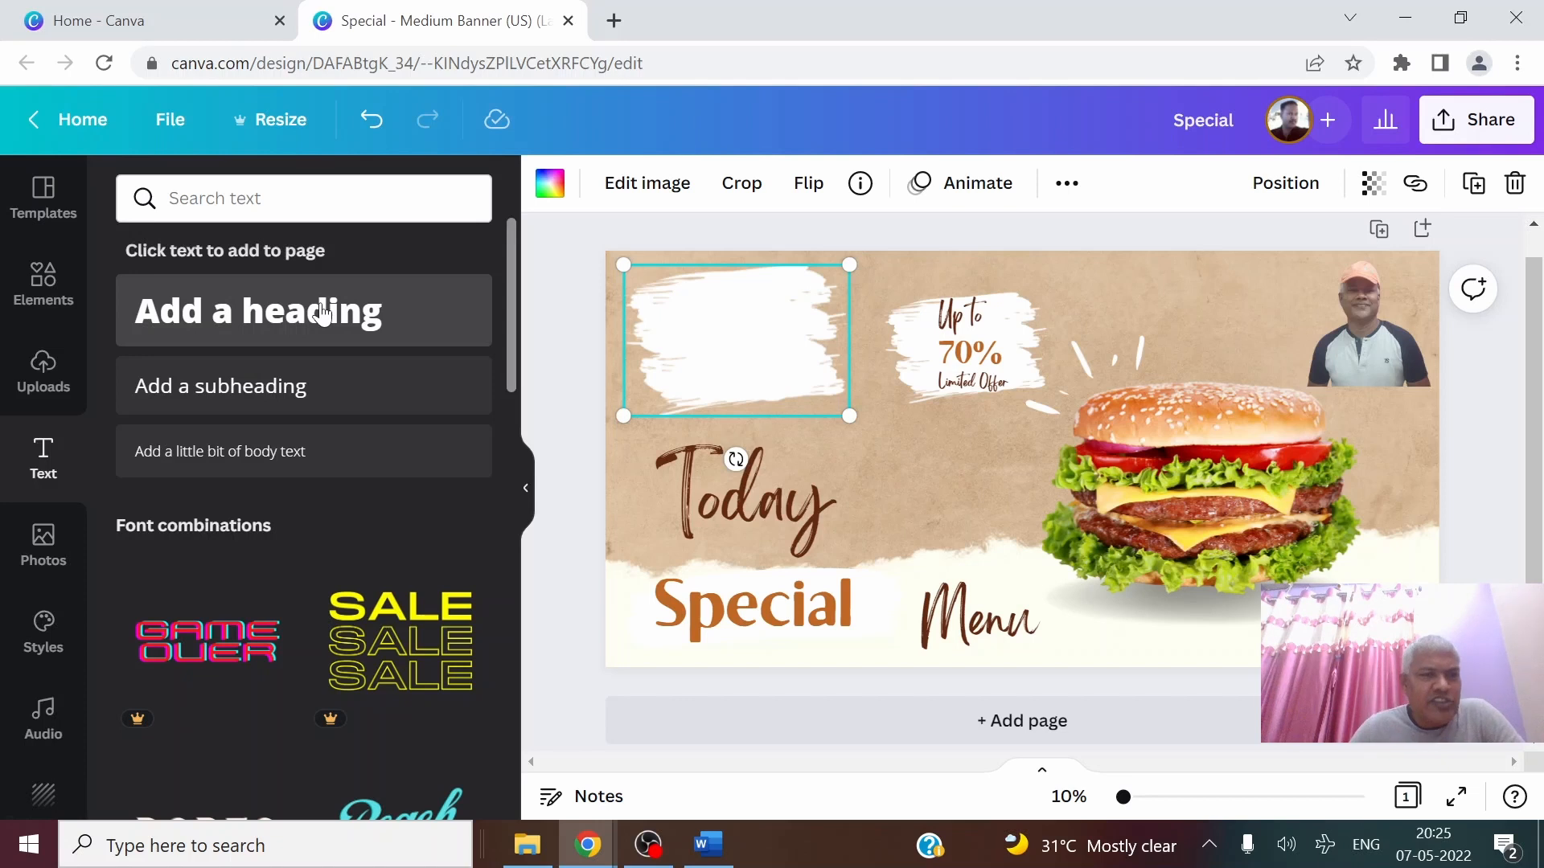
pyautogui.scroll(-4, 258, 592)
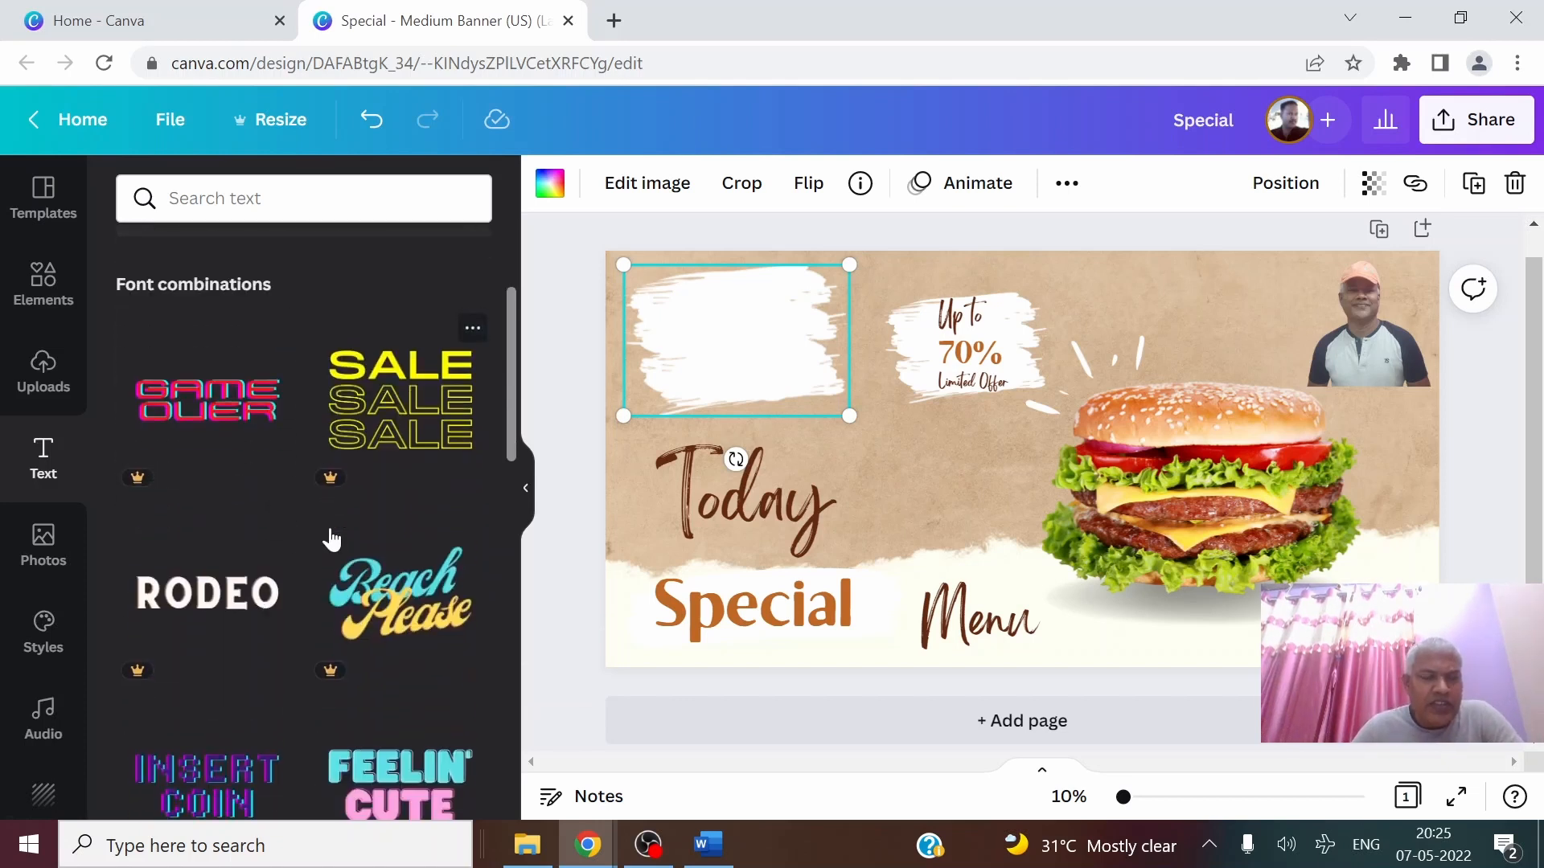
pyautogui.scroll(-6, 339, 658)
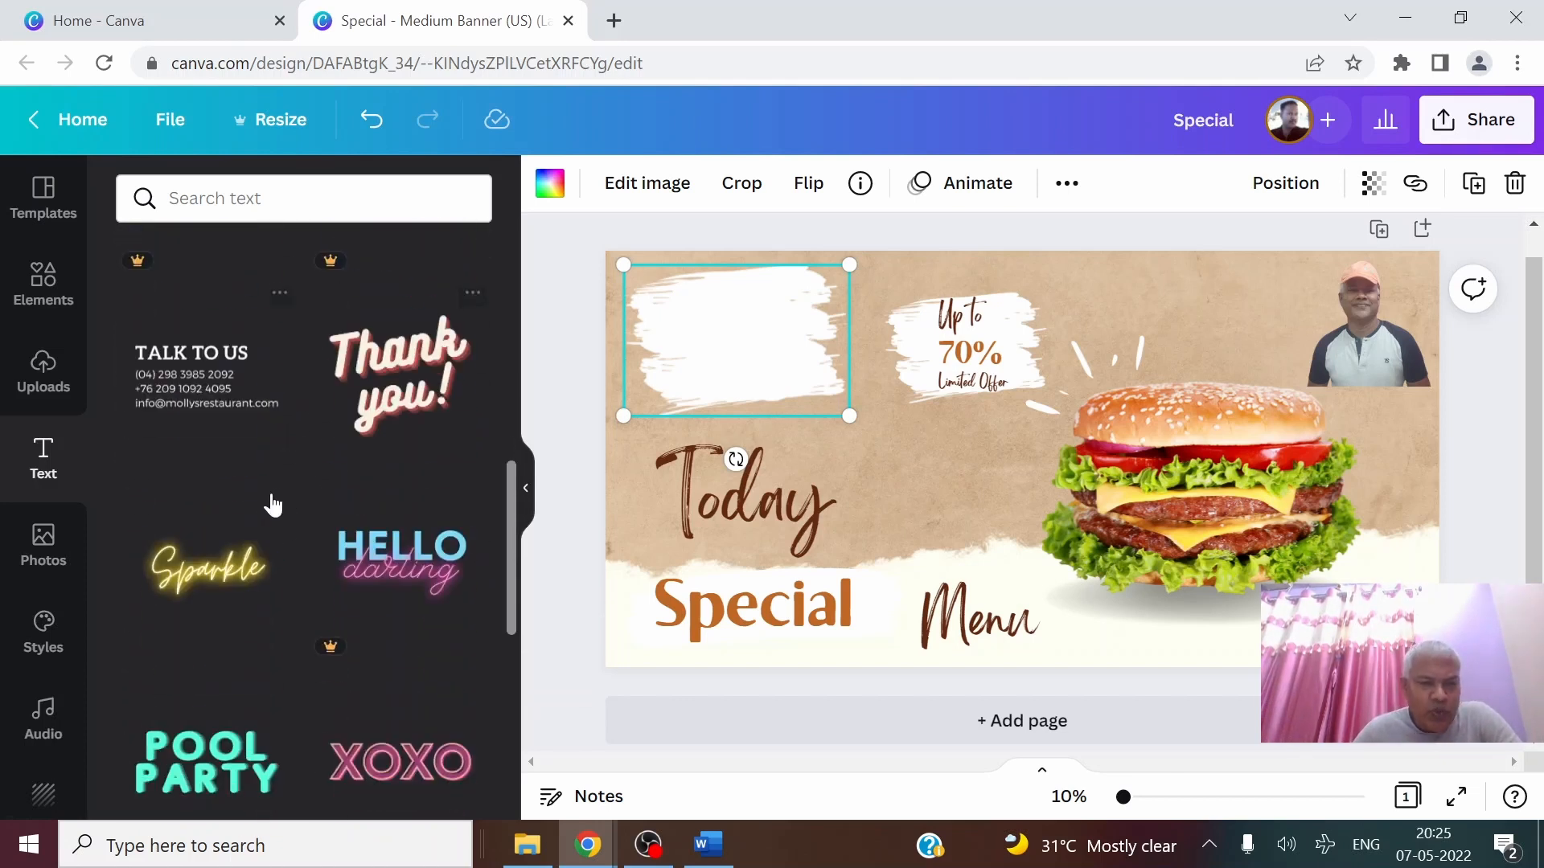
pyautogui.scroll(-6, 242, 780)
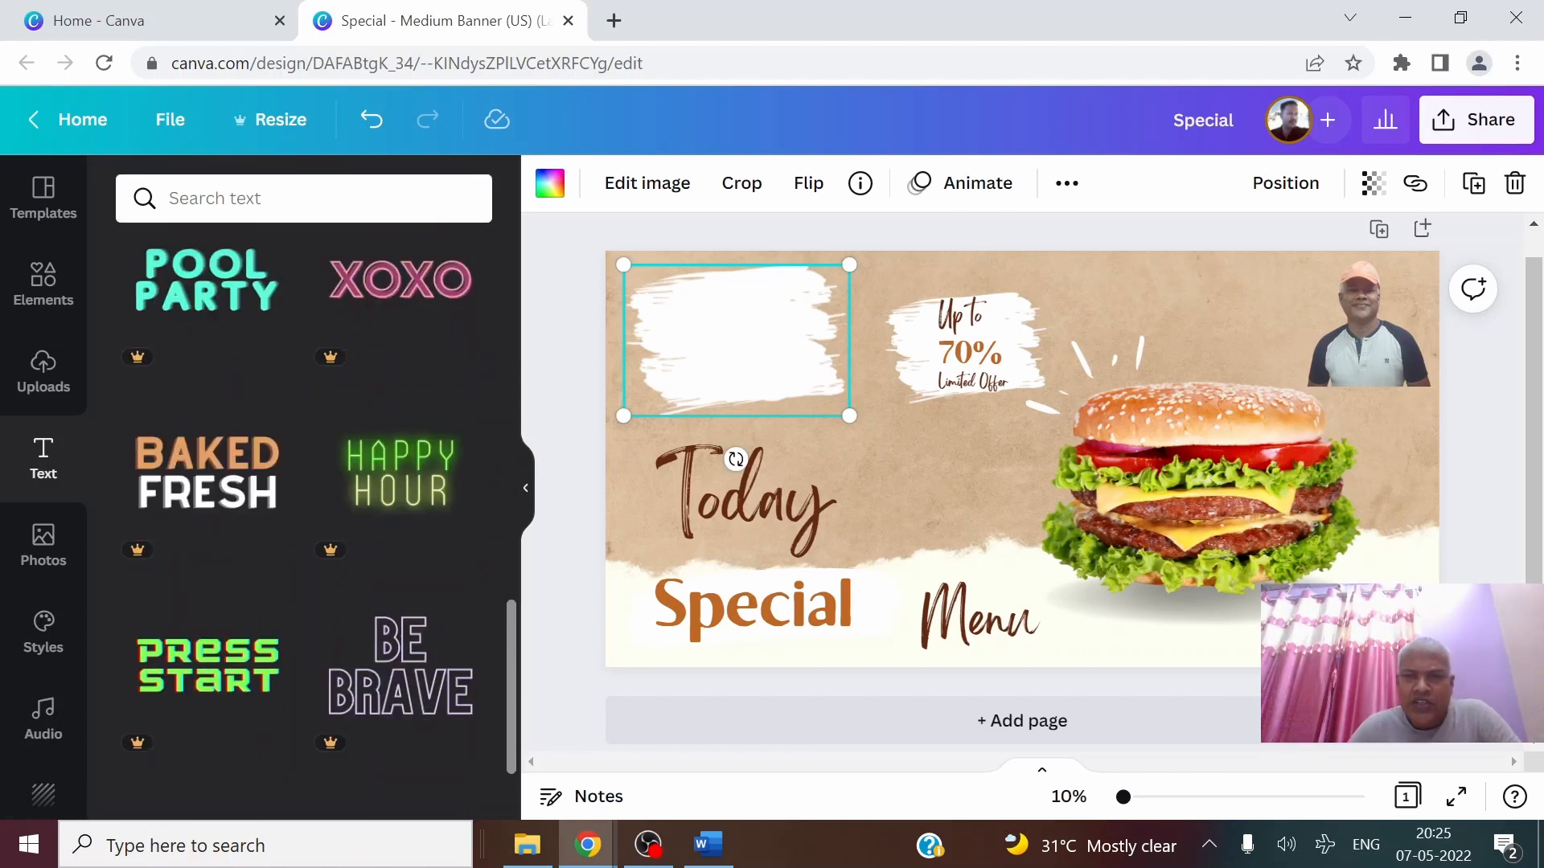
pyautogui.click(280, 201)
pyautogui.write('or')
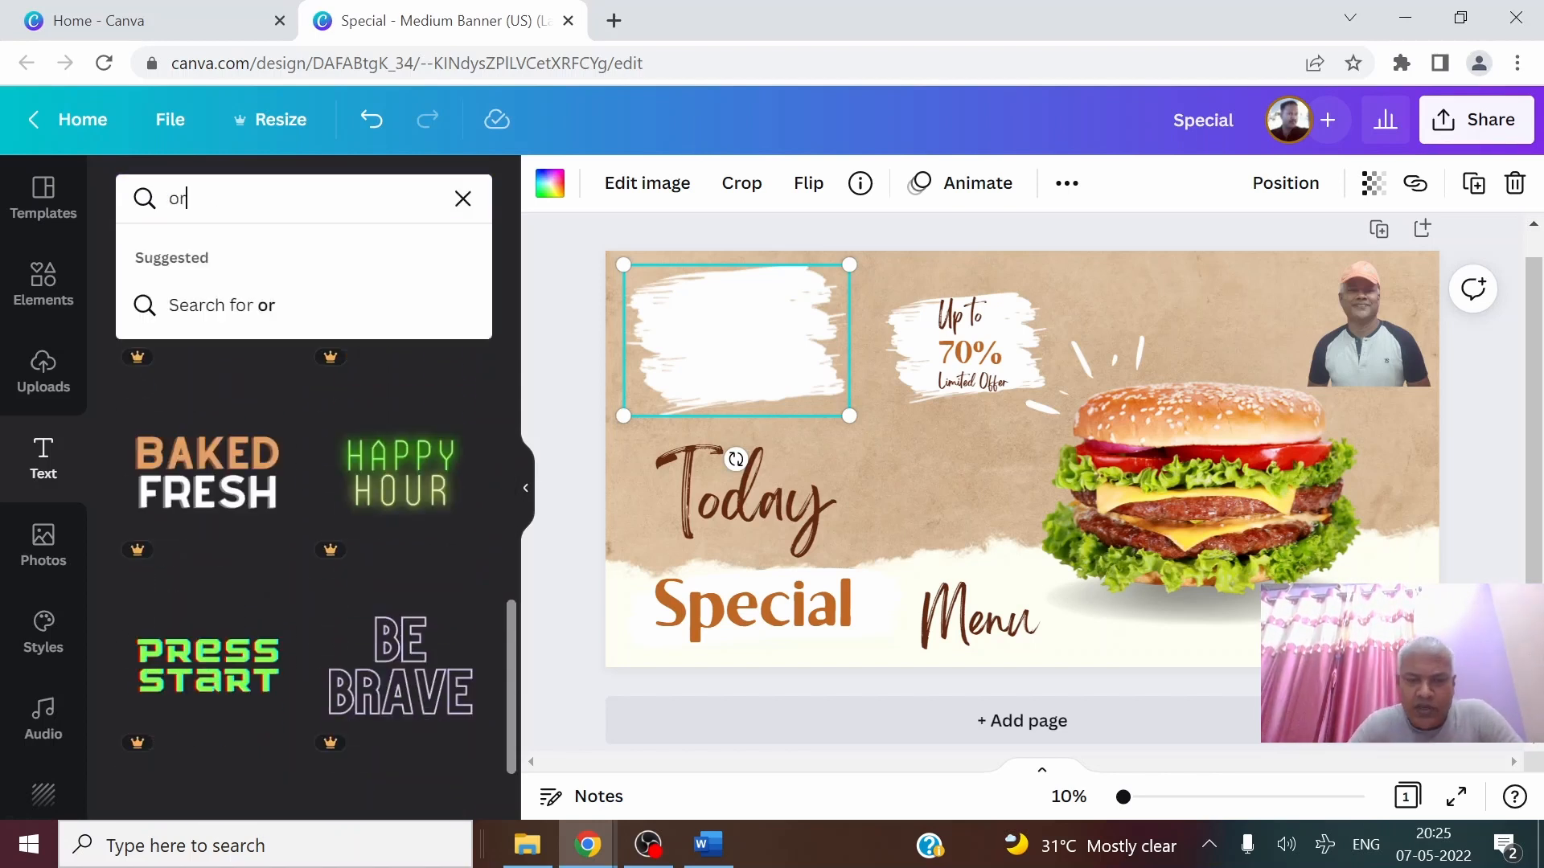
pyautogui.write('der now')
pyautogui.press('Return')
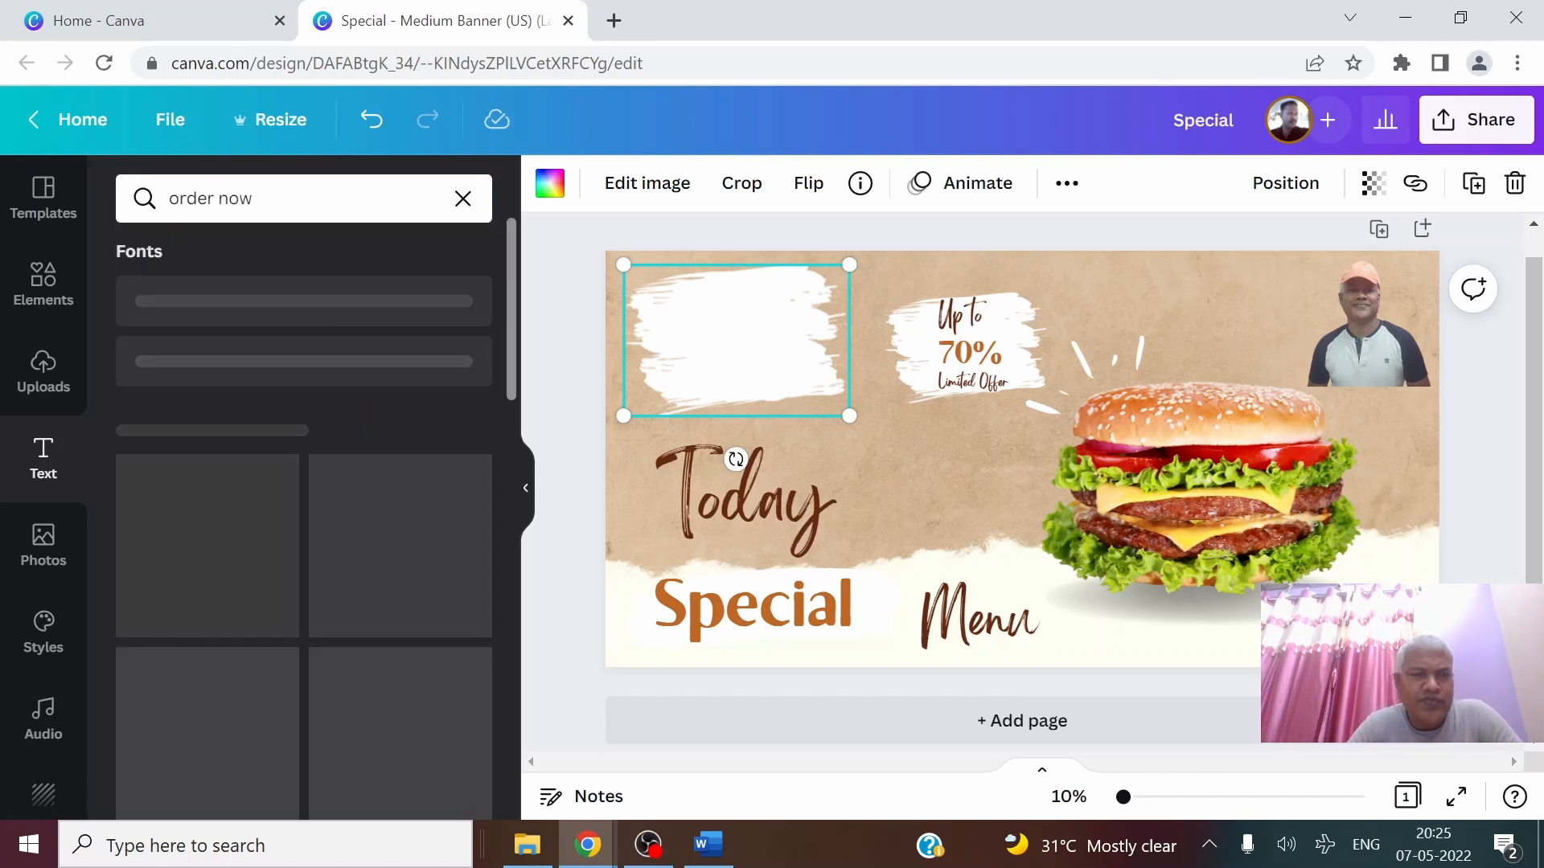
pyautogui.moveTo(259, 200); pyautogui.dragTo(61, 206)
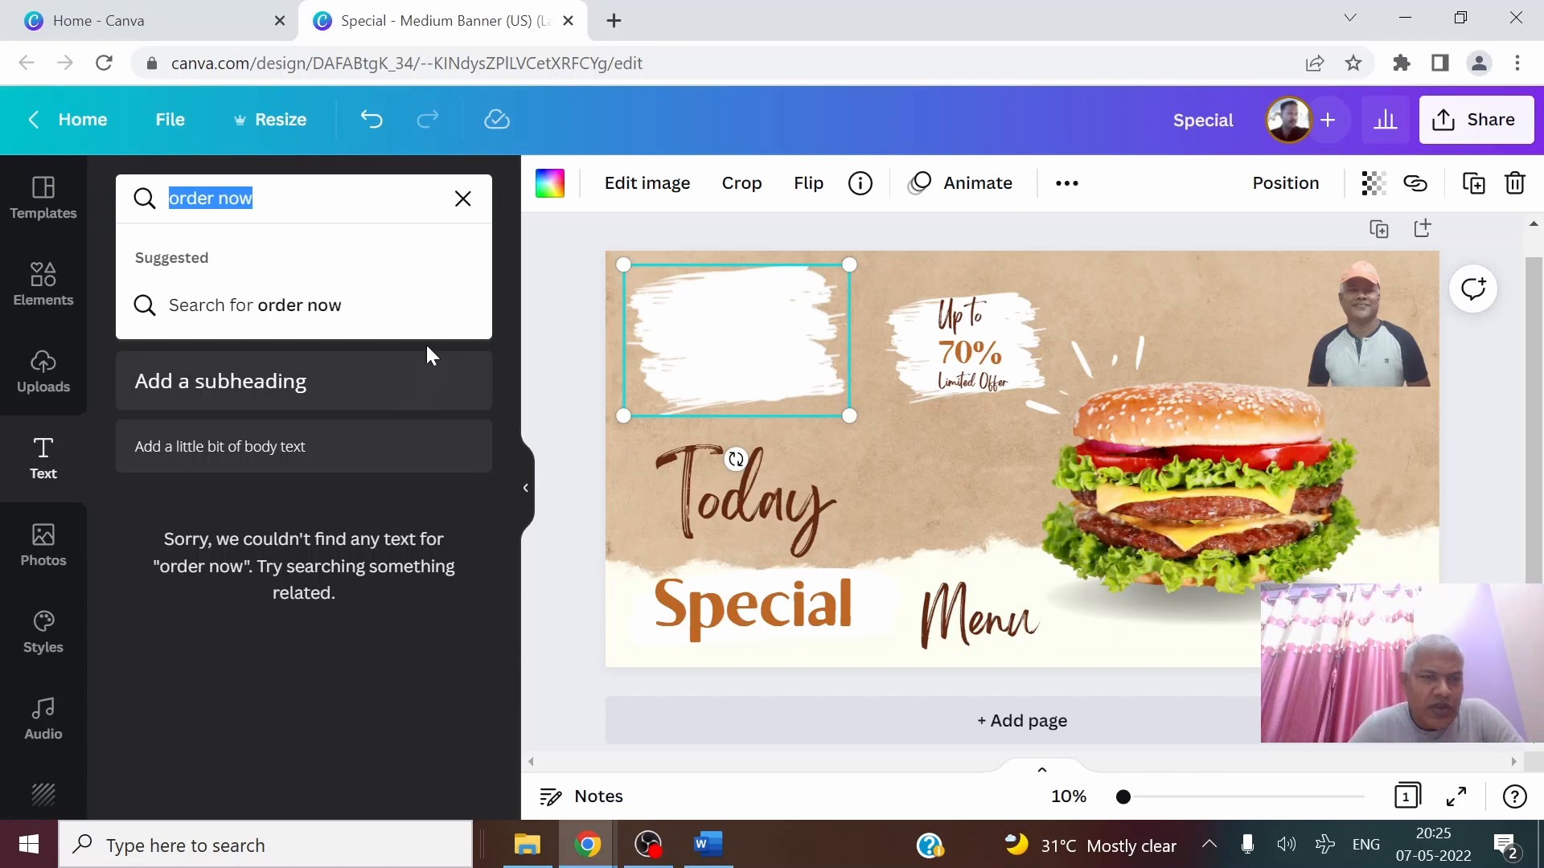
pyautogui.click(463, 200)
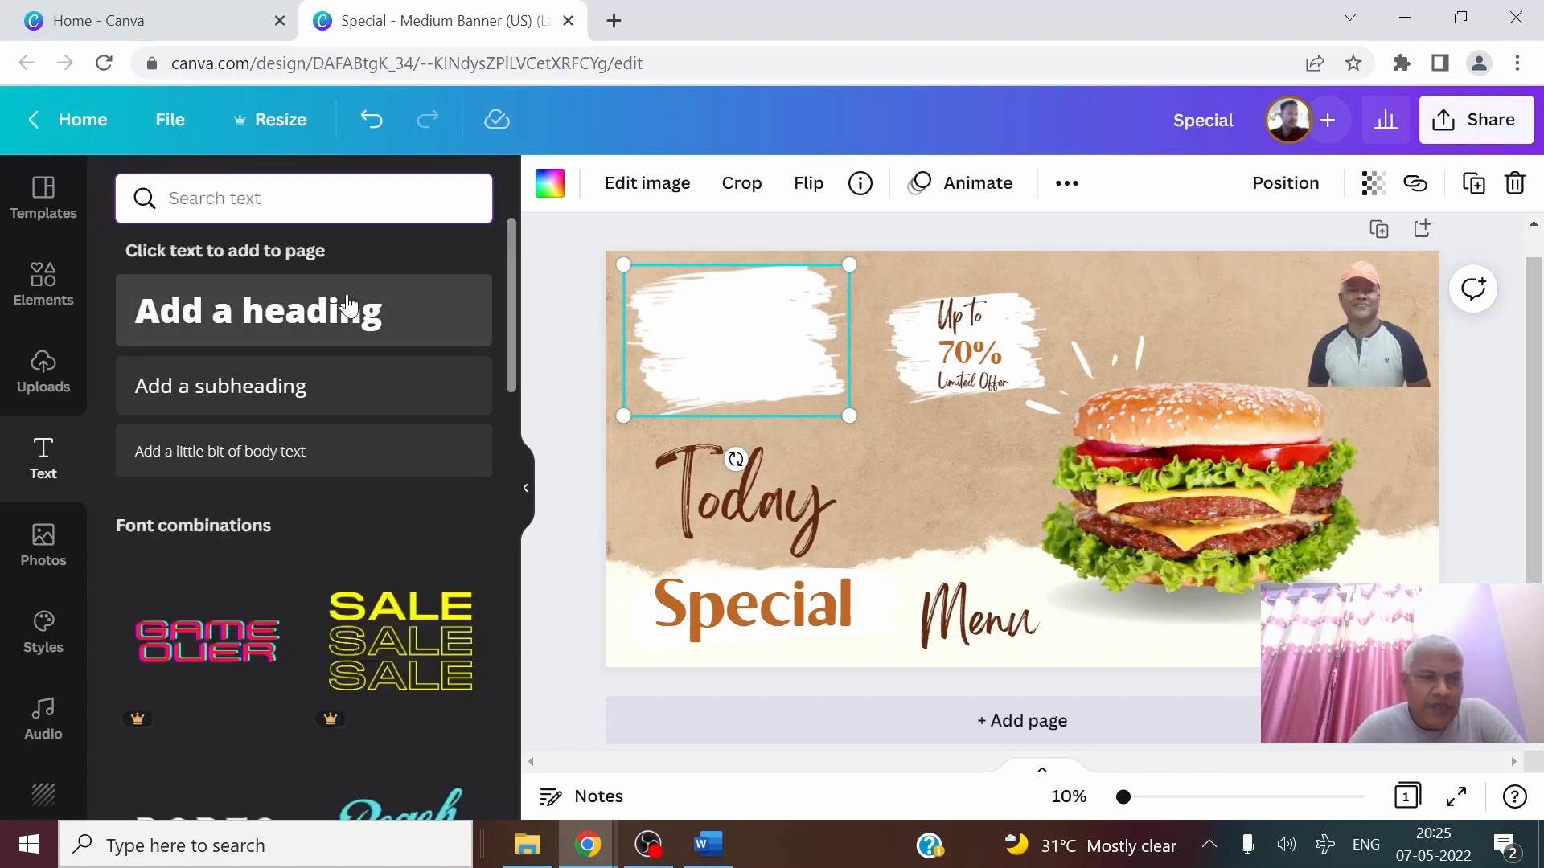
# Add a new heading to the banner and place it over the white brush stroke in the upper-left corner
pyautogui.click(258, 323)
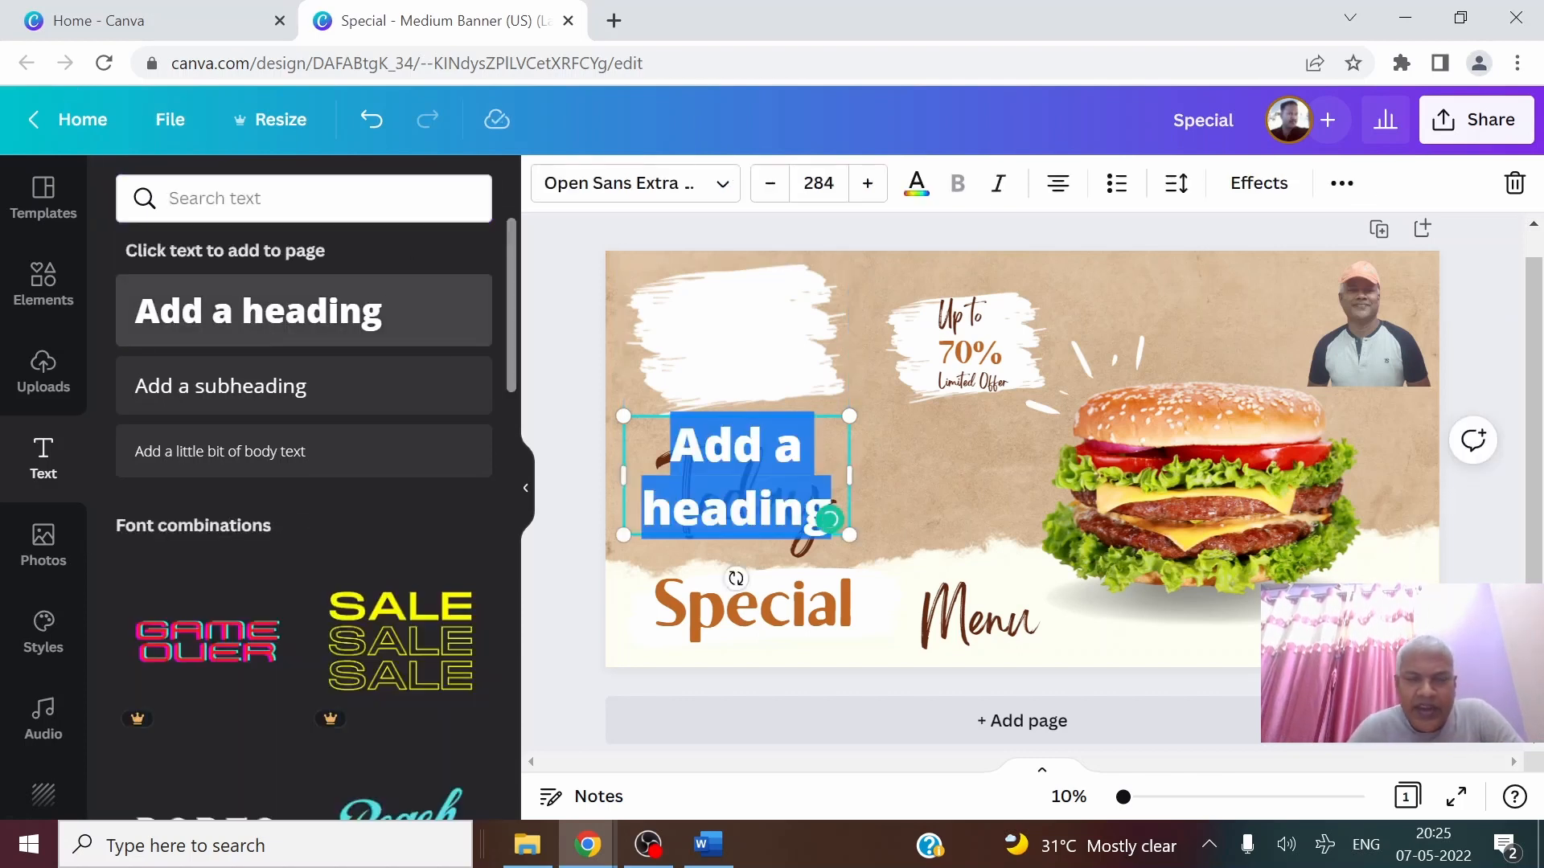
pyautogui.click(773, 507)
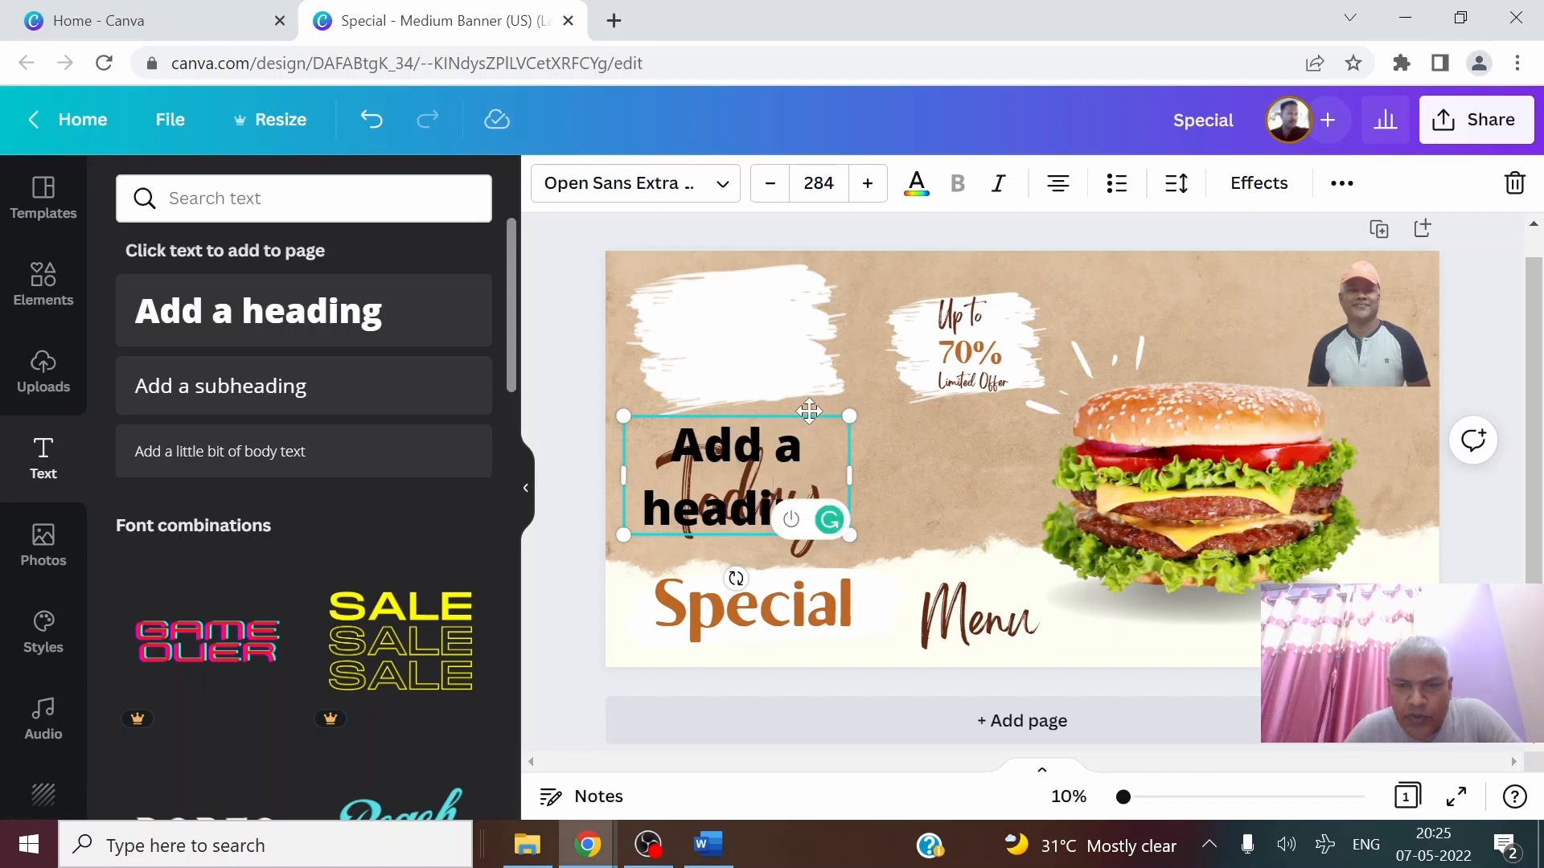
pyautogui.moveTo(808, 412); pyautogui.dragTo(817, 266)
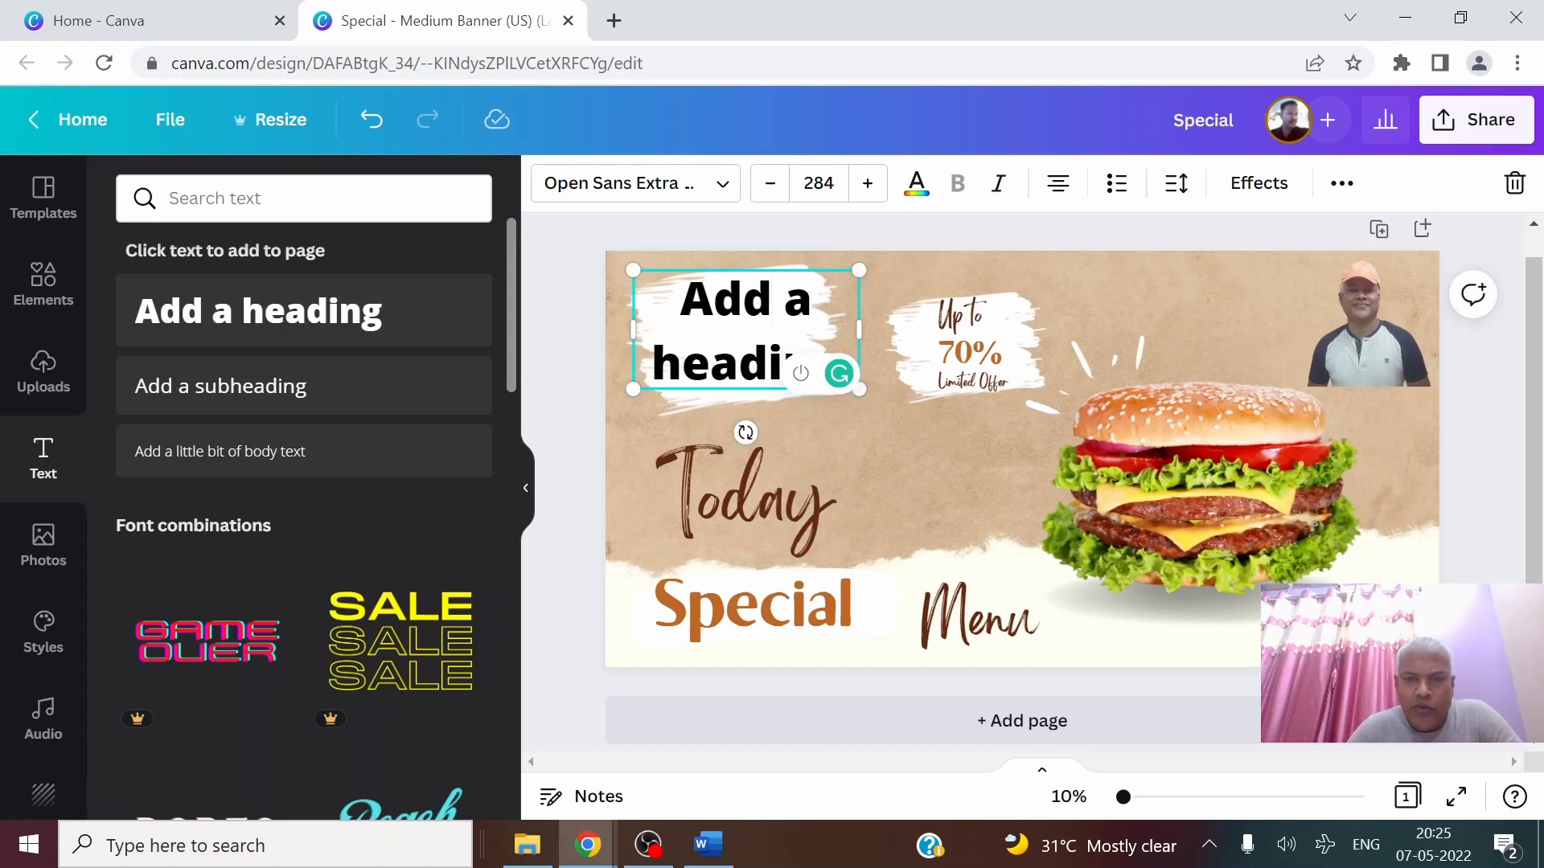
# Replace the placeholder text of the new heading with "SARVA BURGER OFFERS!"
pyautogui.moveTo(680, 302); pyautogui.dragTo(800, 388)
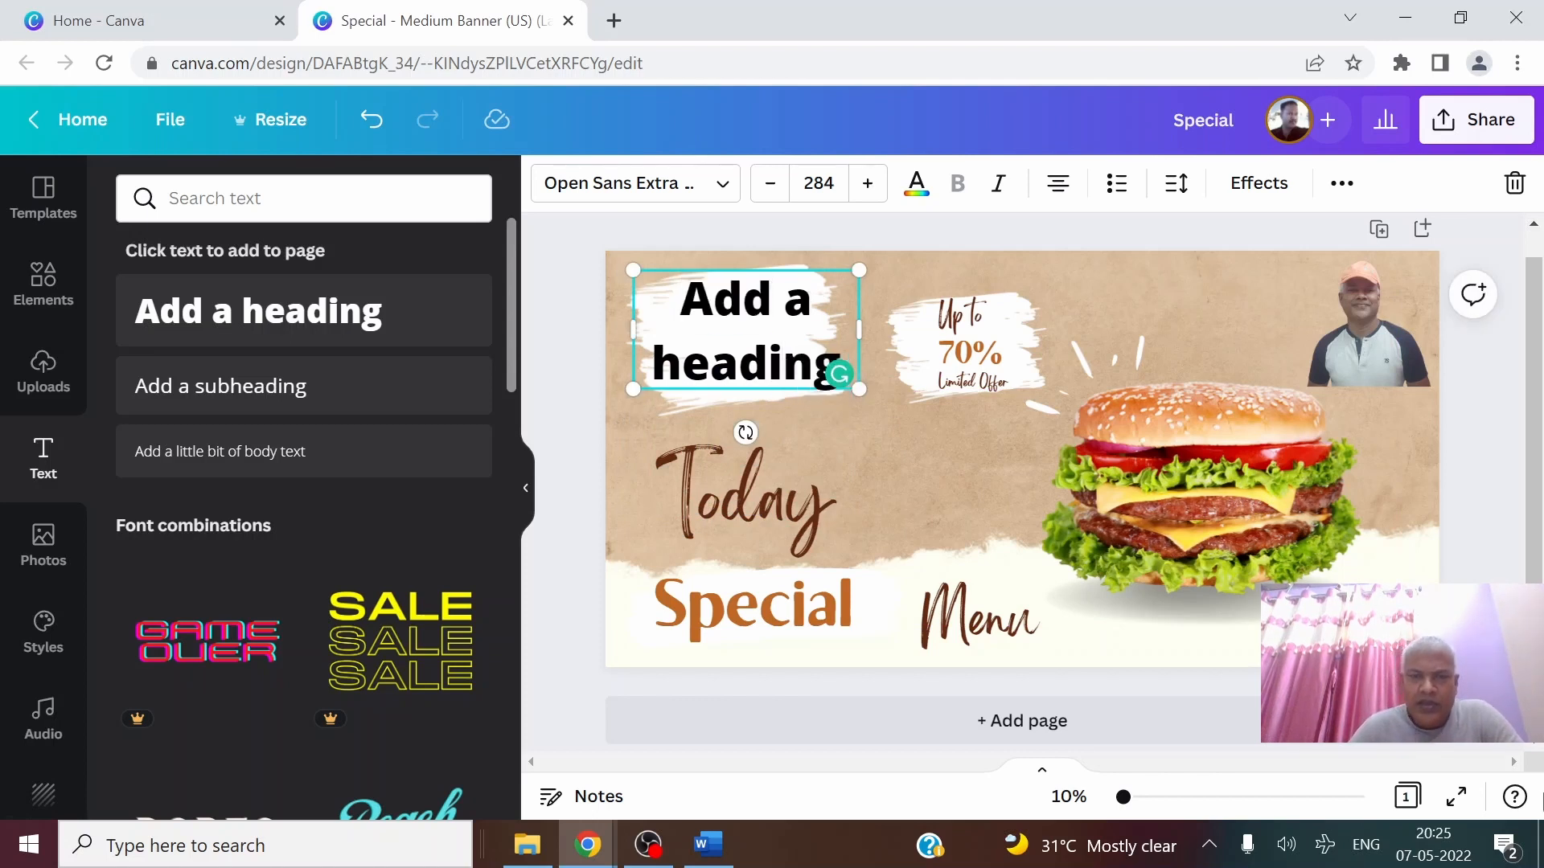
pyautogui.press('Delete')
pyautogui.press('Delete')
pyautogui.press('Delete')
pyautogui.press('Delete')
pyautogui.press('Delete')
pyautogui.press('Delete')
pyautogui.press('Delete')
pyautogui.press('Delete')
pyautogui.press('Delete')
pyautogui.press('Delete')
pyautogui.press('Delete')
pyautogui.press('Delete')
pyautogui.press('Delete')
pyautogui.write('S')
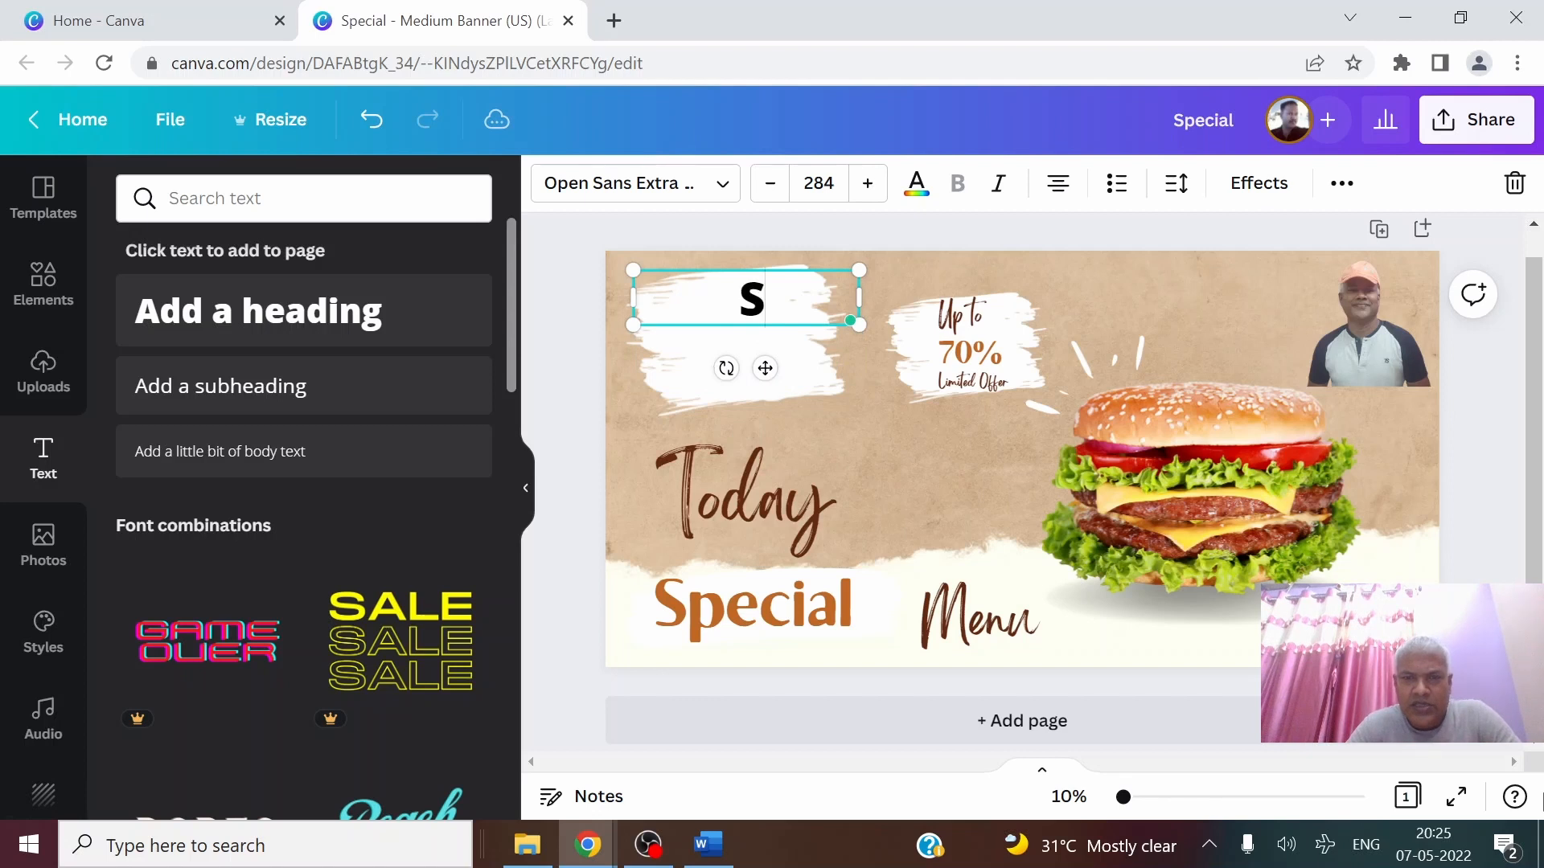
pyautogui.write('ARVA BURG')
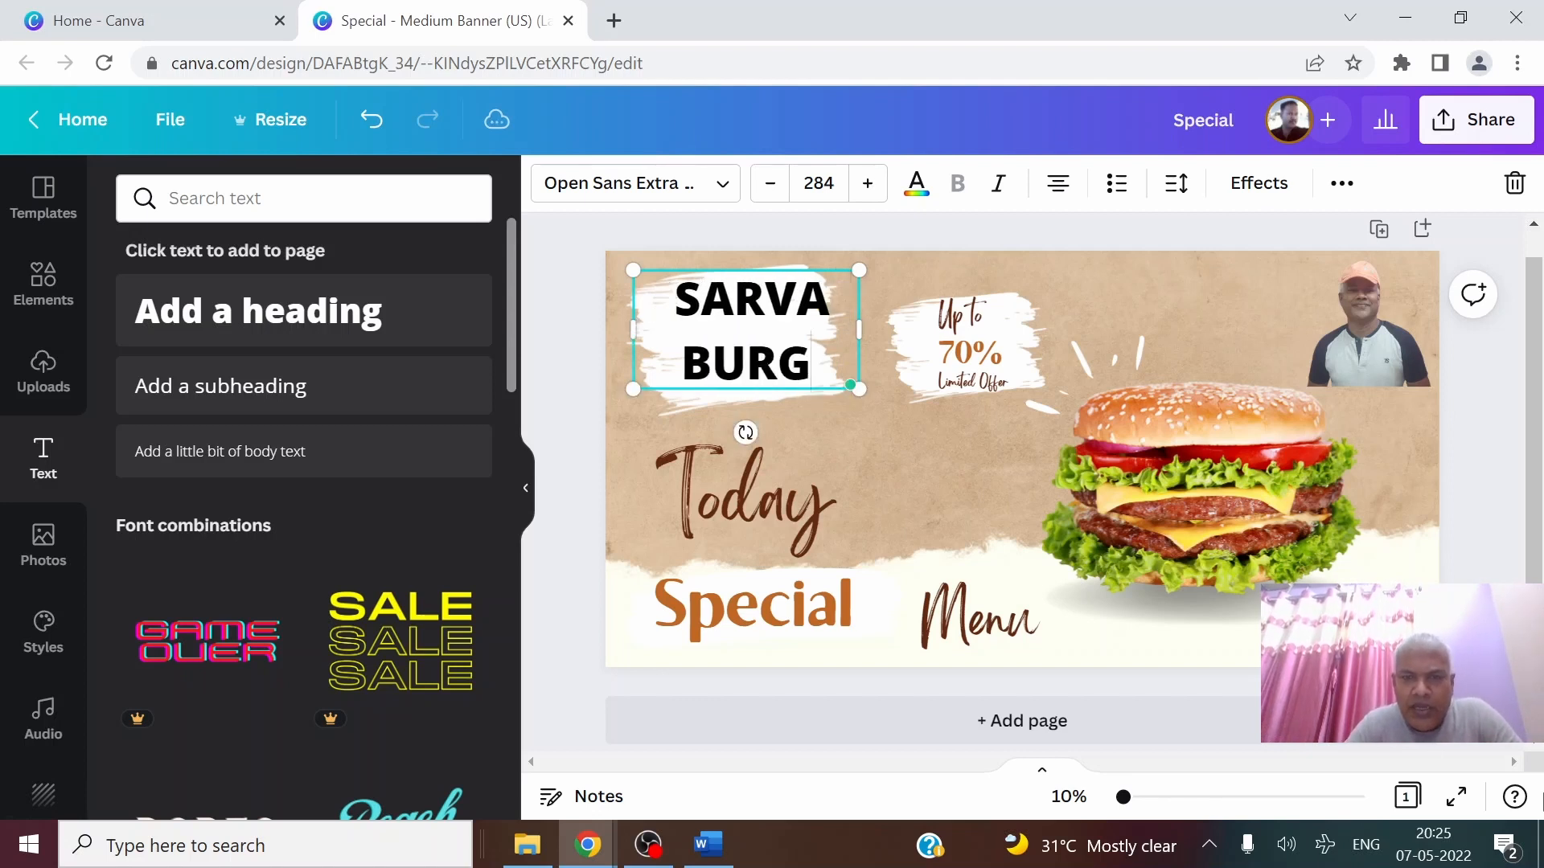
pyautogui.write('ER OFF')
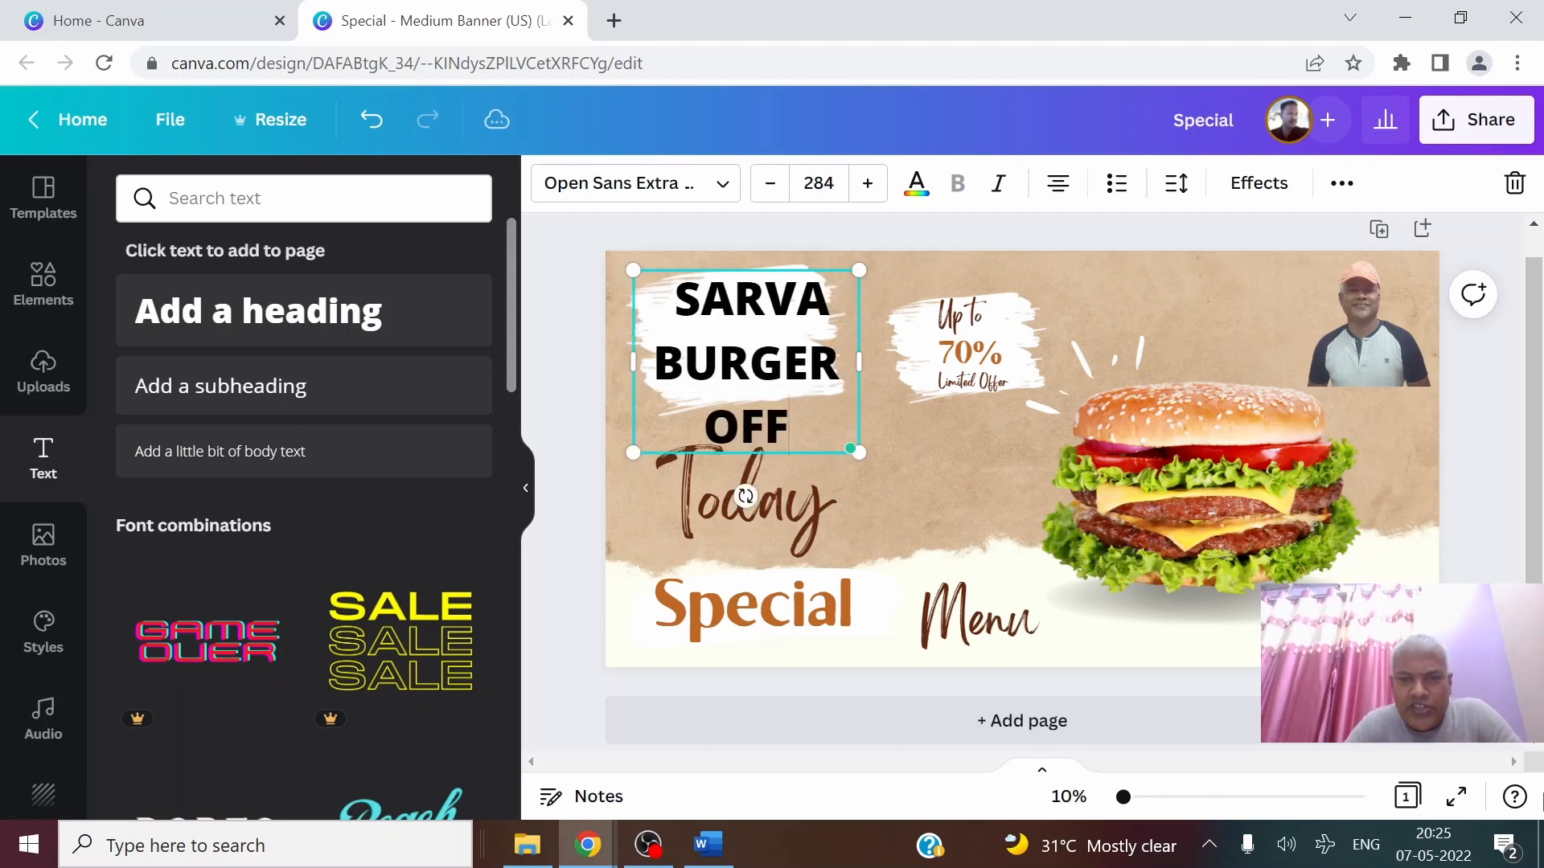
pyautogui.write('ERS!')
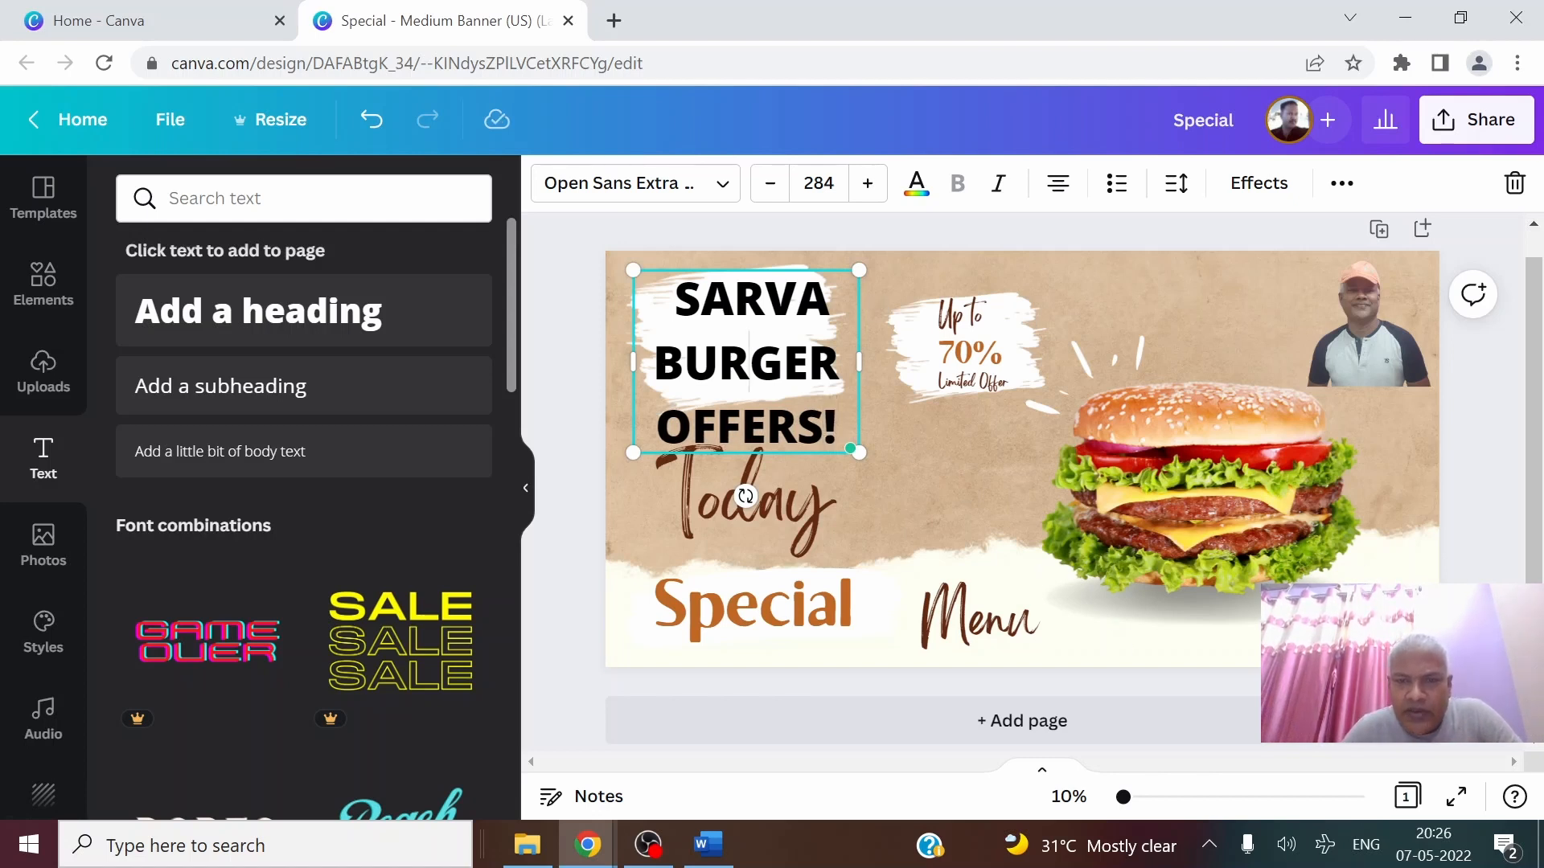
# Shift the "SARVA BURGER OFFERS!" heading aside and enlarge the white brush stroke in the banner's upper-left corner
pyautogui.moveTo(836, 274)
pyautogui.mouseDown()
pyautogui.moveTo(1015, 266)
pyautogui.moveTo(1069, 291)
pyautogui.mouseUp()
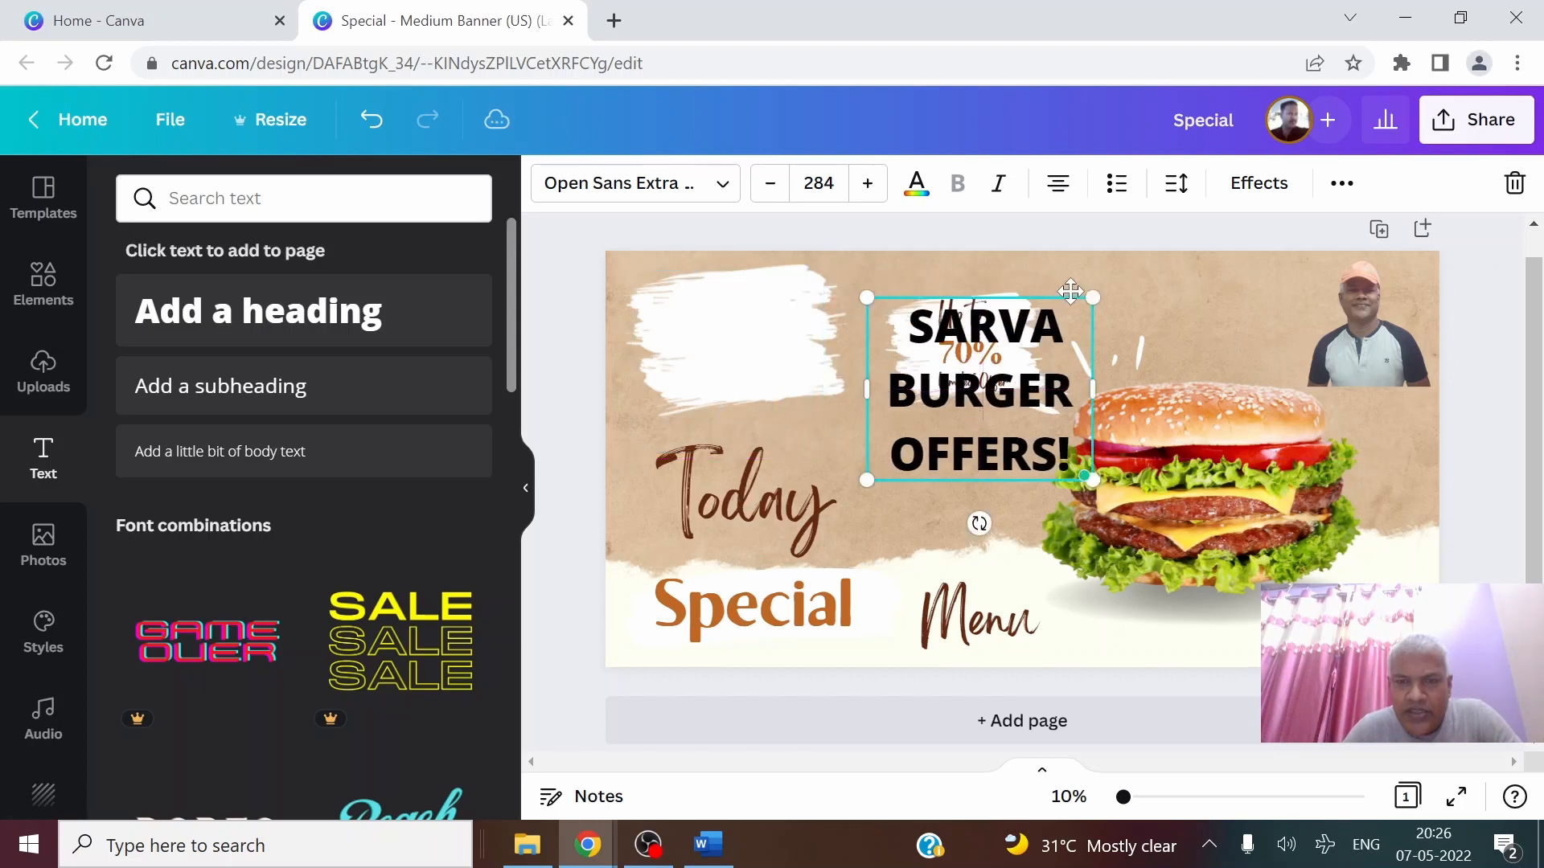
pyautogui.click(713, 352)
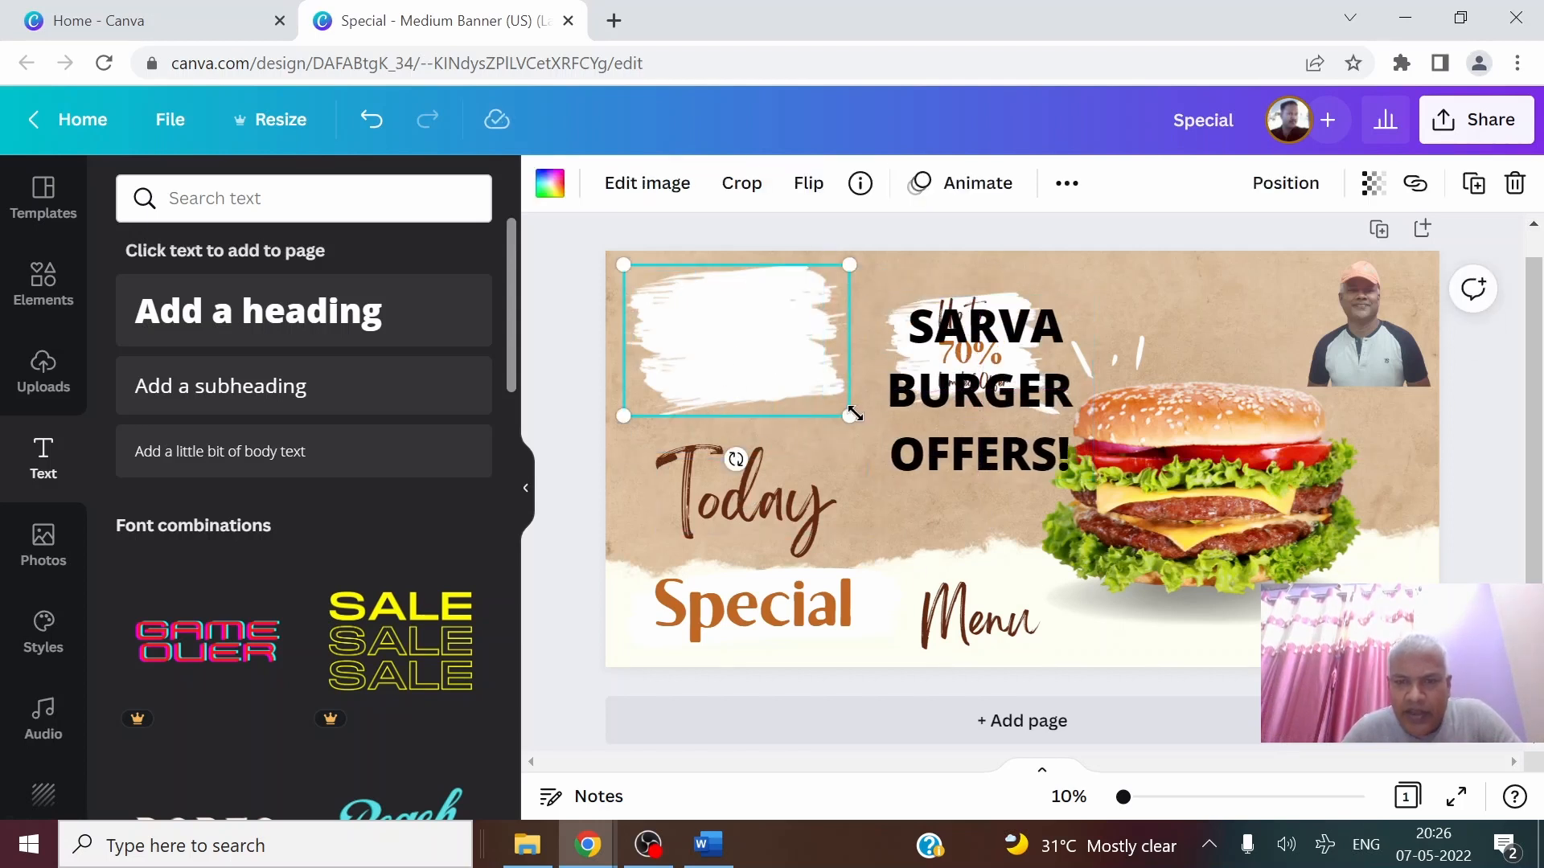
pyautogui.moveTo(849, 416); pyautogui.dragTo(870, 543)
# Place the "SARVA BURGER OFFERS!" heading back on the enlarged brush stroke and scale it down to font size 228
pyautogui.moveTo(1034, 405); pyautogui.dragTo(853, 364)
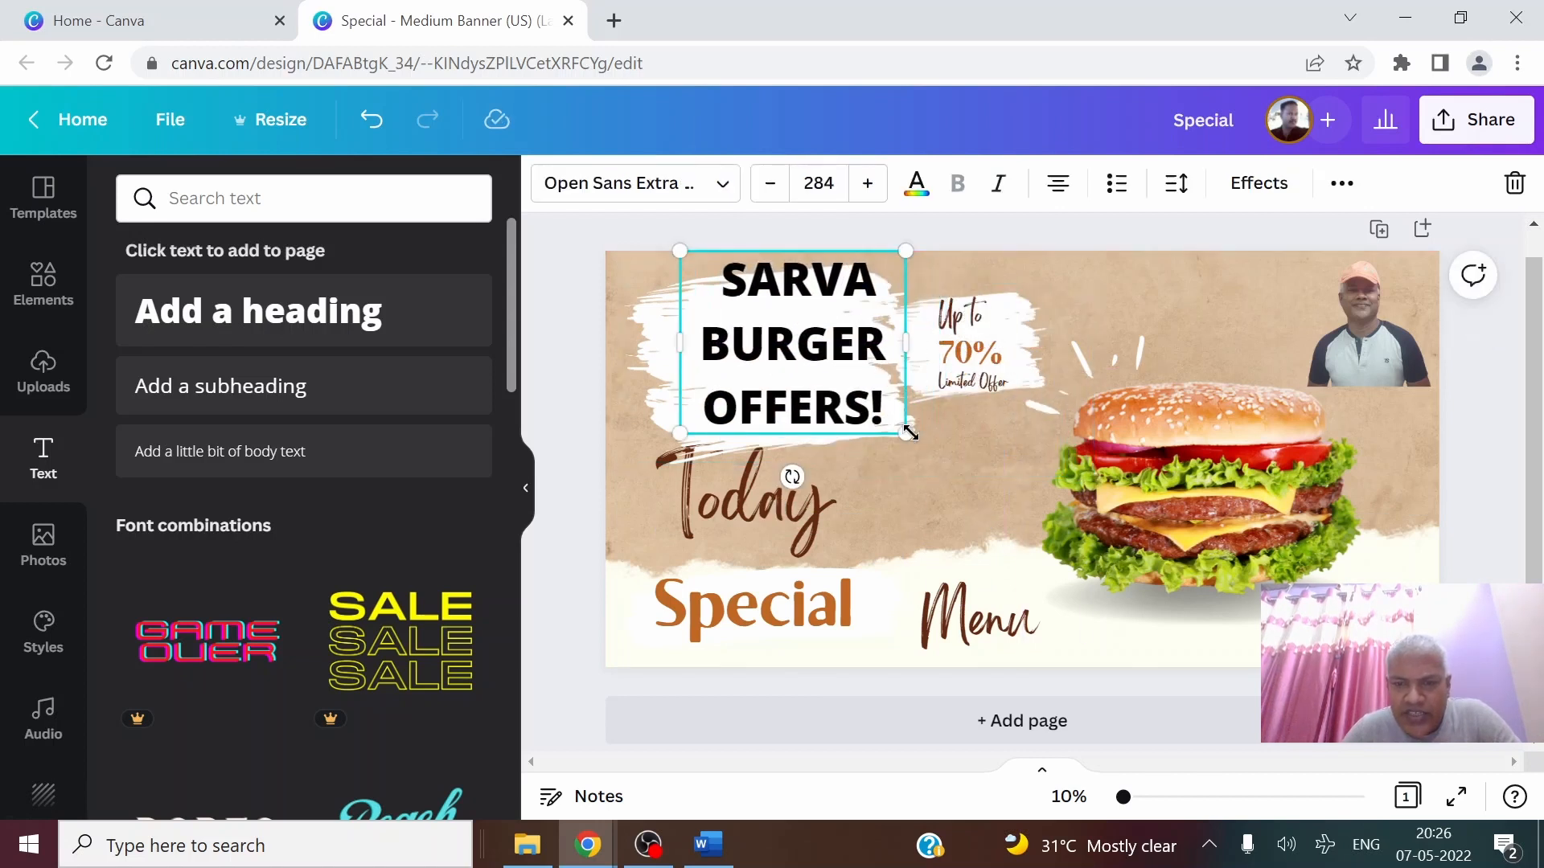
pyautogui.moveTo(909, 433); pyautogui.dragTo(860, 398)
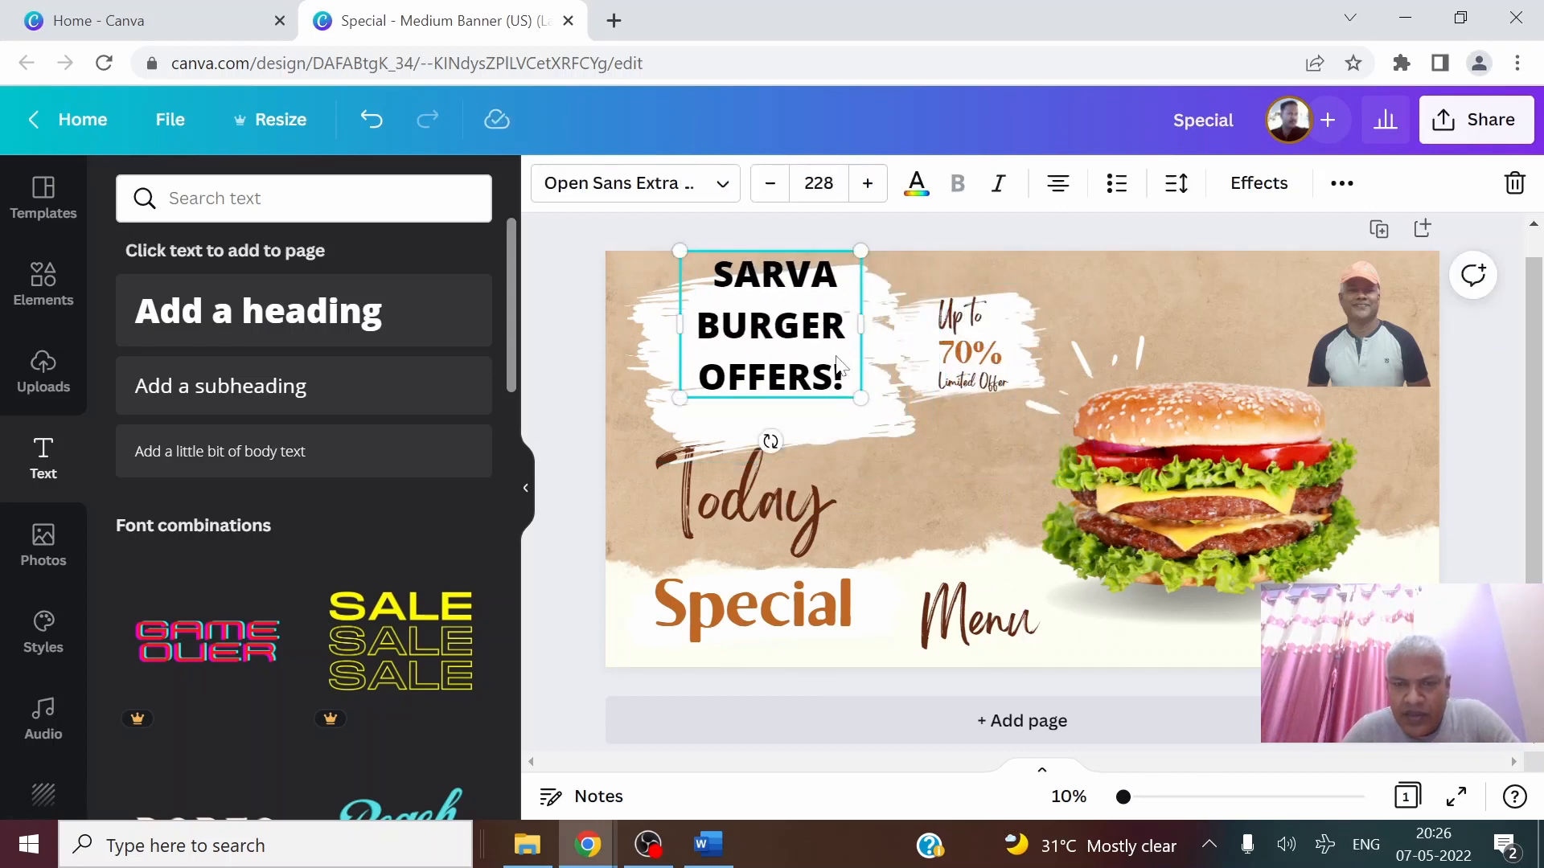
pyautogui.click(835, 261)
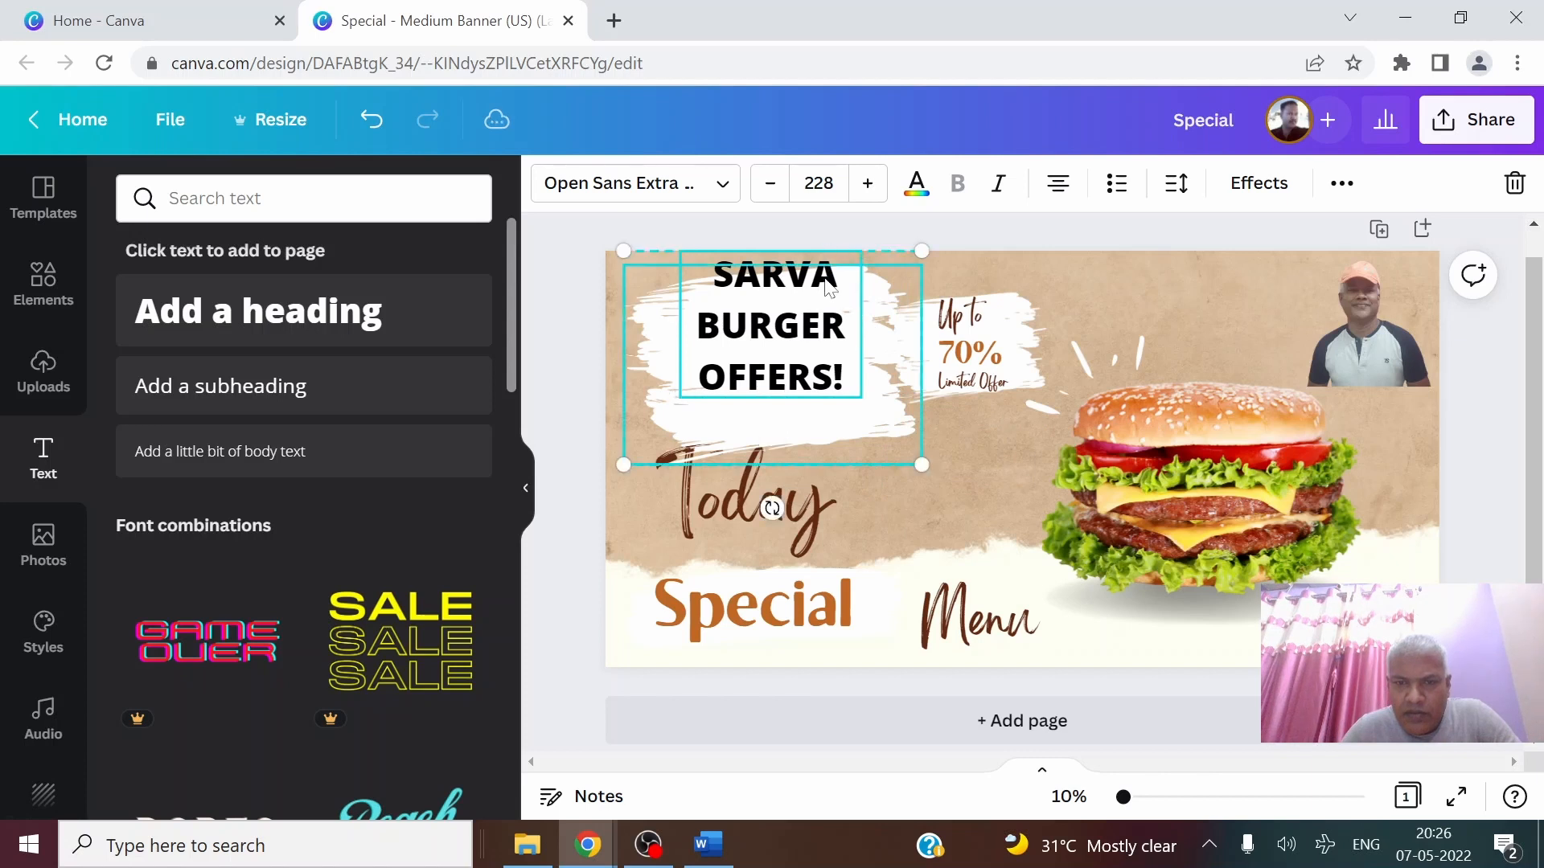
pyautogui.click(872, 523)
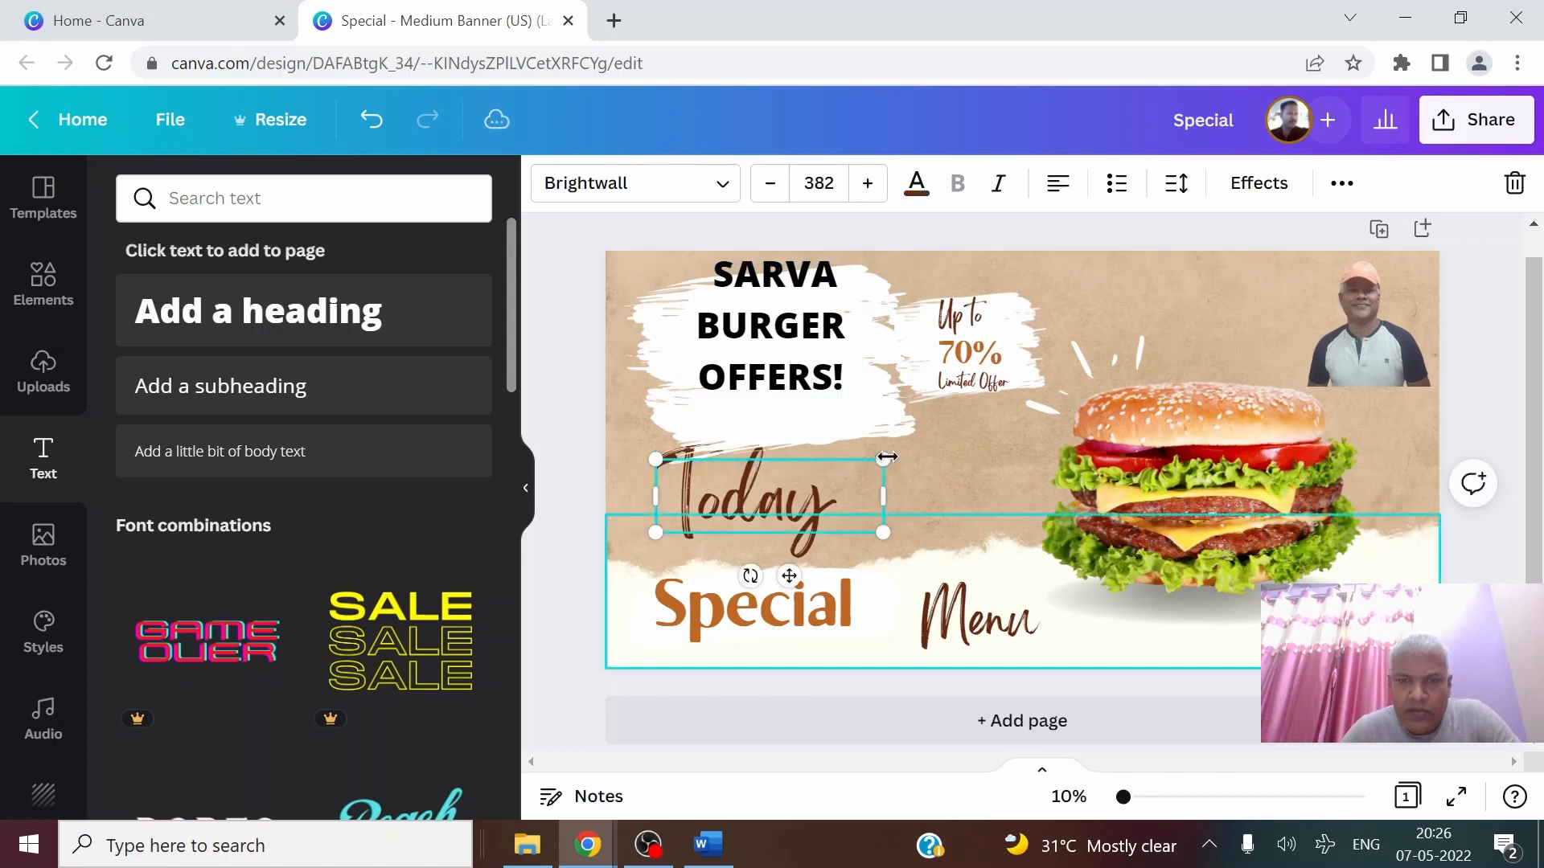
pyautogui.click(796, 375)
pyautogui.moveTo(796, 375); pyautogui.dragTo(802, 408)
# Recolour all of the "SARVA BURGER OFFERS!" text with the dark brown document colour
pyautogui.doubleClick(777, 307)
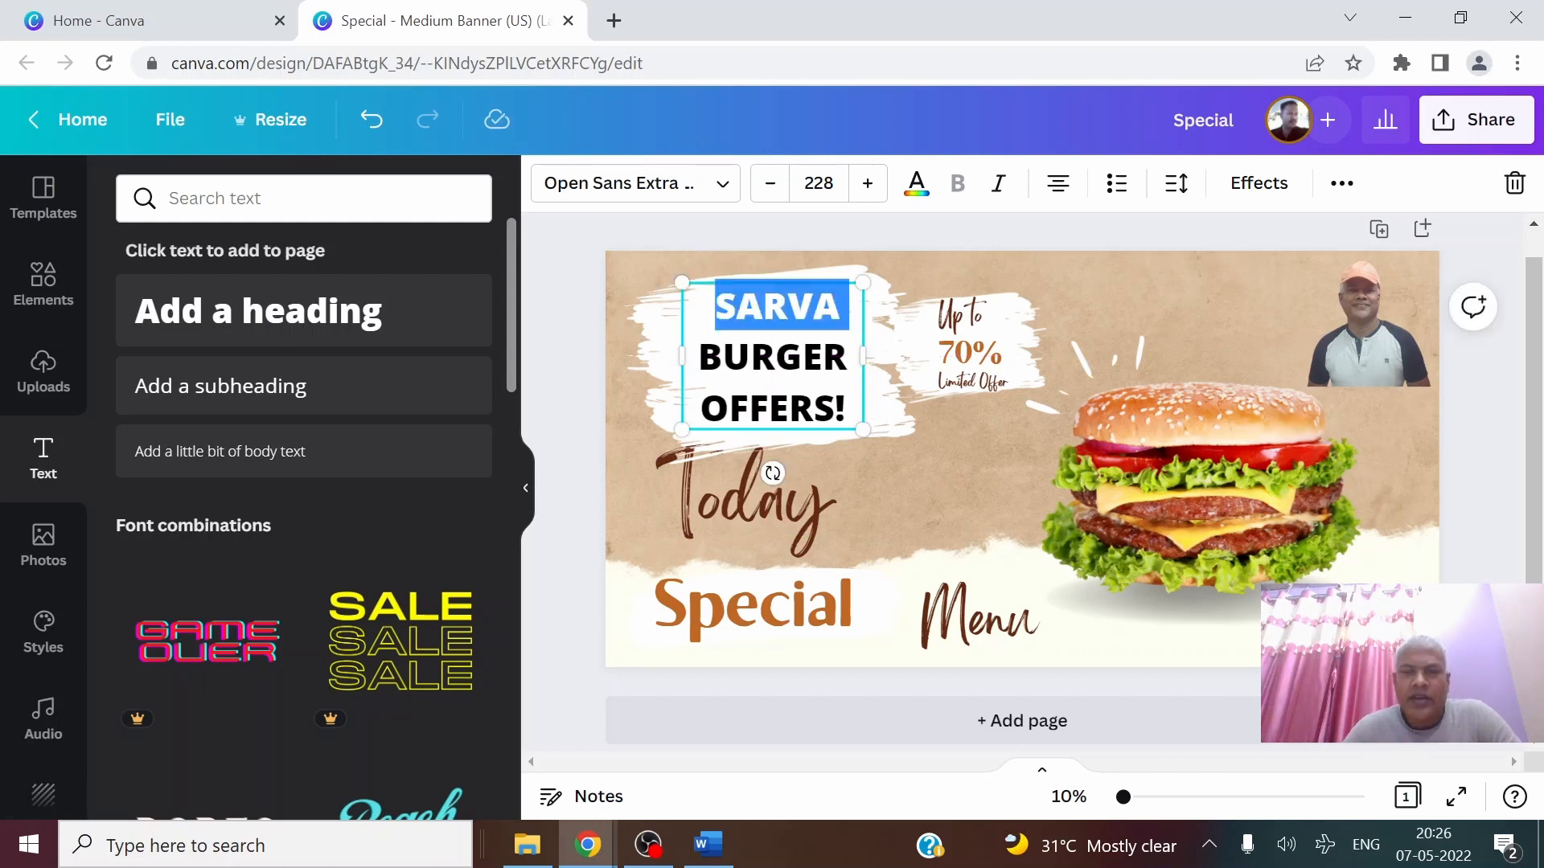
pyautogui.hotkey('ctrl', 'a')
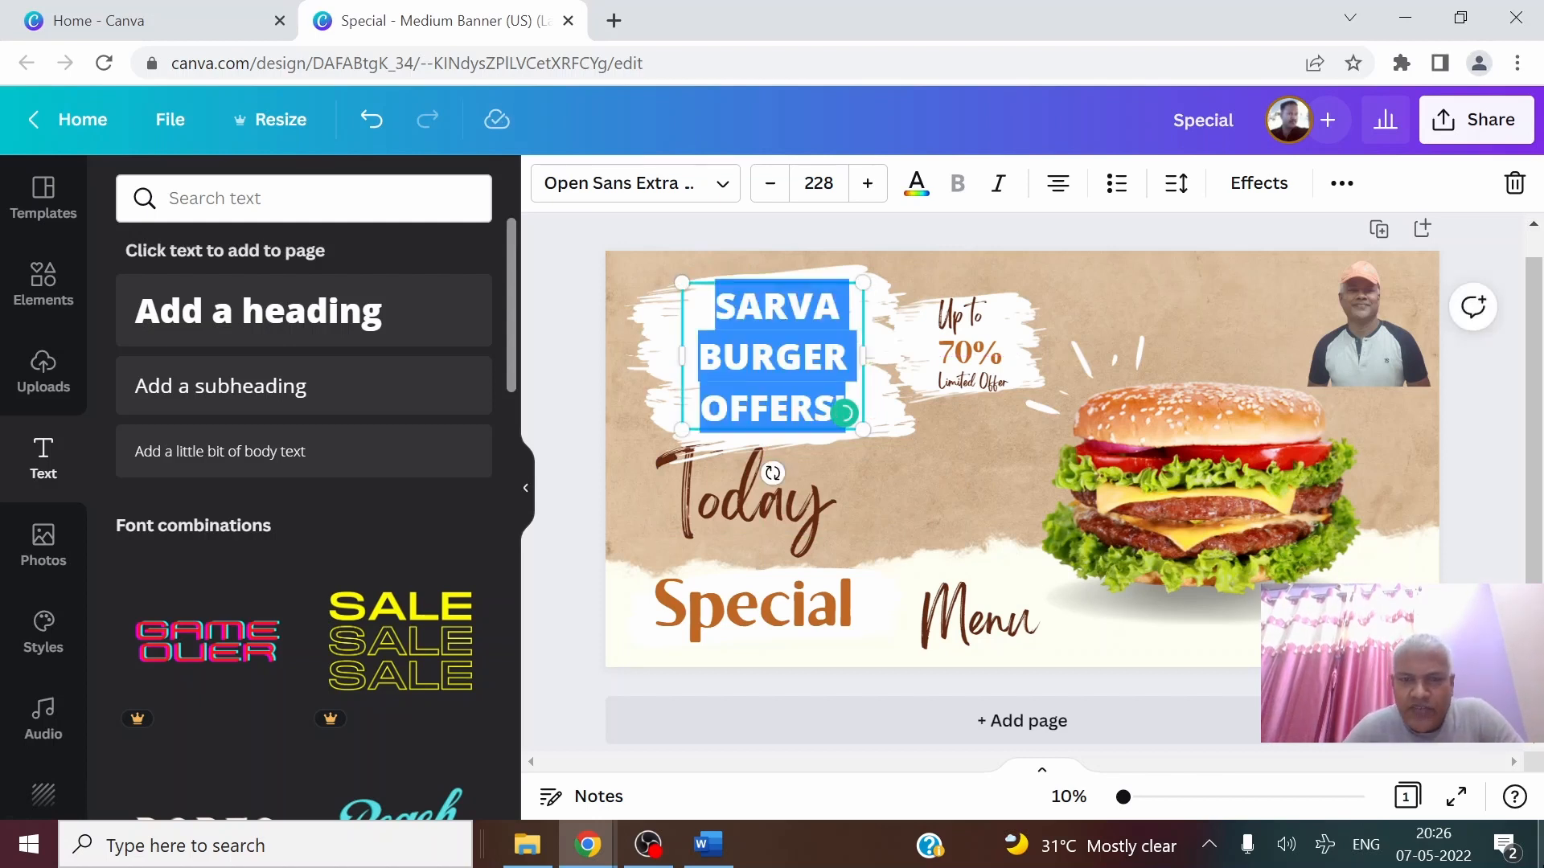
pyautogui.click(919, 196)
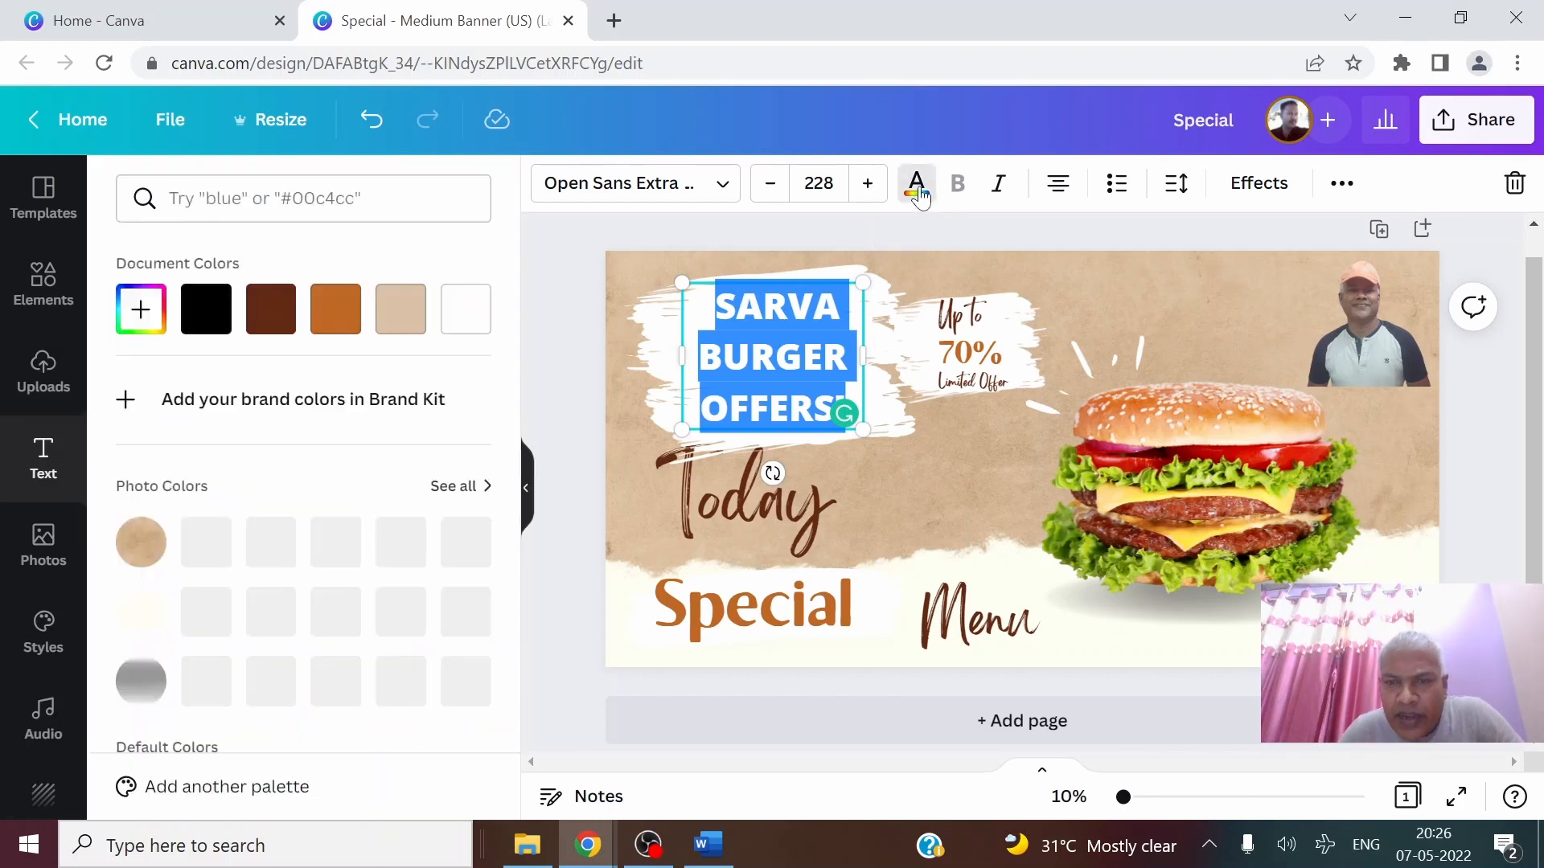
pyautogui.click(271, 310)
pyautogui.press('Escape')
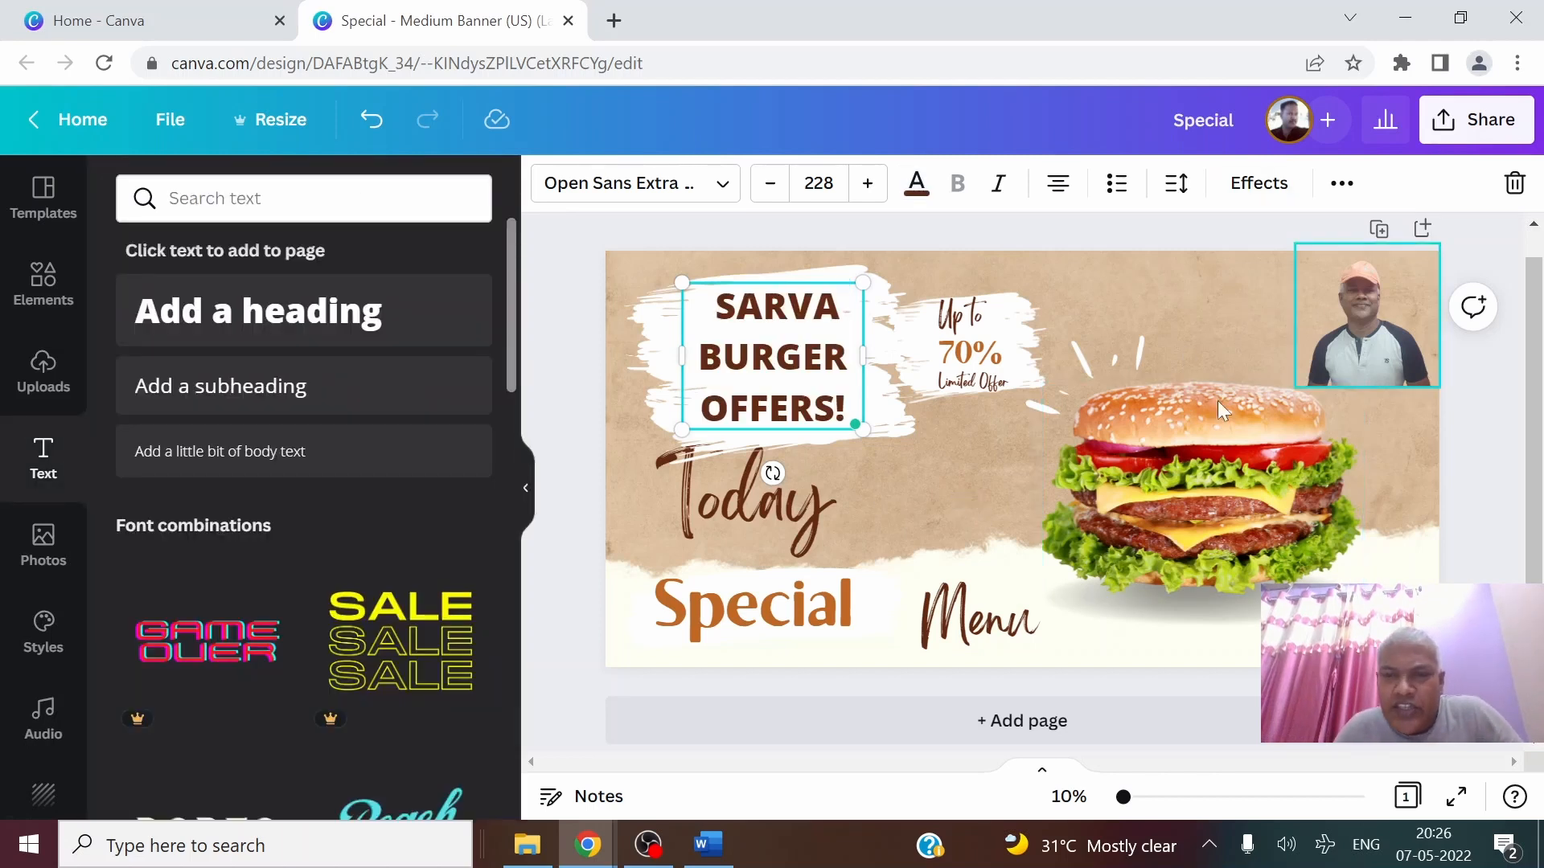
# Group the "Up to 70% Limited Offer" texts with their brush stroke and move the group up and right towards the banner's top edge
pyautogui.click(959, 318)
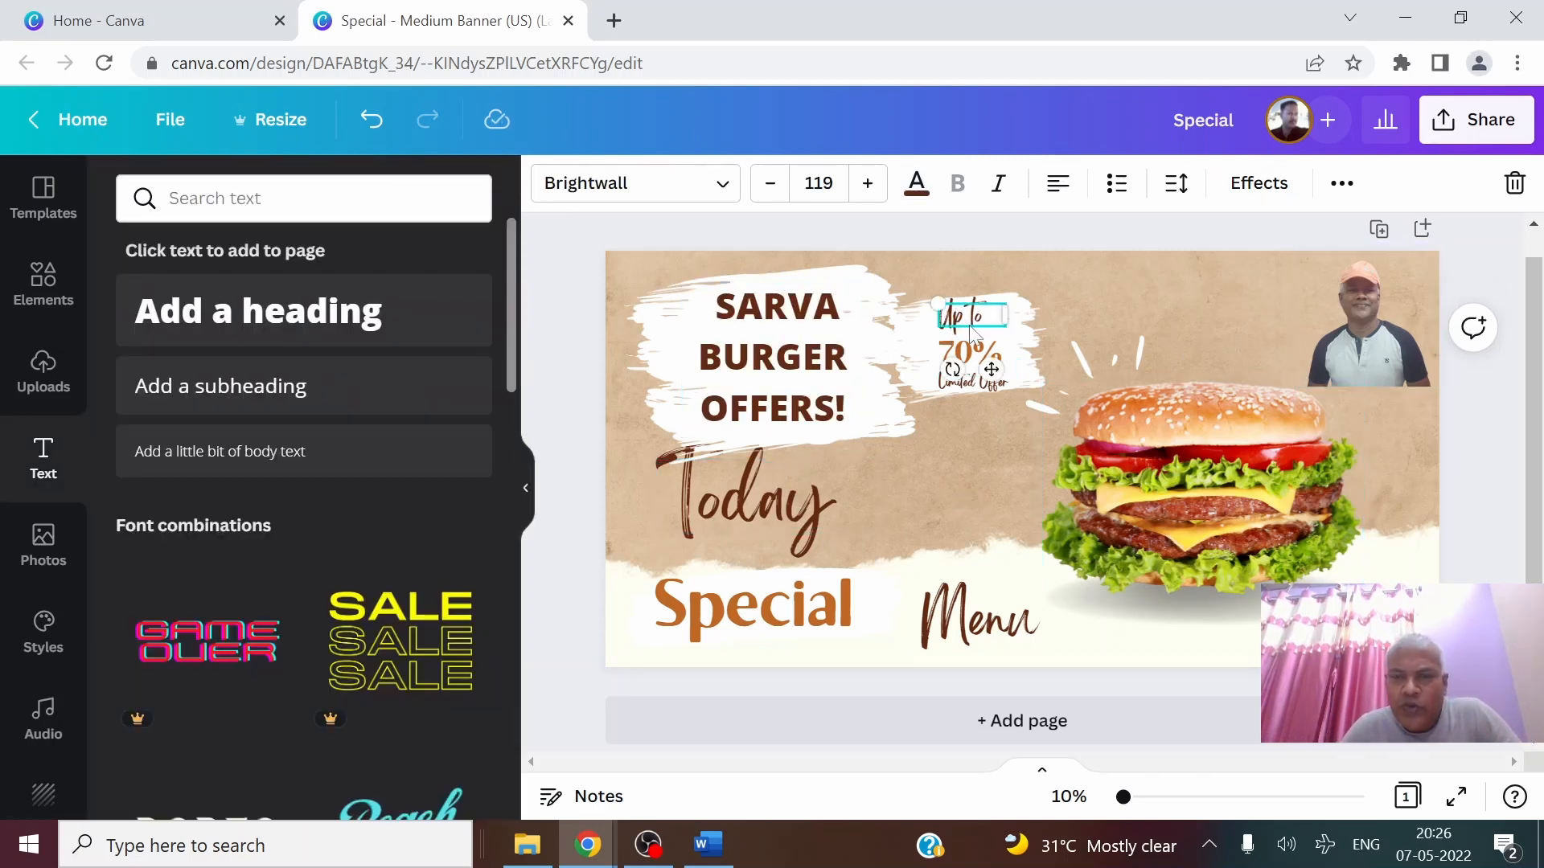
pyautogui.keyDown('shift'); pyautogui.click(968, 363); pyautogui.keyUp('shift')
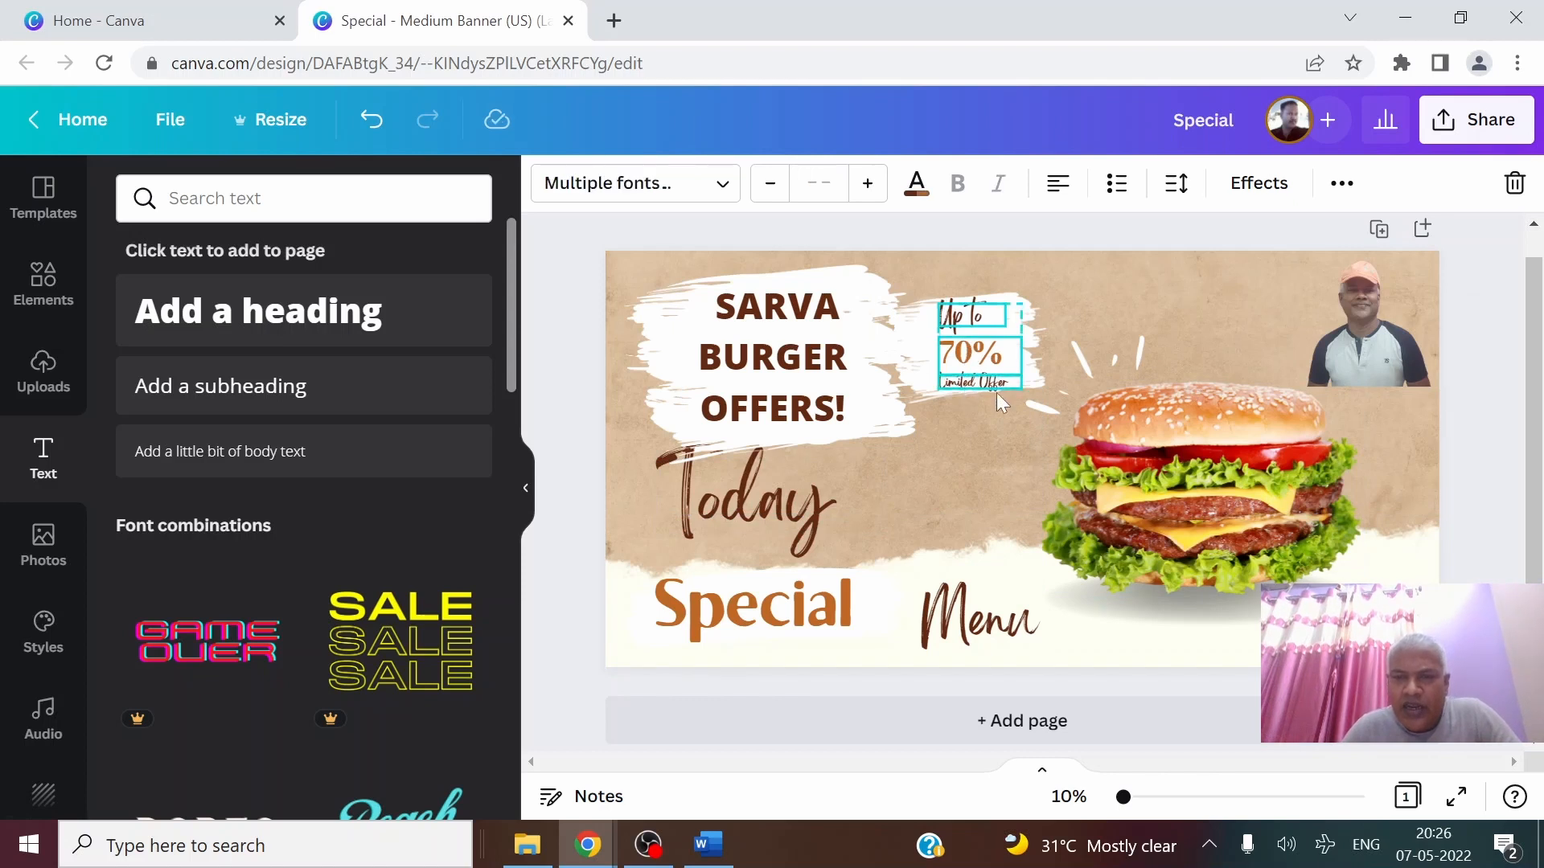
pyautogui.keyDown('shift'); pyautogui.click(925, 348); pyautogui.keyUp('shift')
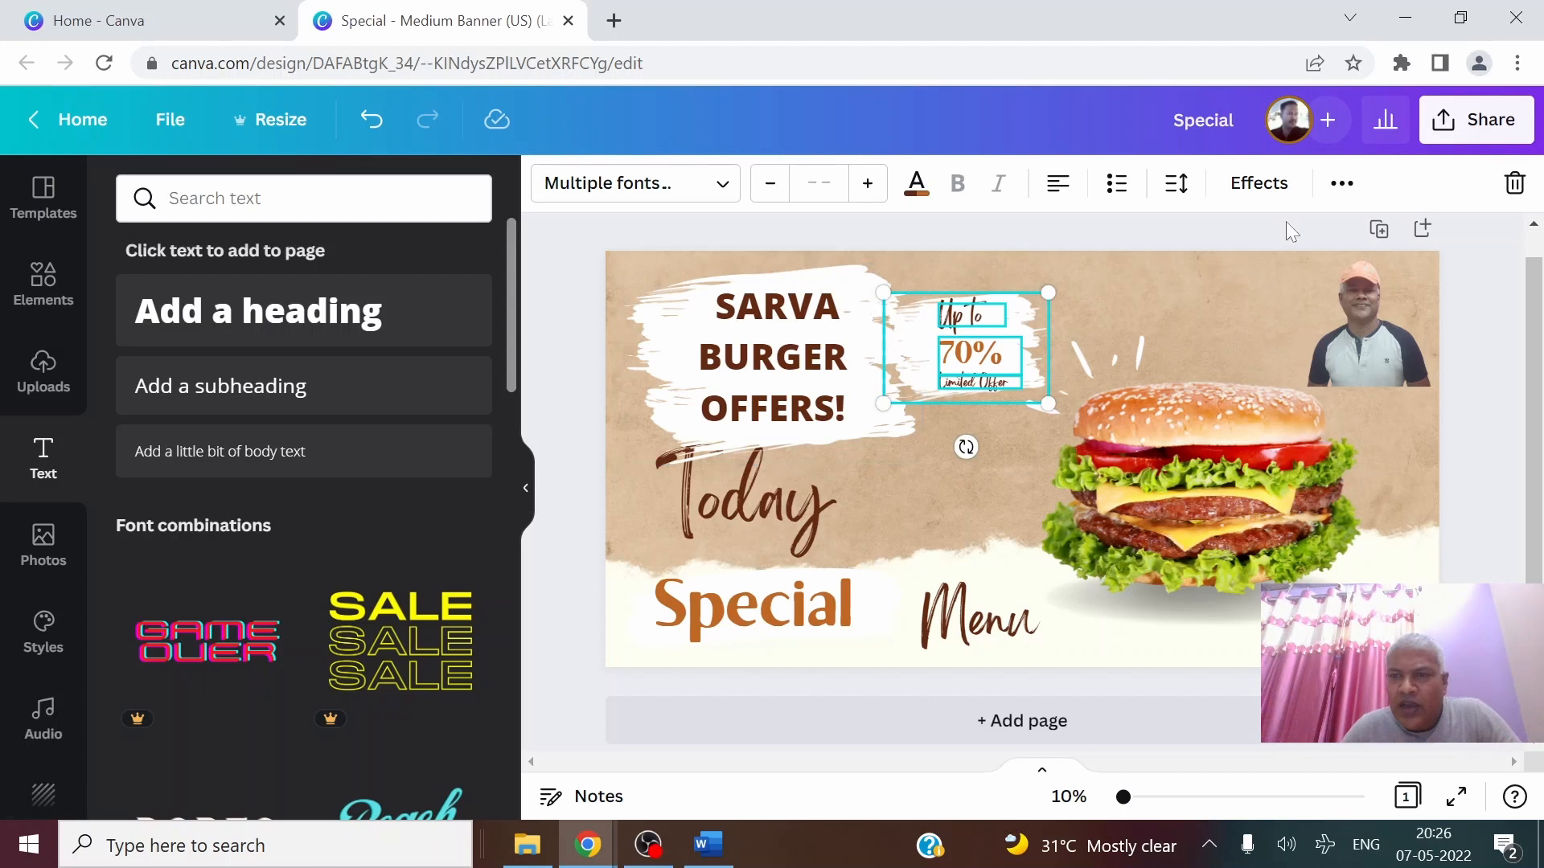
pyautogui.click(1341, 187)
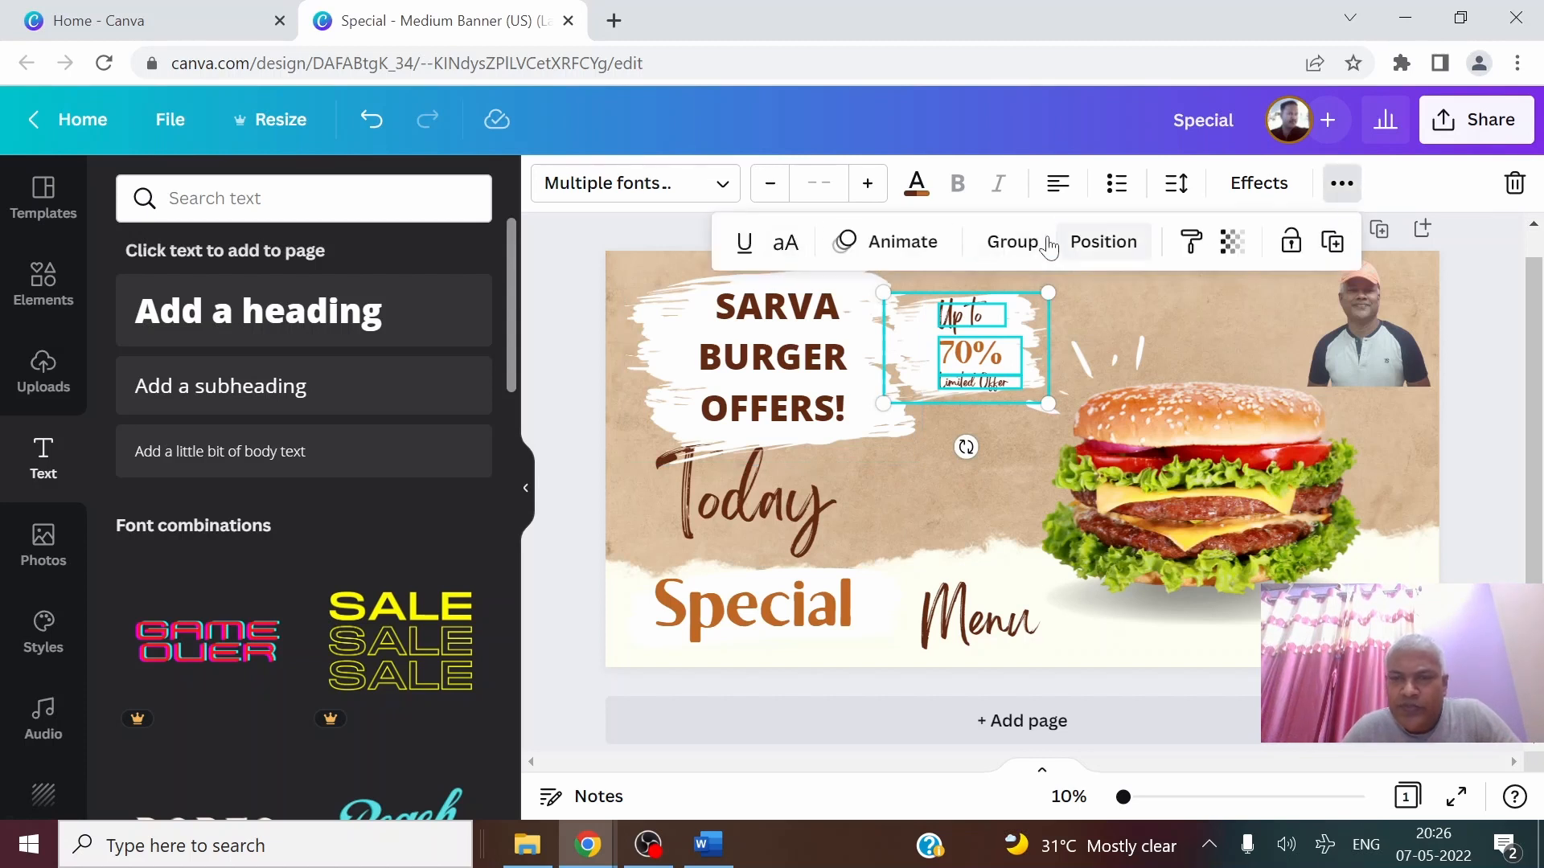
pyautogui.click(1010, 241)
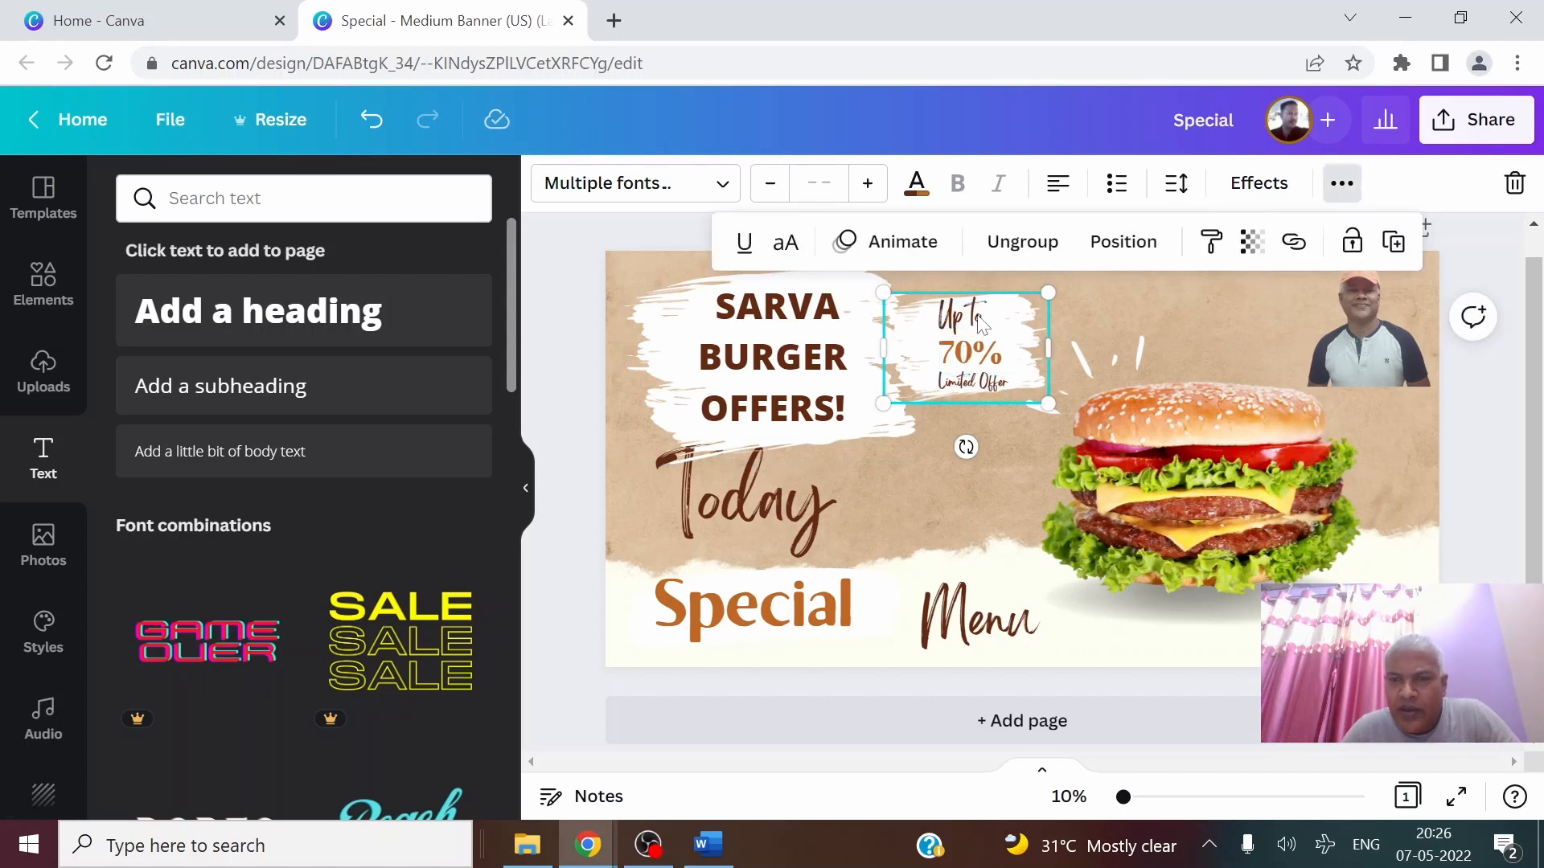
pyautogui.moveTo(981, 324); pyautogui.dragTo(1043, 287)
# Move "Today" right to sit above the gap between "Special" and "Menu", and centre the "SARVA BURGER OFFERS!" text on its brush stroke
pyautogui.moveTo(770, 495); pyautogui.dragTo(888, 513)
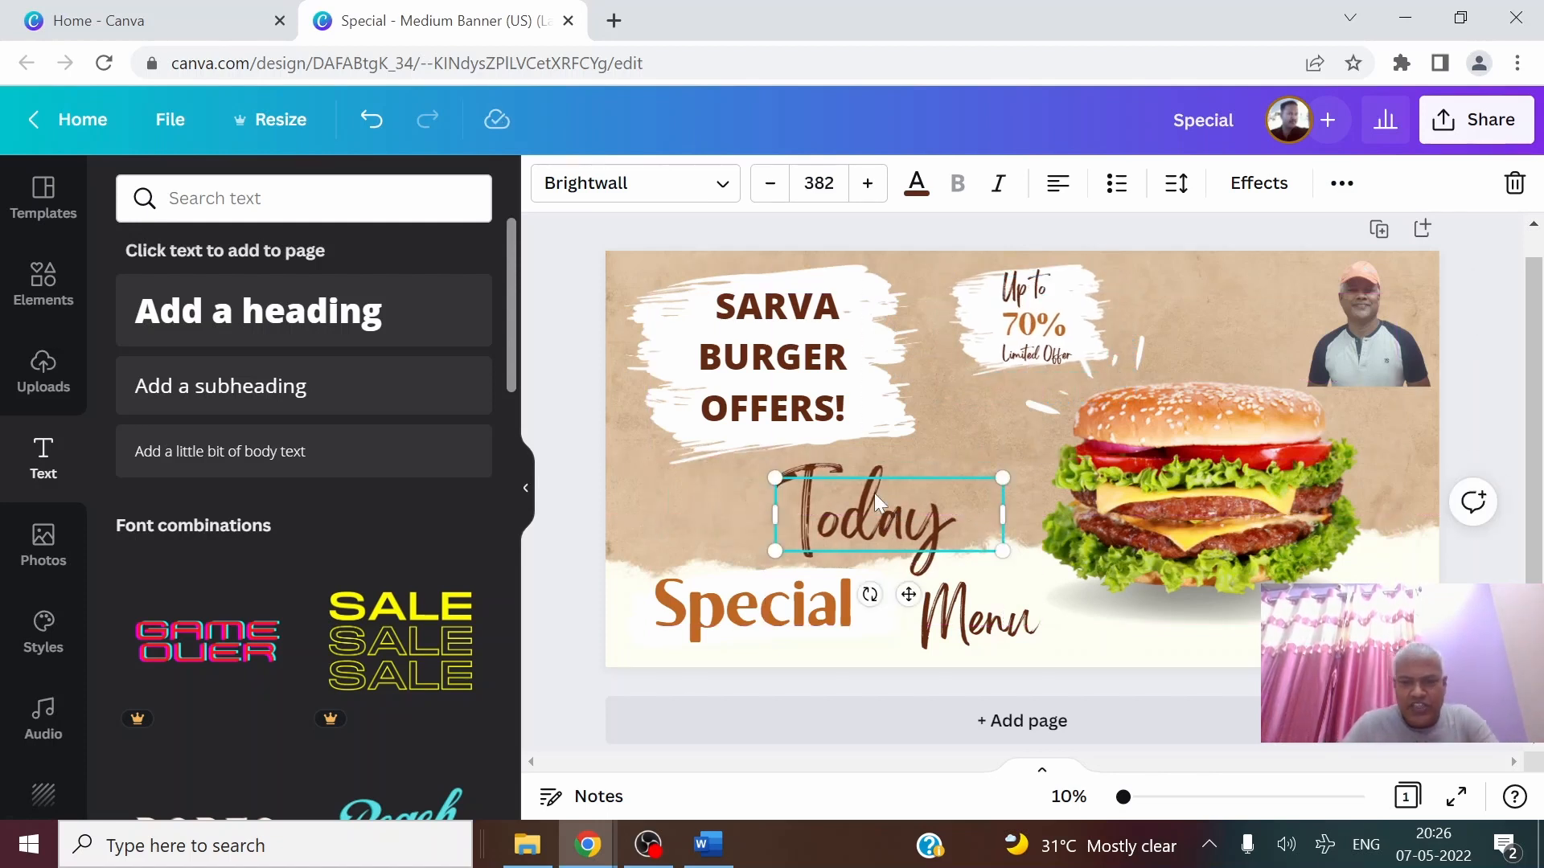
pyautogui.click(812, 623)
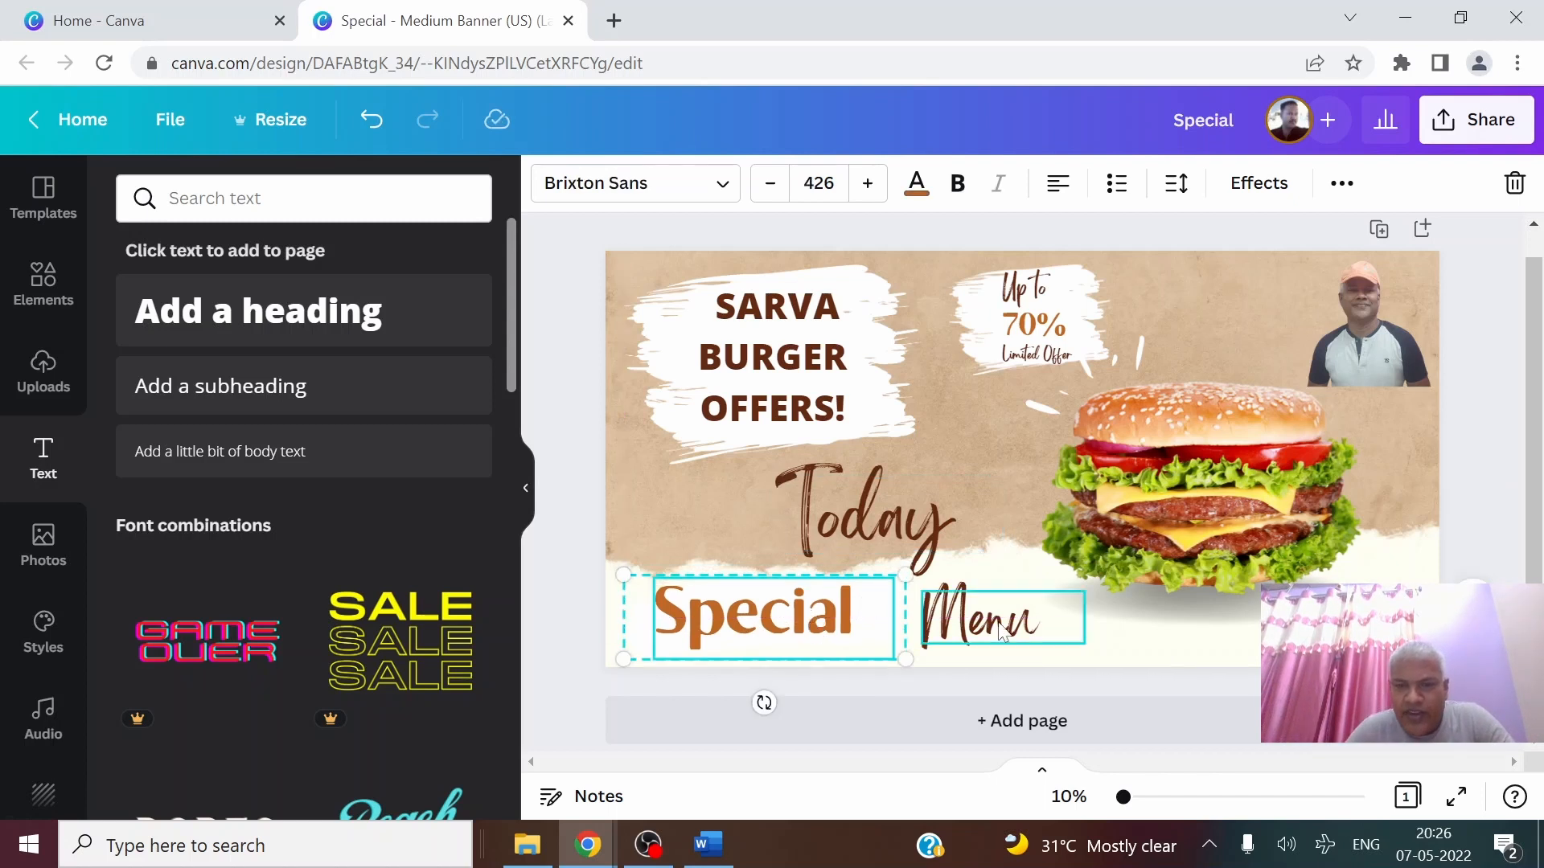
pyautogui.moveTo(836, 364); pyautogui.dragTo(803, 341)
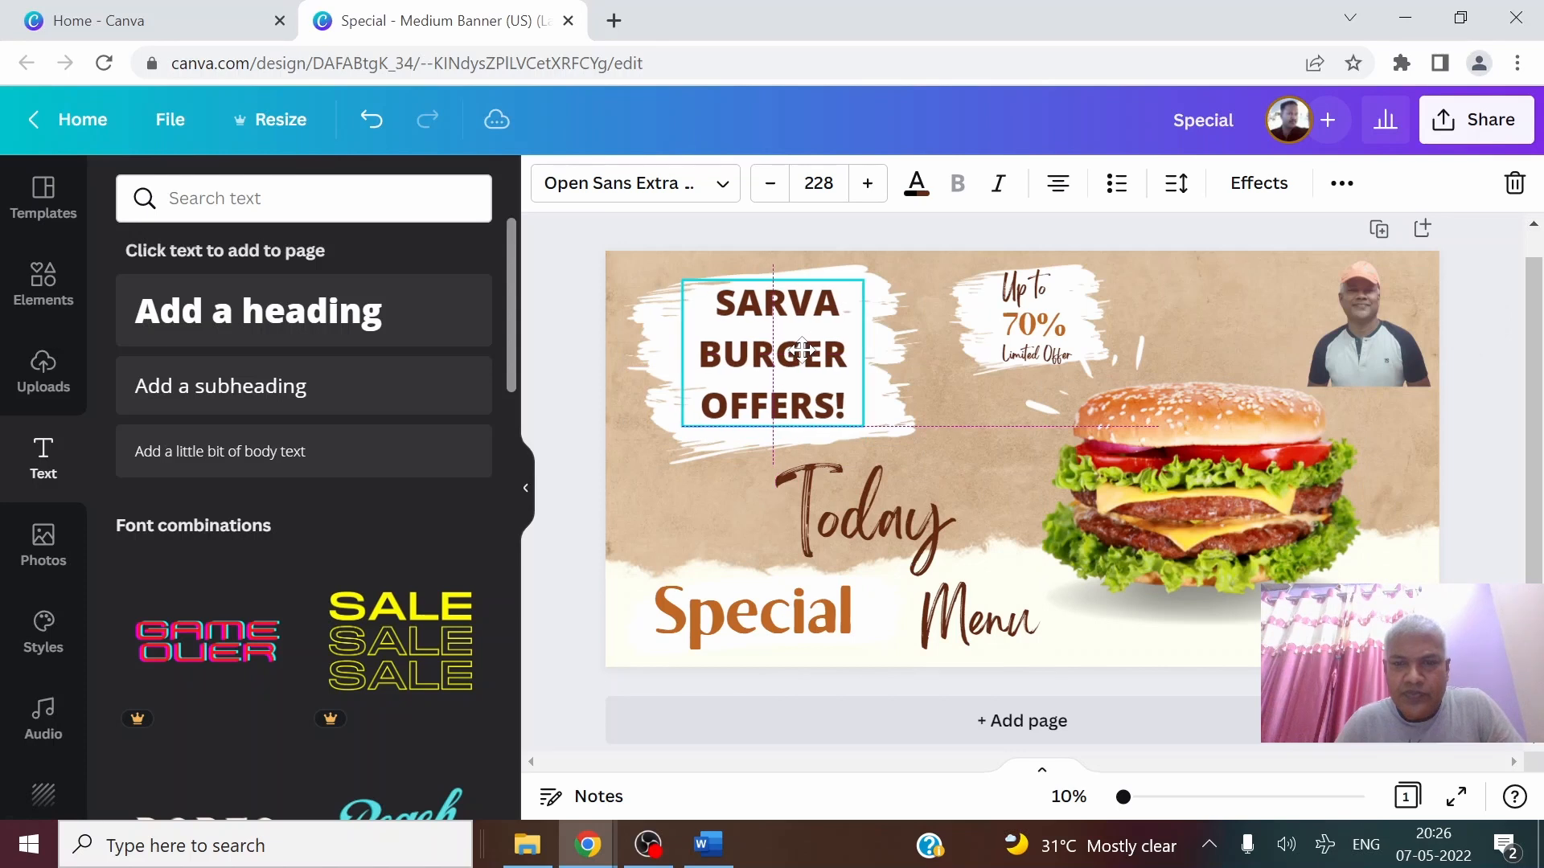
pyautogui.click(904, 387)
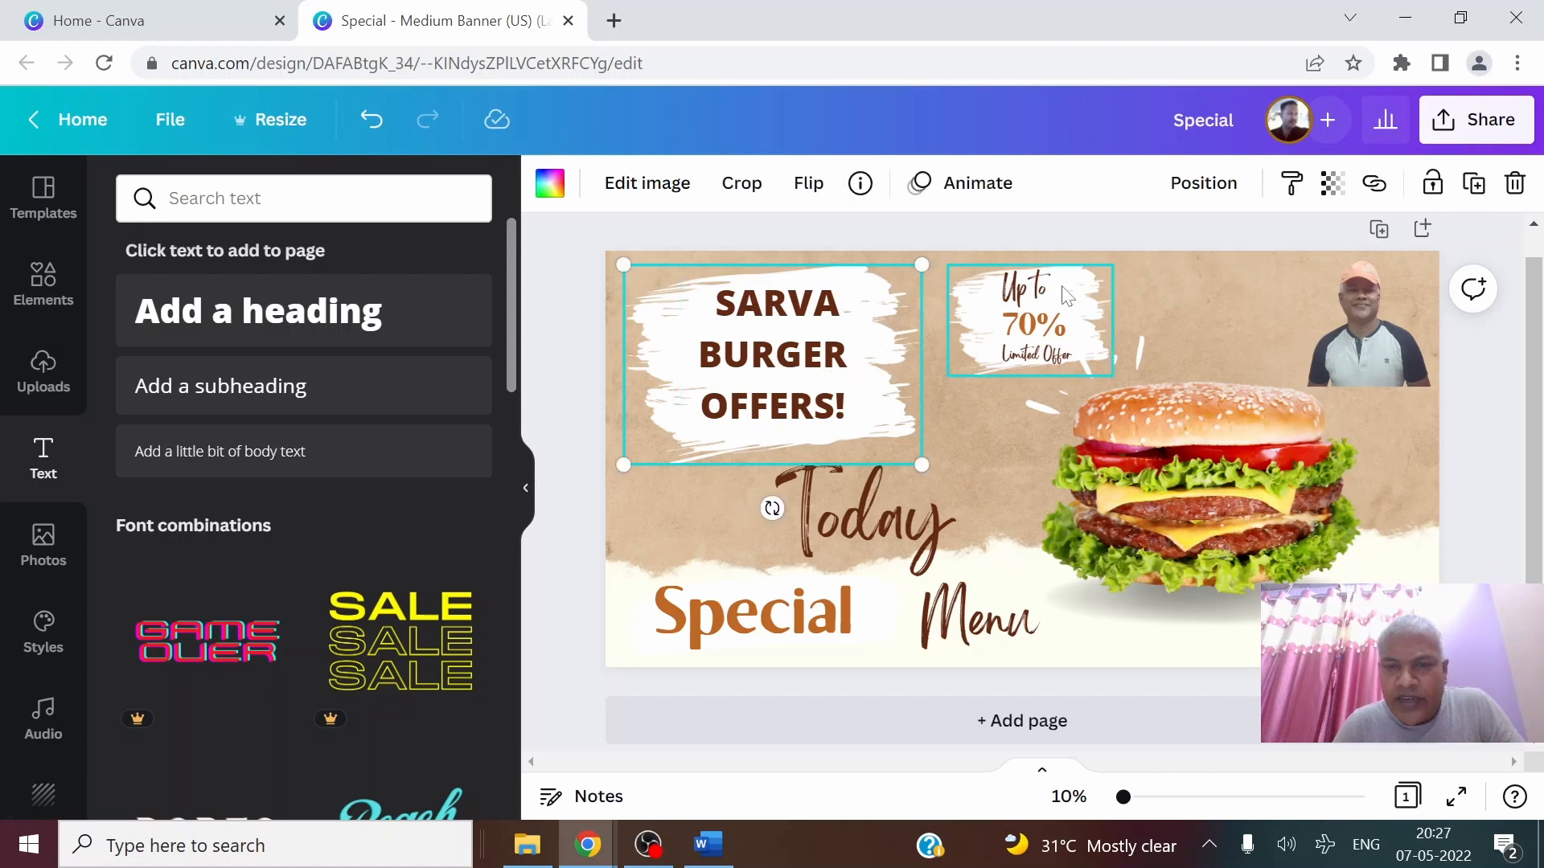
# Group the "SARVA BURGER OFFERS!" text with its brush stroke
pyautogui.click(1208, 244)
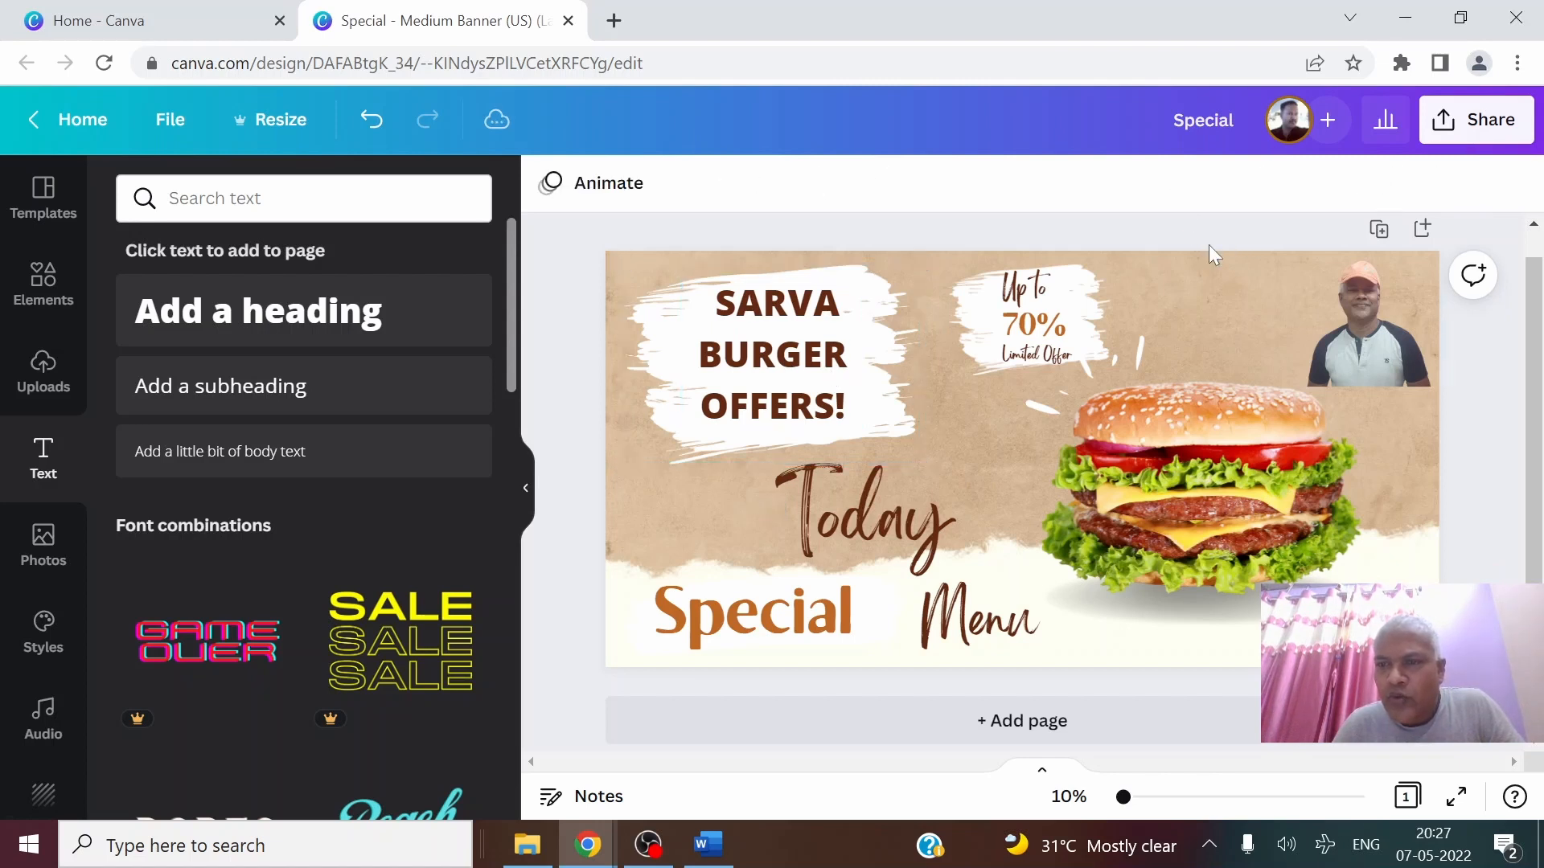
pyautogui.click(828, 418)
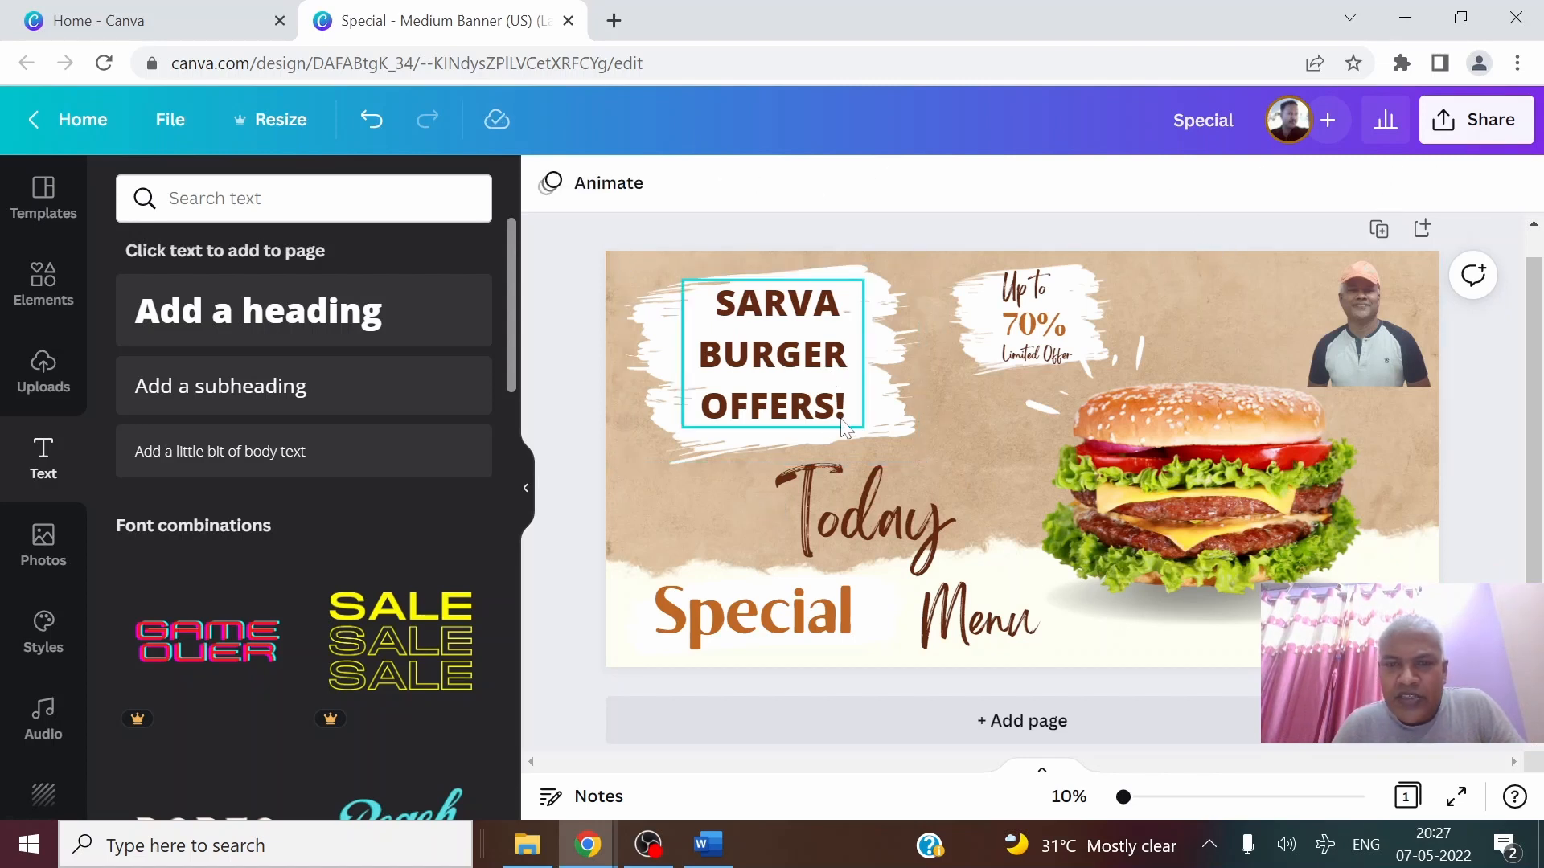
pyautogui.click(907, 427)
pyautogui.keyDown('shift'); pyautogui.click(845, 374); pyautogui.keyUp('shift')
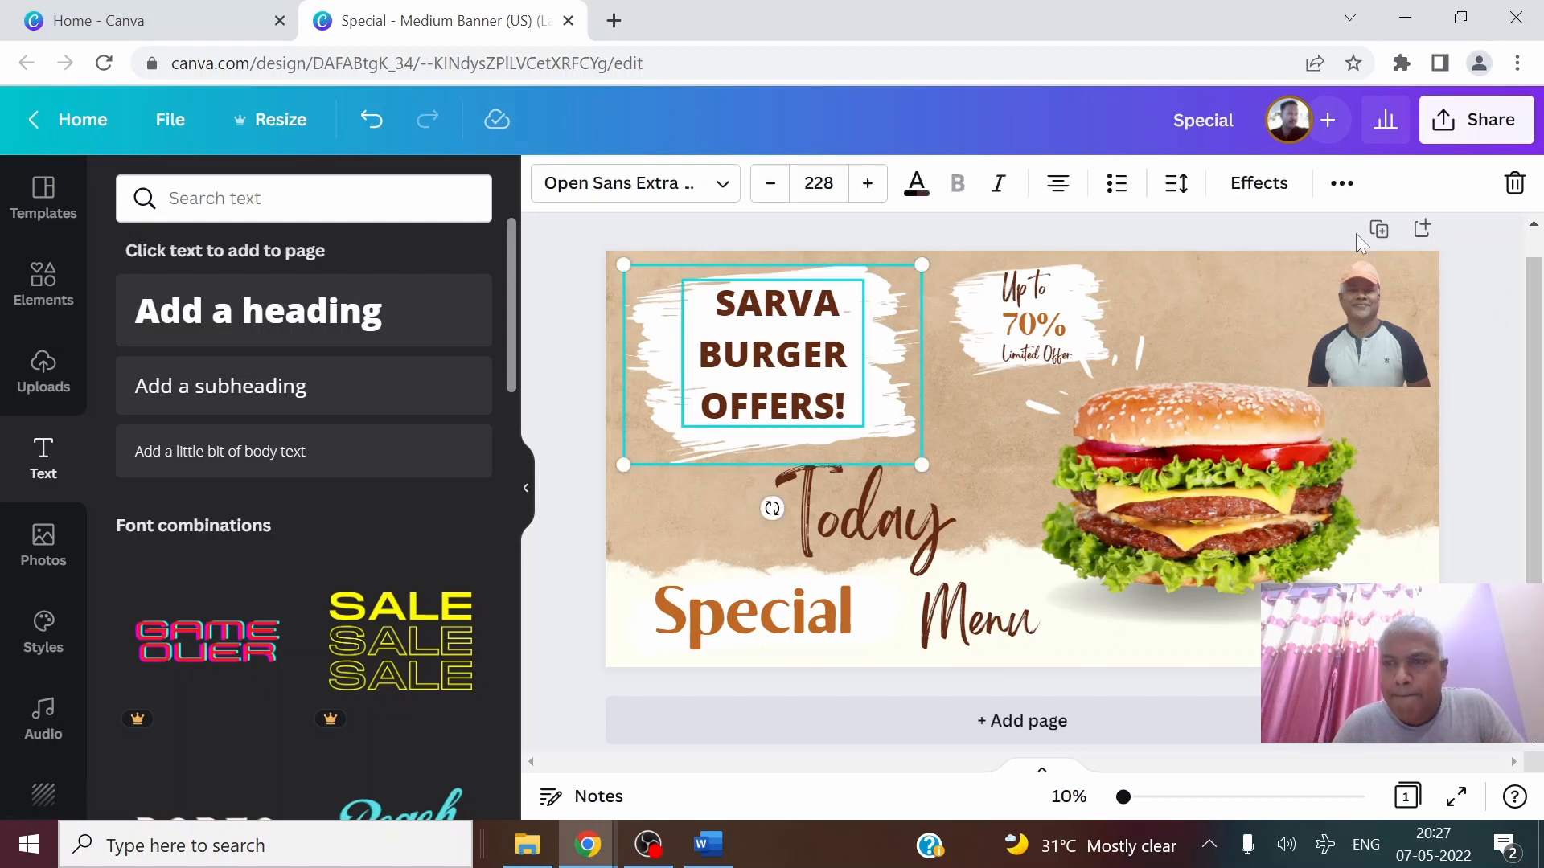
pyautogui.click(1344, 190)
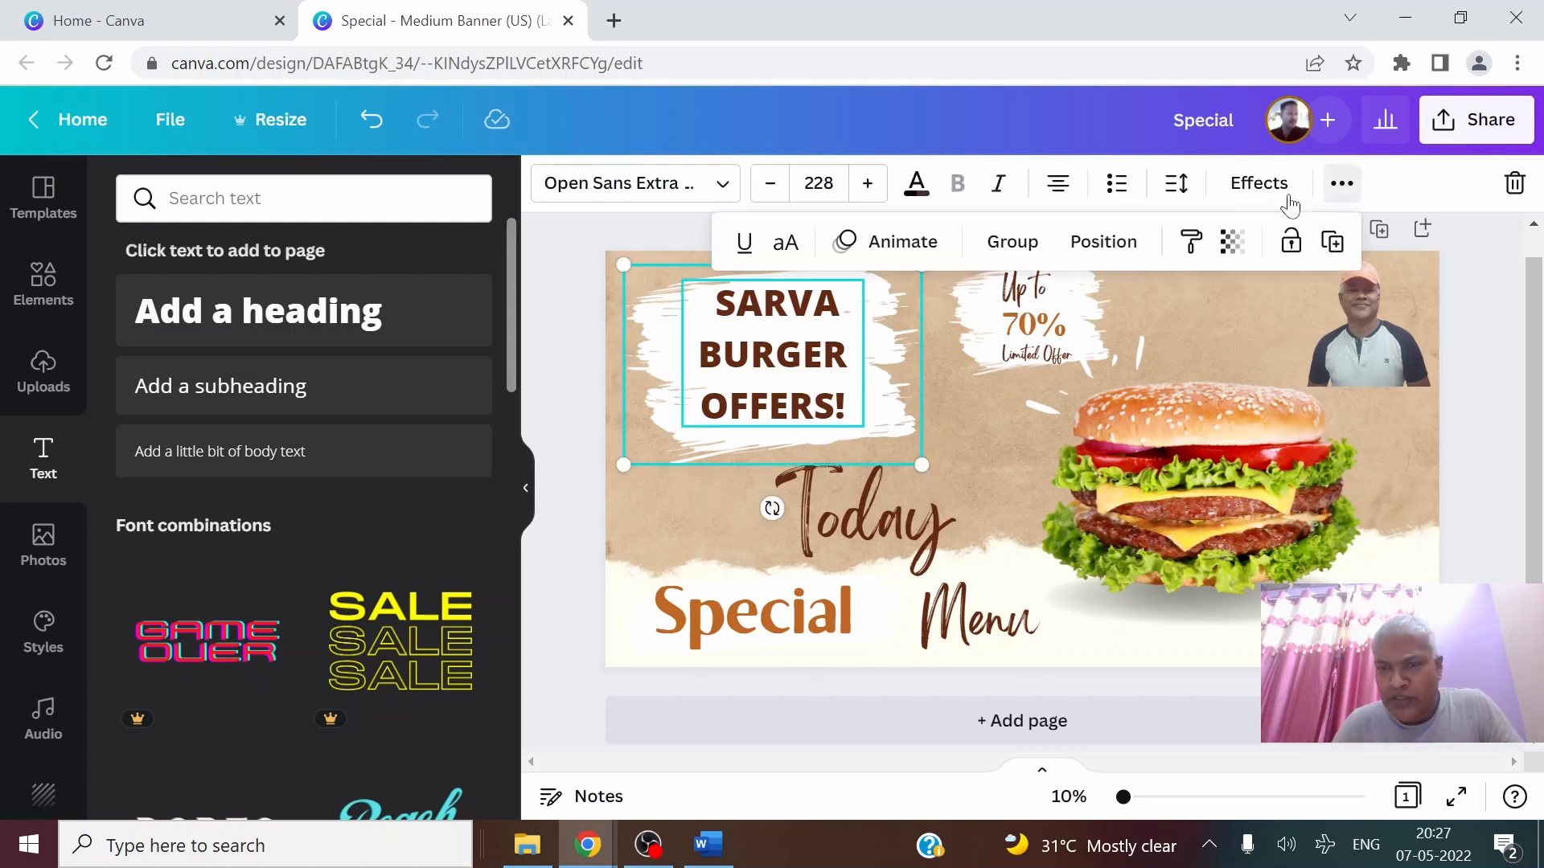
pyautogui.click(1018, 252)
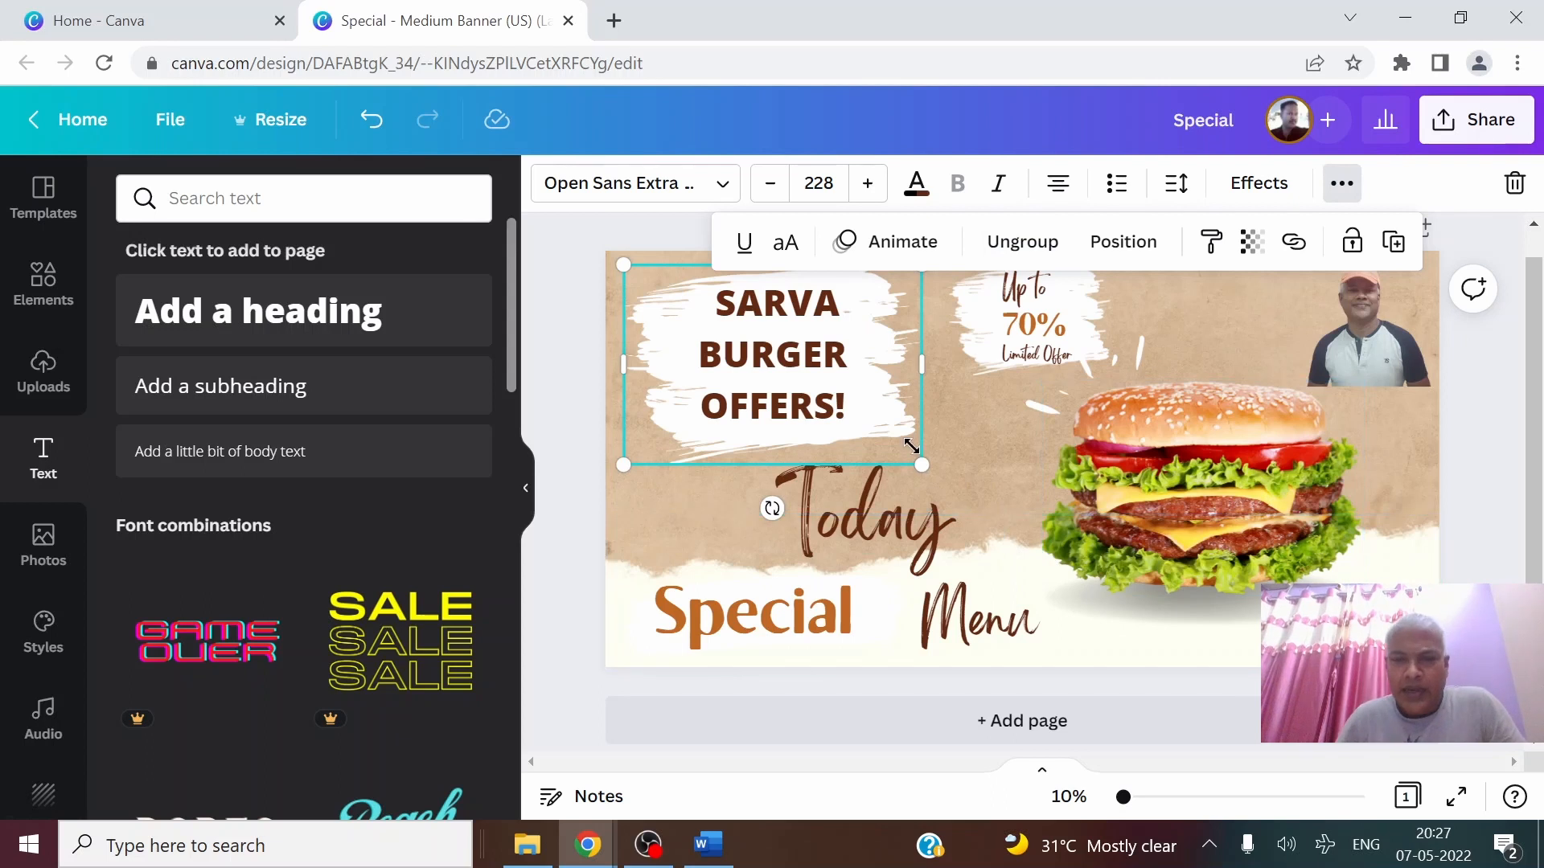
# Scale the "SARVA BURGER OFFERS!" group down to font size 160, tilt it counterclockwise and tuck it into the banner's top-left corner
pyautogui.moveTo(922, 464); pyautogui.dragTo(846, 414)
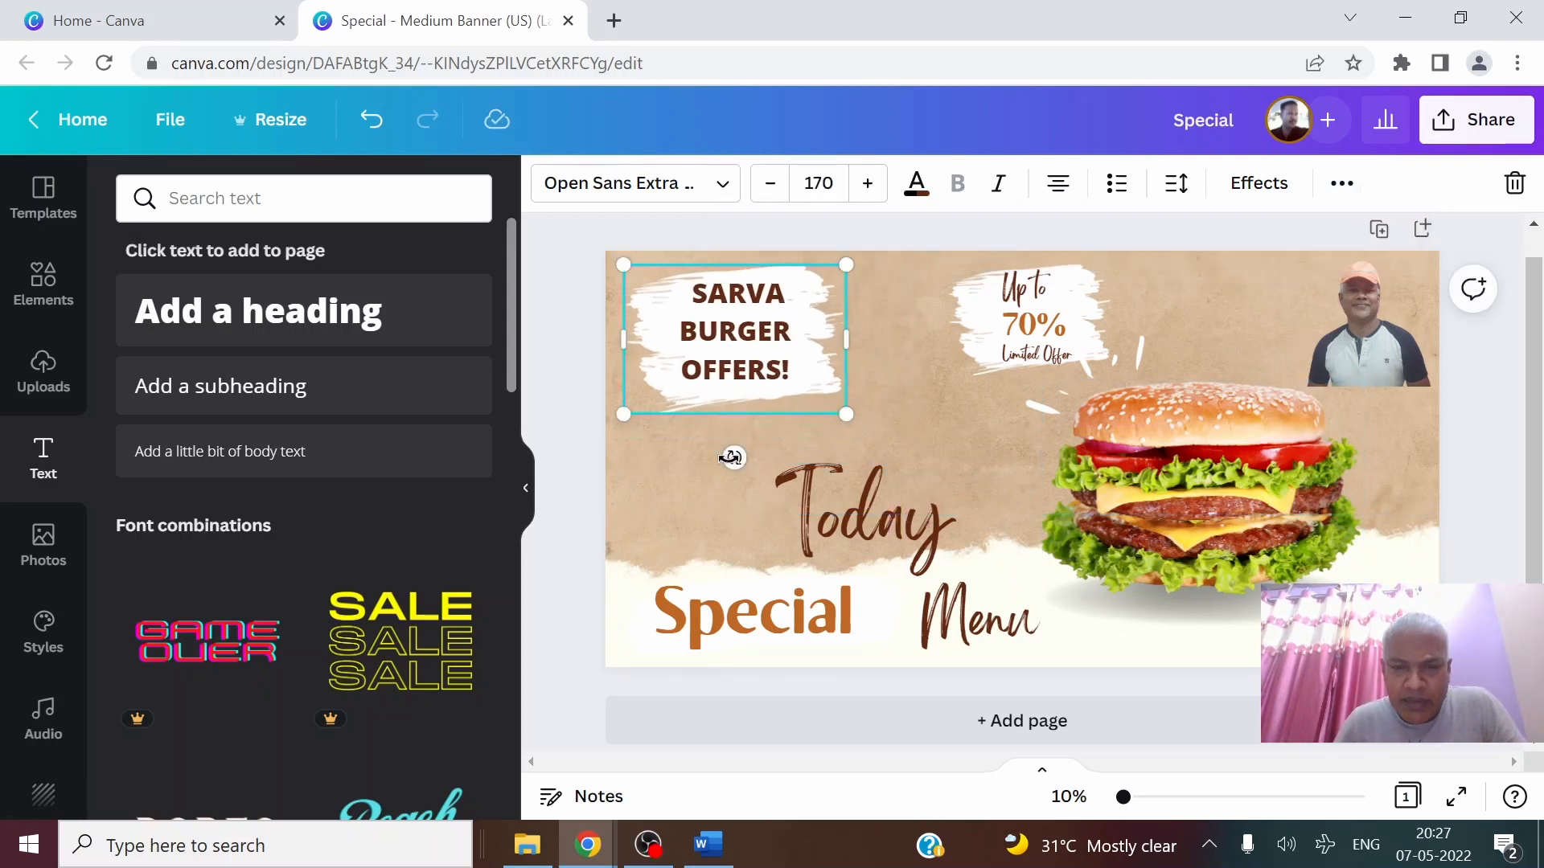
pyautogui.moveTo(731, 458); pyautogui.dragTo(777, 467)
pyautogui.moveTo(813, 227); pyautogui.dragTo(800, 234)
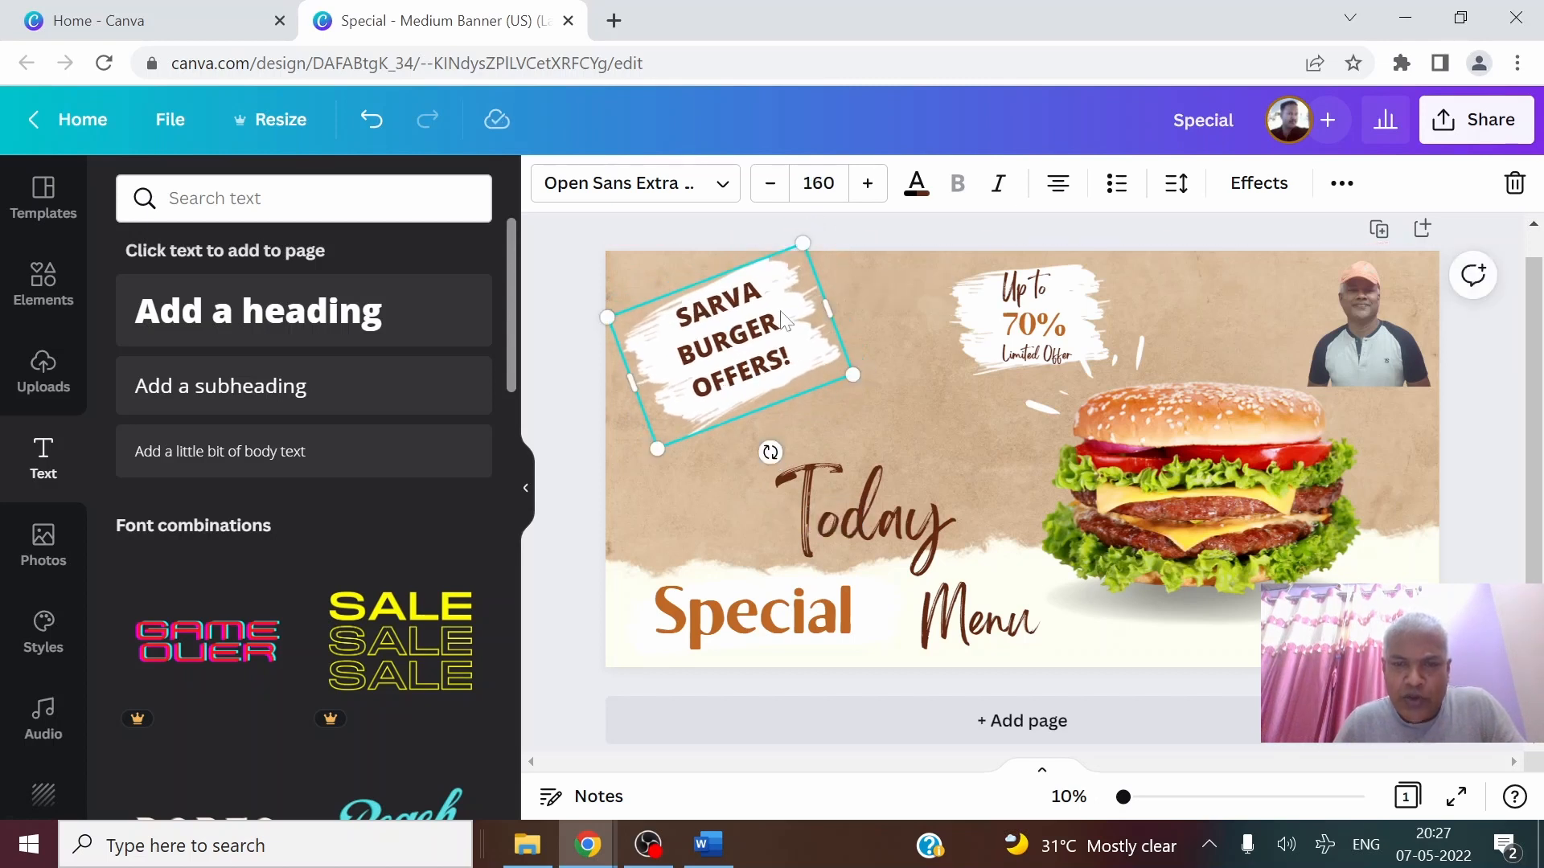
pyautogui.moveTo(752, 334); pyautogui.dragTo(721, 319)
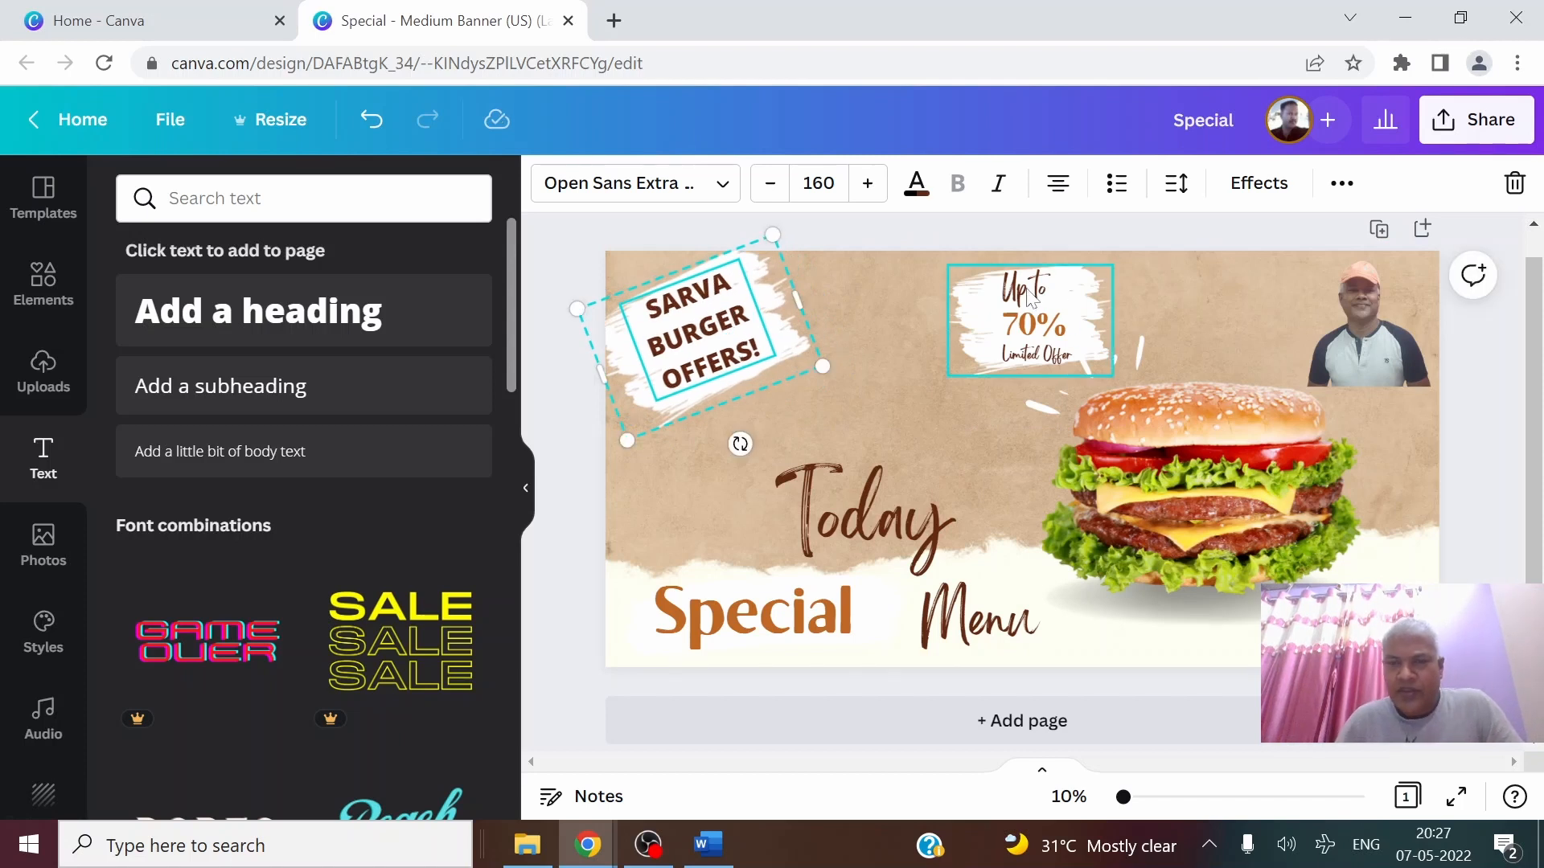
# Move the "Up to 70% Limited Offer" group left towards the heading, and shift the burger up and left, trimming its right side slightly
pyautogui.moveTo(1030, 297); pyautogui.dragTo(932, 302)
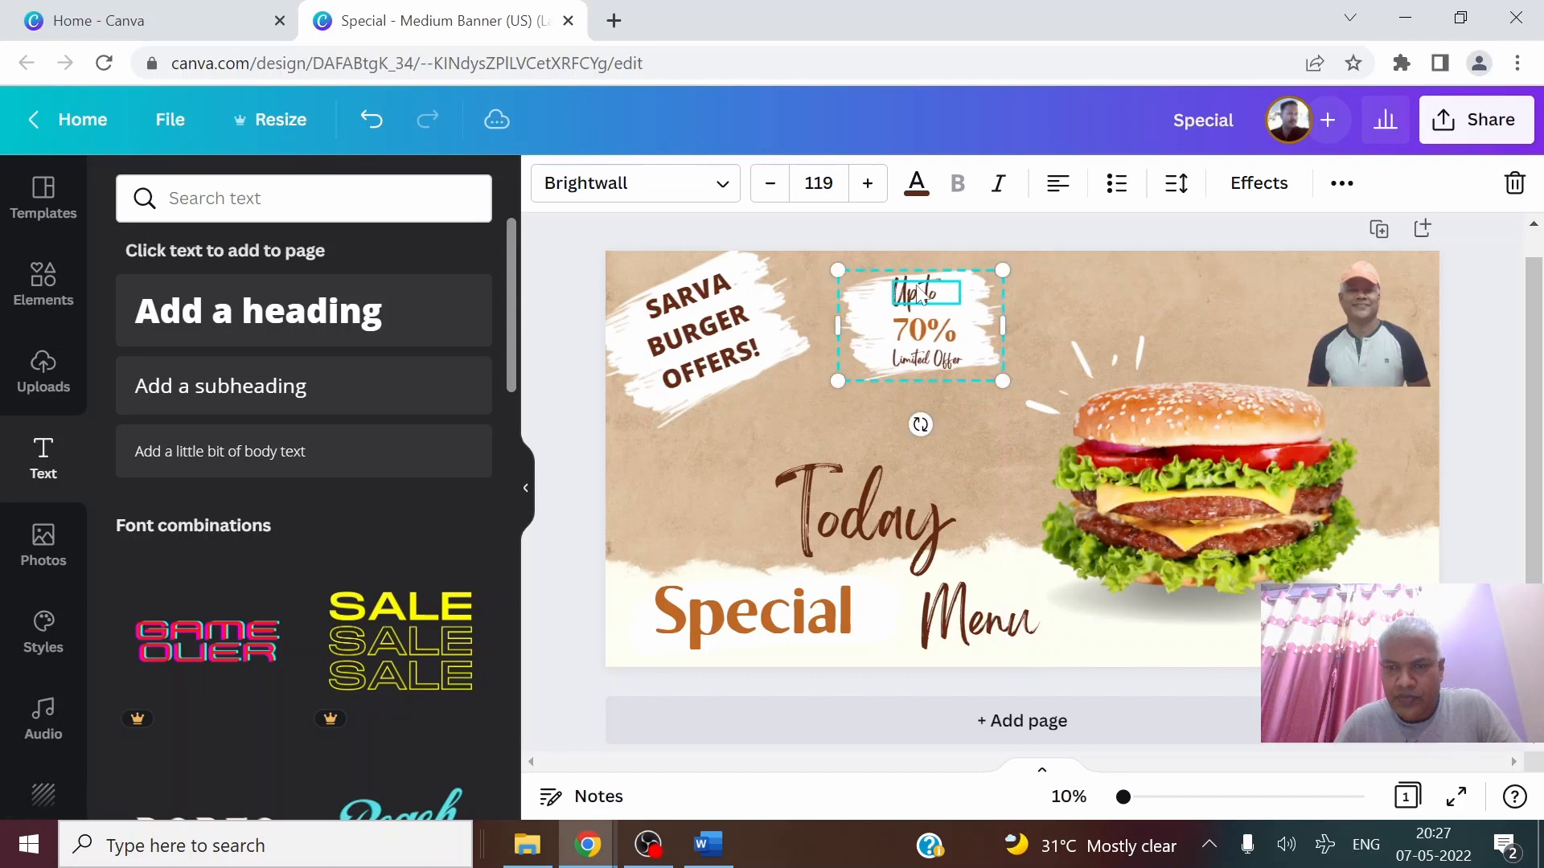
pyautogui.moveTo(1237, 504); pyautogui.dragTo(1201, 481)
pyautogui.moveTo(1165, 346); pyautogui.dragTo(1158, 339)
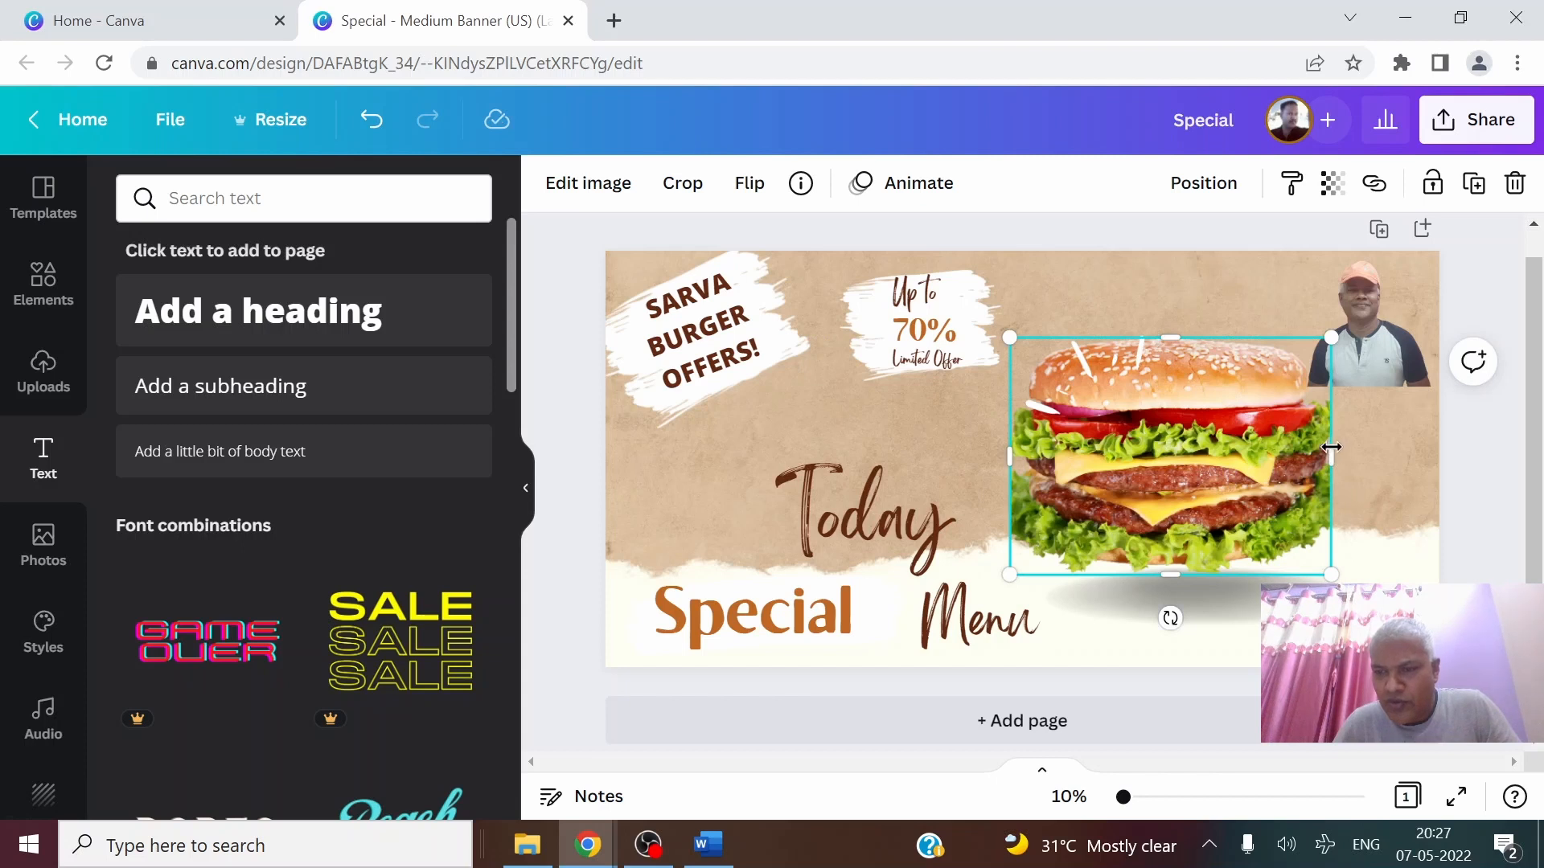
pyautogui.moveTo(1332, 447); pyautogui.dragTo(1317, 446)
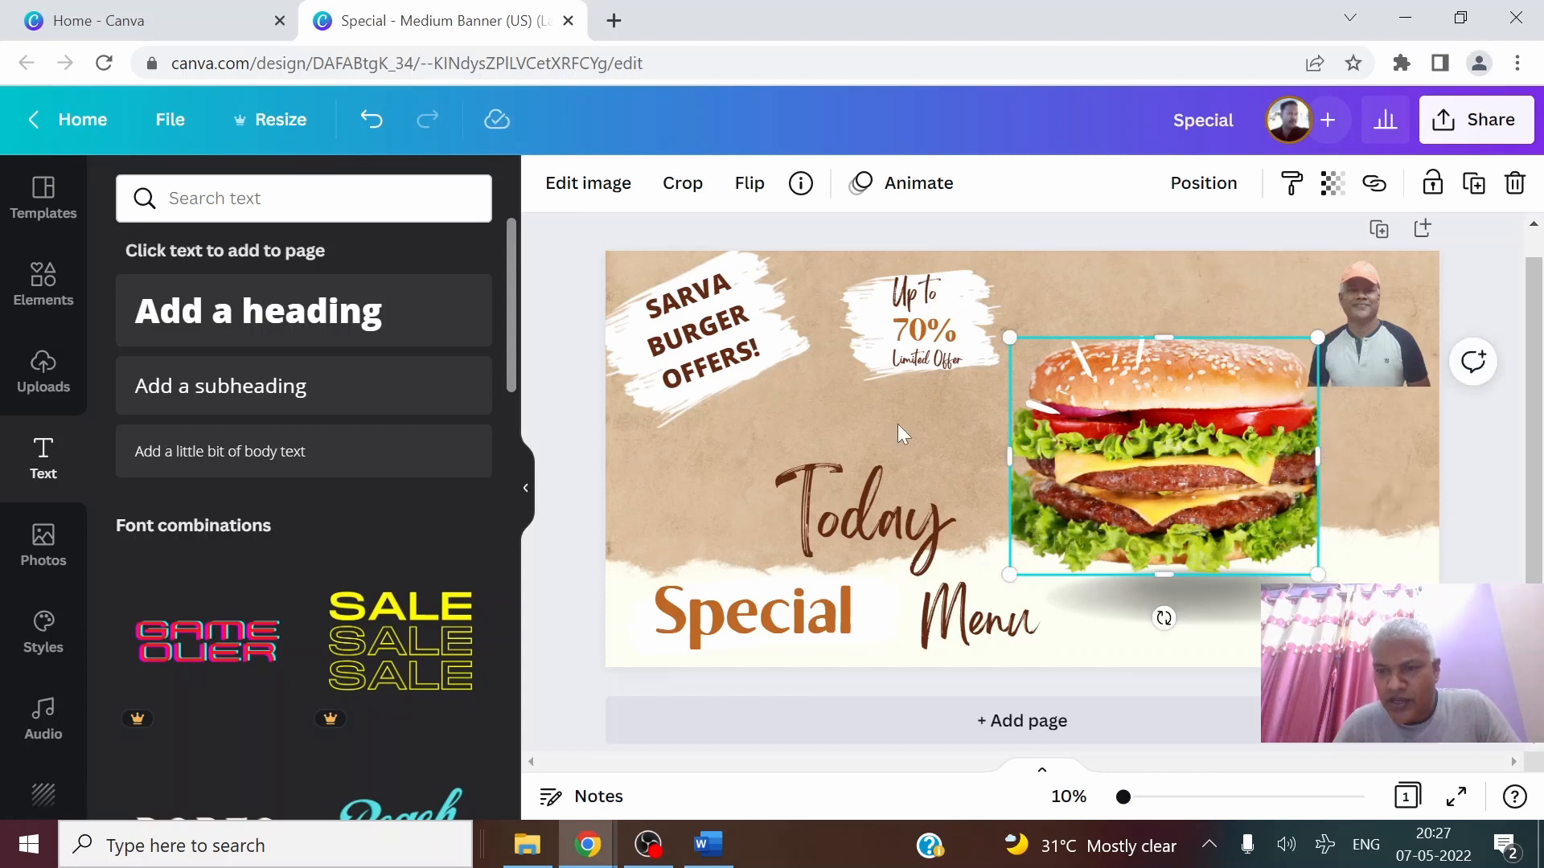
pyautogui.moveTo(1017, 456); pyautogui.dragTo(1010, 456)
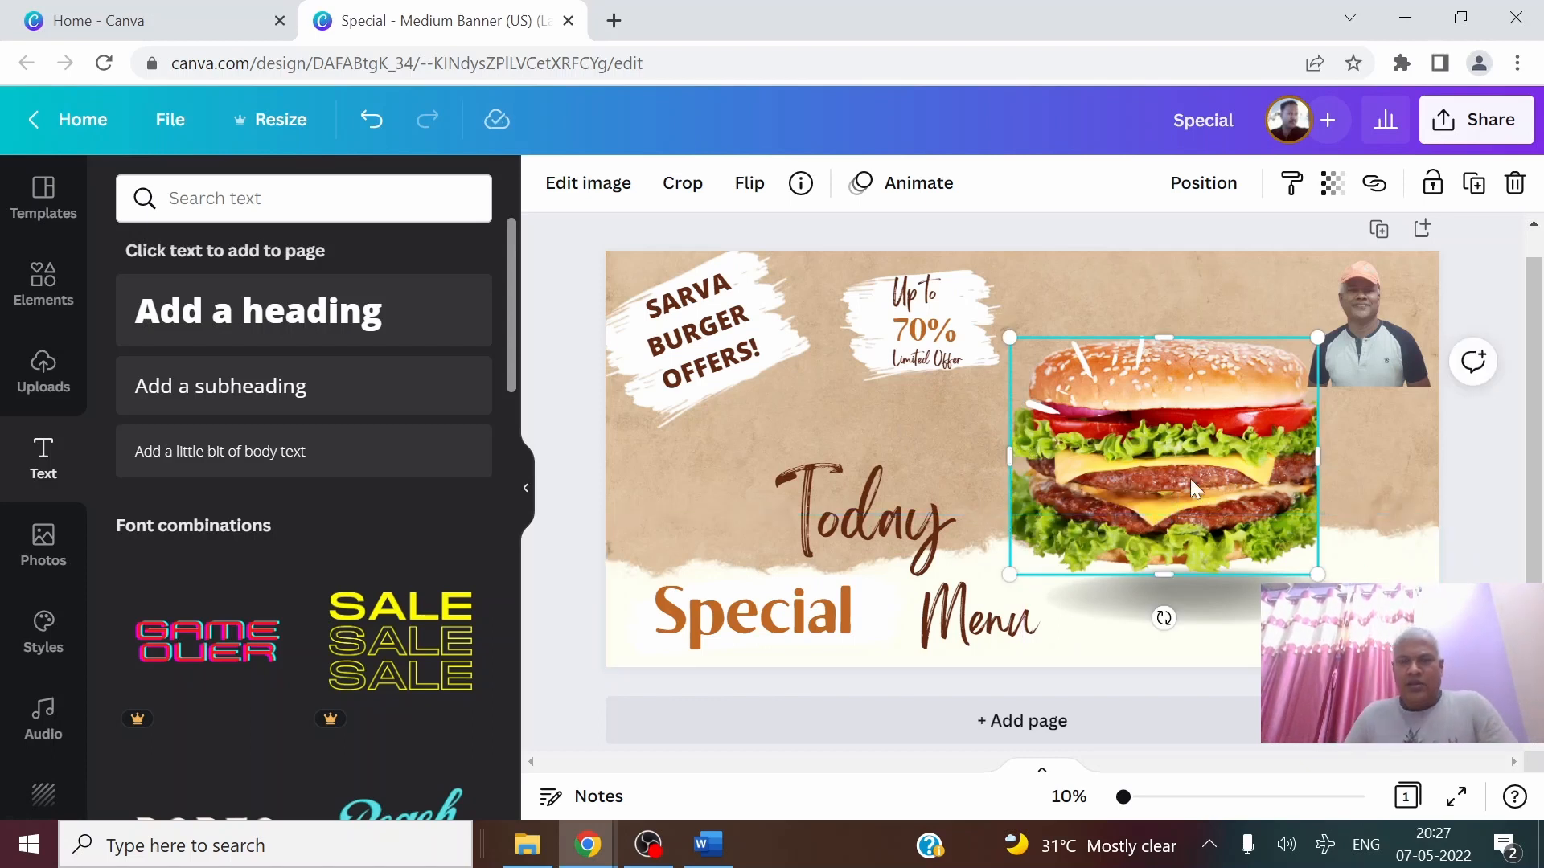
# Nudge the "SARVA BURGER OFFERS!" group and the "Up to 70% Limited Offer" group slightly up and left
pyautogui.click(722, 351)
pyautogui.moveTo(721, 351)
pyautogui.mouseDown()
pyautogui.moveTo(718, 383)
pyautogui.moveTo(707, 328)
pyautogui.mouseUp()
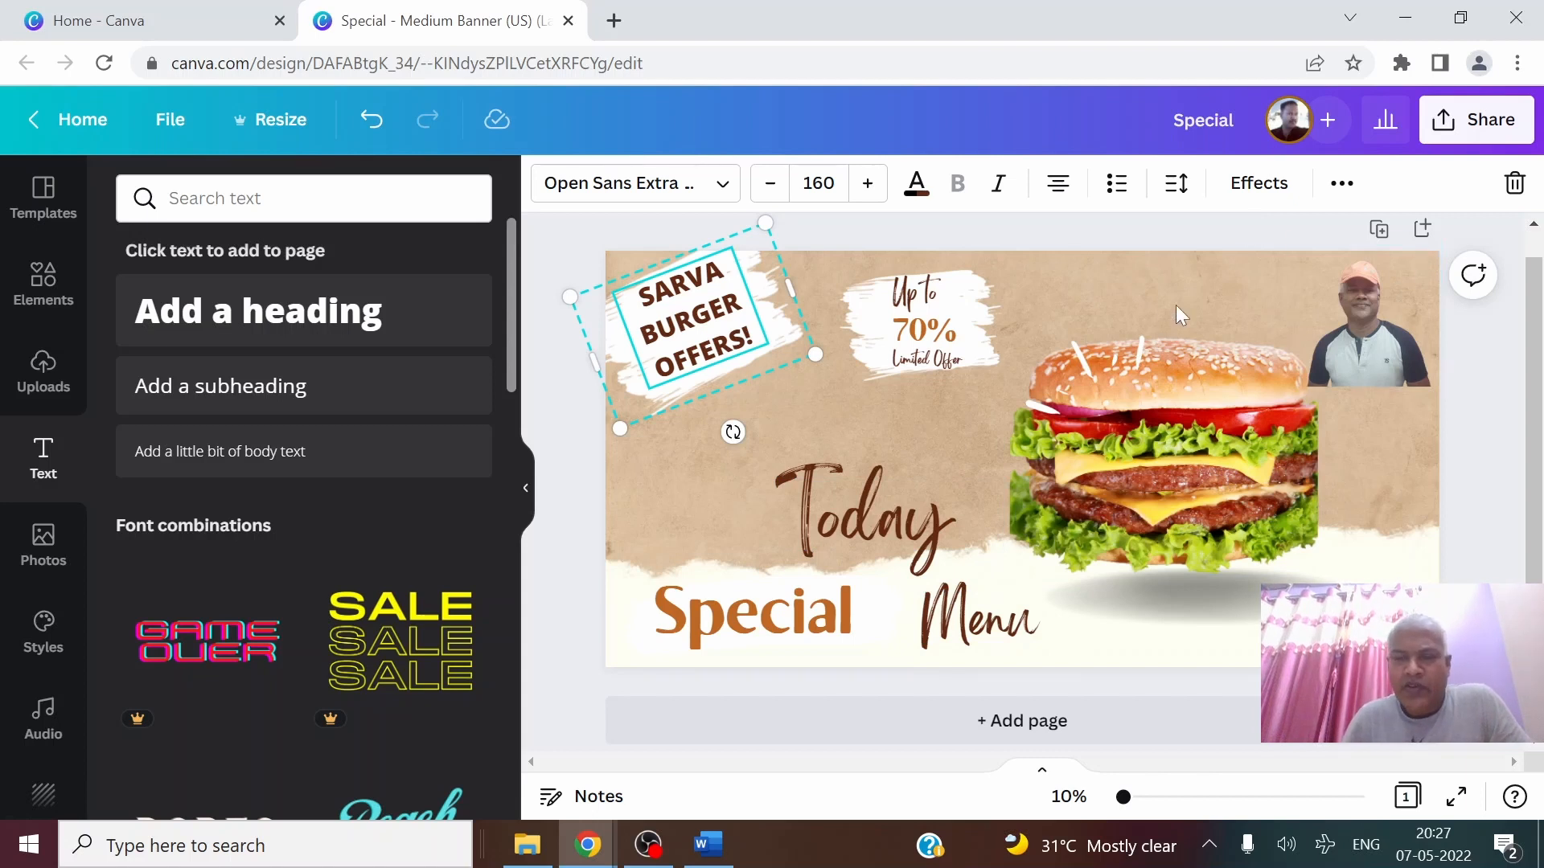
pyautogui.click(958, 418)
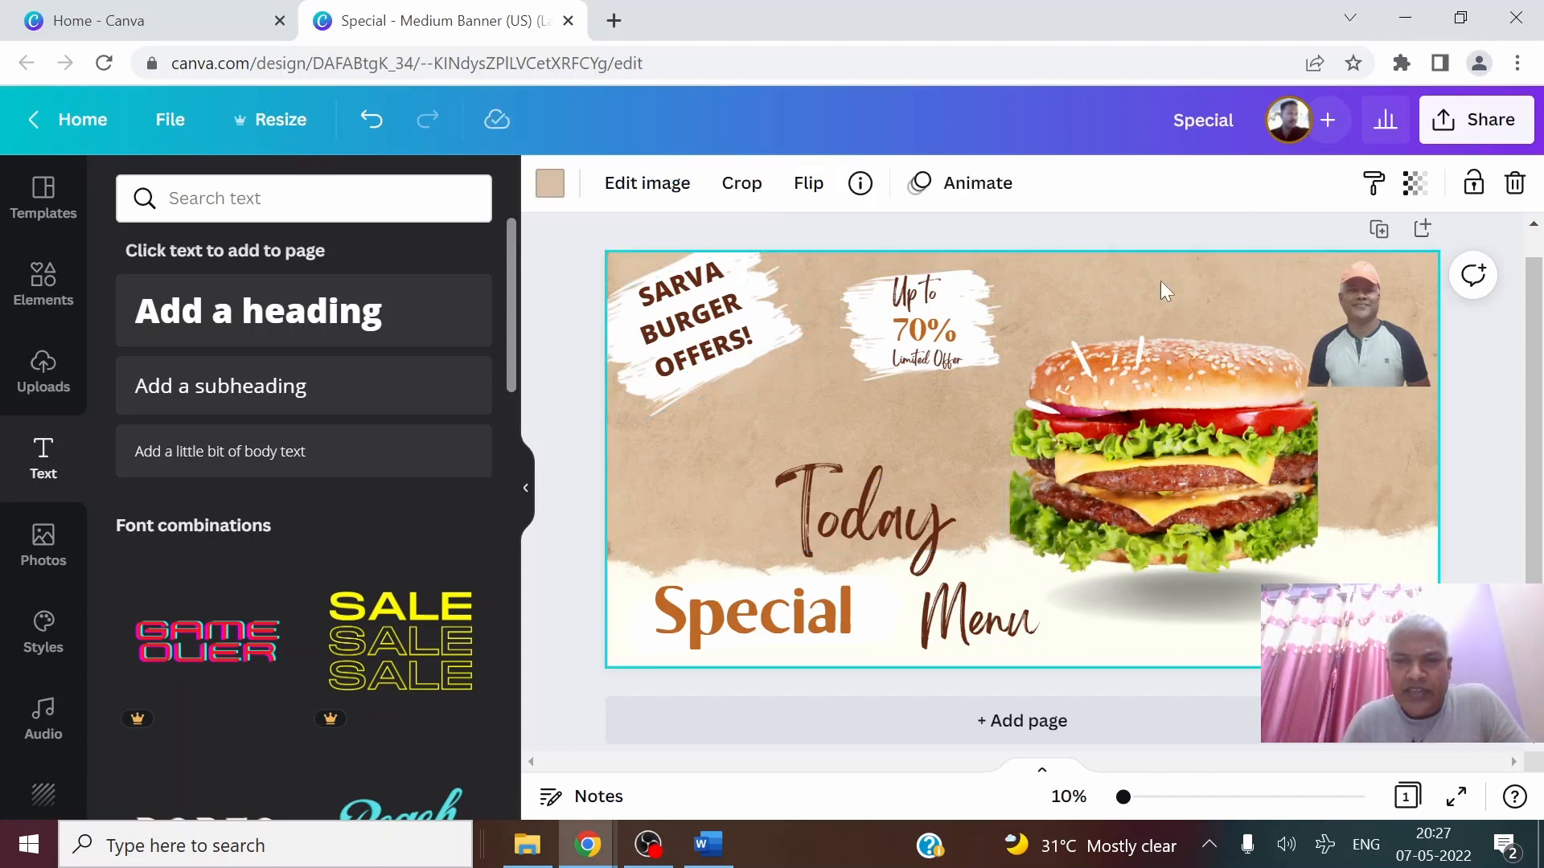
pyautogui.moveTo(936, 319); pyautogui.dragTo(937, 303)
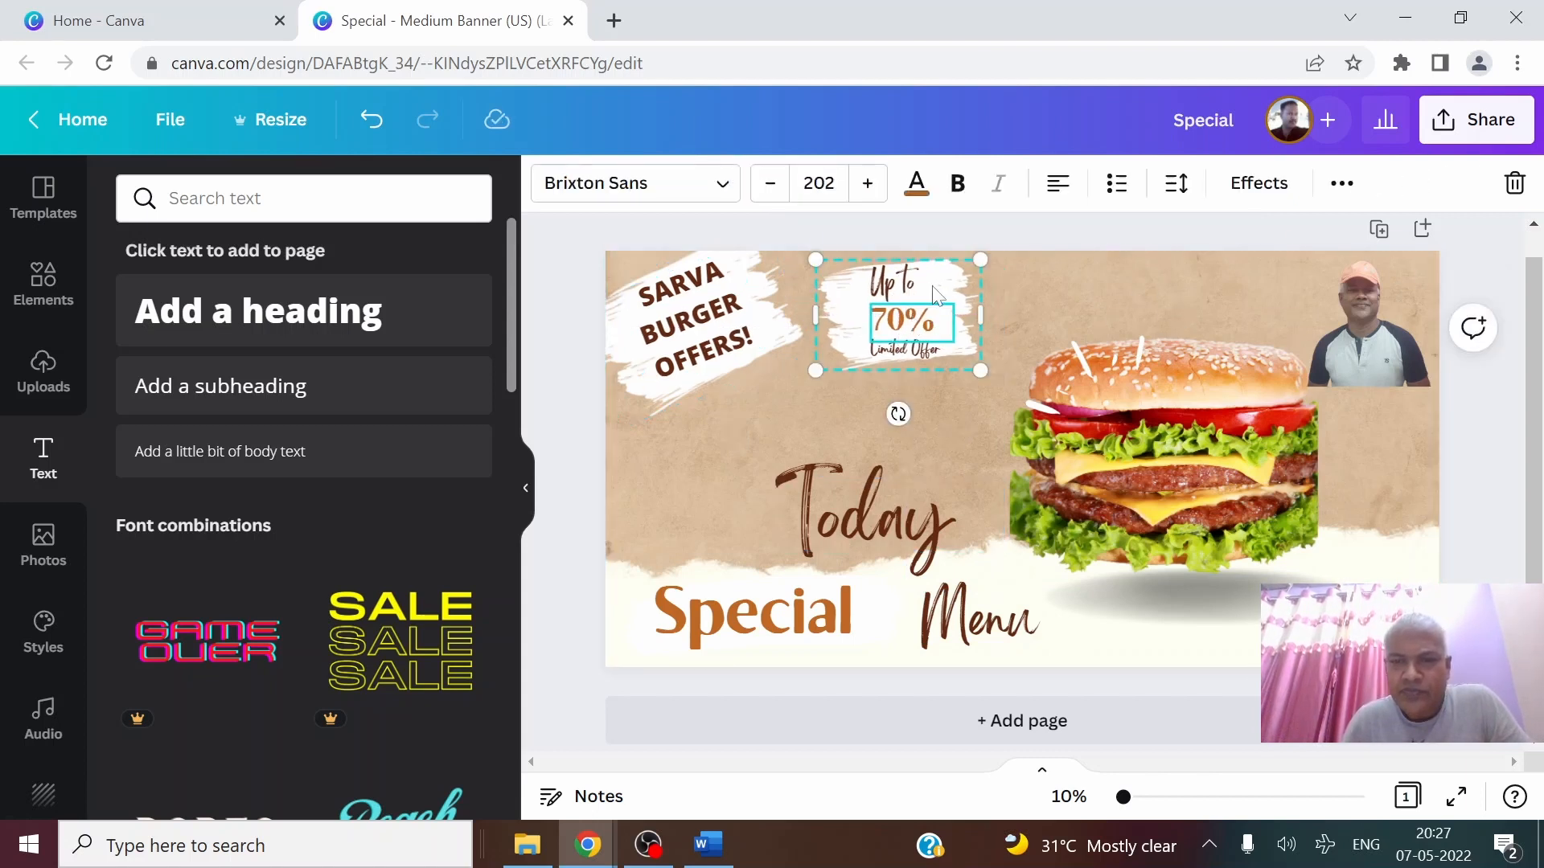
pyautogui.click(936, 295)
# Ungroup the "SARVA BURGER OFFERS!" text from its brush stroke and duplicate the brush stroke
pyautogui.click(860, 514)
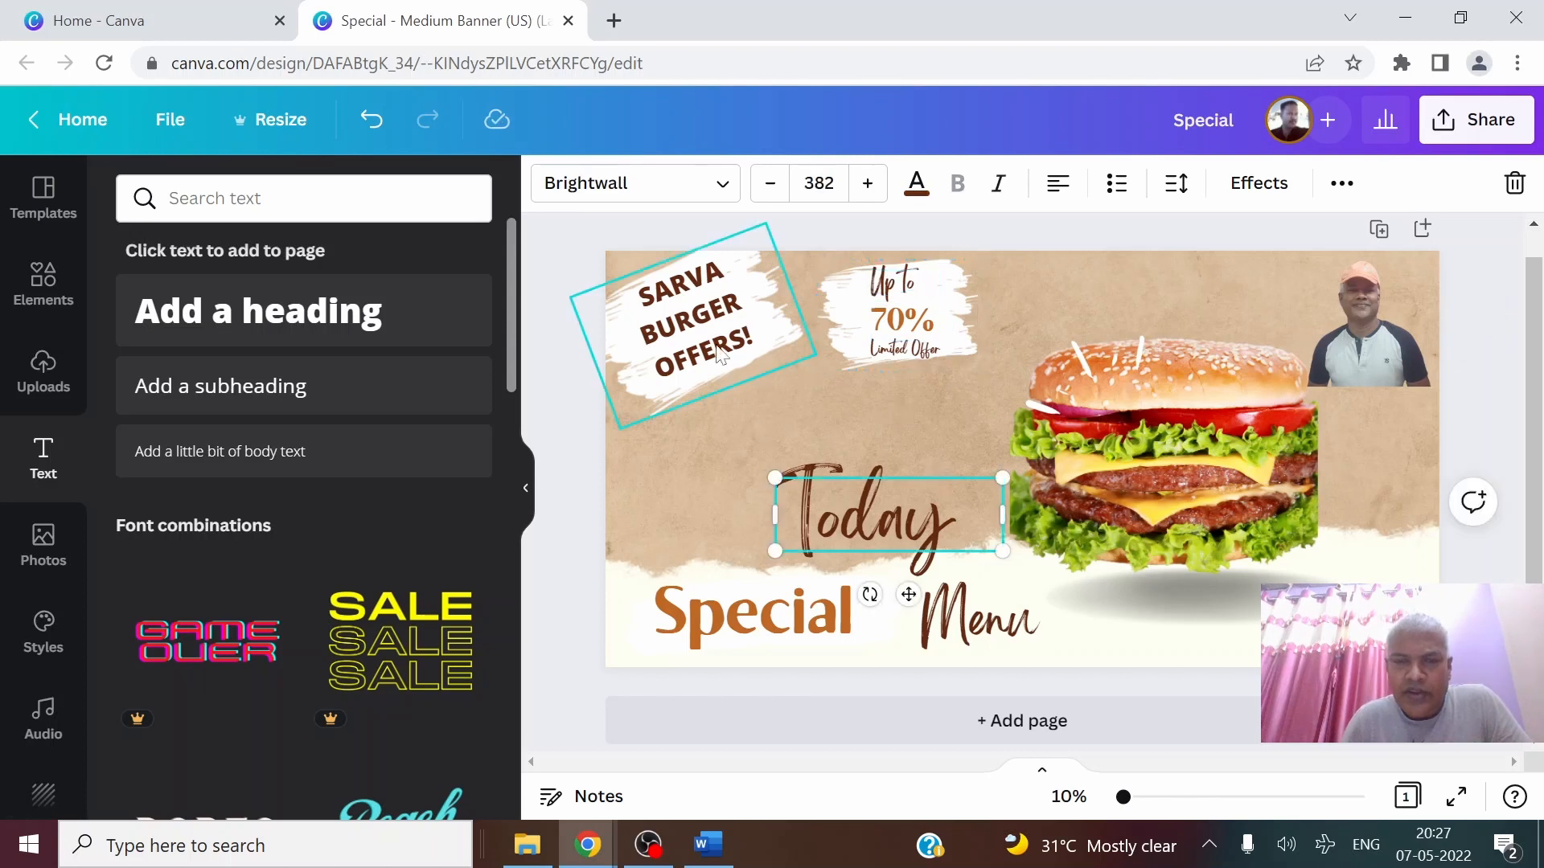
pyautogui.click(692, 322)
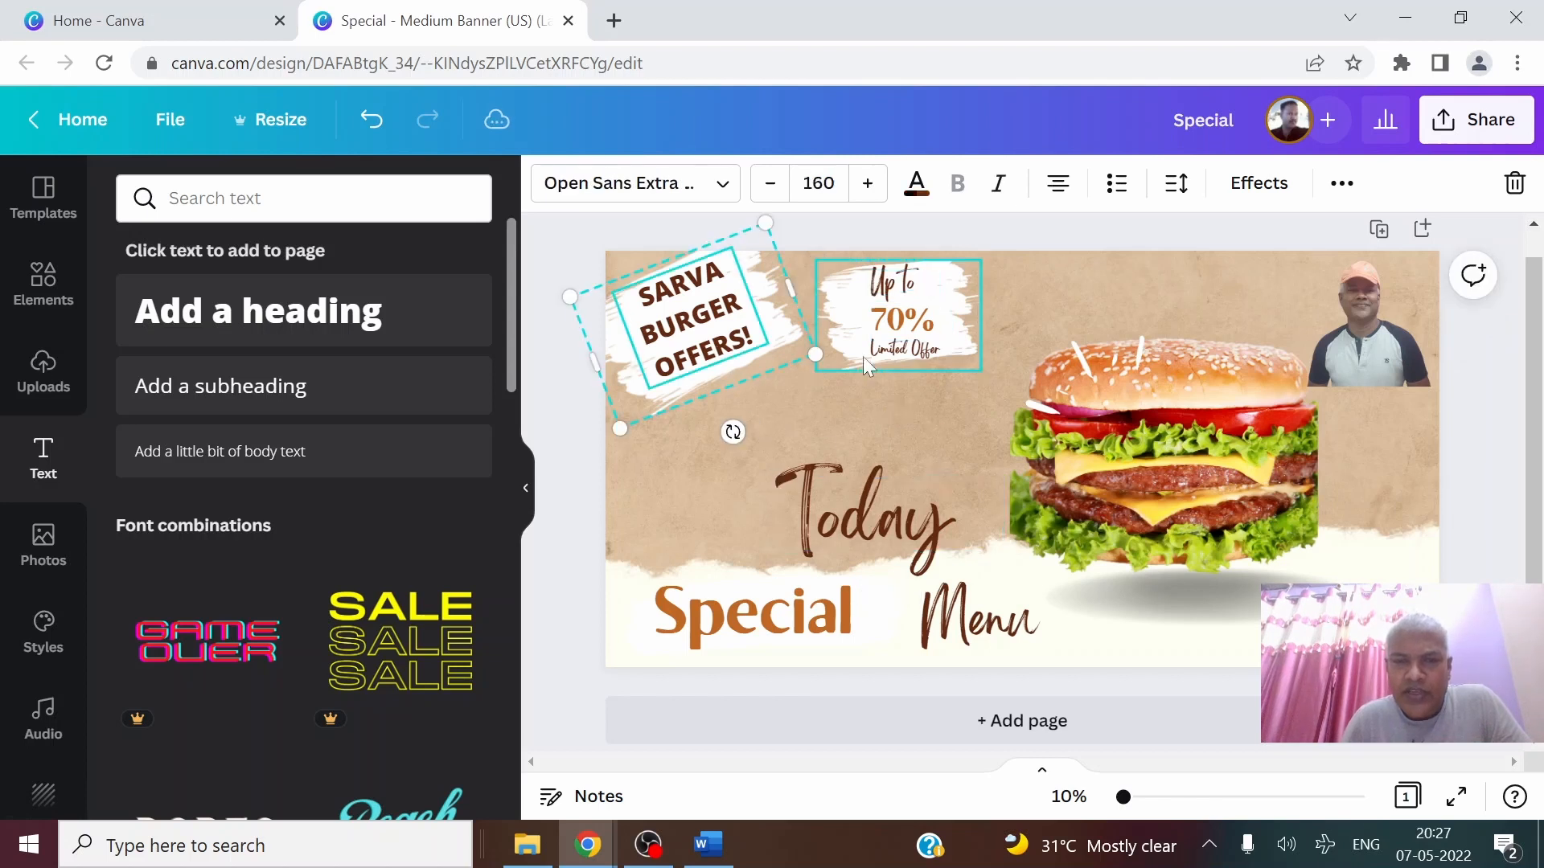
pyautogui.click(1341, 183)
pyautogui.click(961, 242)
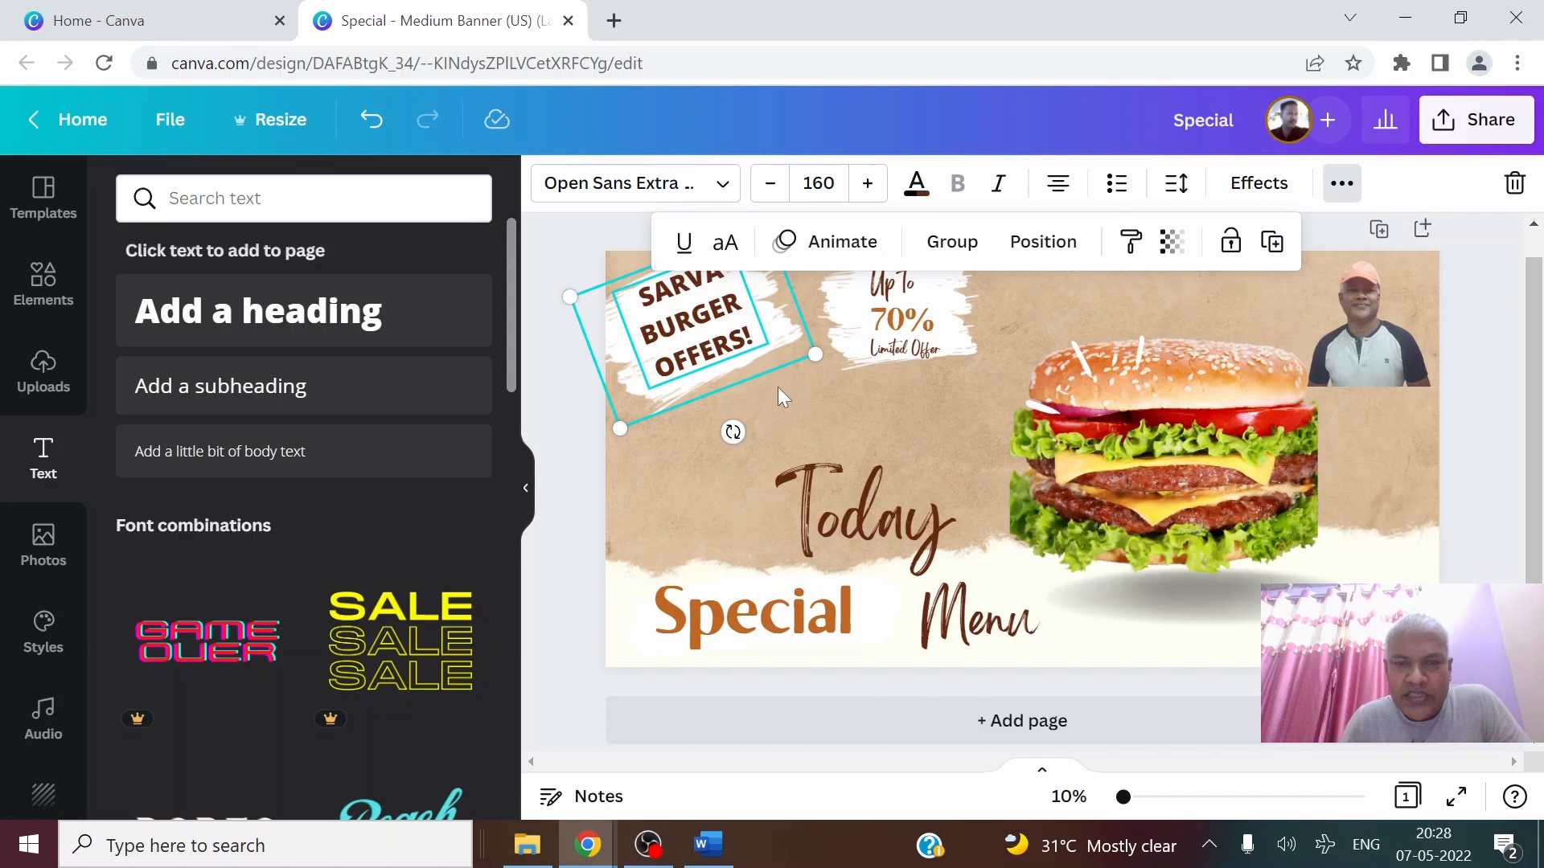
pyautogui.click(789, 388)
pyautogui.click(797, 342)
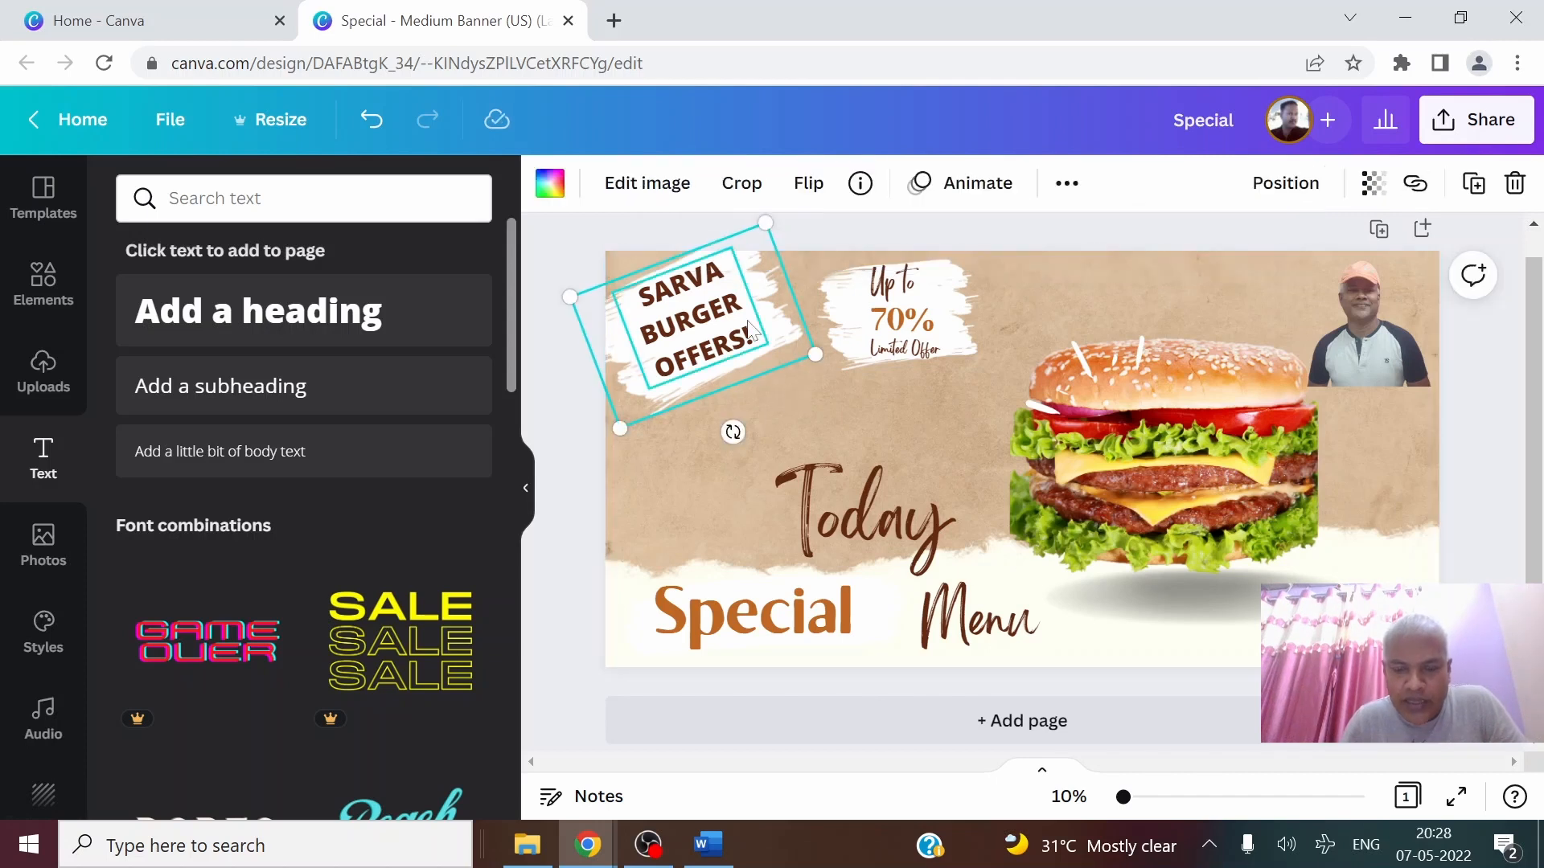
pyautogui.hotkey('ctrl', 'd')
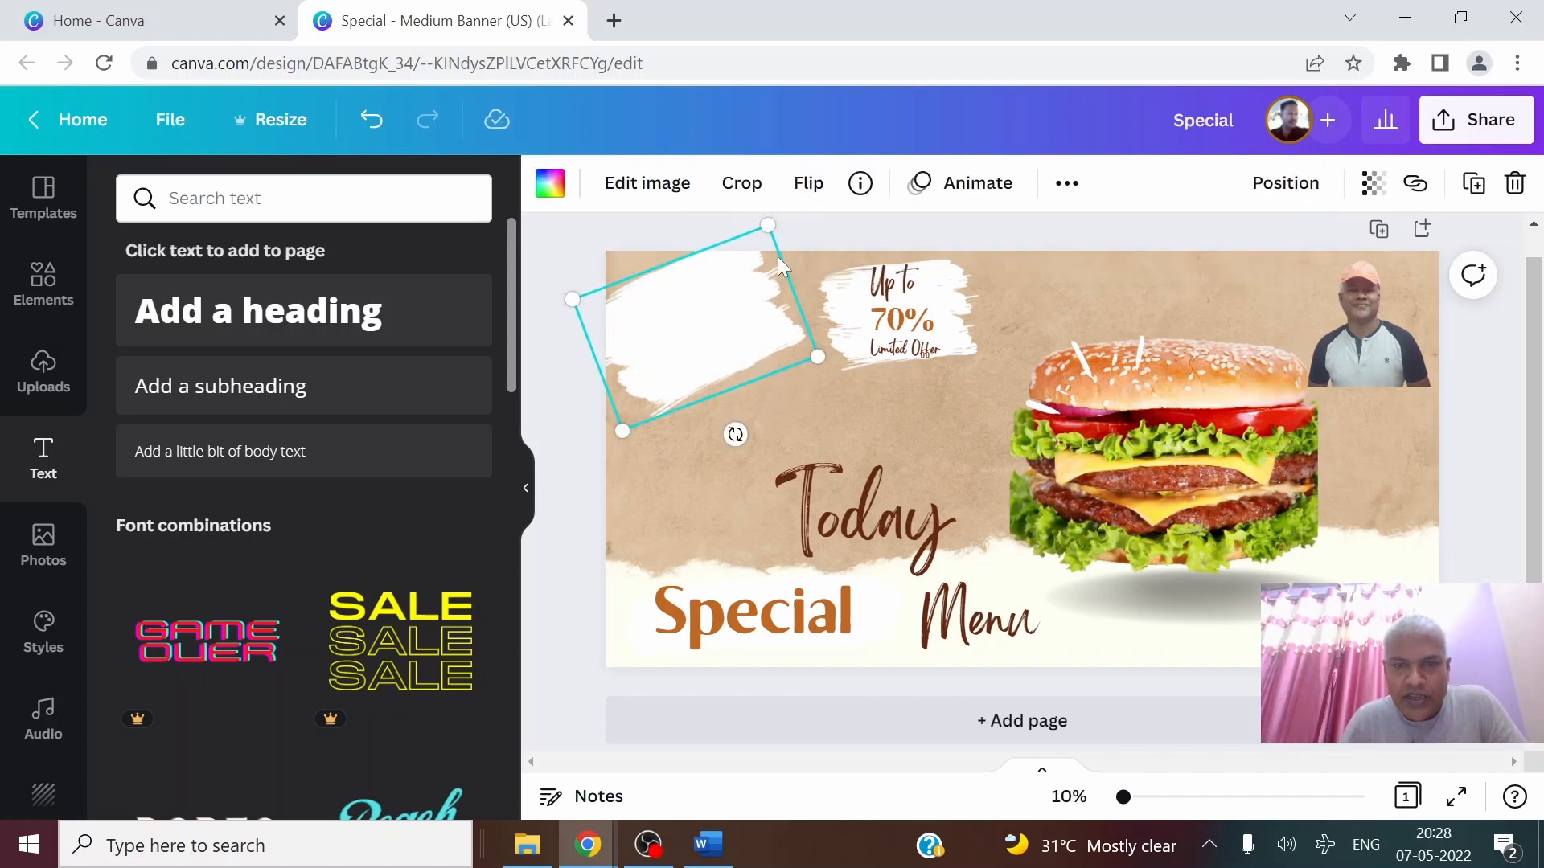
# Move the duplicated brush stroke right to the space above the burger, beside the portrait
pyautogui.click(815, 388)
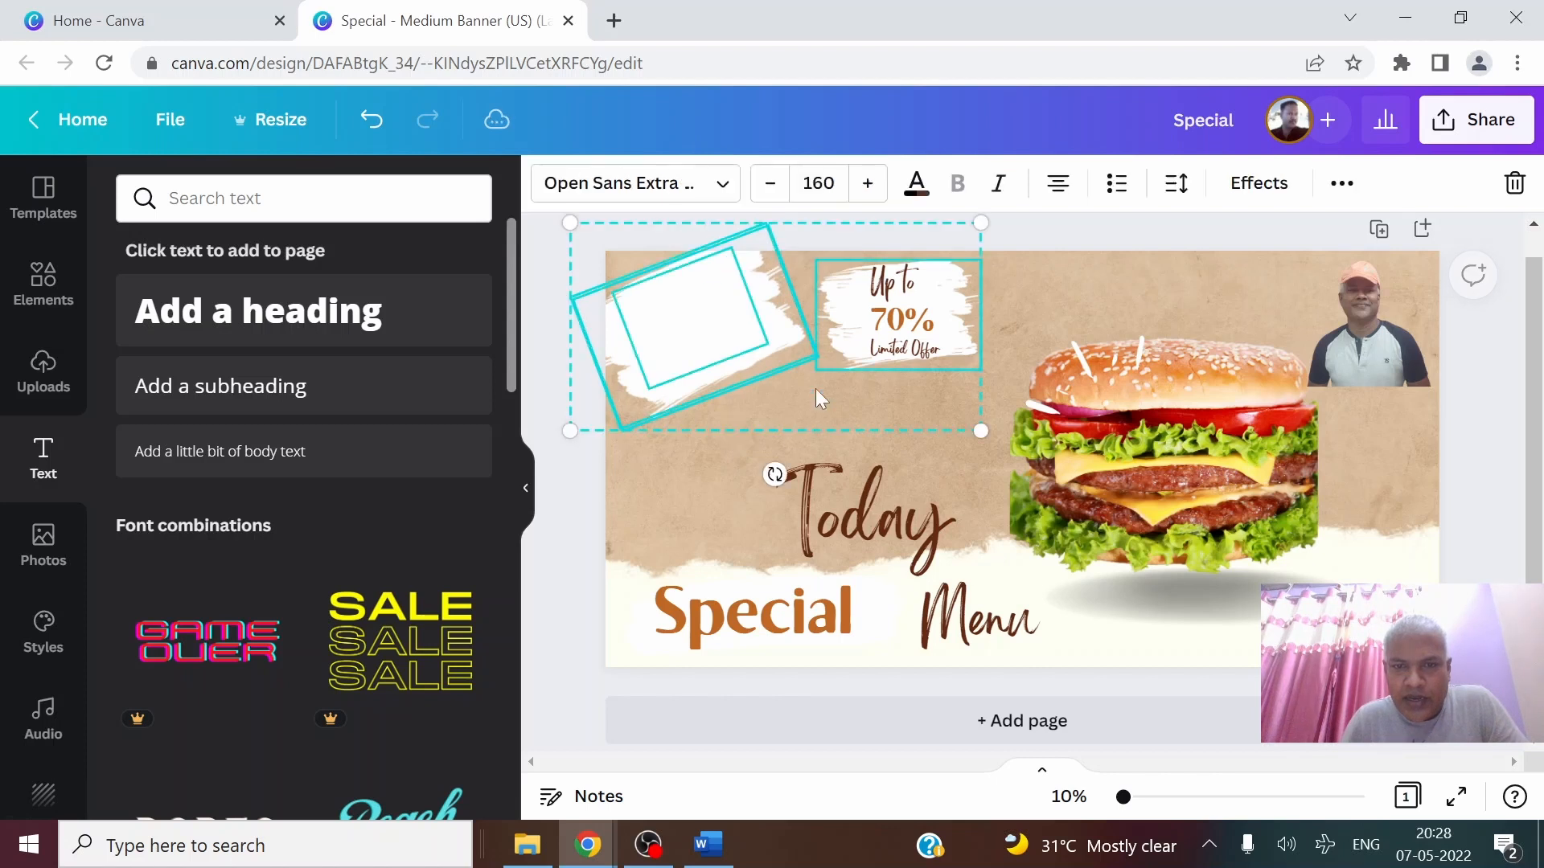
pyautogui.click(763, 413)
pyautogui.click(767, 352)
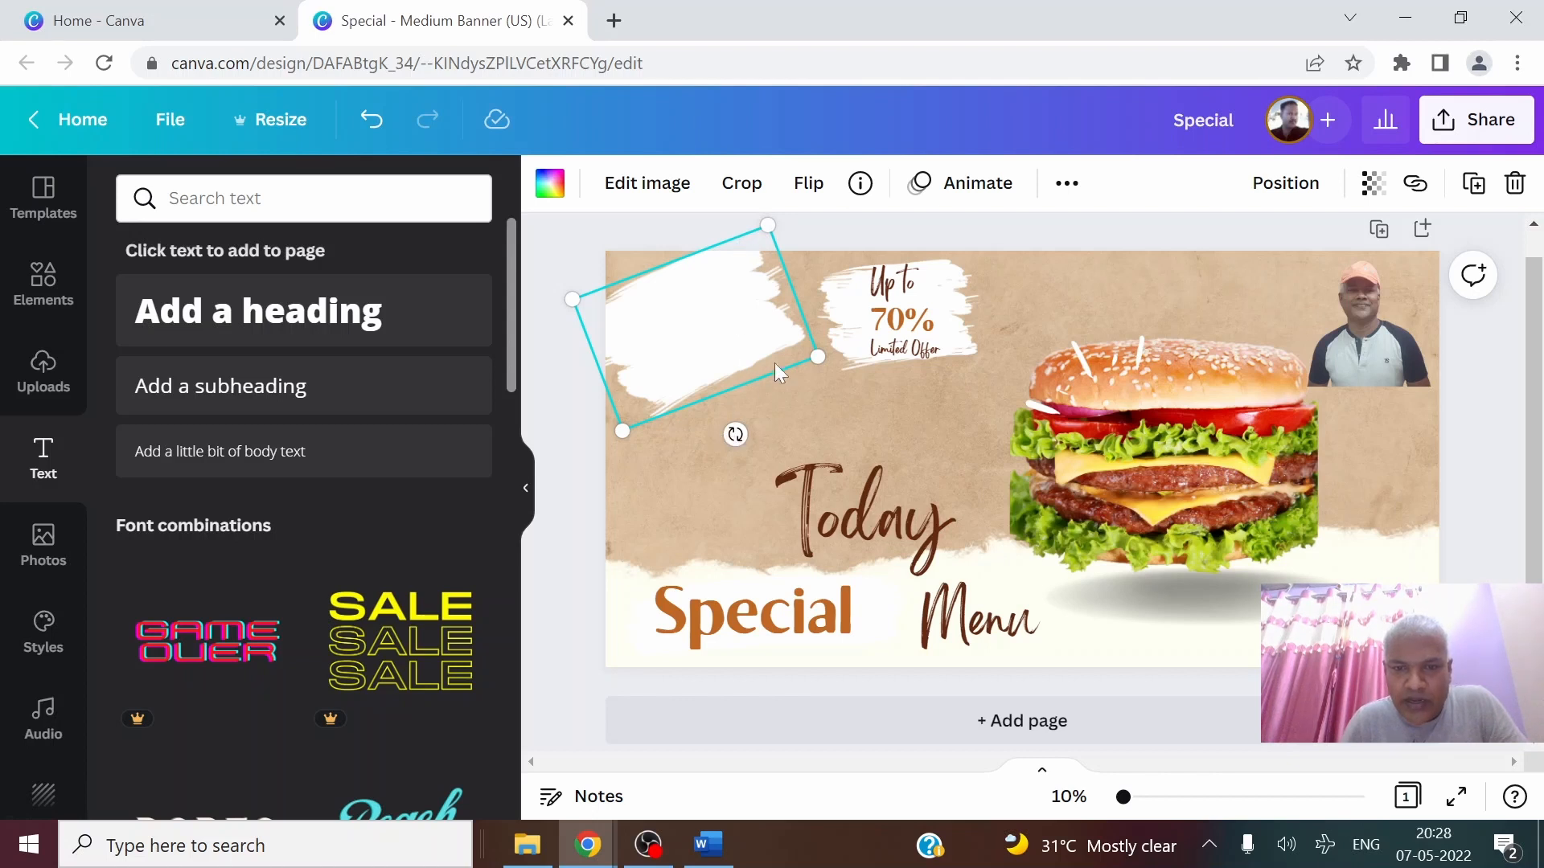
pyautogui.moveTo(777, 370); pyautogui.dragTo(1256, 365)
pyautogui.click(572, 458)
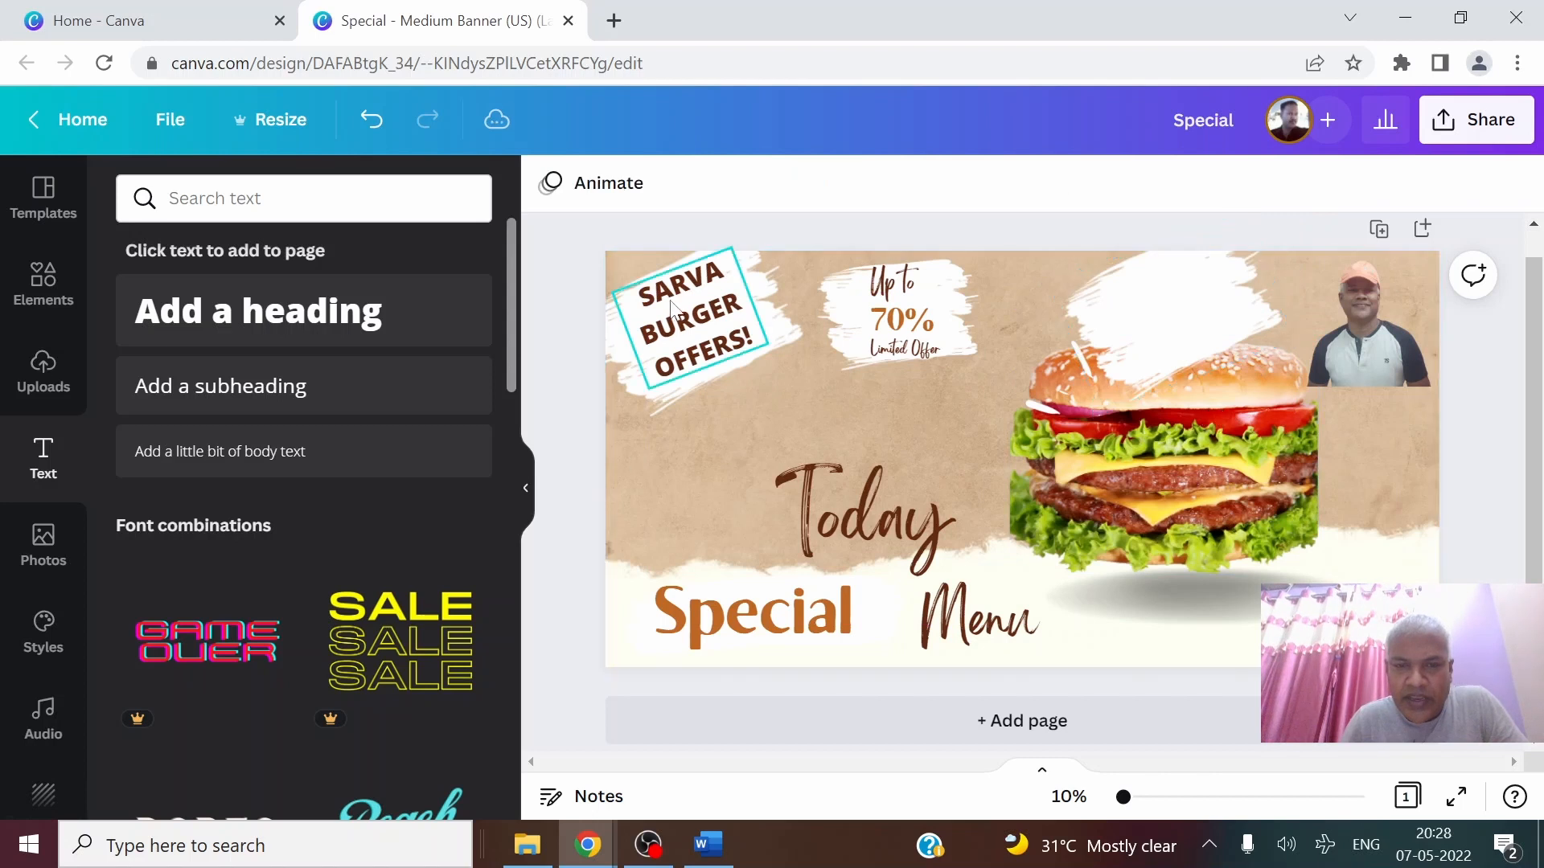
# Regroup the tilted "SARVA BURGER OFFERS!" text with its original brush stroke
pyautogui.click(668, 289)
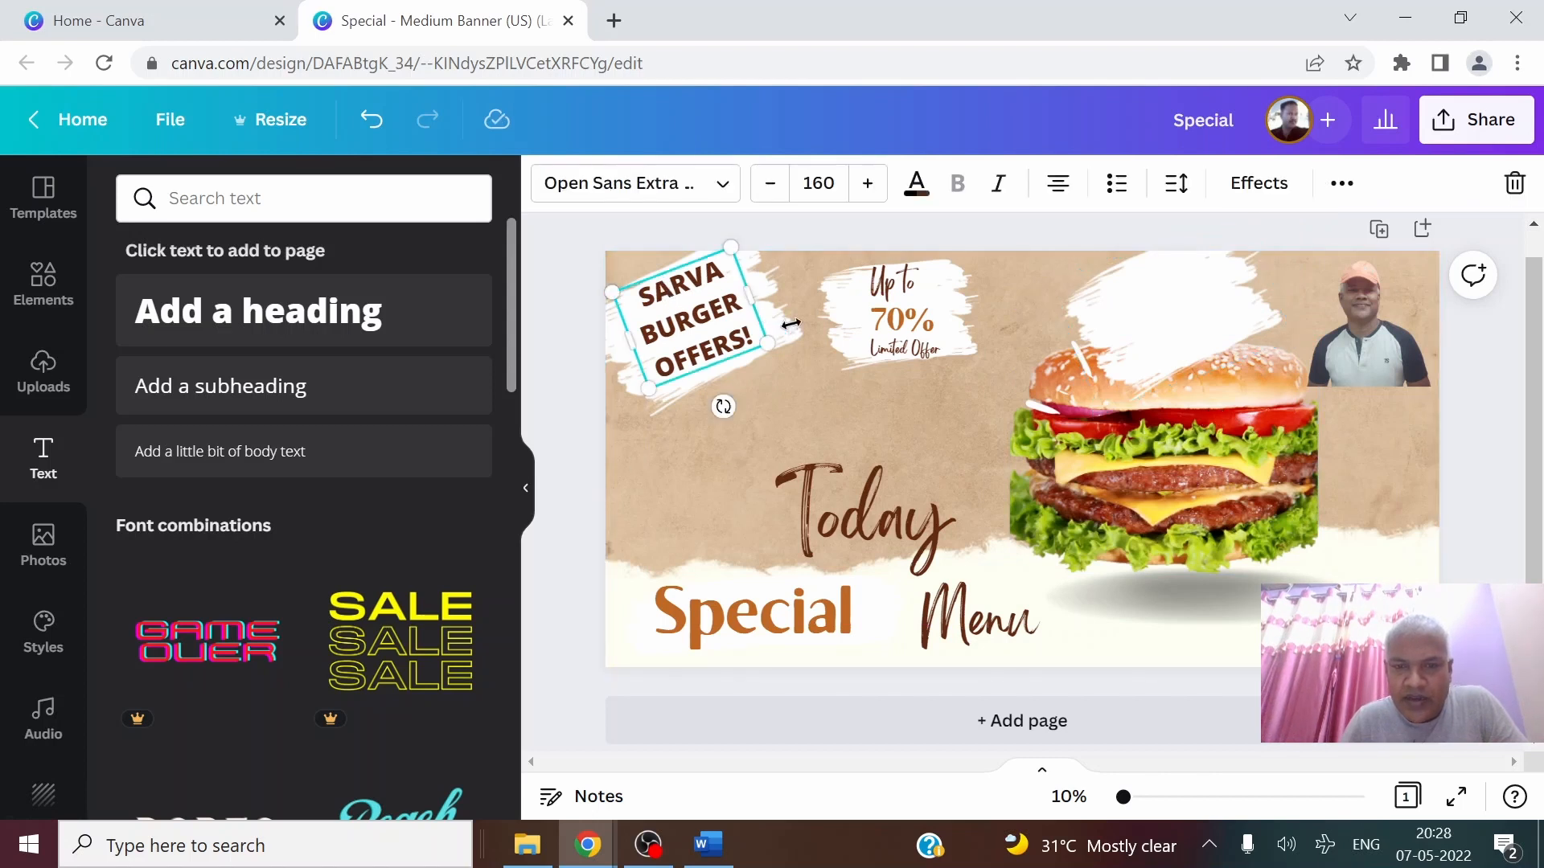
pyautogui.click(748, 361)
pyautogui.keyDown('shift'); pyautogui.click(735, 349); pyautogui.keyUp('shift')
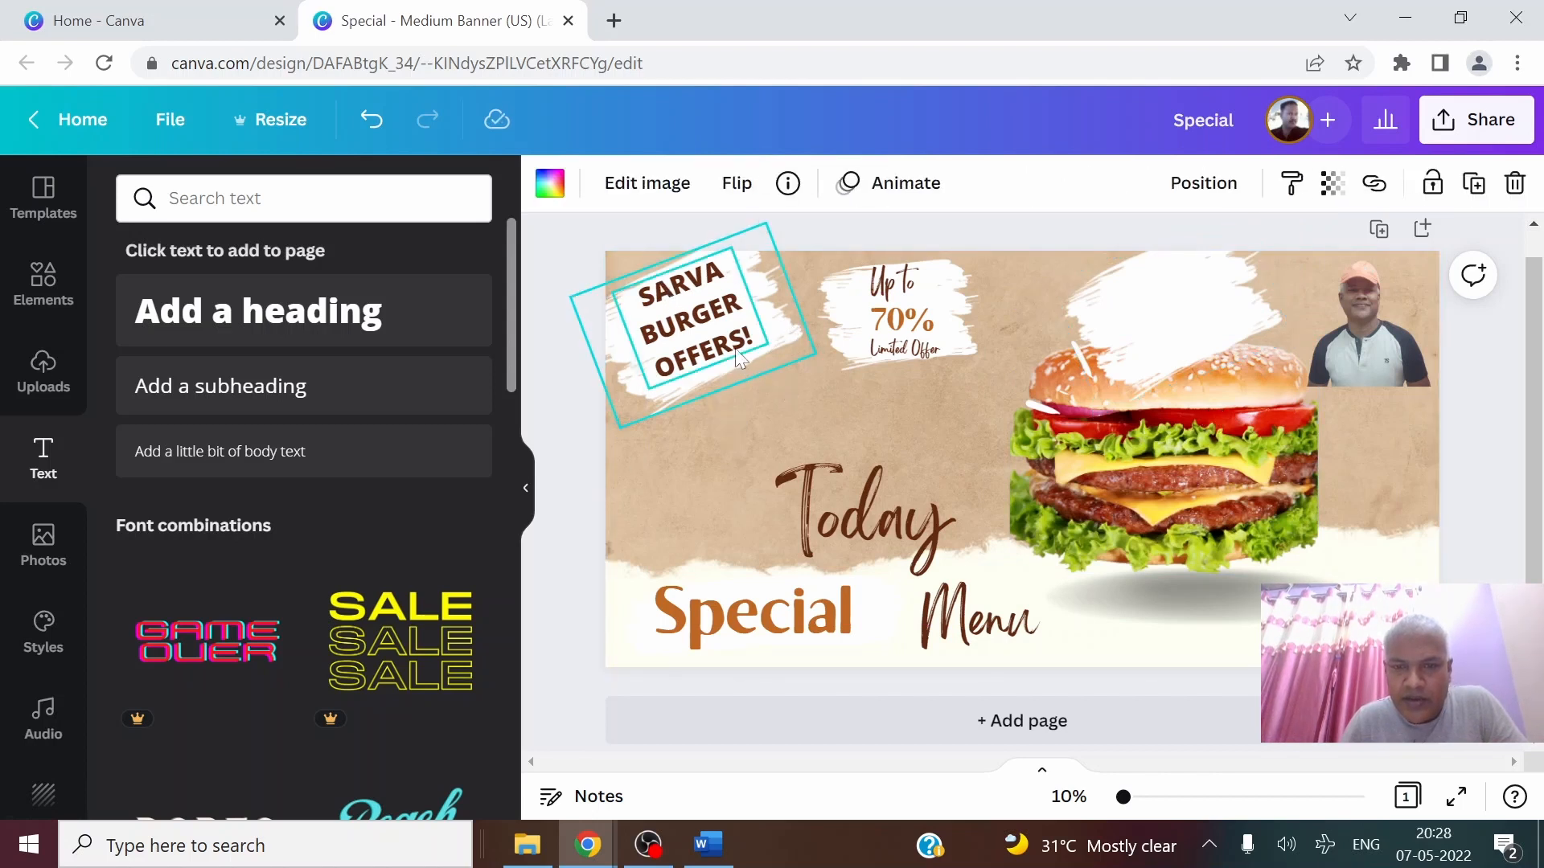
pyautogui.click(1341, 183)
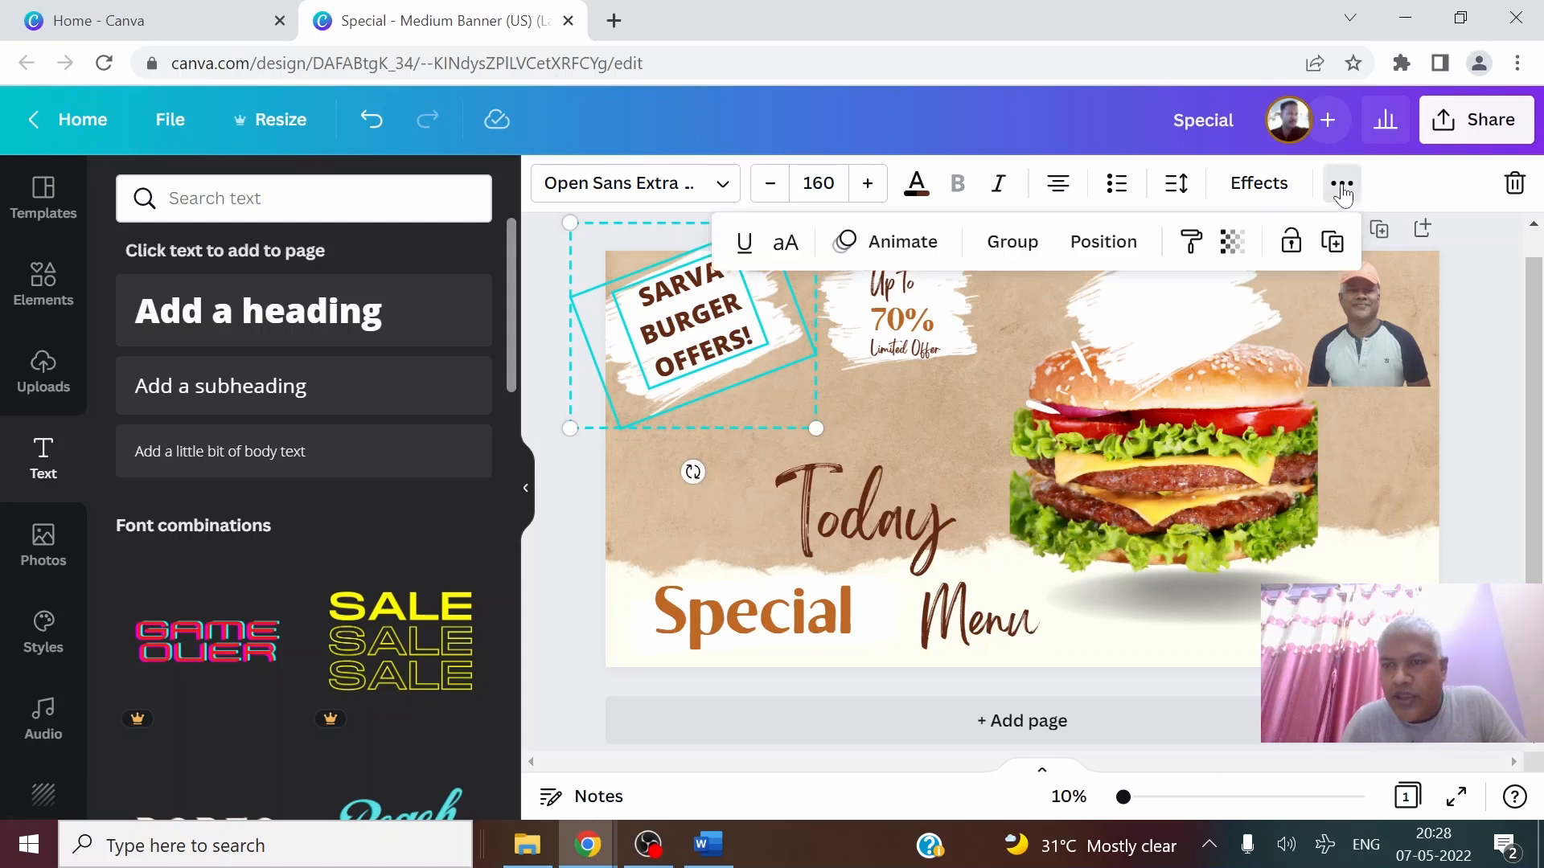
pyautogui.click(1029, 243)
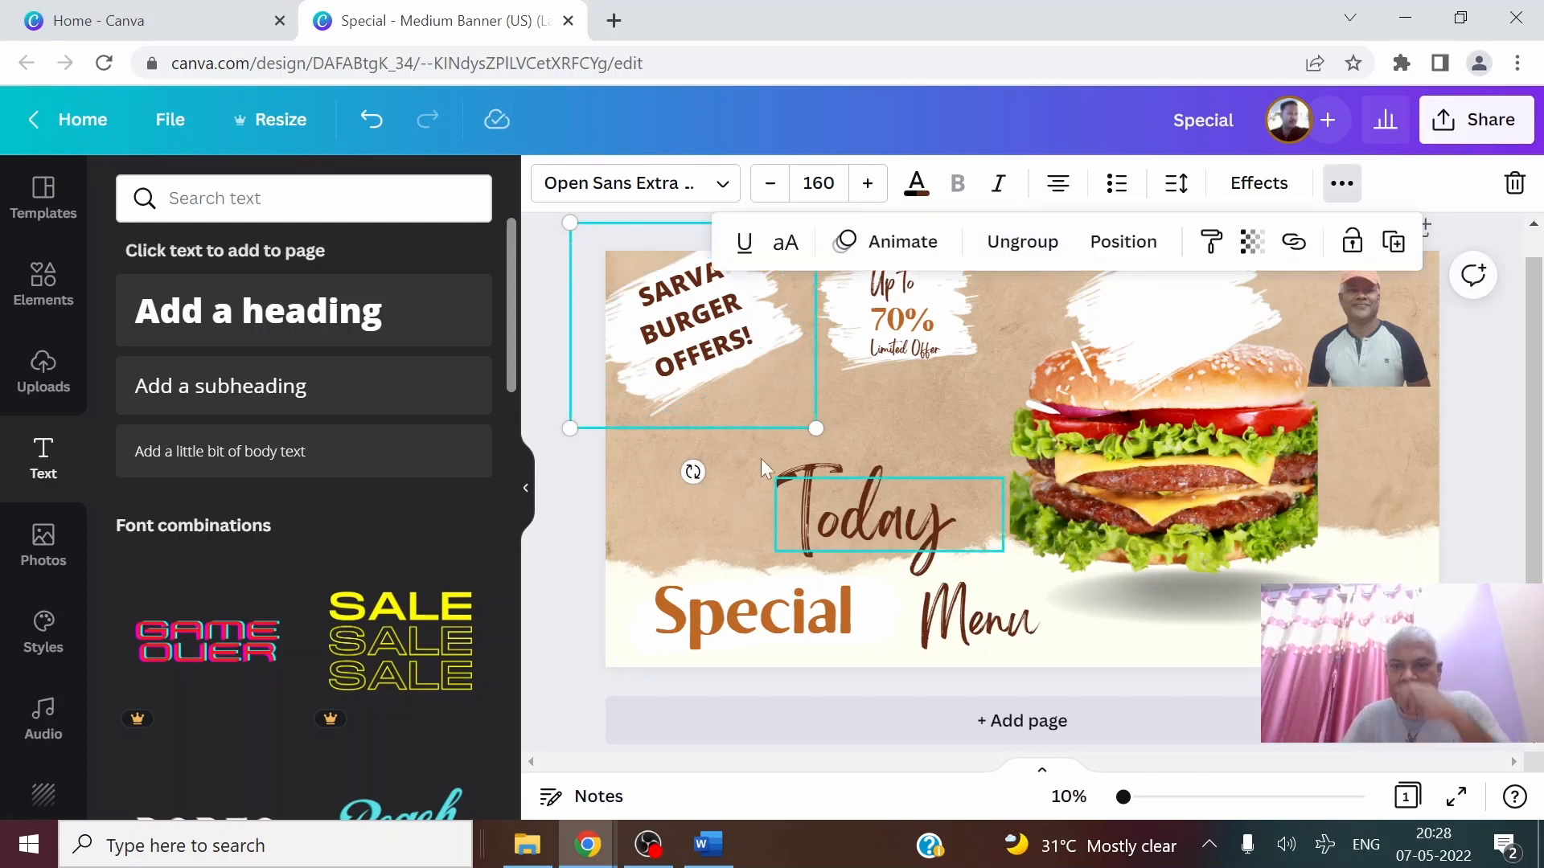
pyautogui.click(896, 410)
# Straighten the duplicated brush stroke above the burger and add two default headings, placing one of them over the stroke
pyautogui.click(1076, 325)
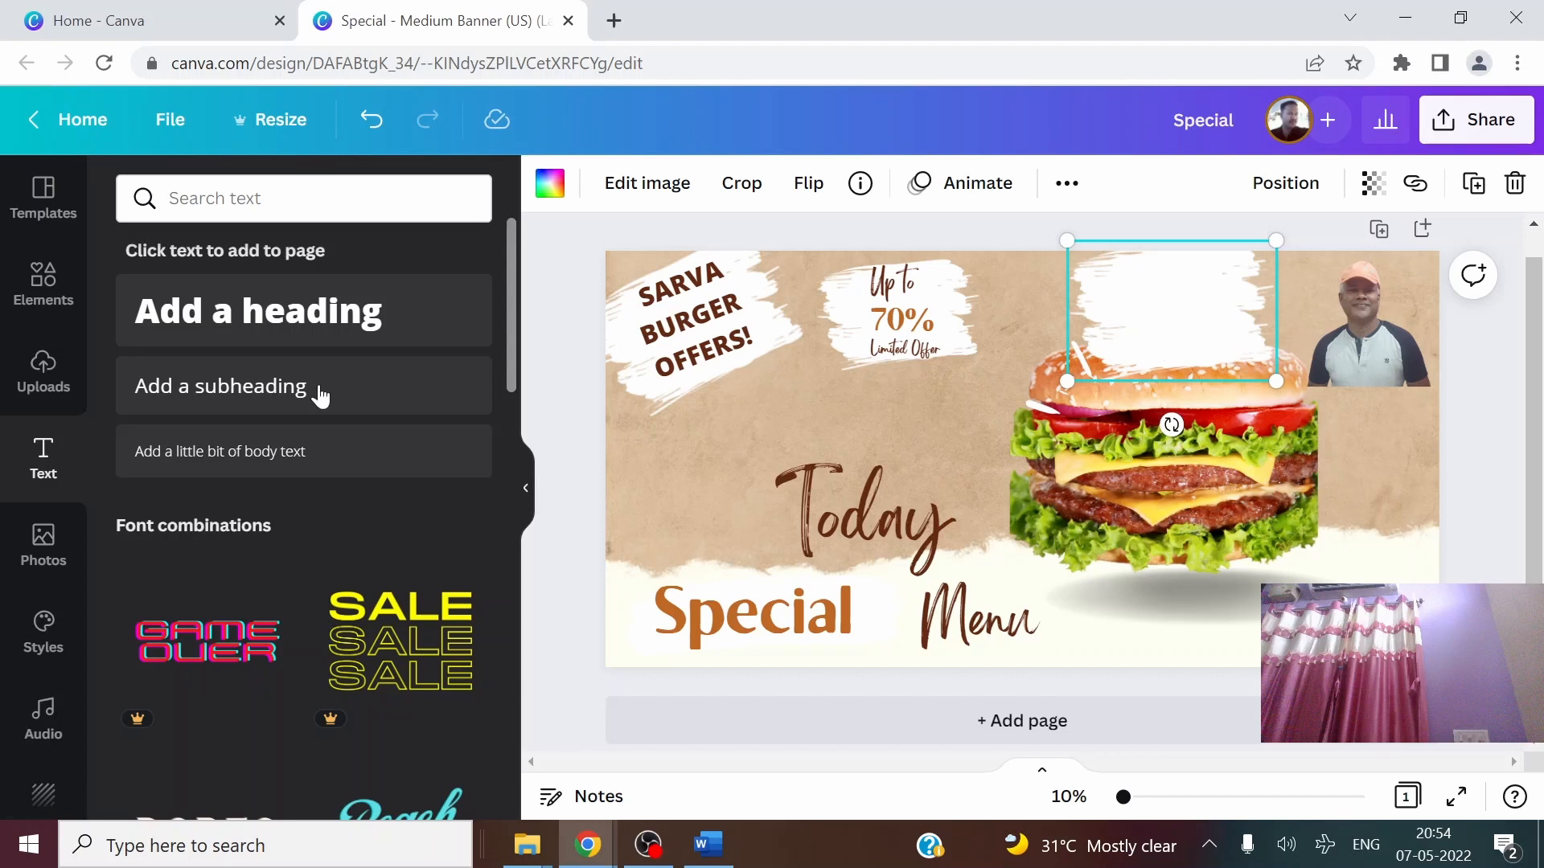
pyautogui.click(286, 314)
pyautogui.moveTo(285, 314); pyautogui.dragTo(1175, 296)
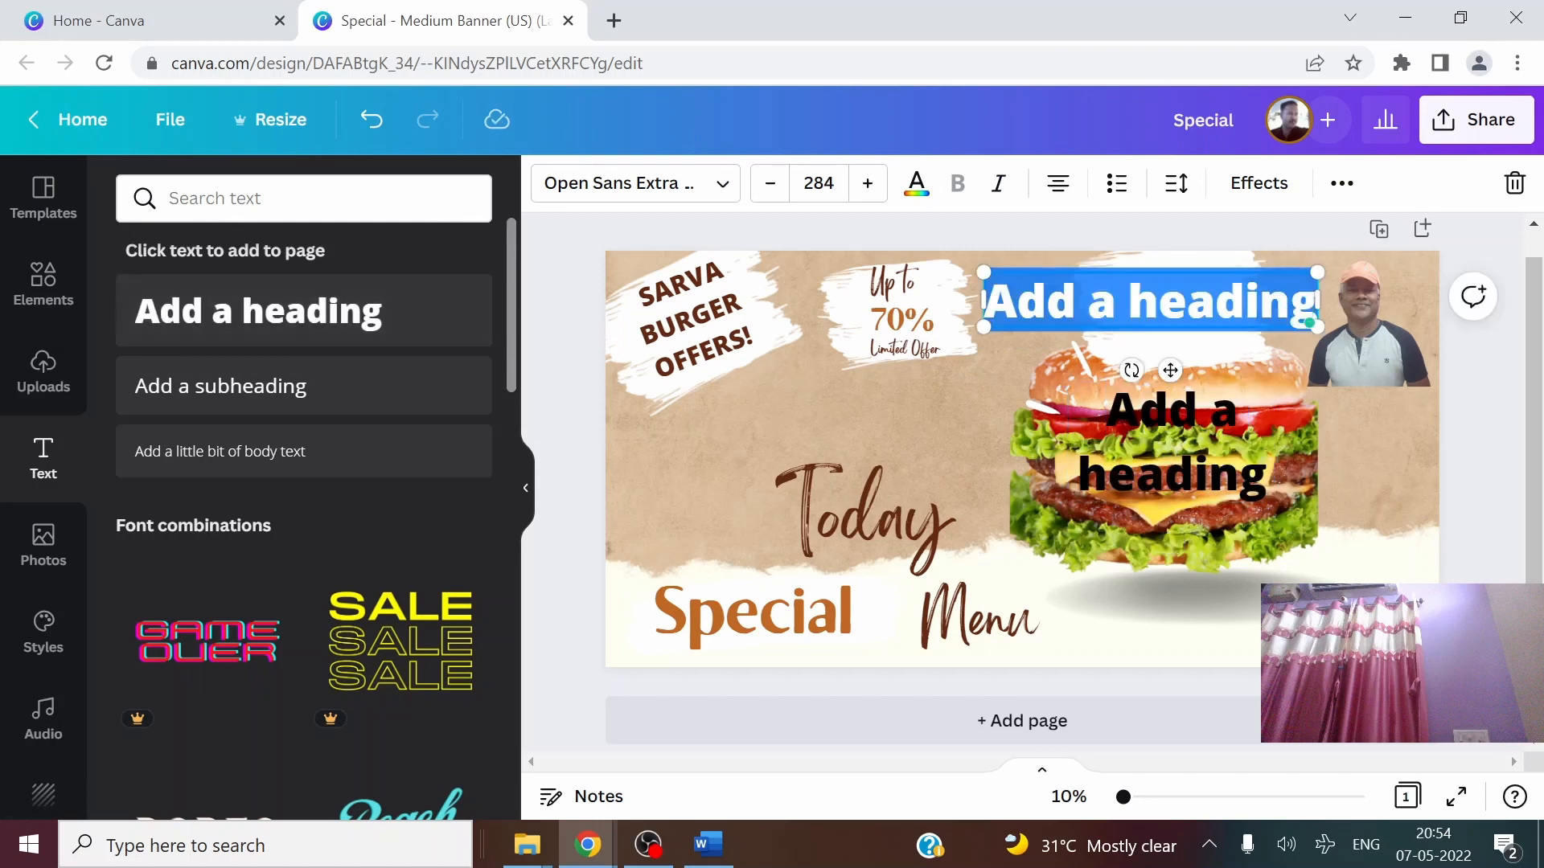
# Reduce the font size of the heading over the brush stroke above the burger to 218
pyautogui.doubleClick(1030, 301)
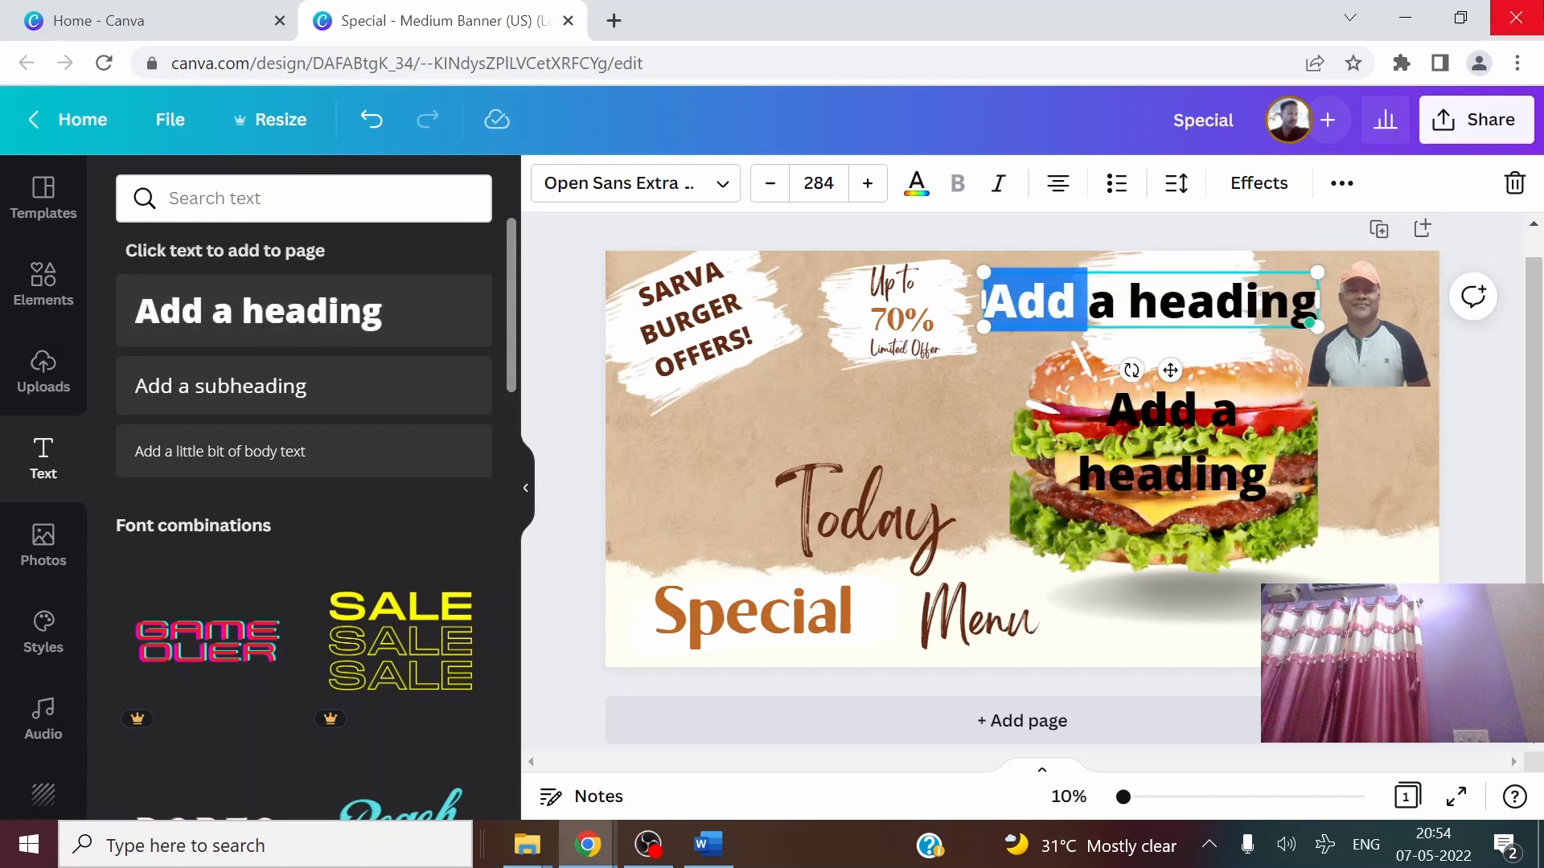
pyautogui.hotkey('ctrl', 'shift', 'Right')
pyautogui.hotkey('ctrl', 'shift', 'Right')
pyautogui.hotkey('ctrl', 'shift', 'Right')
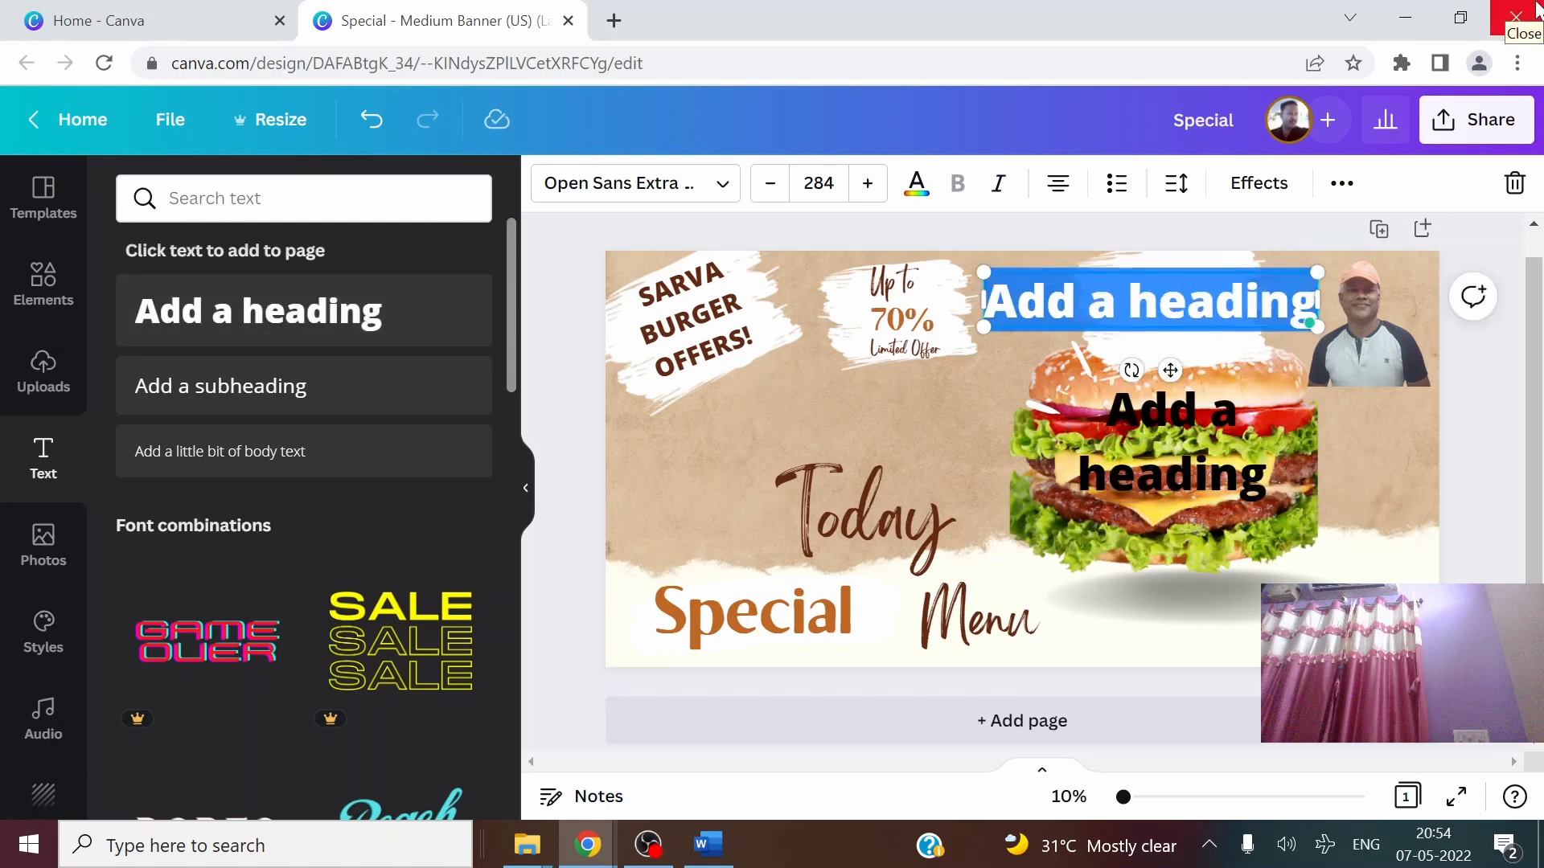
pyautogui.click(779, 188)
pyautogui.click(779, 188)
pyautogui.click(780, 190)
pyautogui.click(780, 190)
pyautogui.click(780, 189)
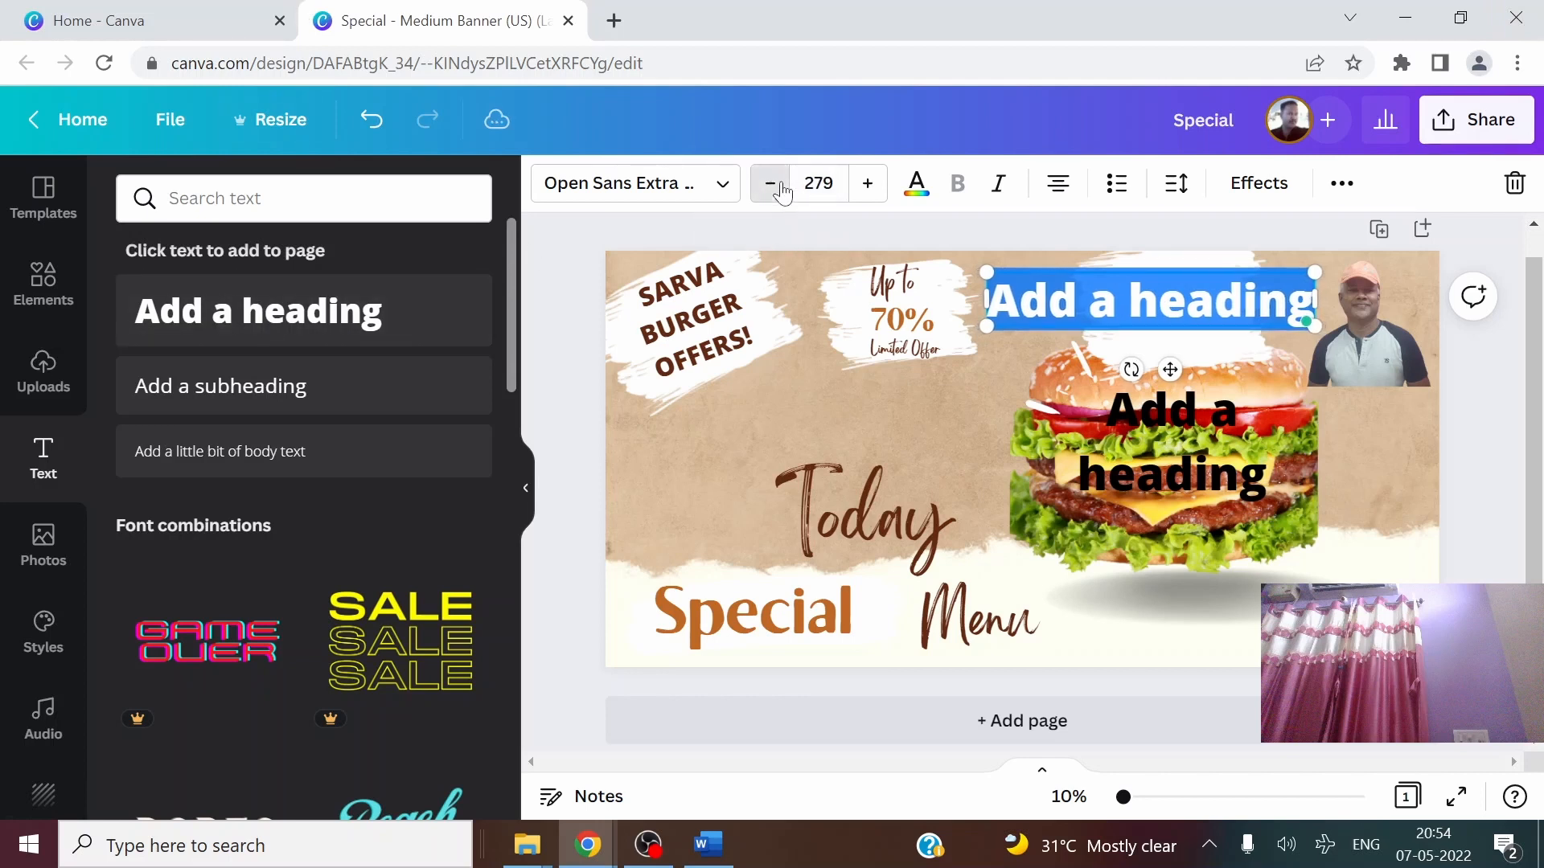
pyautogui.click(780, 190)
pyautogui.click(780, 190)
pyautogui.click(780, 189)
pyautogui.click(780, 190)
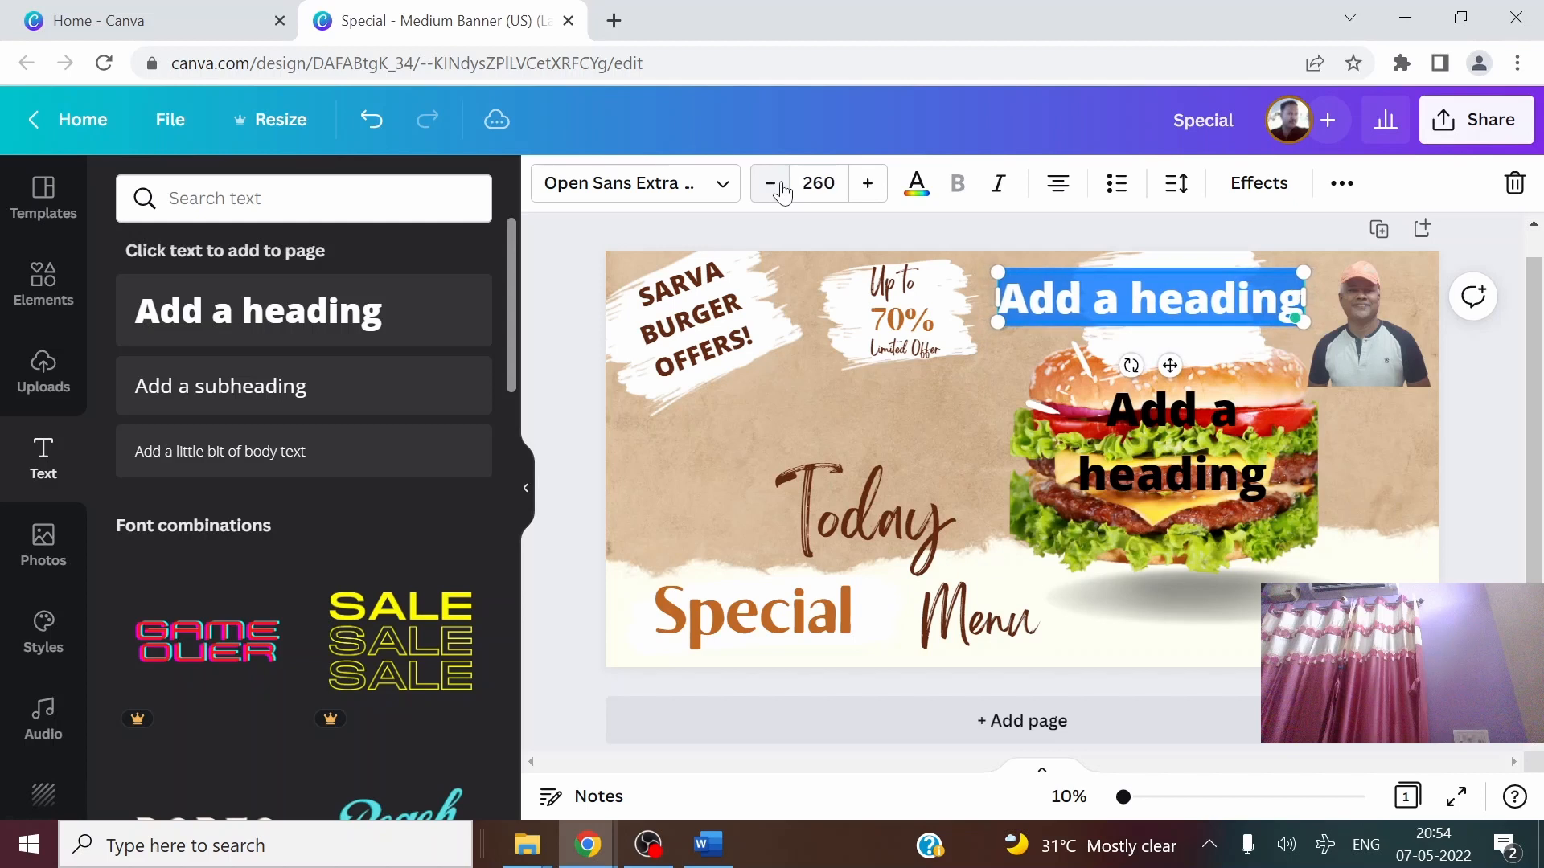
pyautogui.click(780, 190)
pyautogui.click(780, 190)
pyautogui.click(780, 190)
pyautogui.click(780, 190)
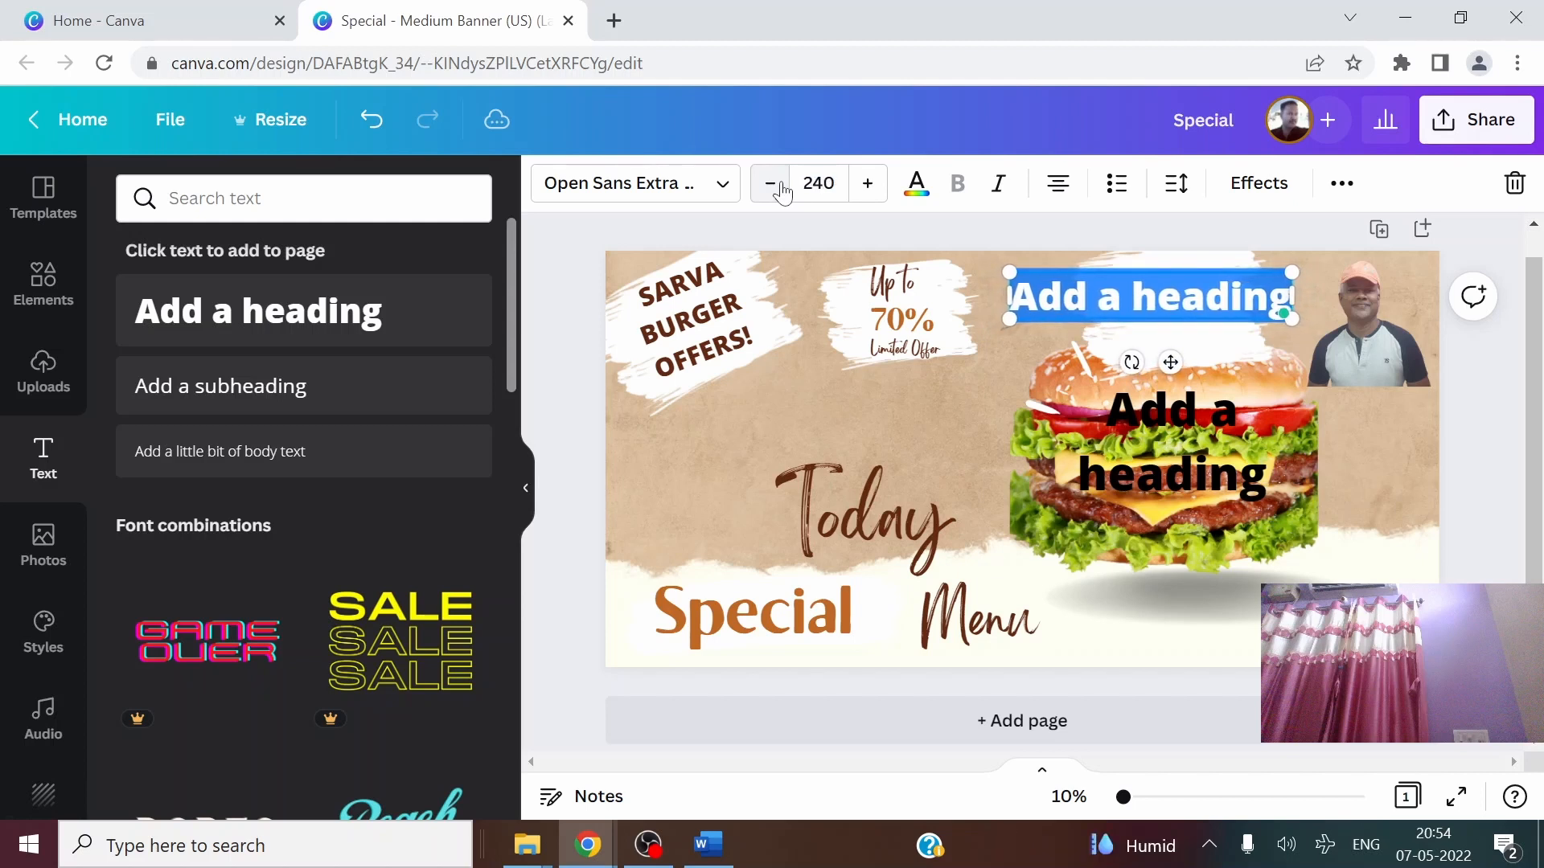
pyautogui.click(780, 190)
pyautogui.click(780, 190)
pyautogui.click(780, 190)
pyautogui.click(780, 190)
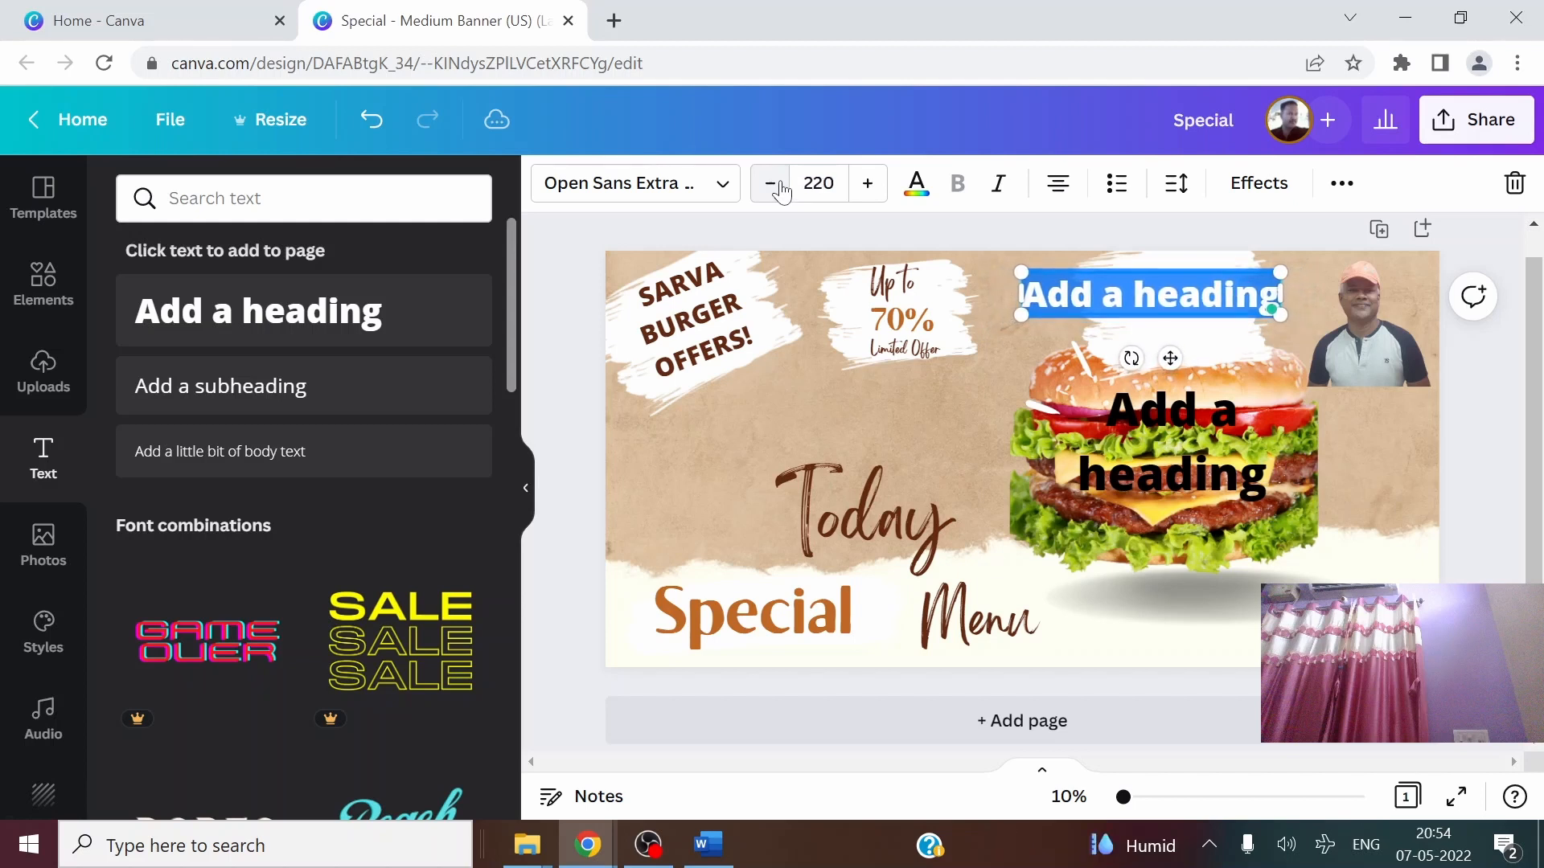
pyautogui.click(779, 190)
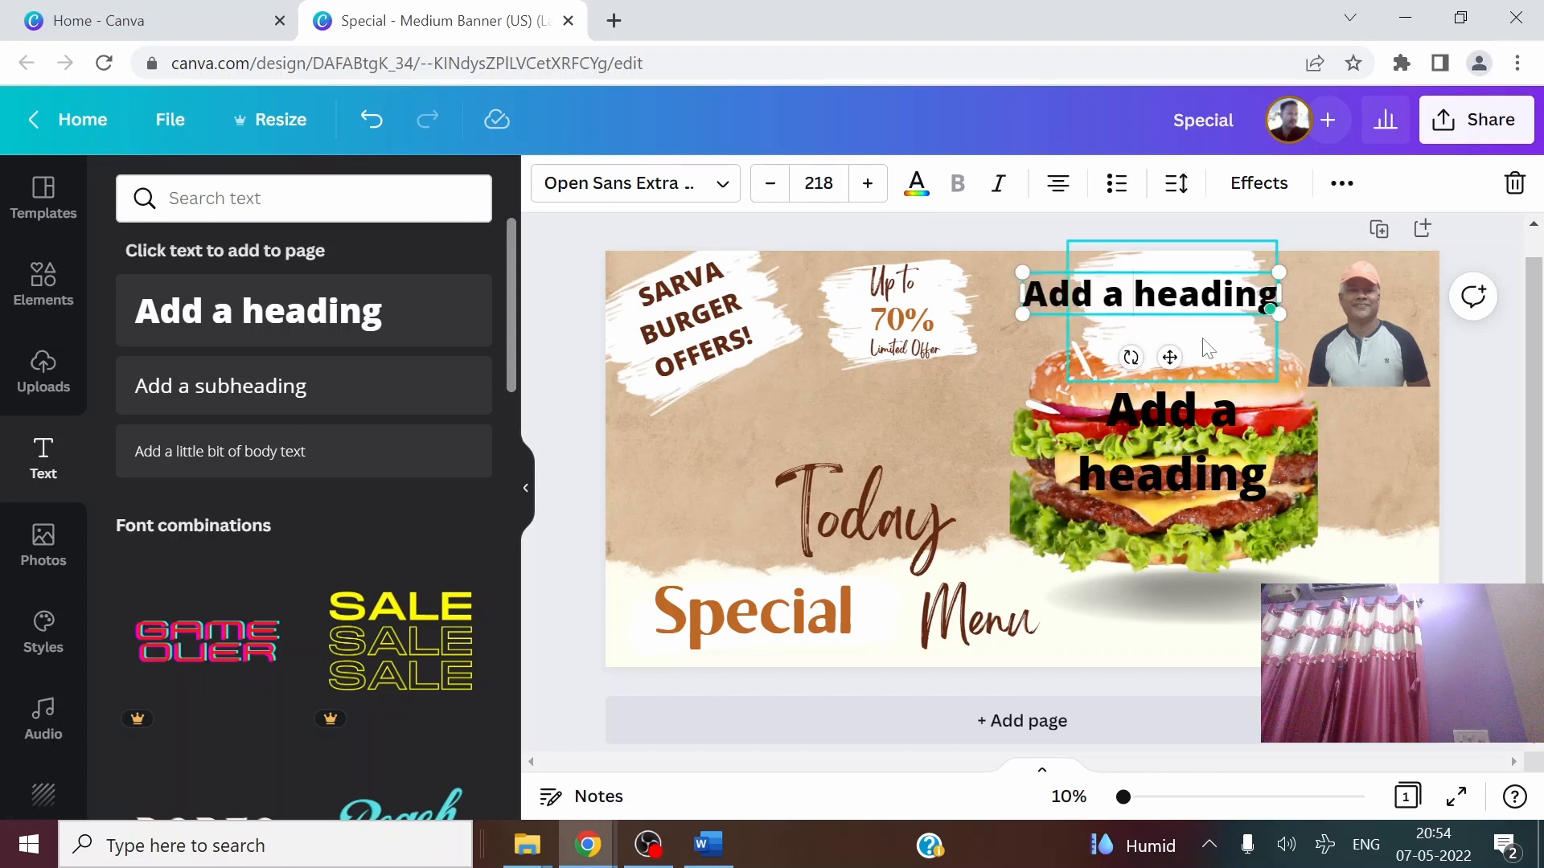
# Centre the heading on the brush stroke above the burger and replace its text with "Buy today!"
pyautogui.press('Return')
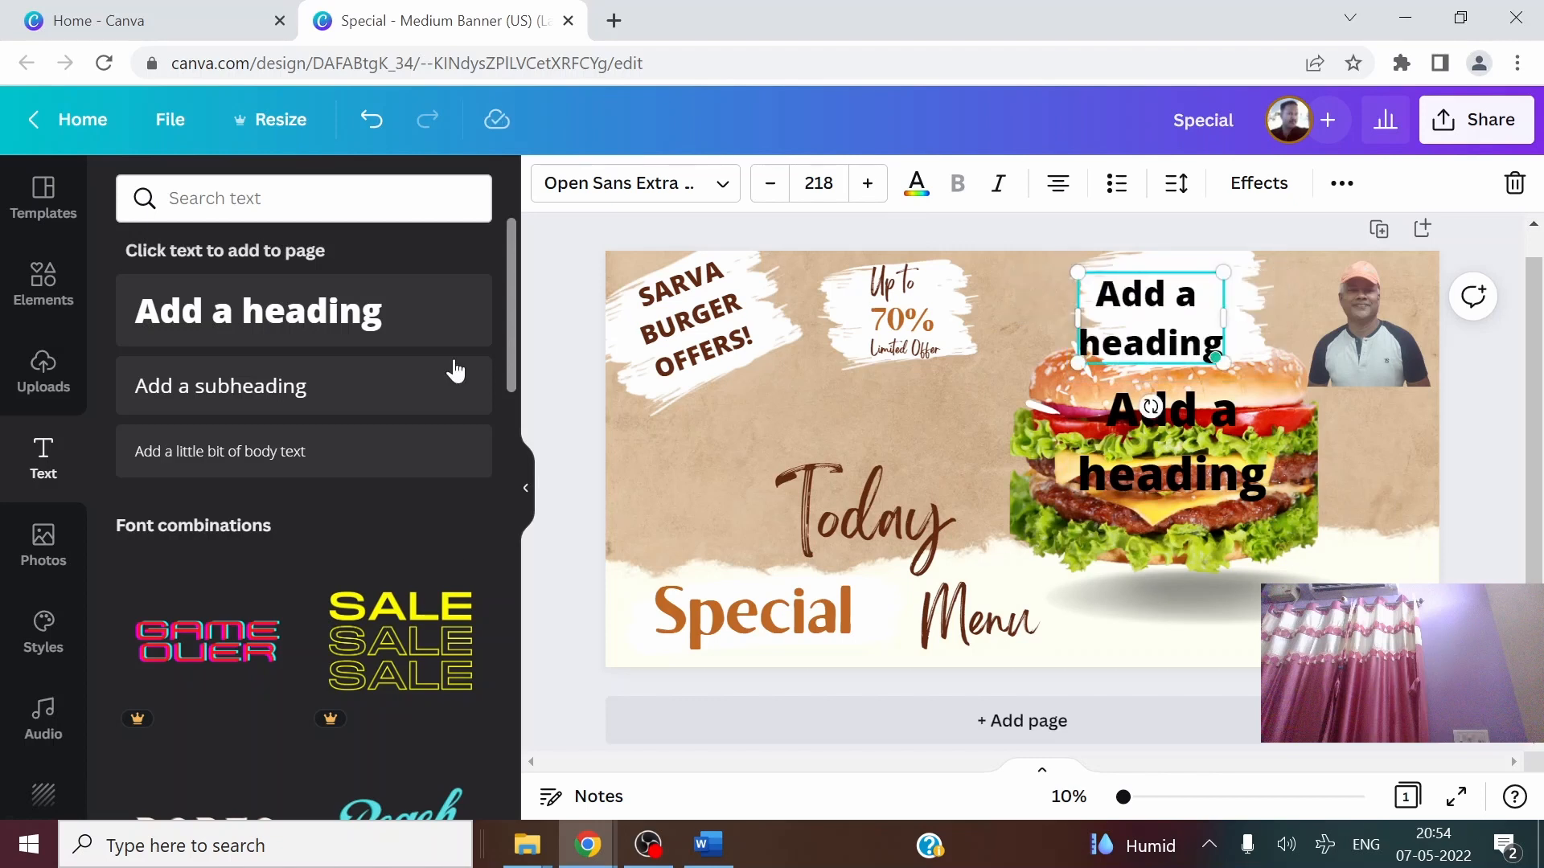
pyautogui.moveTo(1175, 271); pyautogui.dragTo(1196, 255)
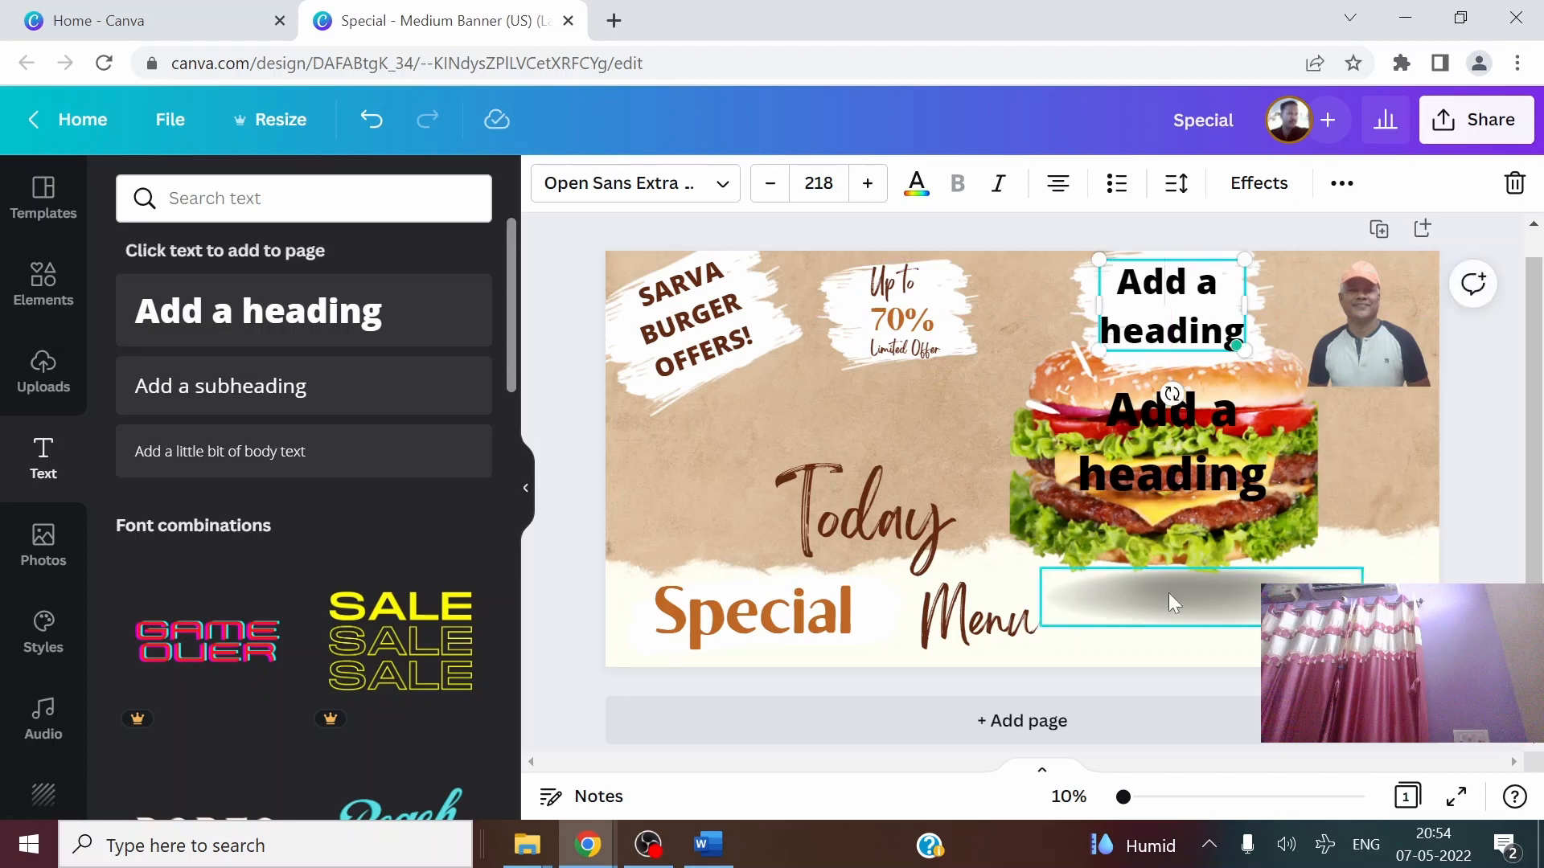
pyautogui.press('Delete')
pyautogui.press('Delete')
pyautogui.press('Delete')
pyautogui.press('Delete')
pyautogui.press('Delete')
pyautogui.press('Delete')
pyautogui.press('Delete')
pyautogui.press('Delete')
pyautogui.press('Delete')
pyautogui.press('Delete')
pyautogui.press('Delete')
pyautogui.press('Delete')
pyautogui.press('Delete')
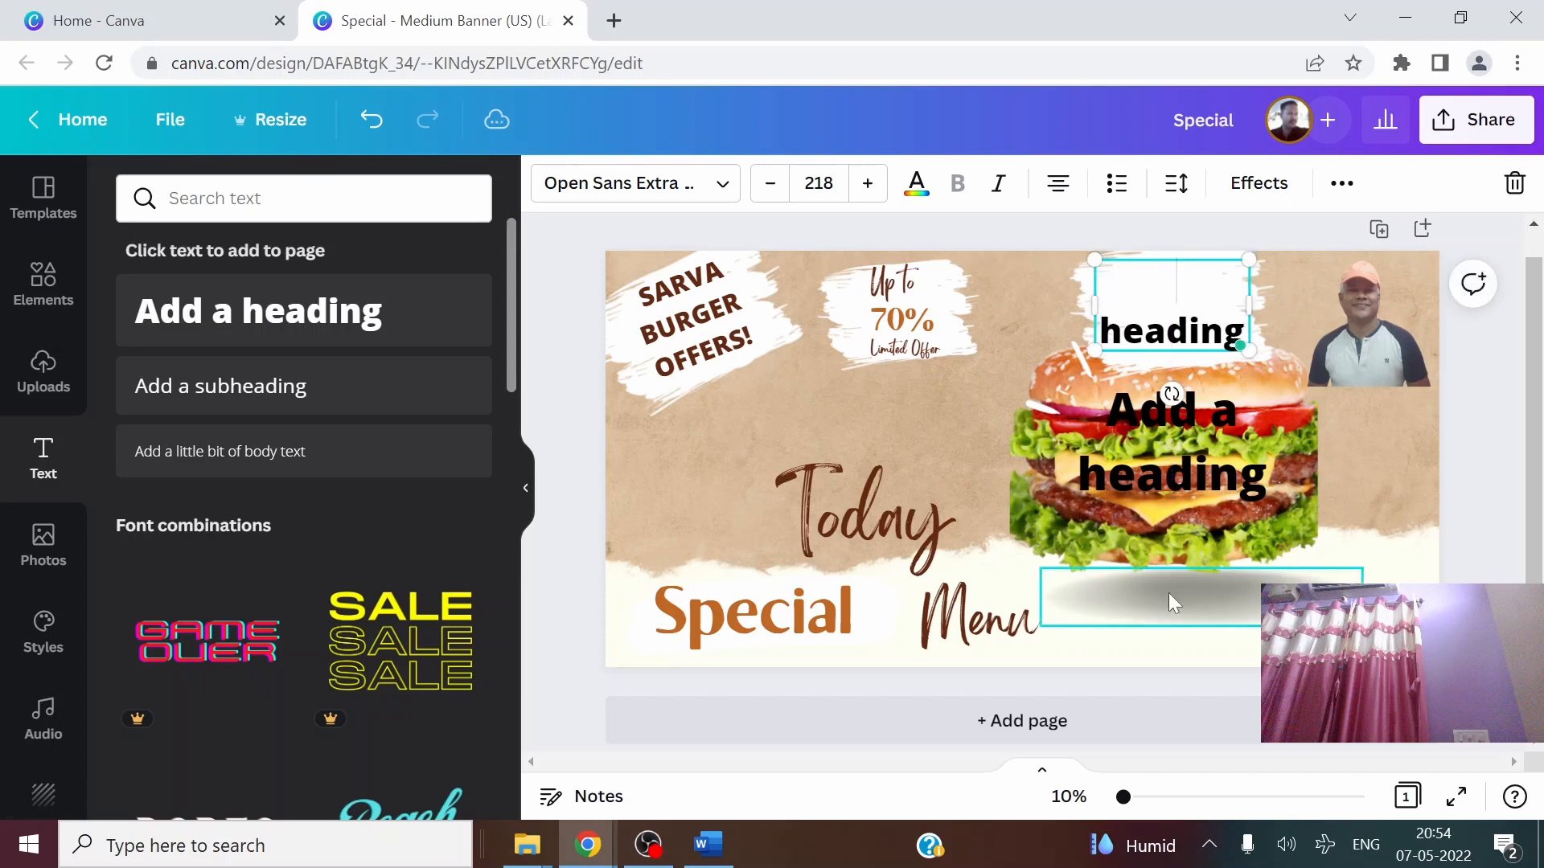
pyautogui.write('Bi')
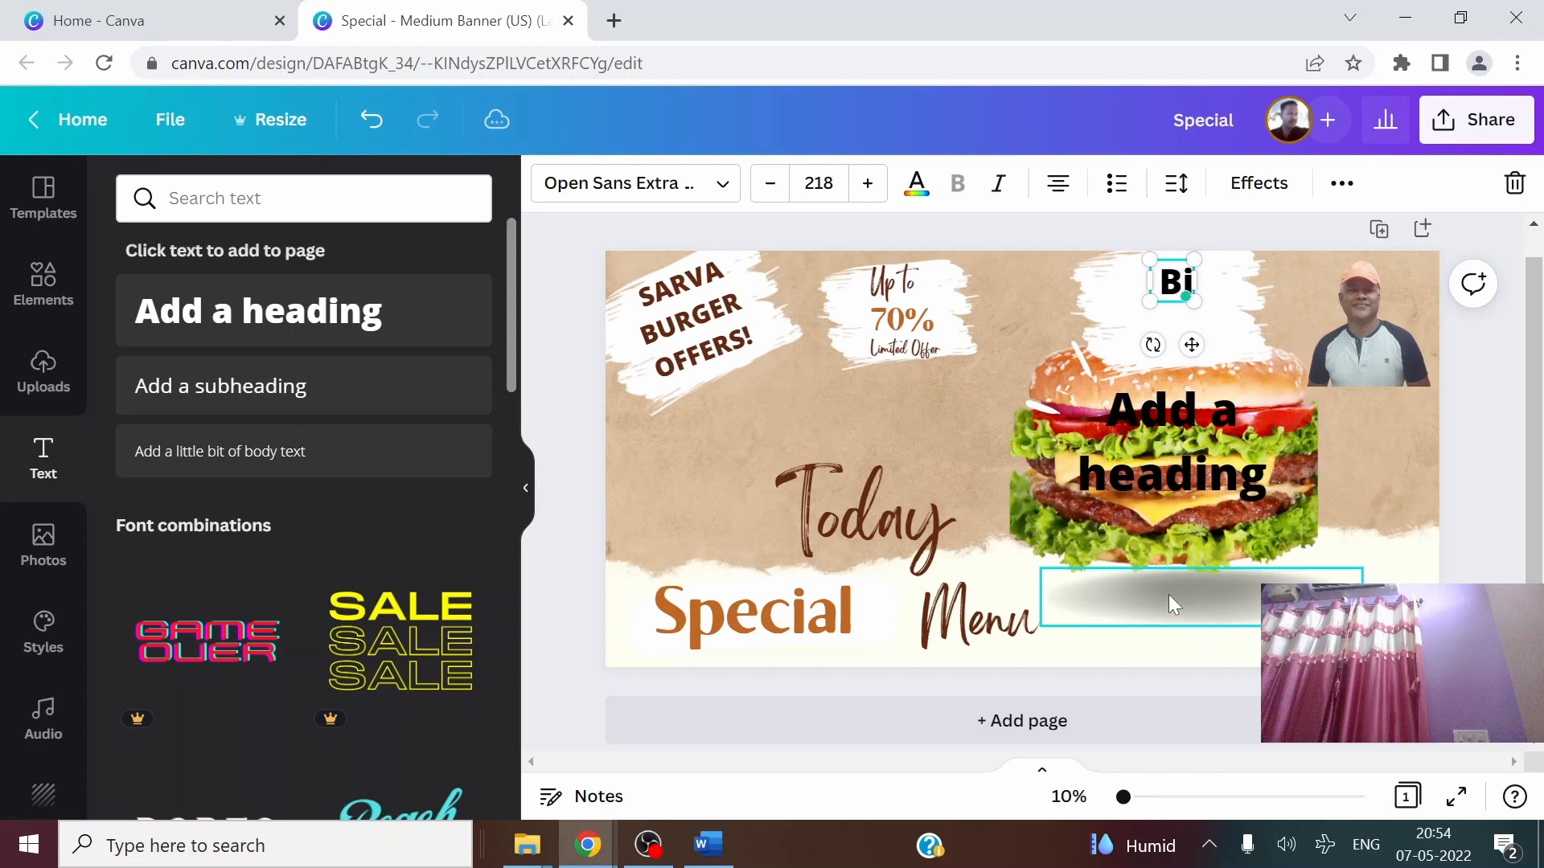
pyautogui.press('BackSpace')
pyautogui.write('uy t')
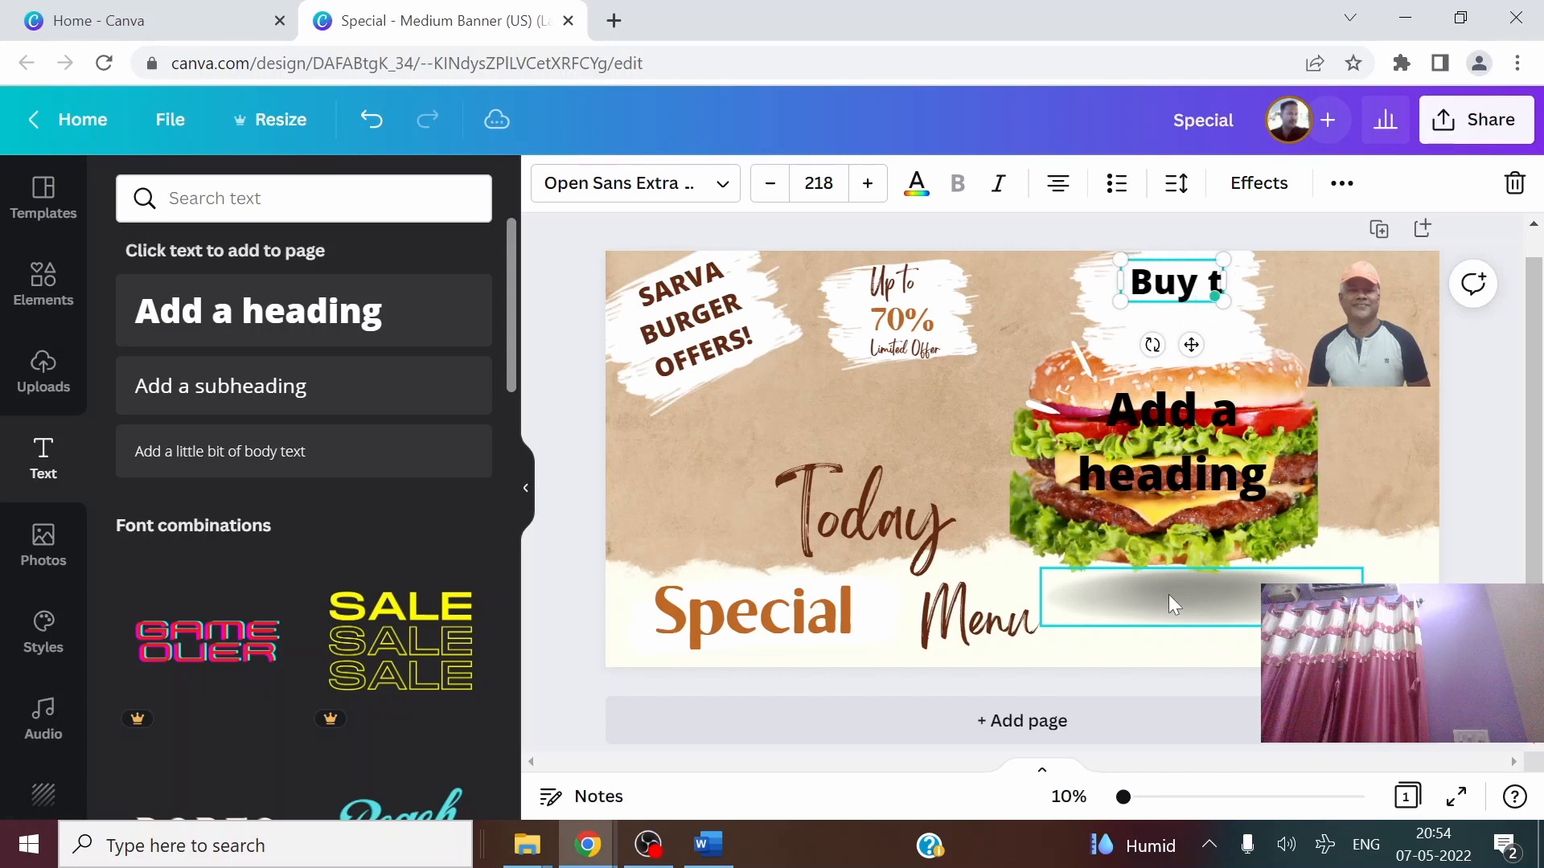
pyautogui.write('oday!')
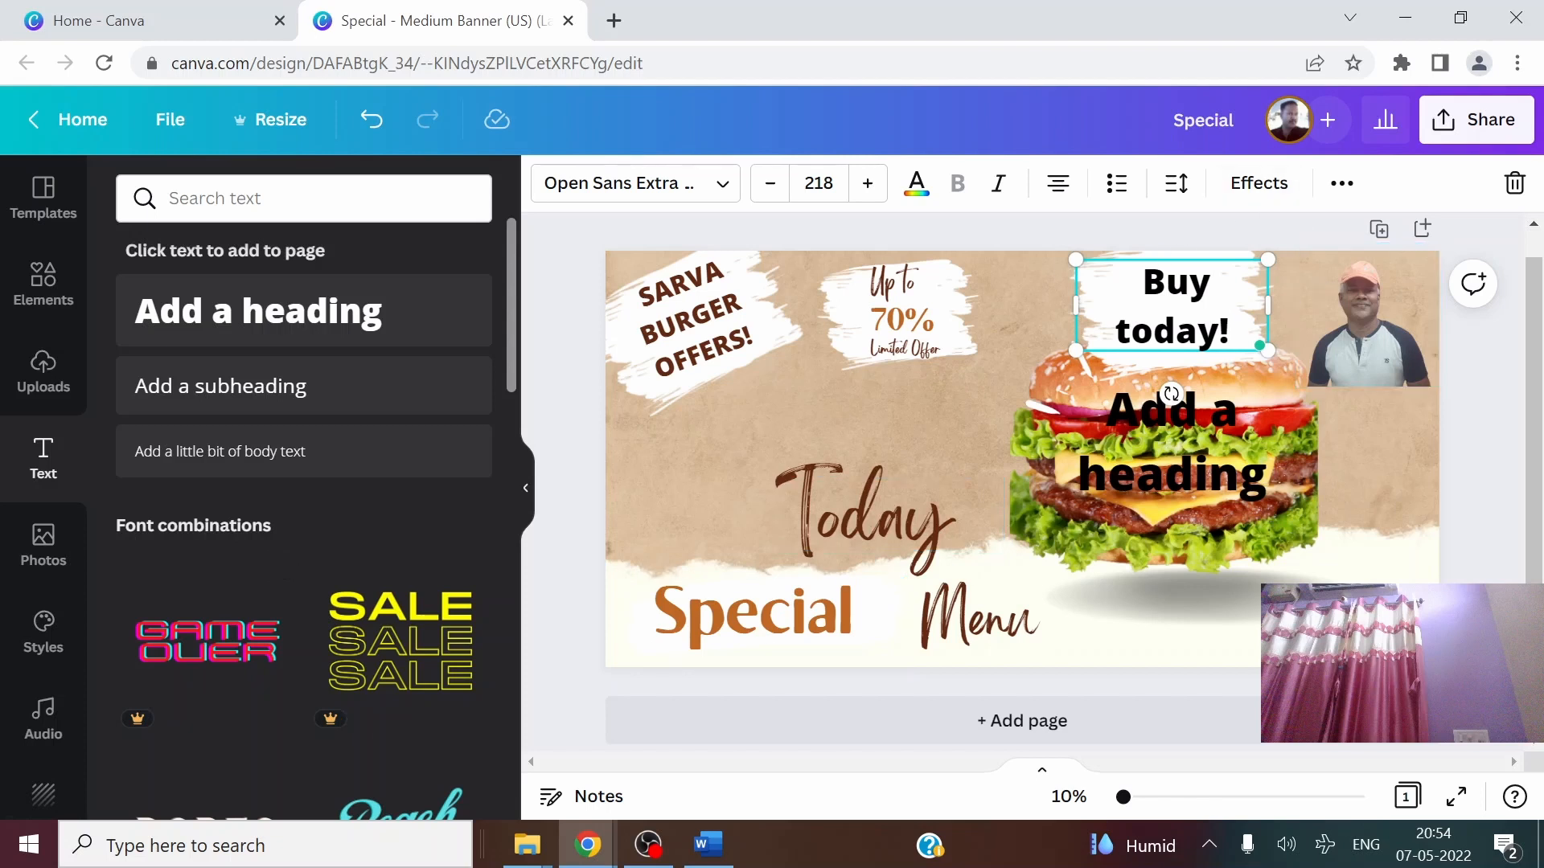
# Colour the whole "Buy today!" text with the orange-brown document colour
pyautogui.hotkey('ctrl', 'a')
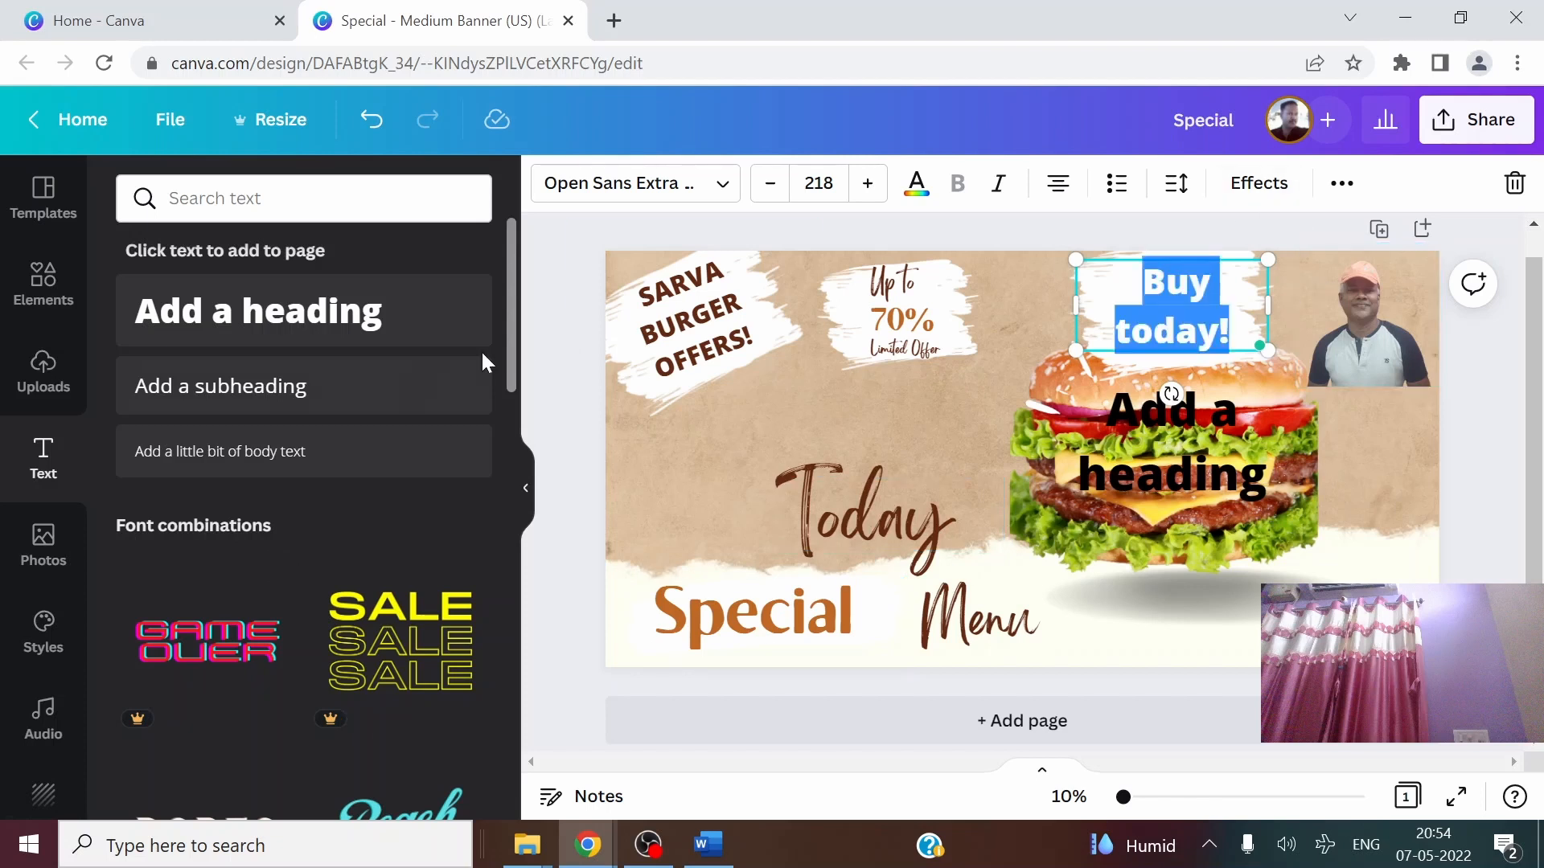
pyautogui.click(916, 193)
pyautogui.click(334, 308)
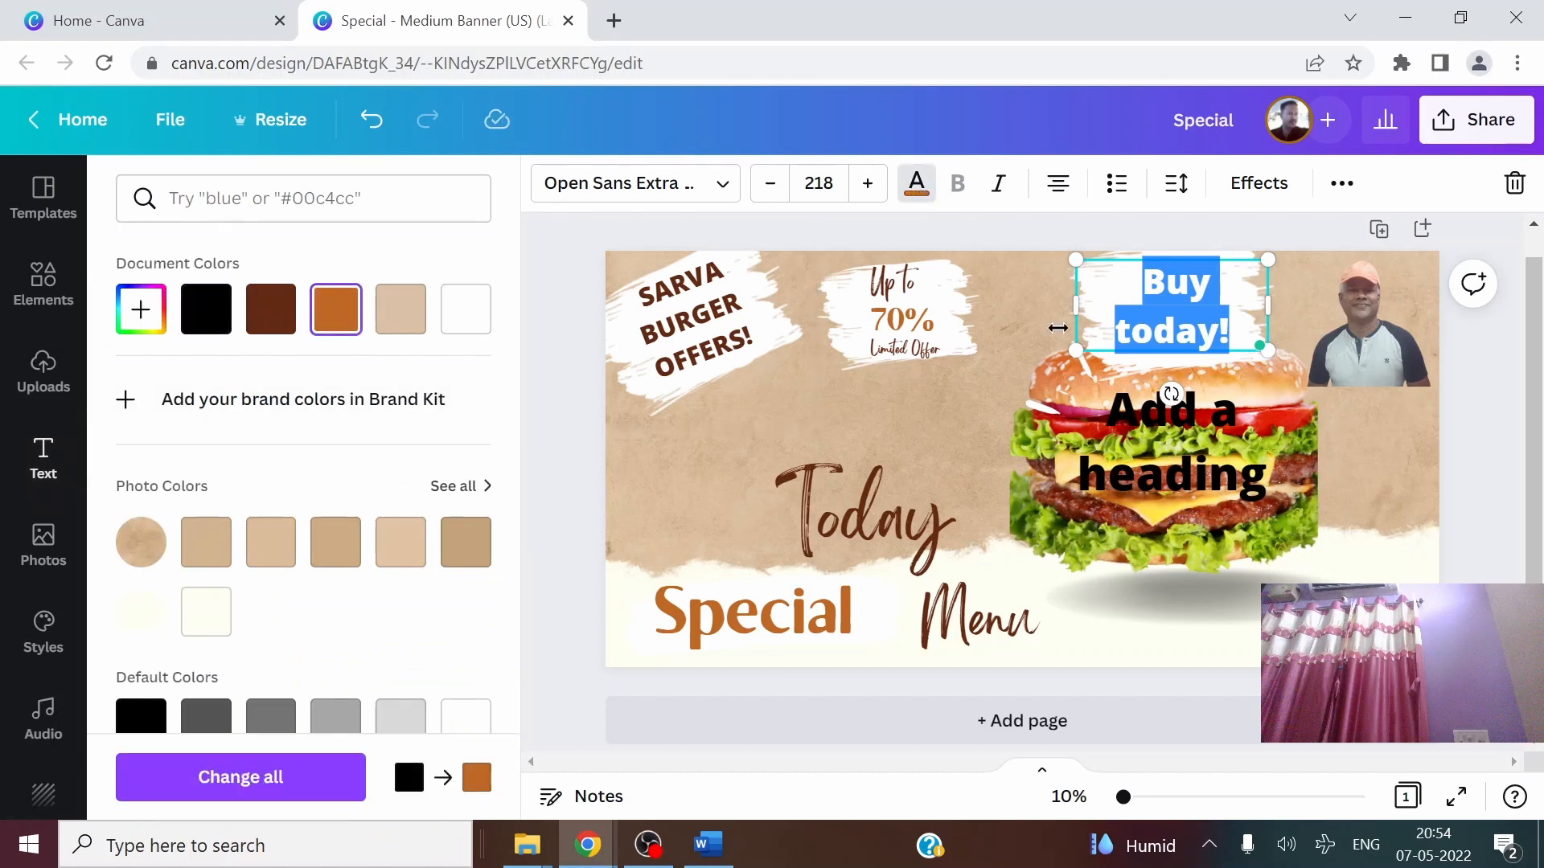
pyautogui.press('Escape')
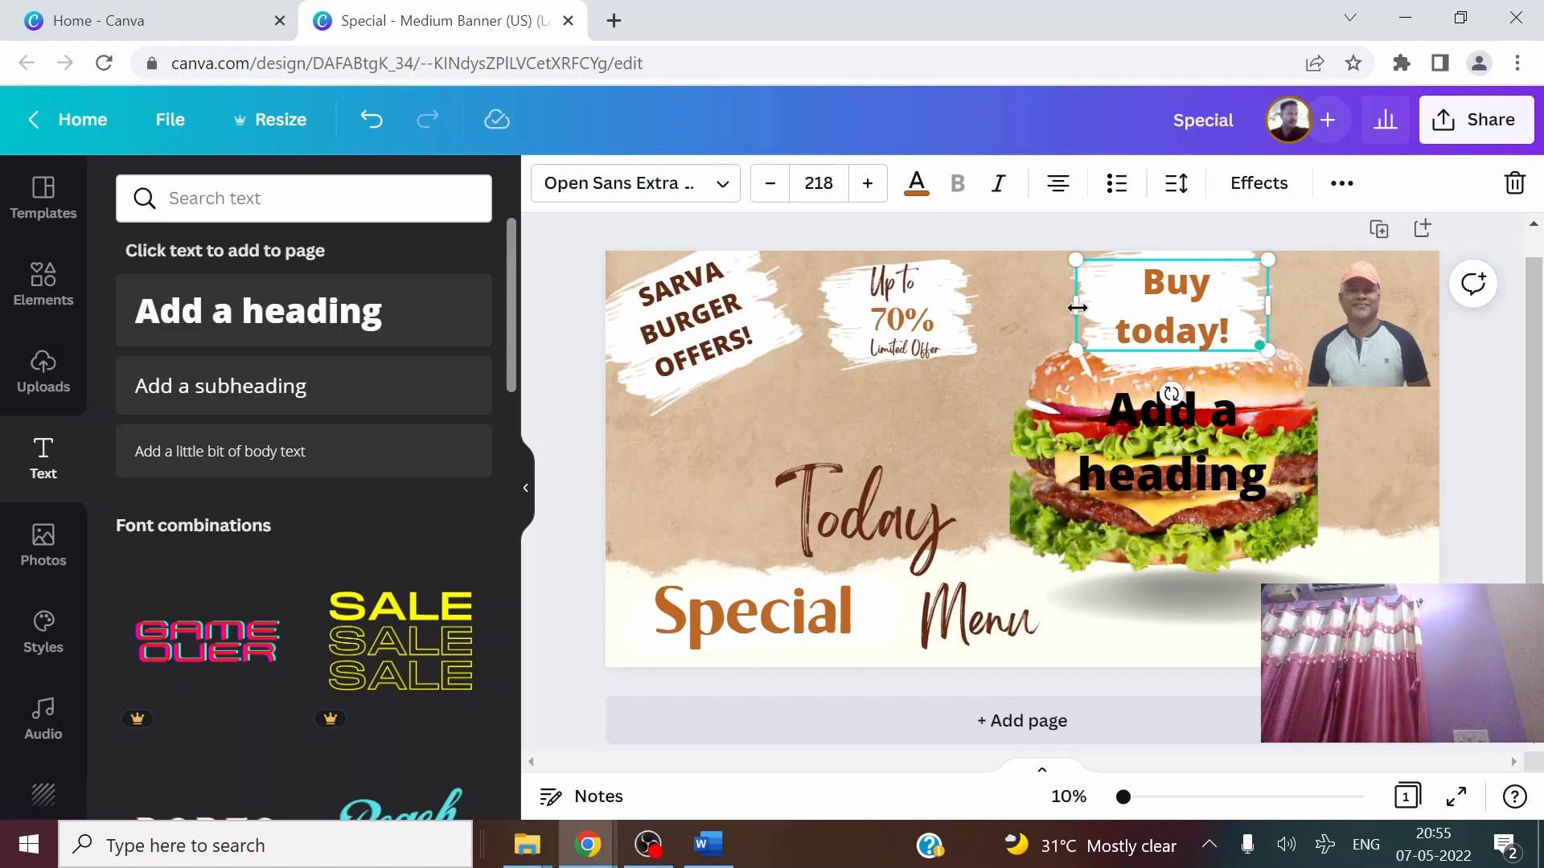
# Narrow the "Buy today!" text box, tilt it slightly clockwise and centre it over the brush stroke
pyautogui.moveTo(1078, 308); pyautogui.dragTo(1116, 308)
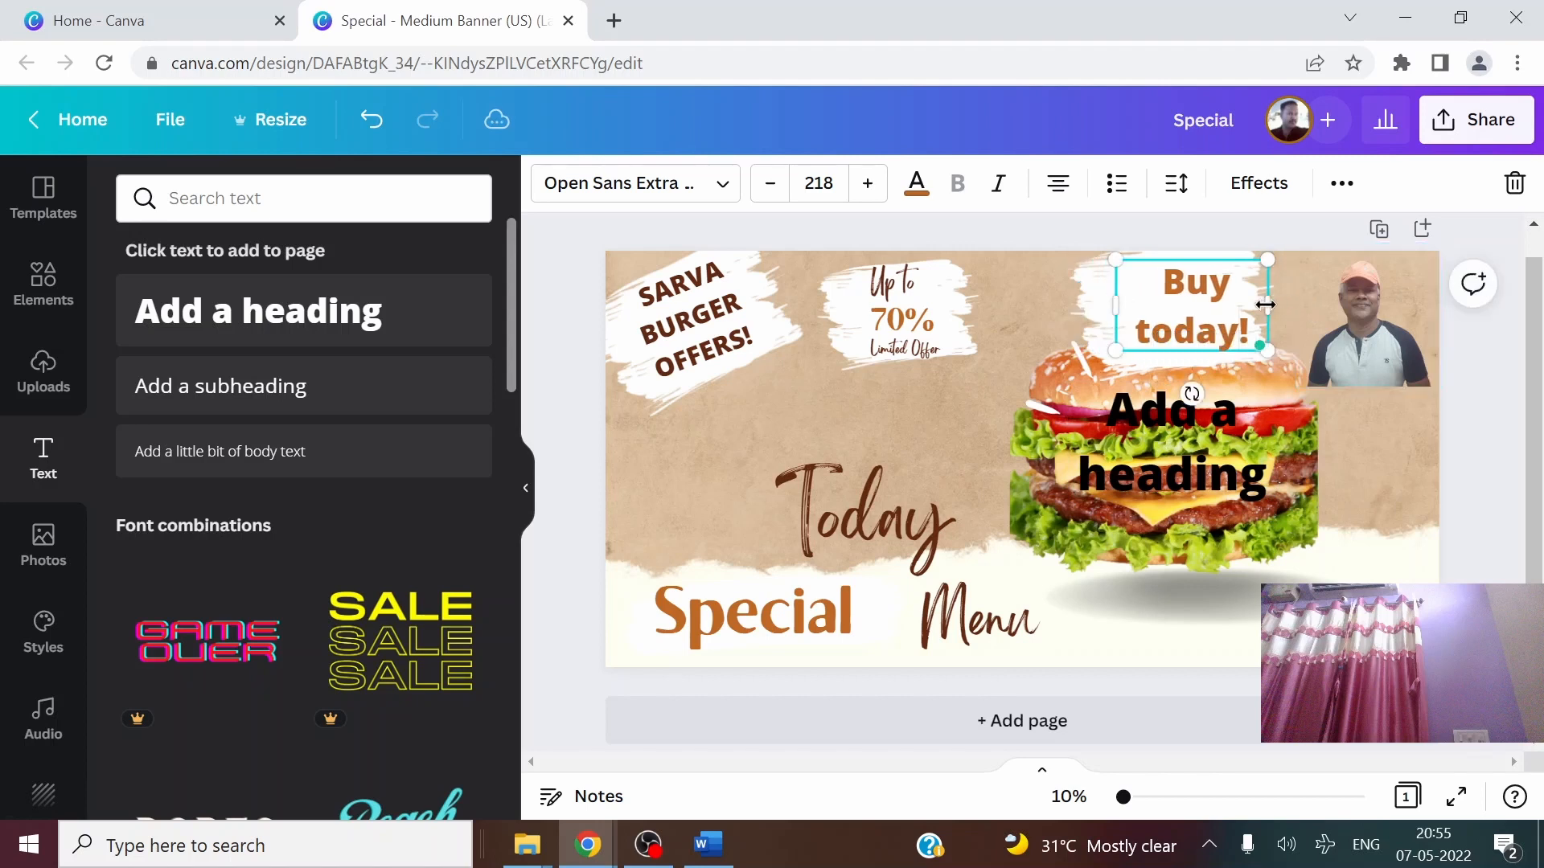
pyautogui.moveTo(1269, 306); pyautogui.dragTo(1254, 286)
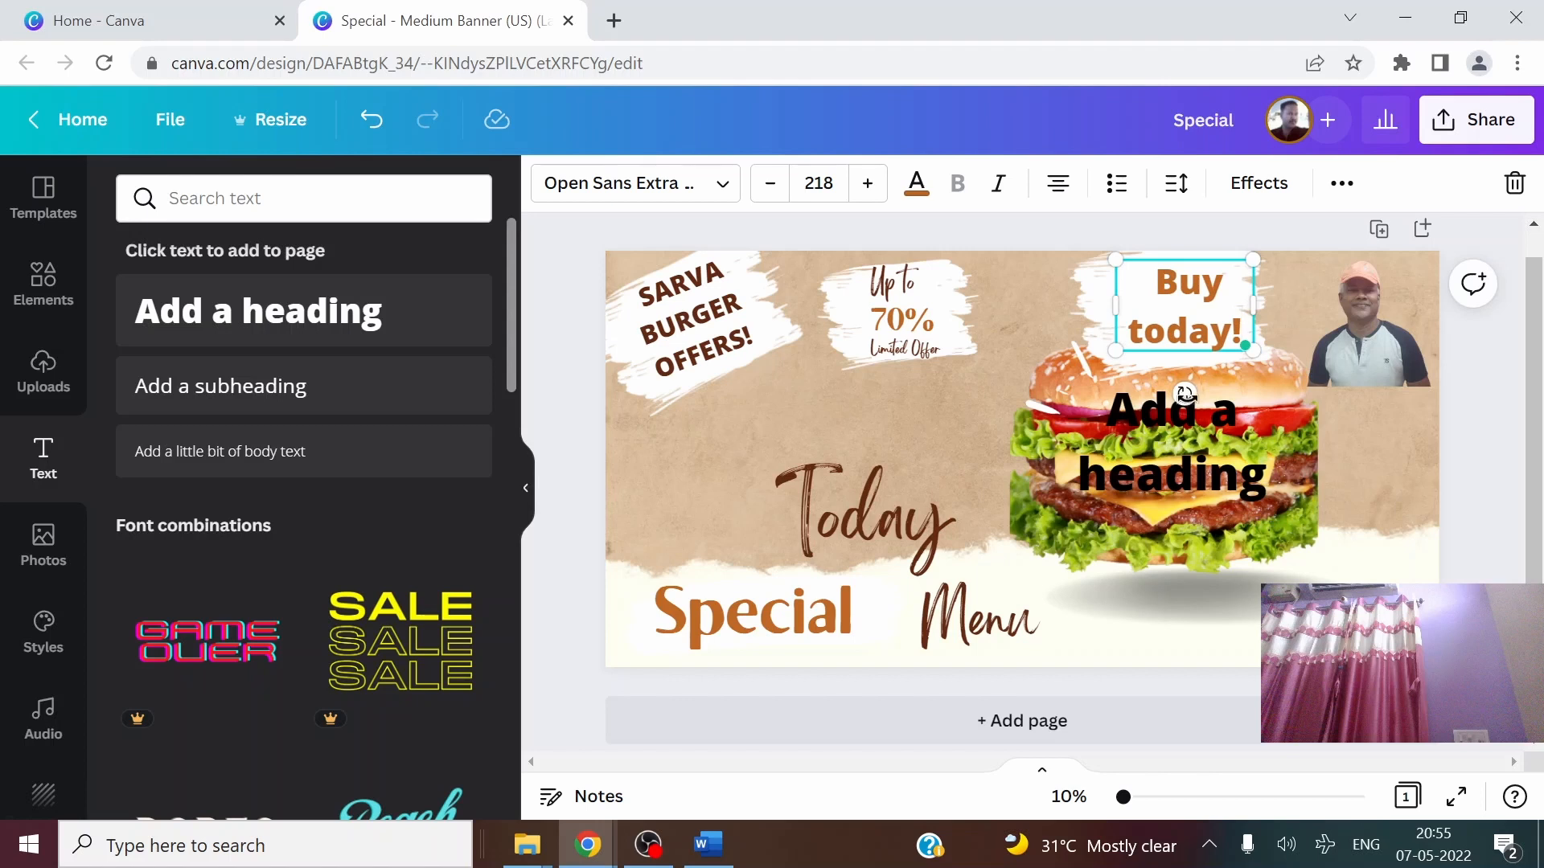
pyautogui.moveTo(1185, 394); pyautogui.dragTo(1175, 394)
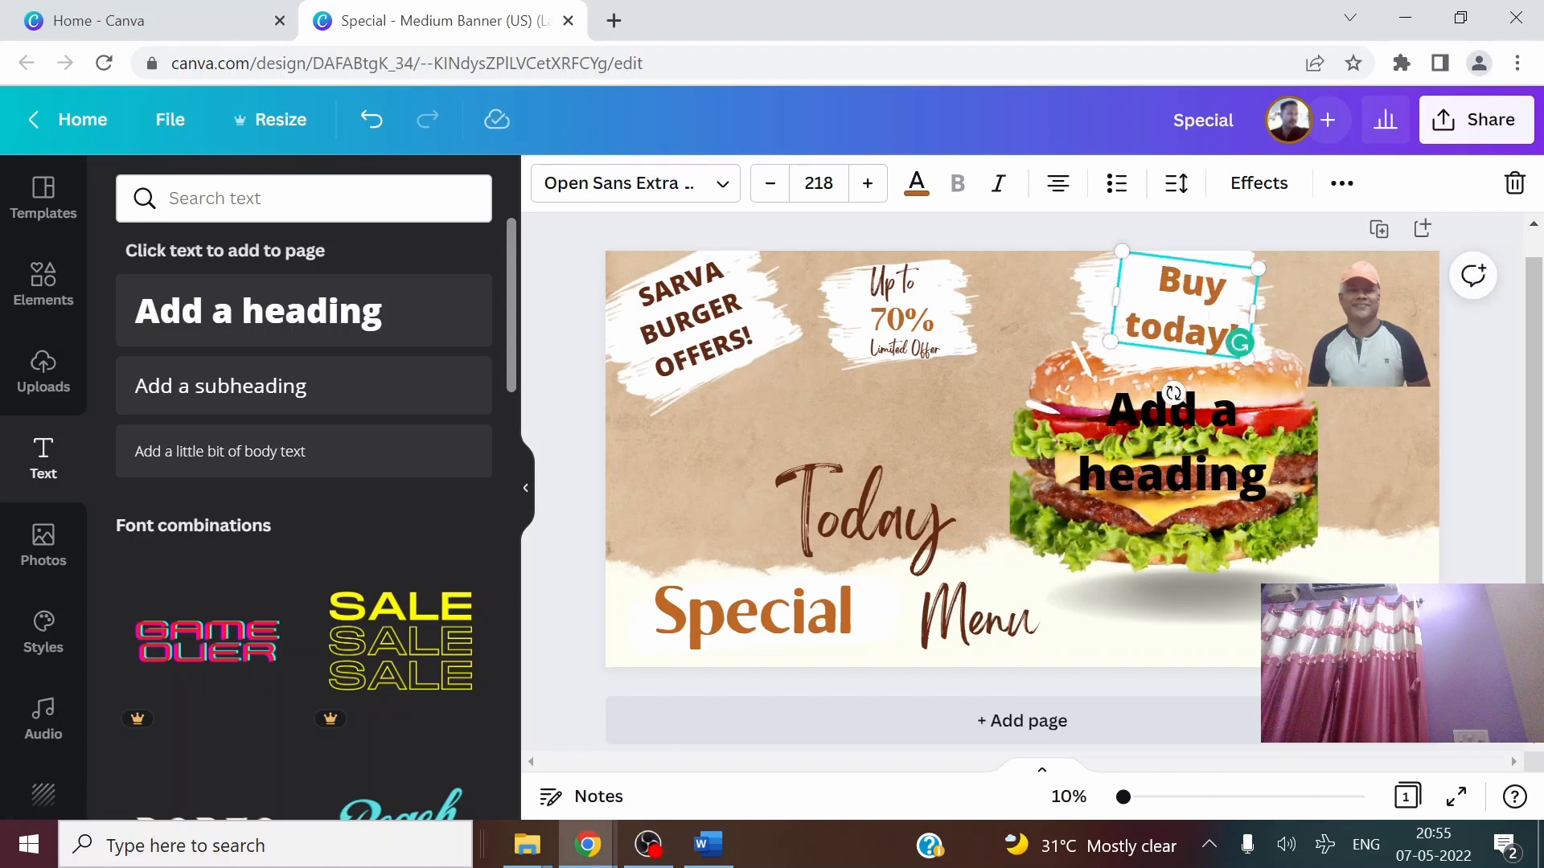
pyautogui.moveTo(1239, 344)
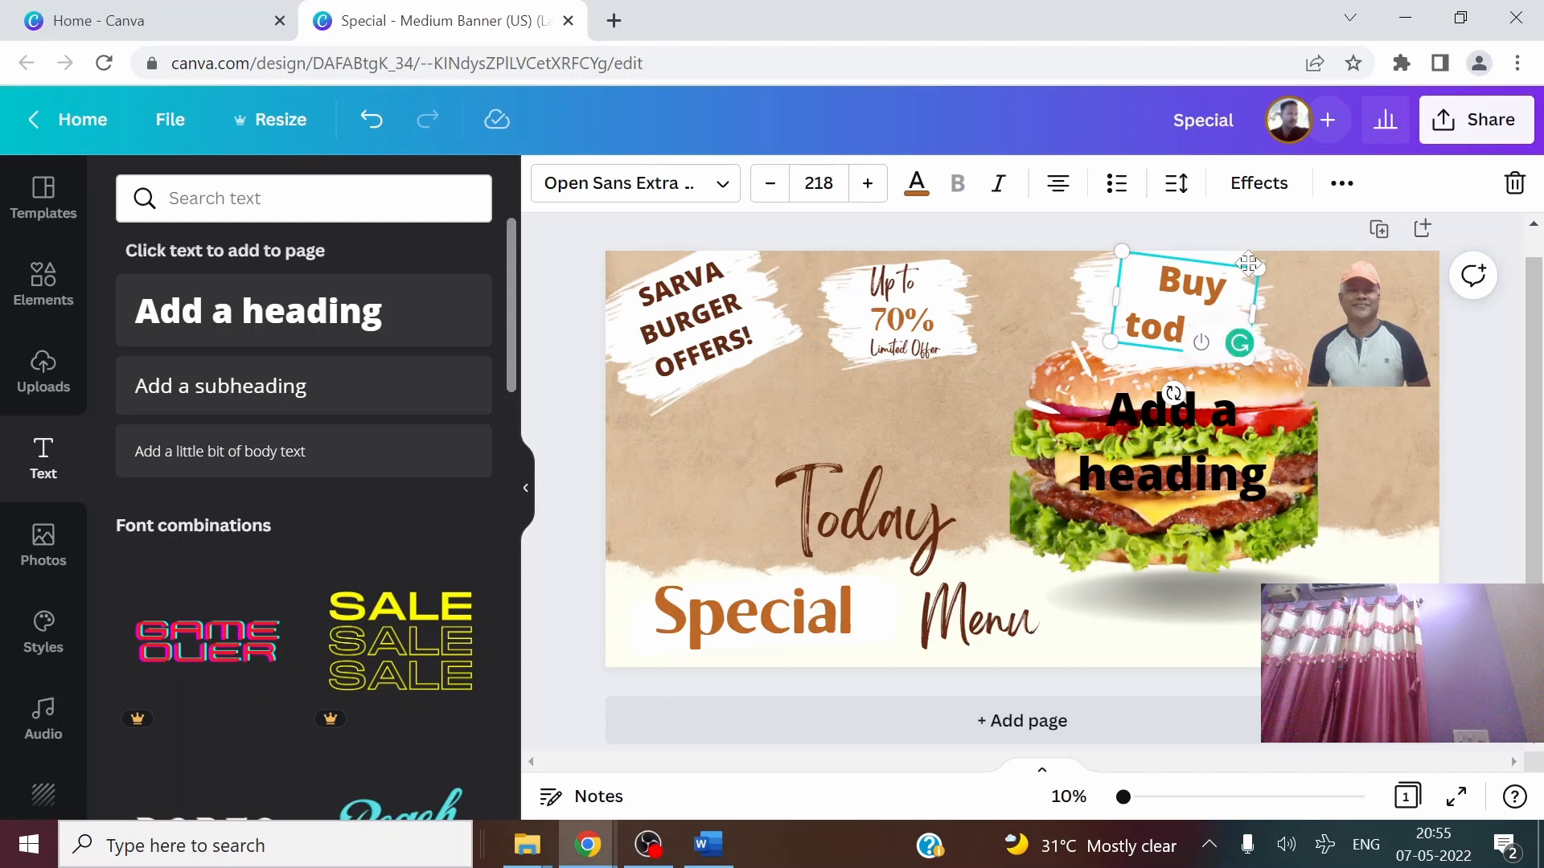
pyautogui.moveTo(1185, 304); pyautogui.dragTo(1172, 305)
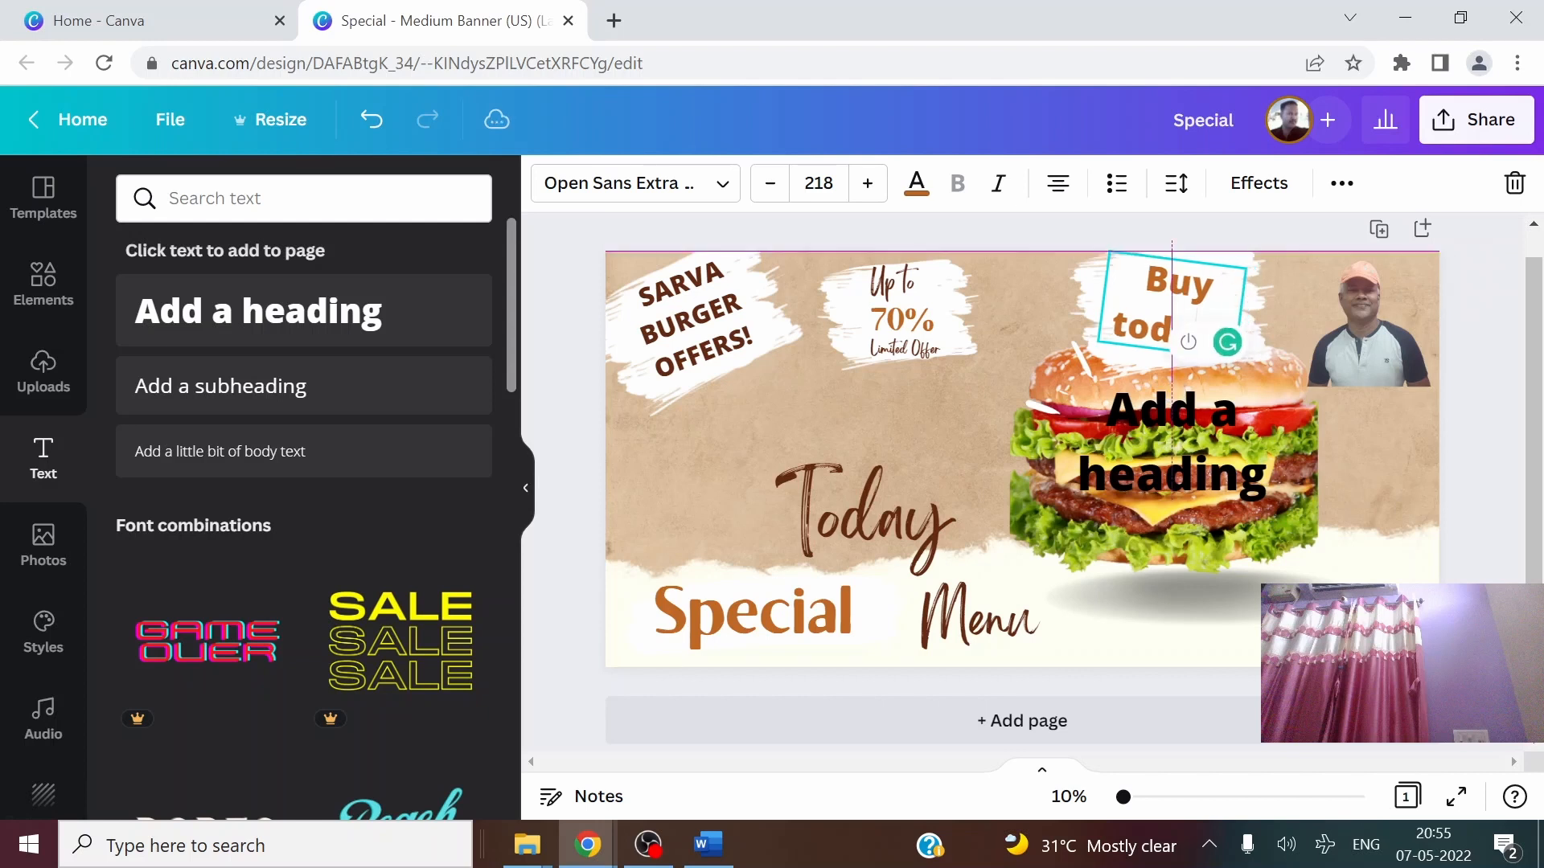
pyautogui.moveTo(1231, 263); pyautogui.dragTo(1241, 270)
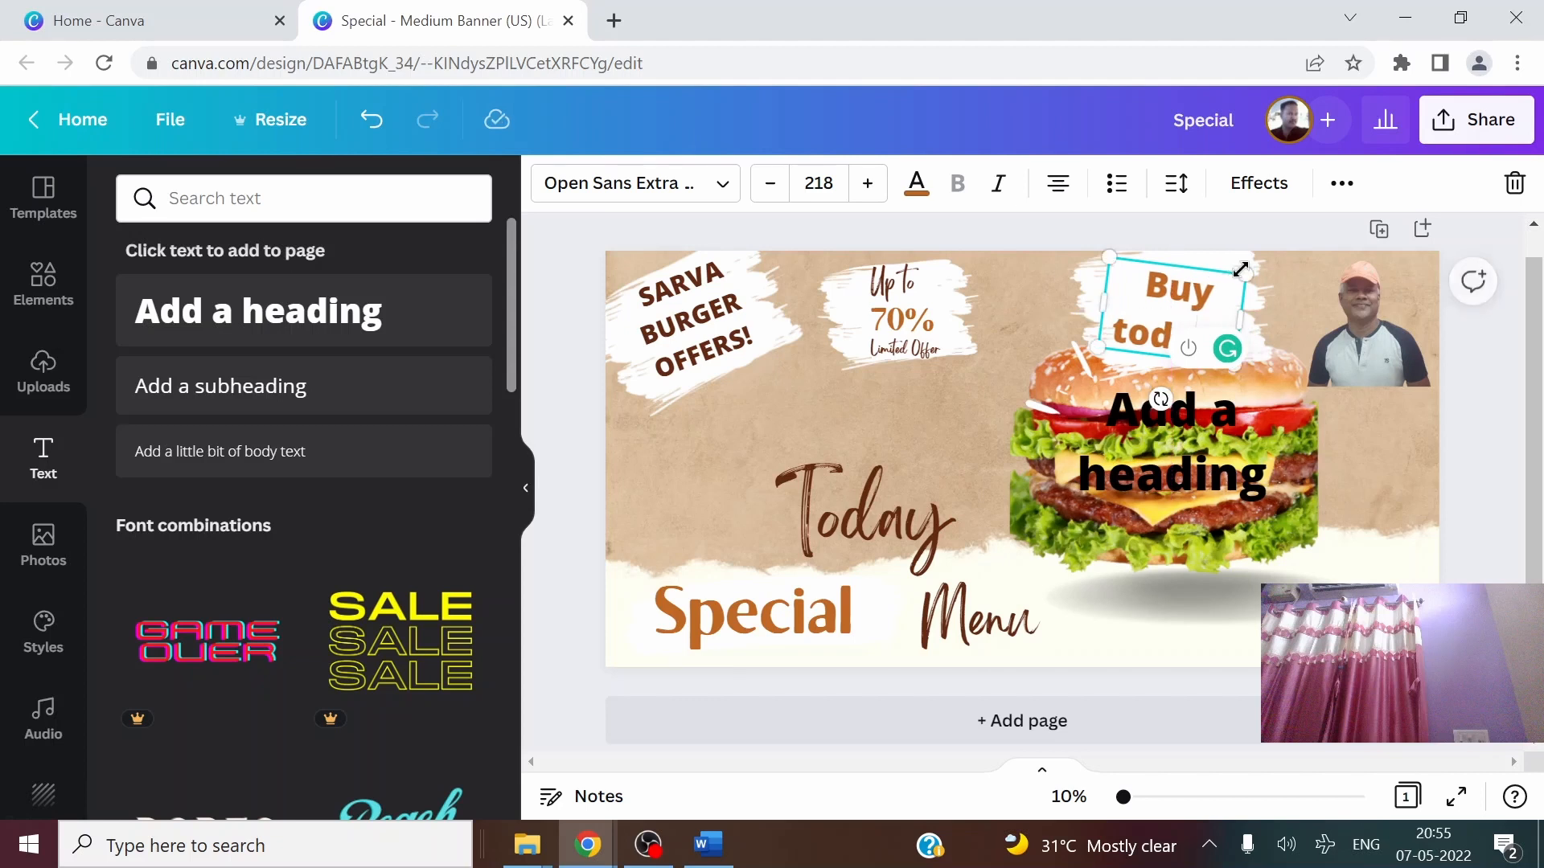
pyautogui.click(1364, 410)
pyautogui.click(1210, 354)
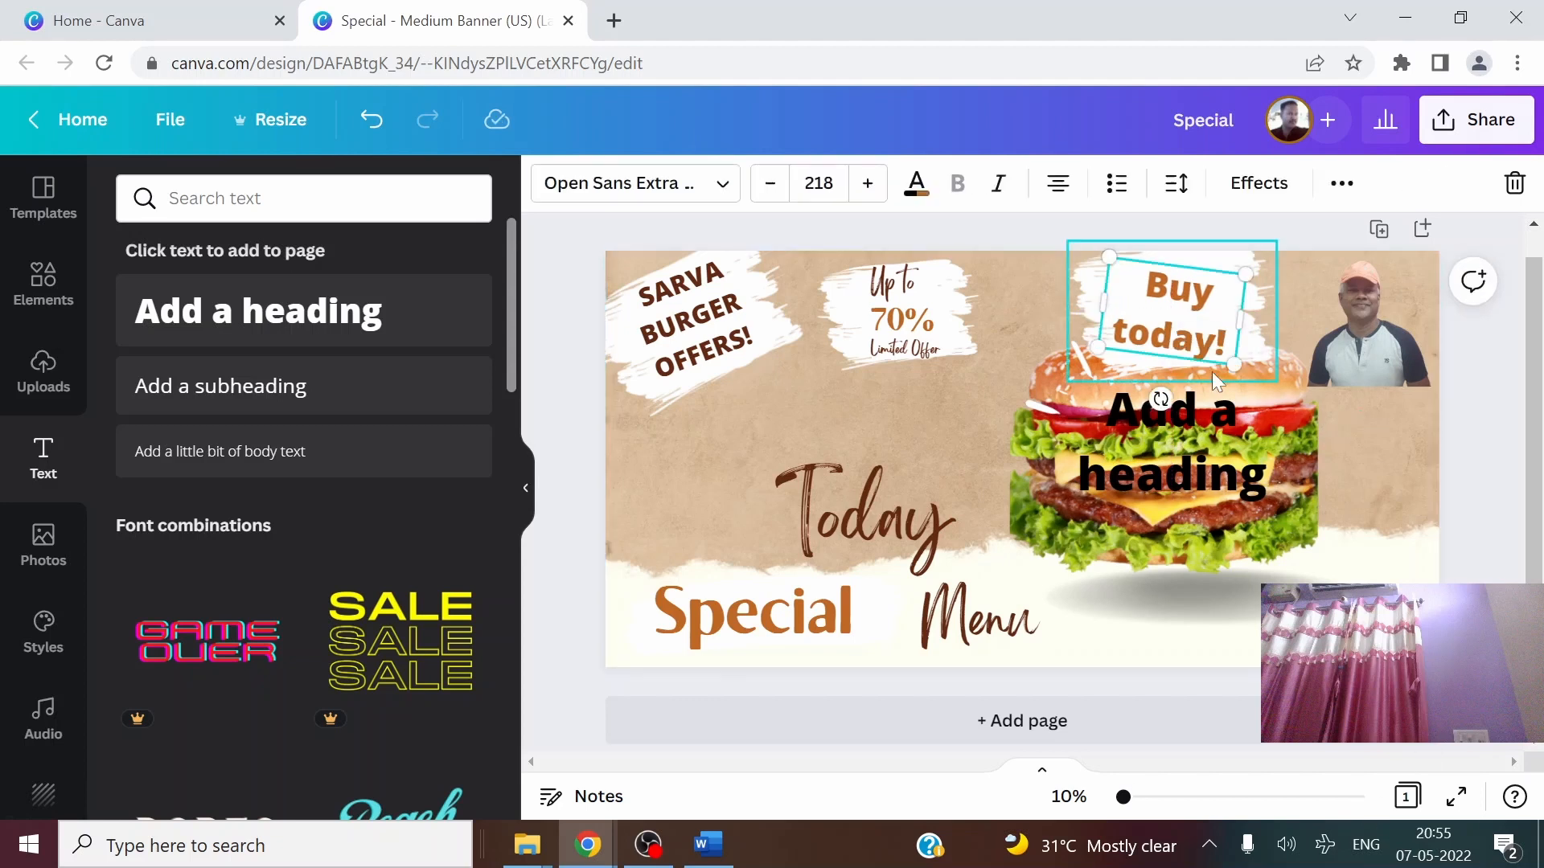
# Scale the "Buy today!" text down to size 194 and shrink the brush stroke behind it, keeping the text over the stroke
pyautogui.moveTo(1230, 361); pyautogui.dragTo(1220, 352)
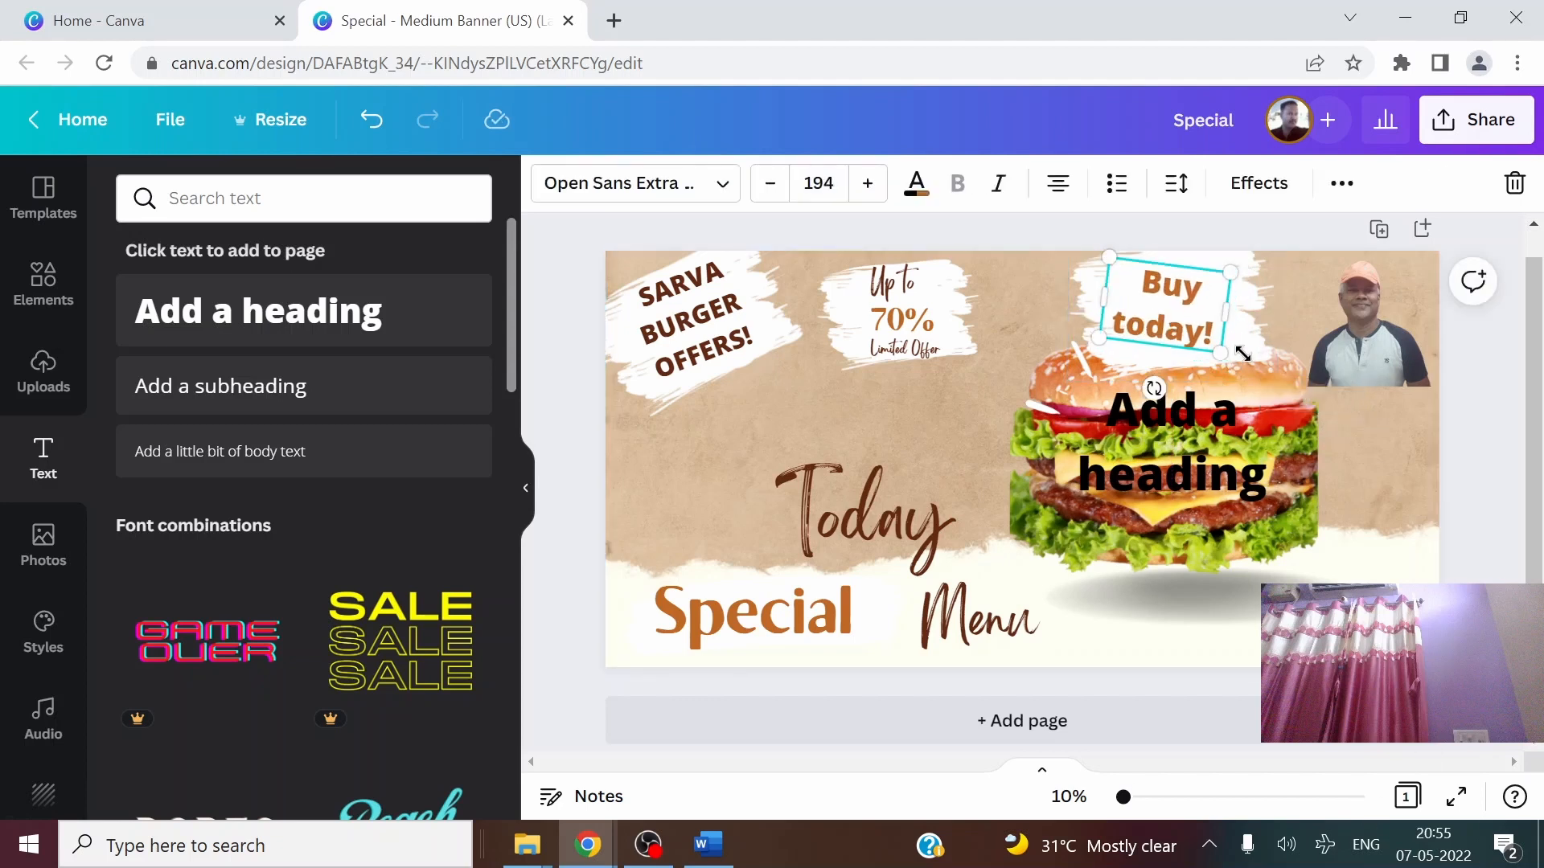
pyautogui.click(1337, 293)
pyautogui.click(1260, 348)
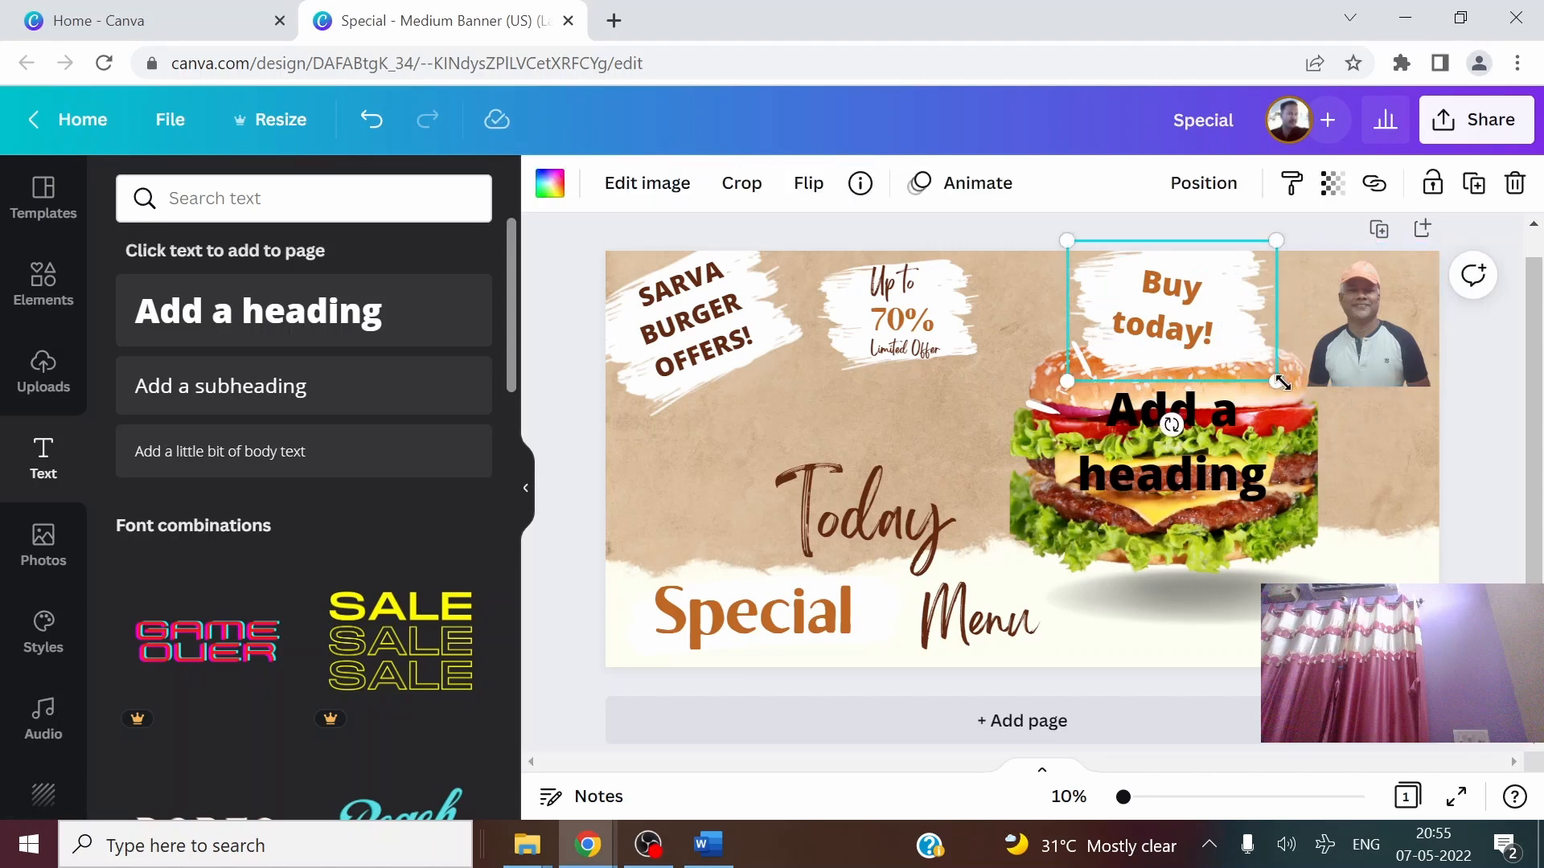
pyautogui.moveTo(1281, 384); pyautogui.dragTo(1140, 294)
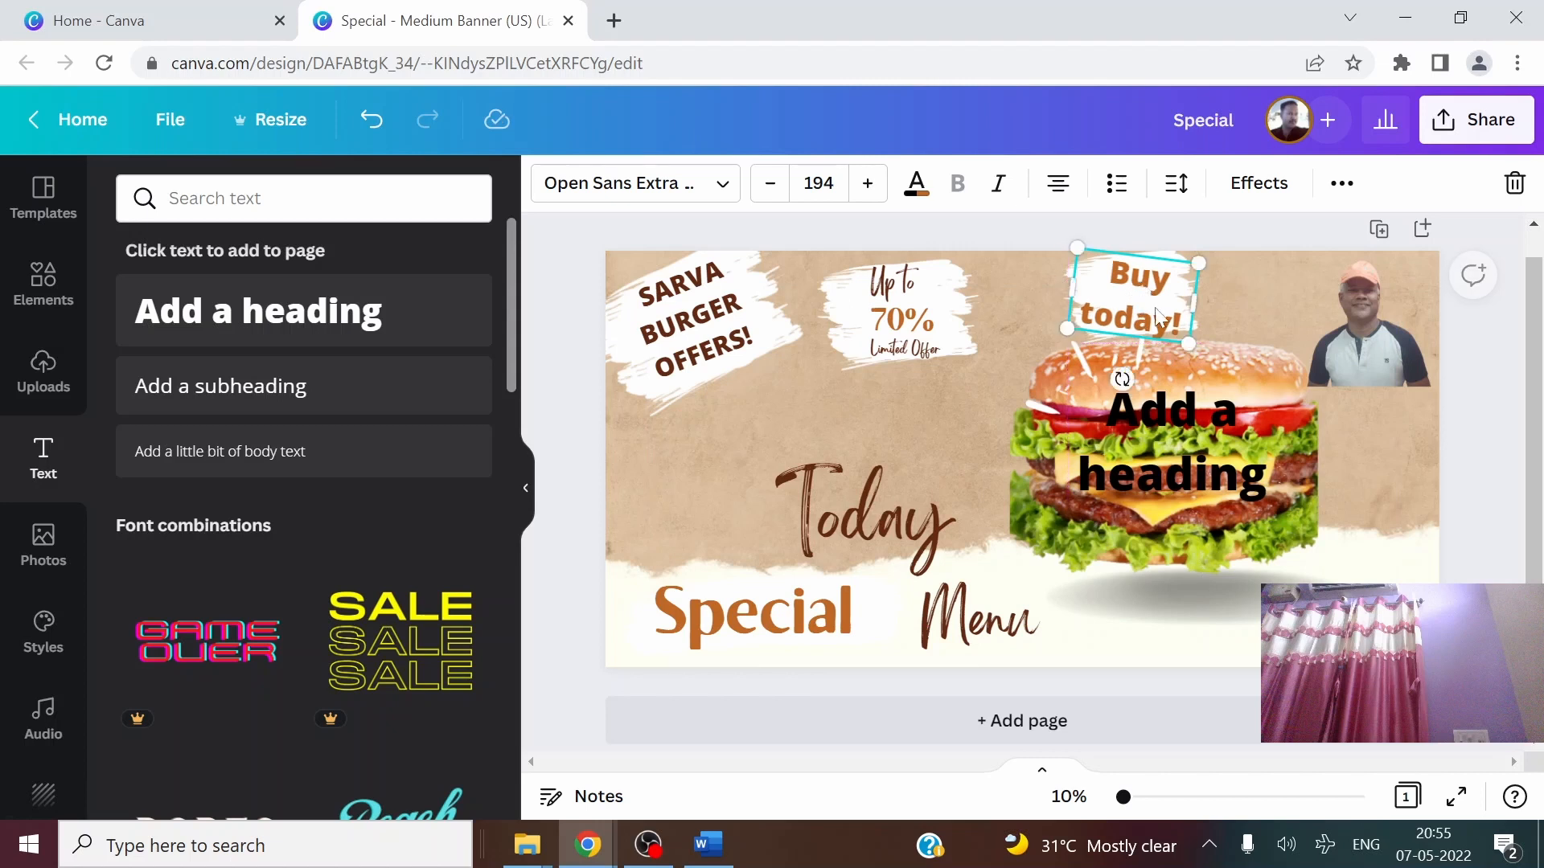
# Reduce the font size of "Buy today!" to about 164 so it fits inside the smaller brush stroke
pyautogui.doubleClick(1143, 295)
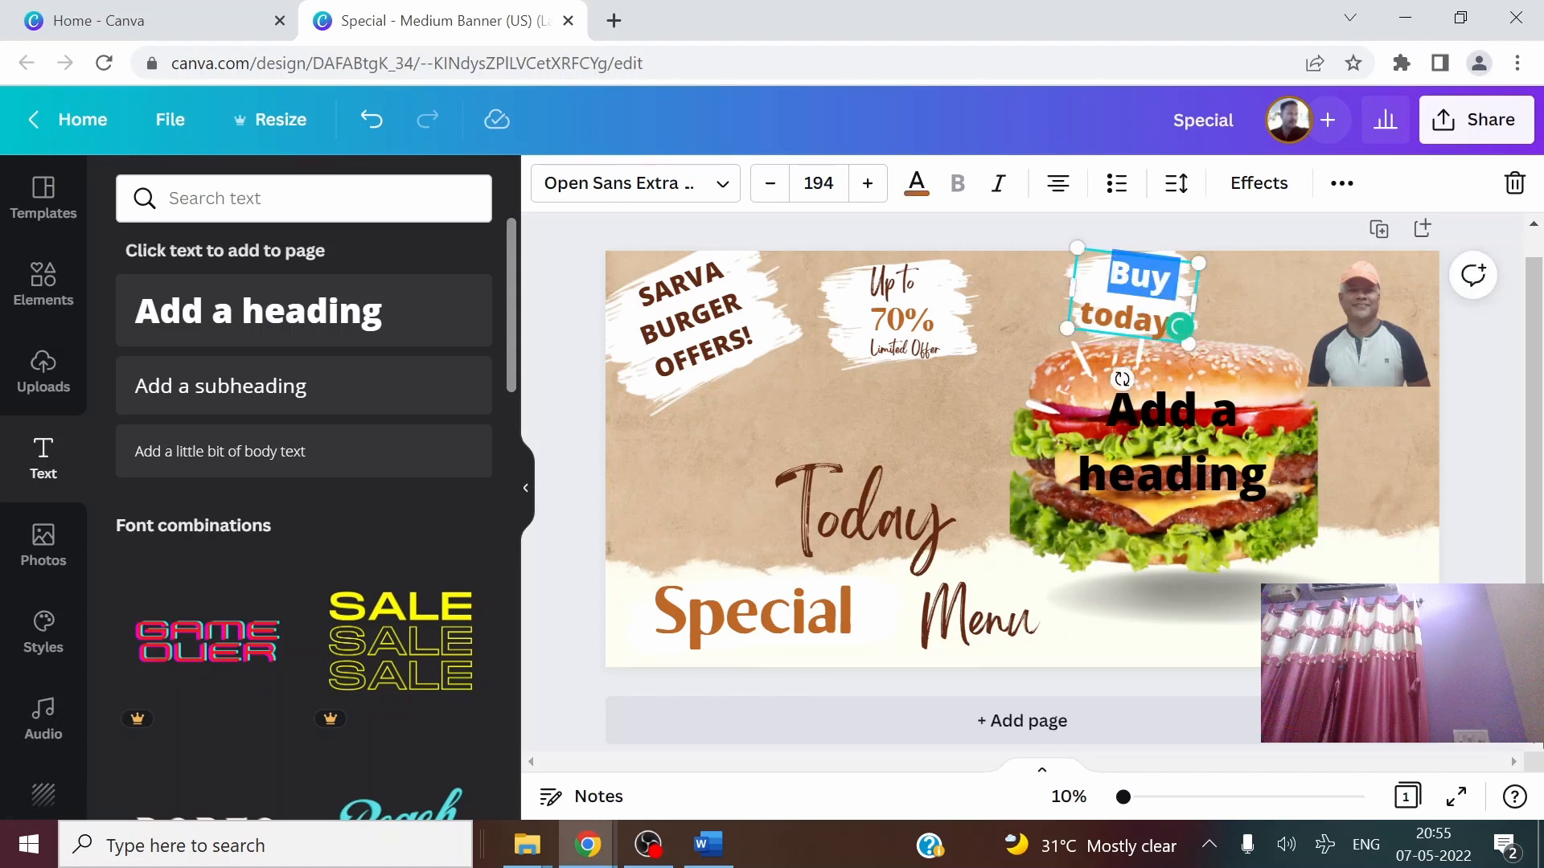
pyautogui.hotkey('ctrl', 'a')
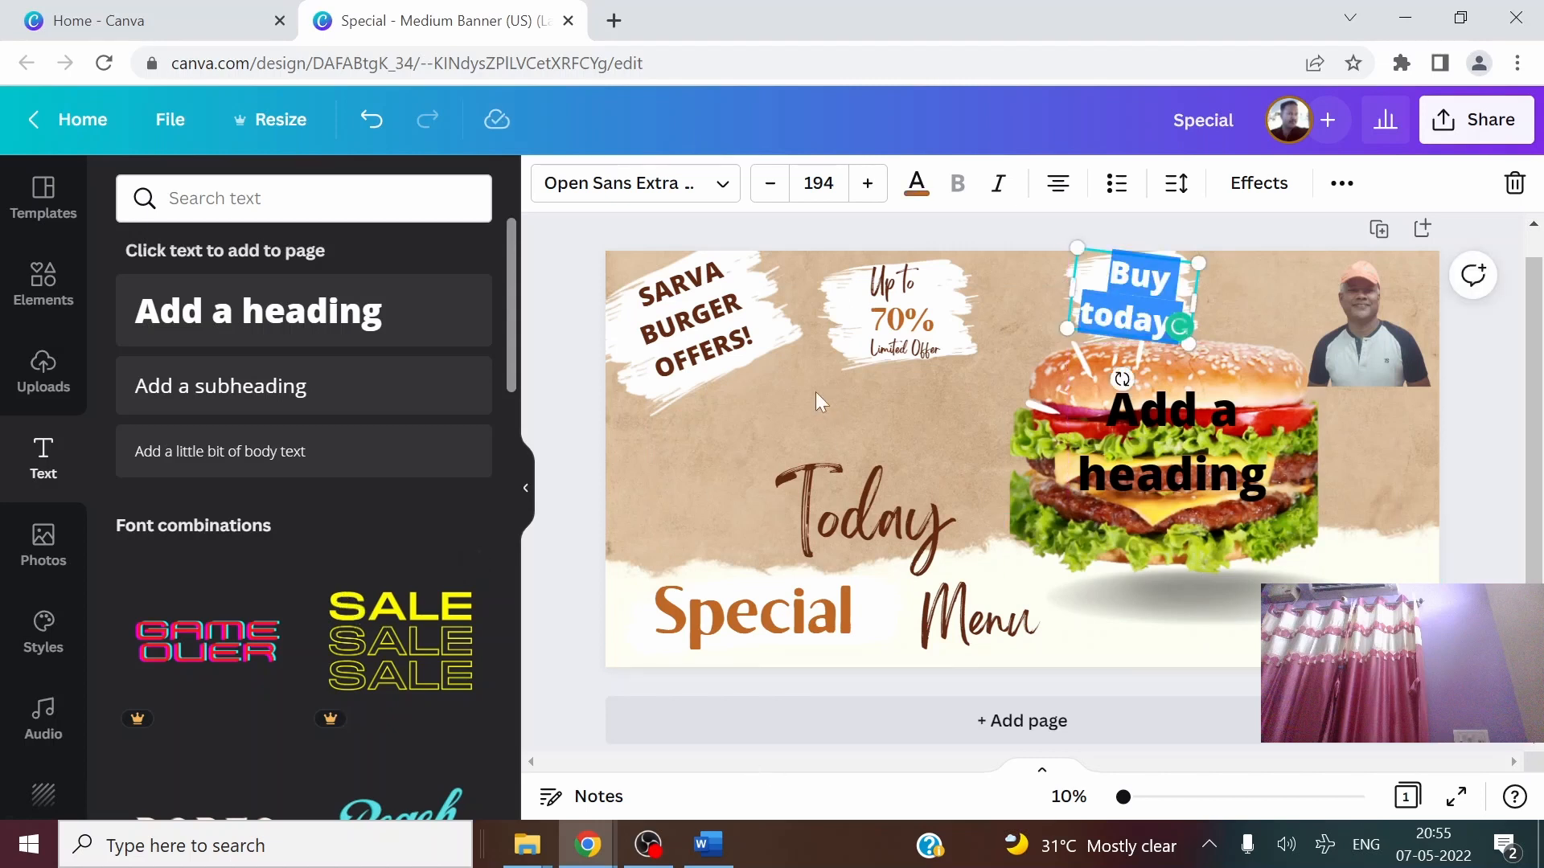
pyautogui.click(774, 187)
pyautogui.click(773, 188)
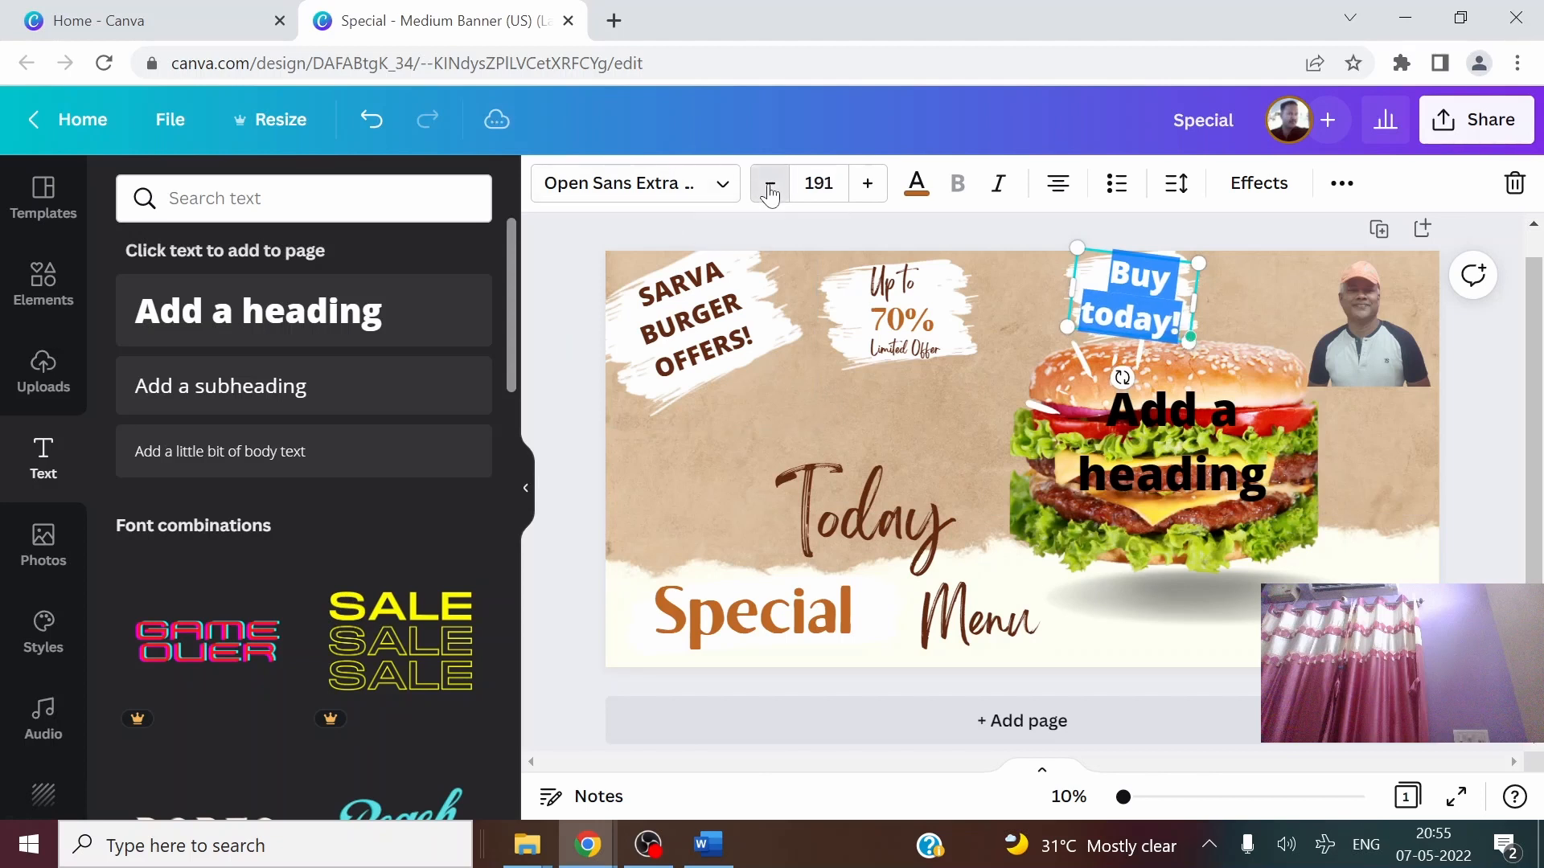
pyautogui.click(771, 189)
pyautogui.click(769, 191)
pyautogui.click(770, 192)
pyautogui.click(770, 191)
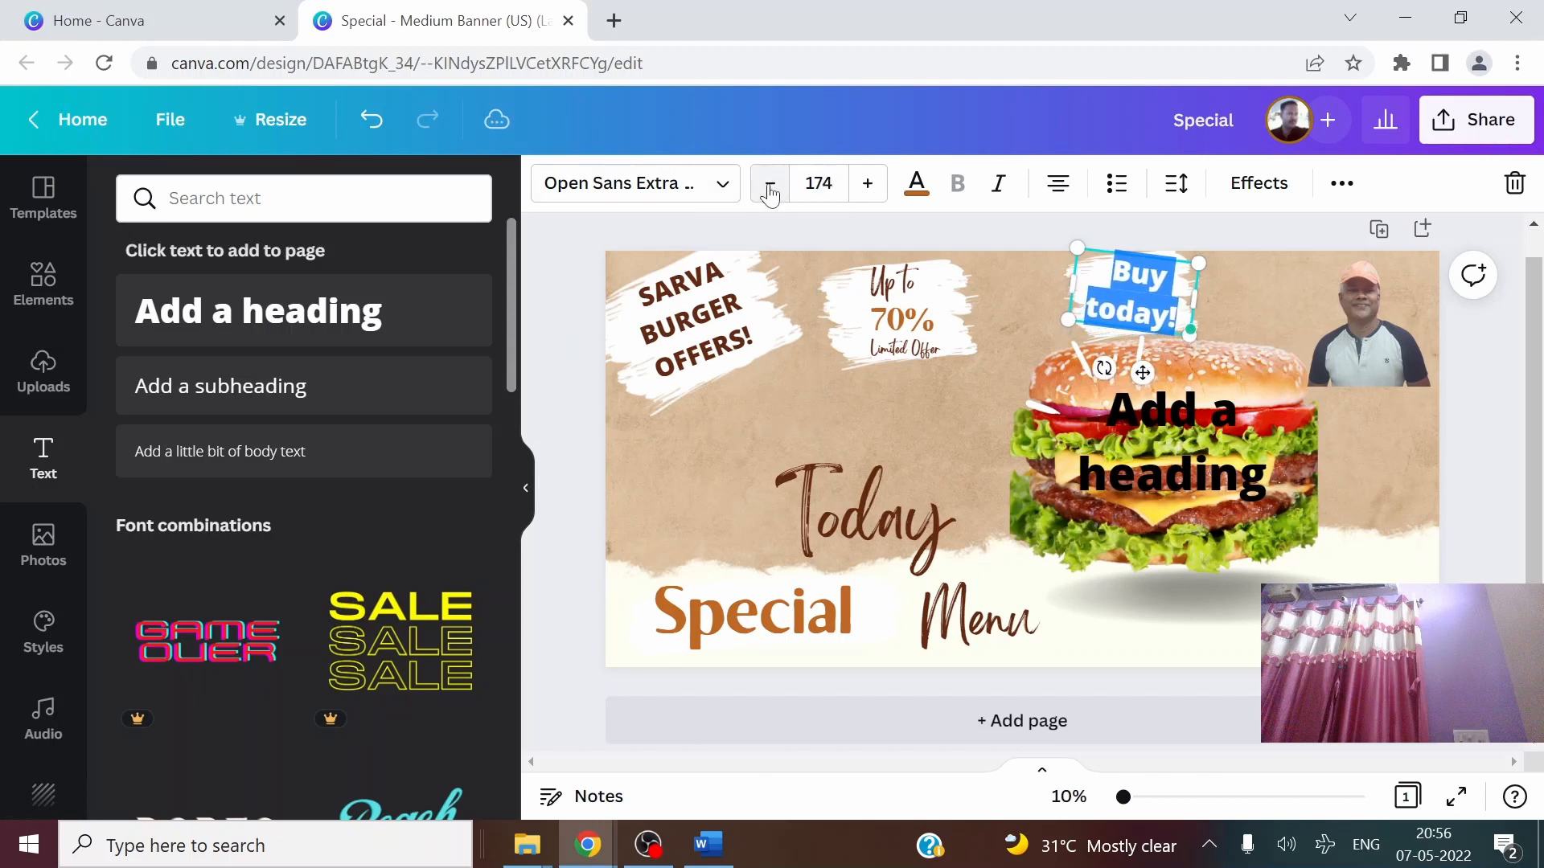
pyautogui.click(769, 191)
pyautogui.click(769, 192)
pyautogui.click(770, 191)
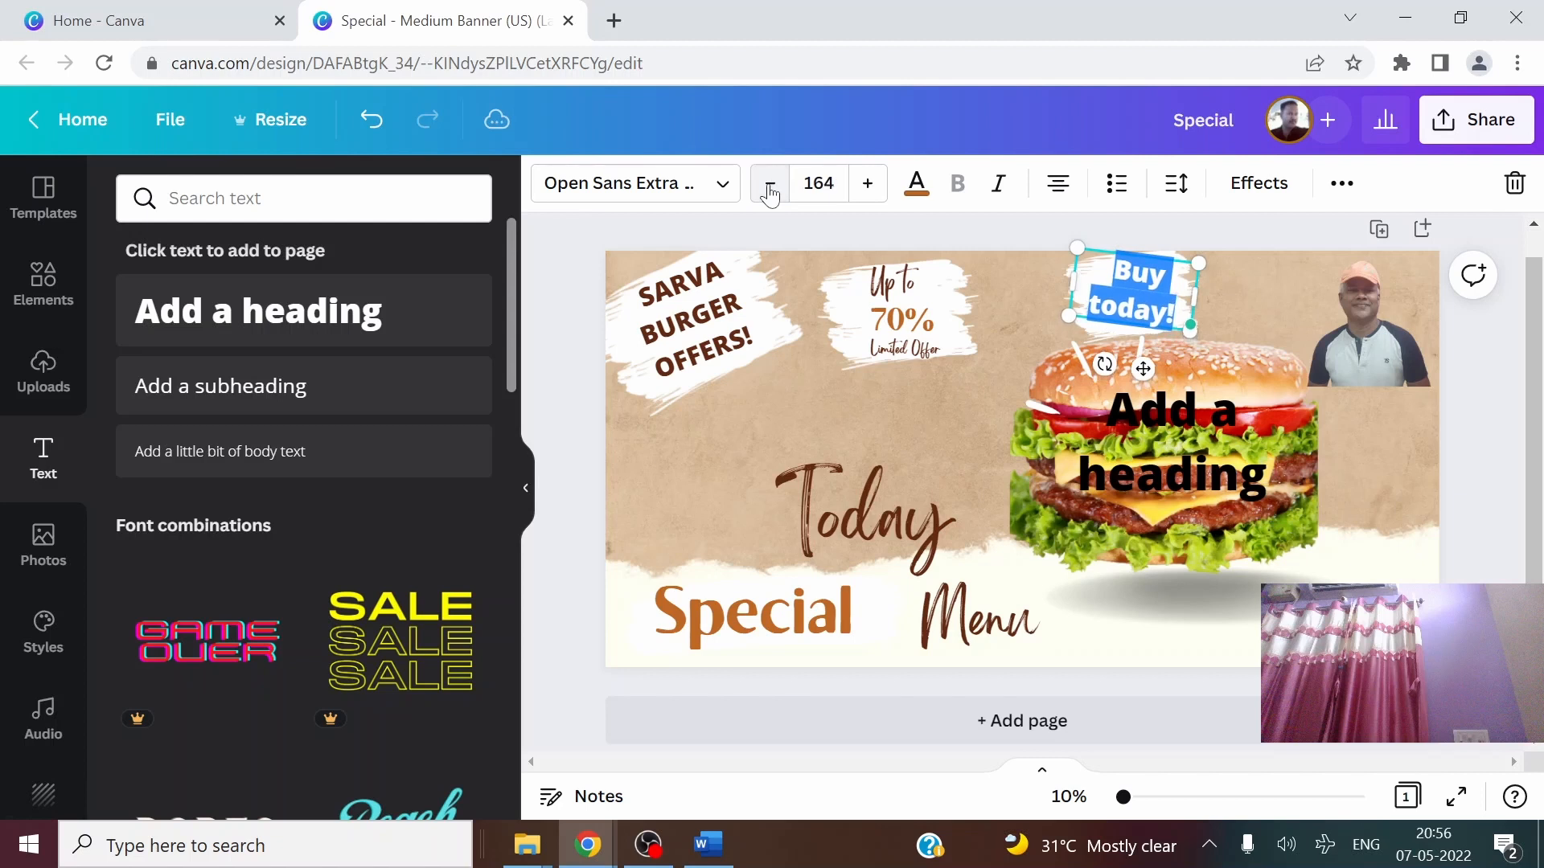
pyautogui.click(769, 192)
pyautogui.click(736, 474)
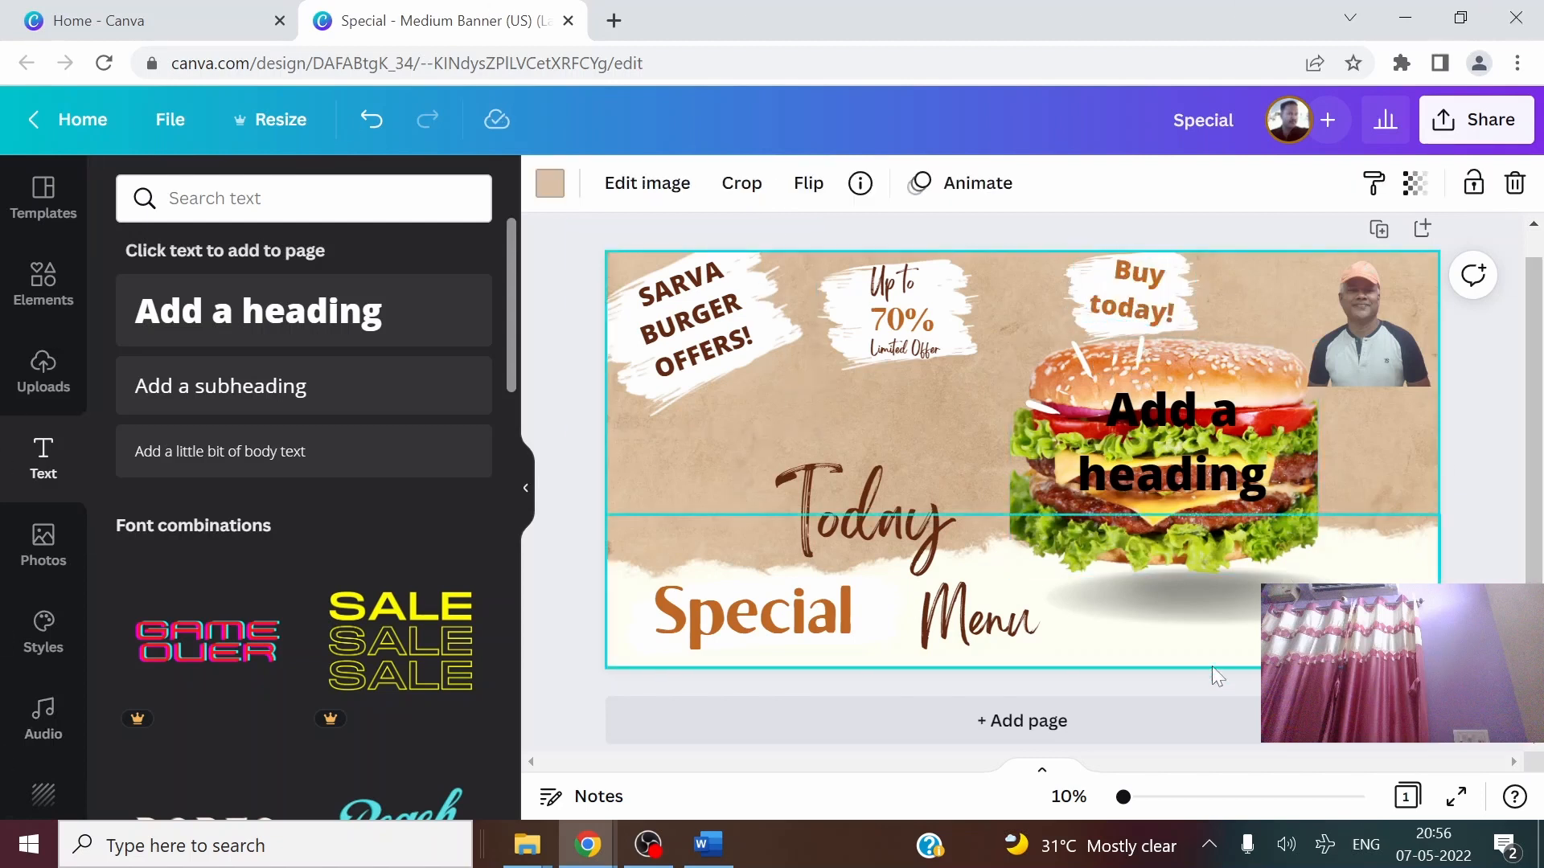
# Delete the unused "Add a heading" text lying over the burger
pyautogui.click(1228, 480)
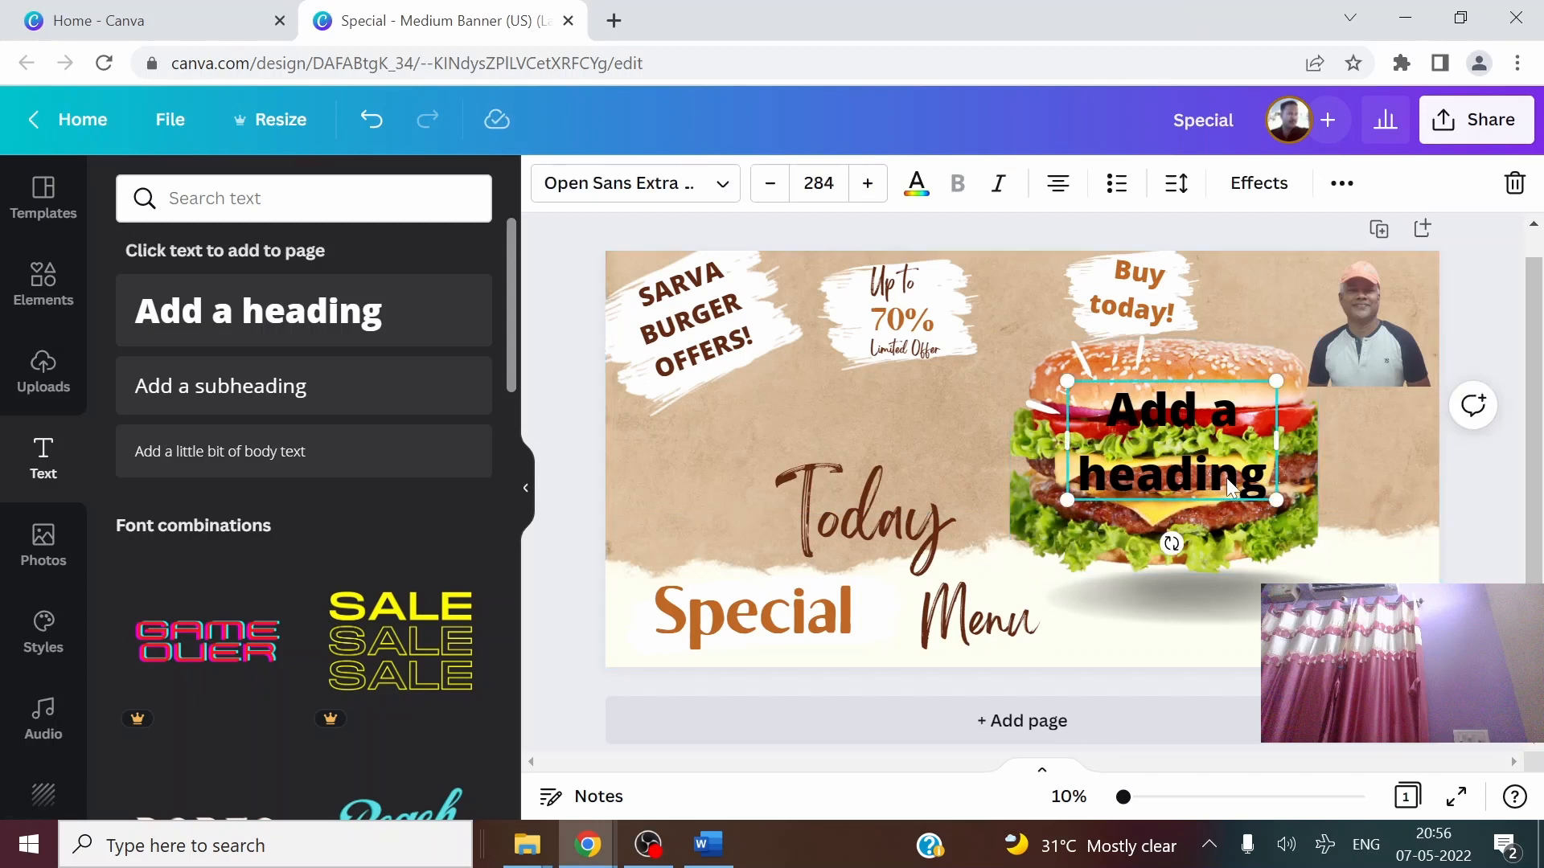
pyautogui.press('Delete')
pyautogui.click(950, 412)
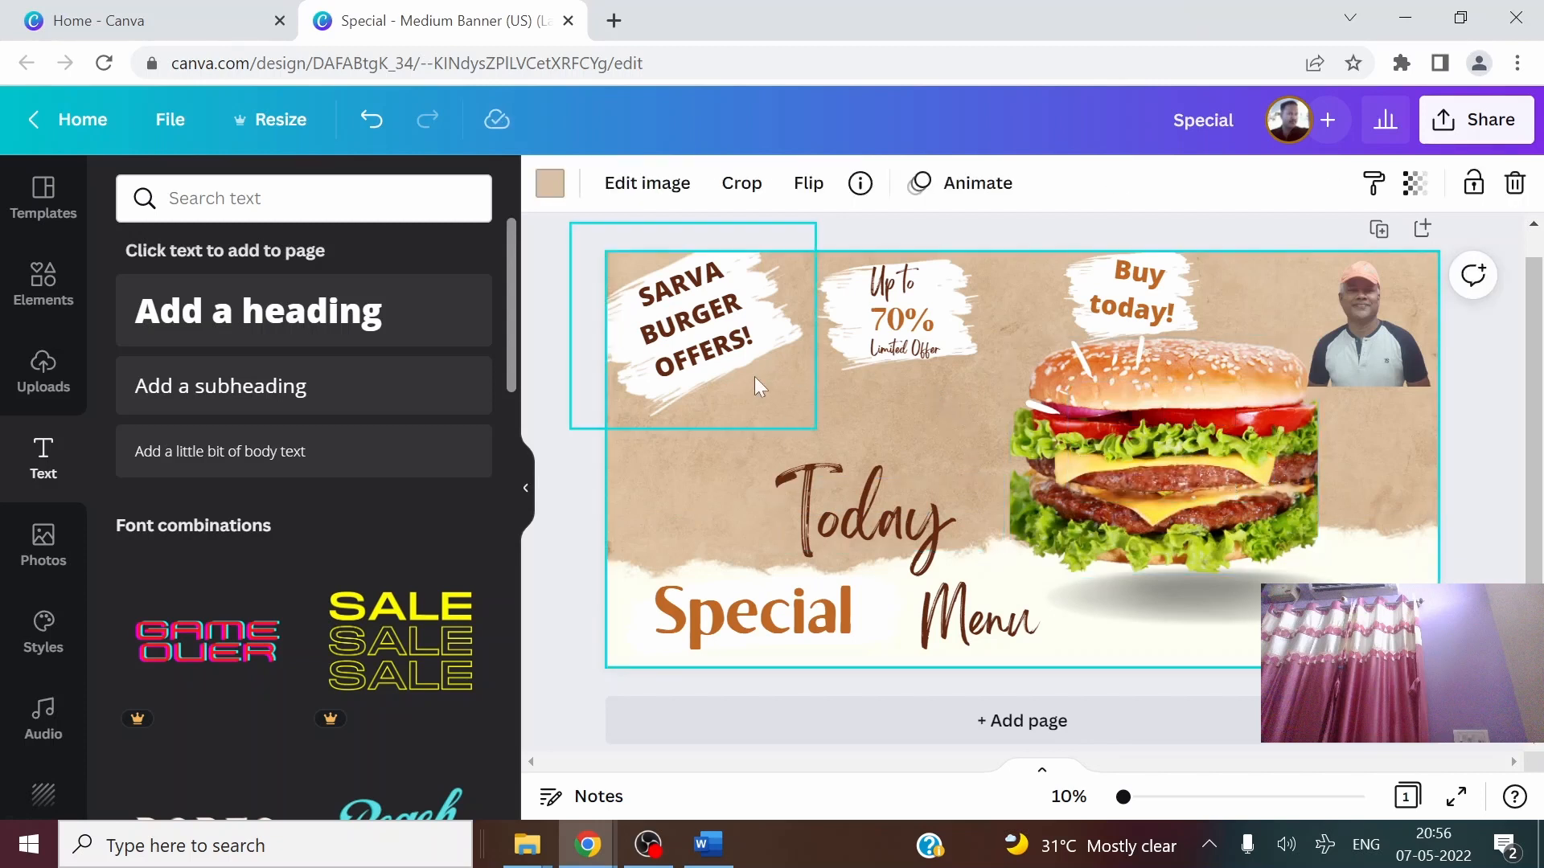
# Enlarge the "Up to 70% Limited Offer" brush-stroke group and place it lower, between the title and the burger
pyautogui.click(728, 352)
pyautogui.click(883, 320)
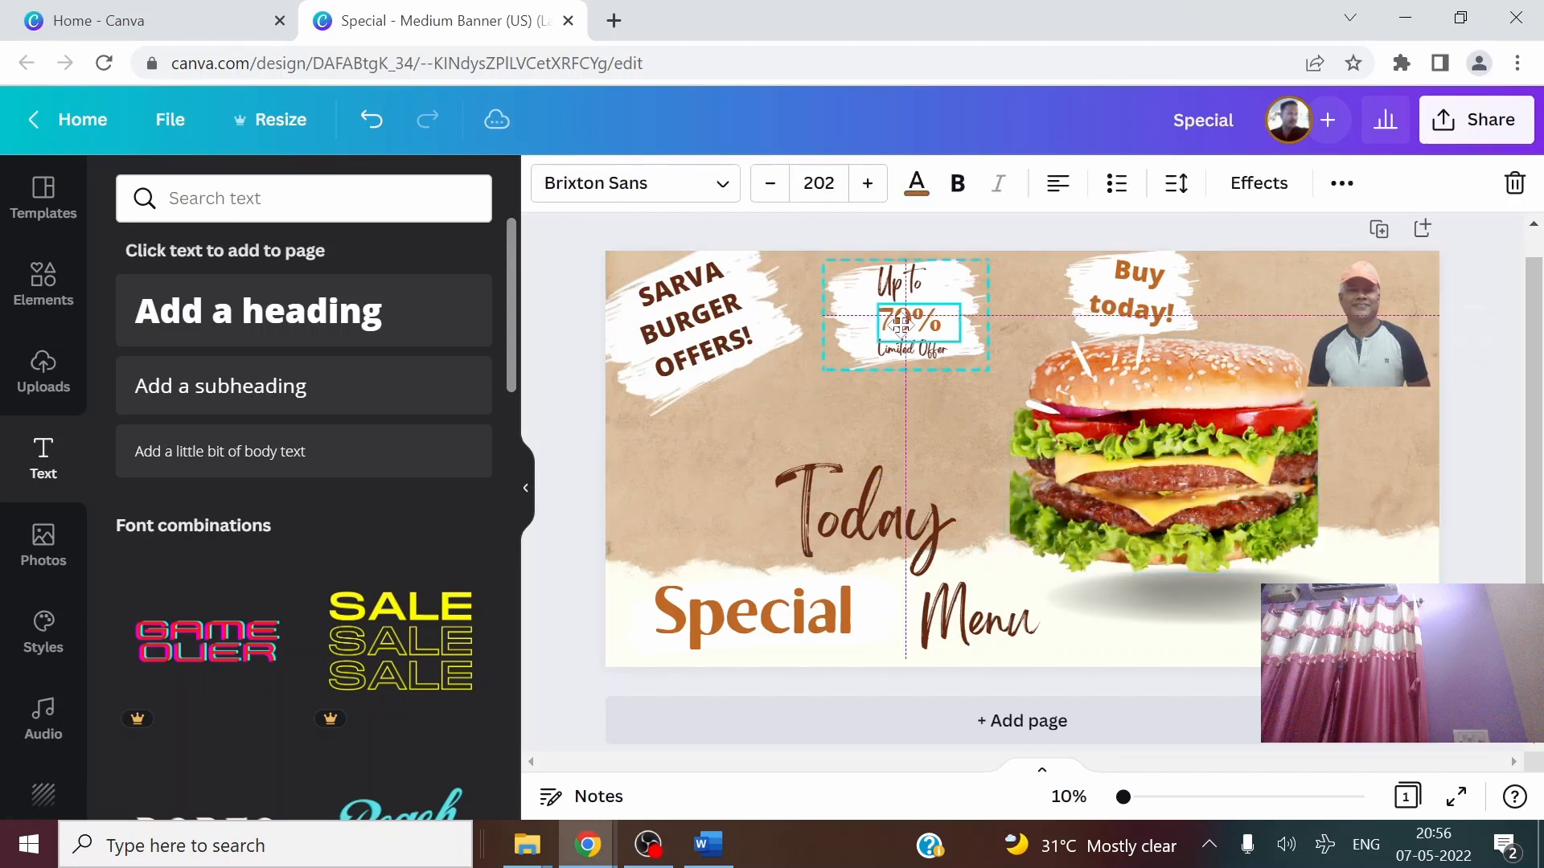
pyautogui.moveTo(882, 320); pyautogui.dragTo(905, 342)
pyautogui.moveTo(838, 392); pyautogui.dragTo(804, 471)
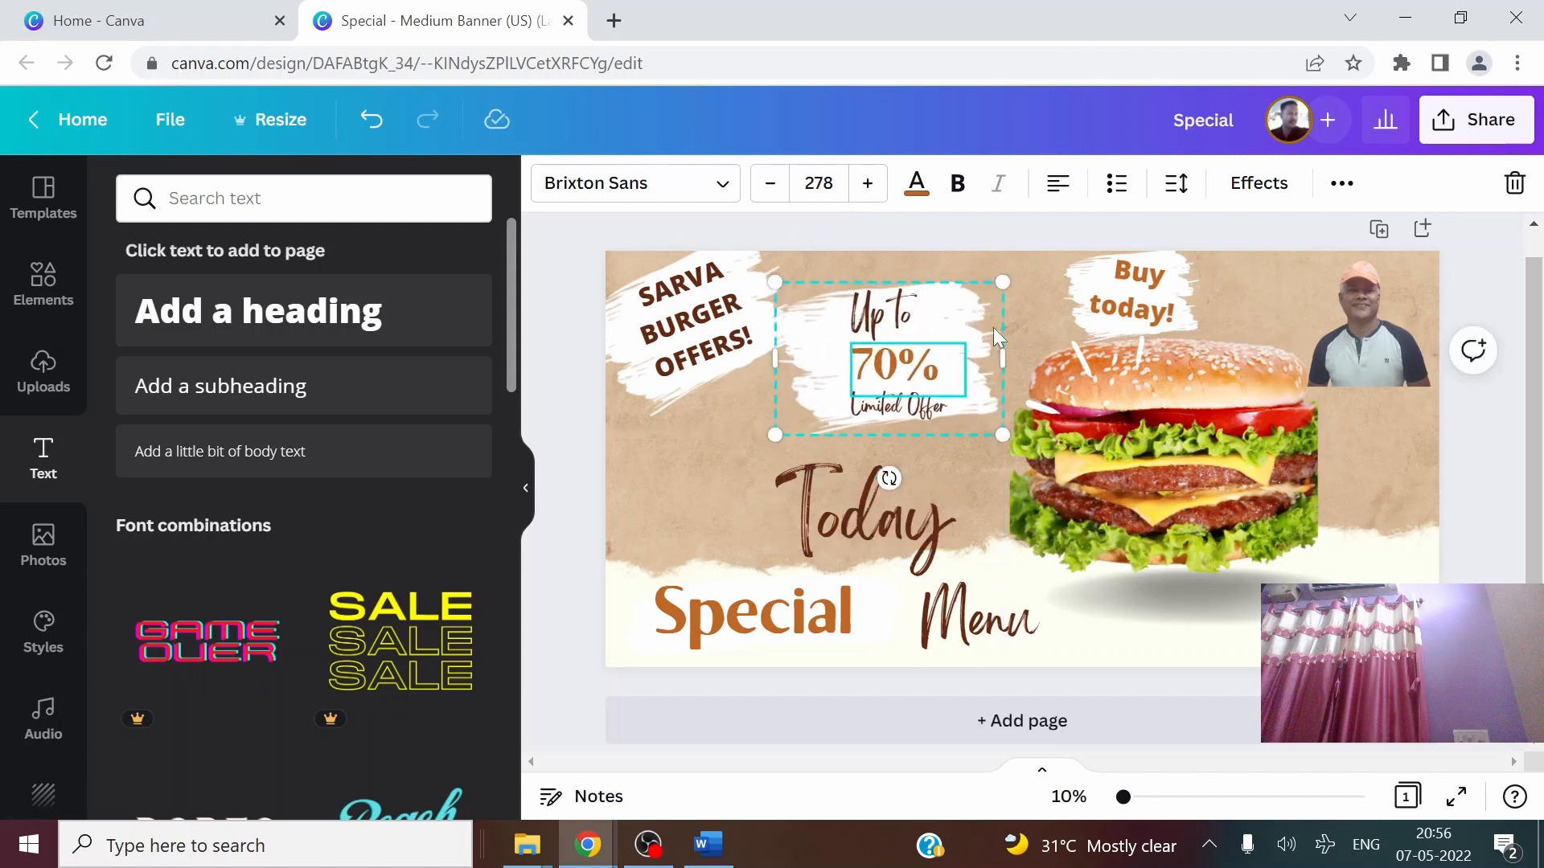
pyautogui.click(986, 423)
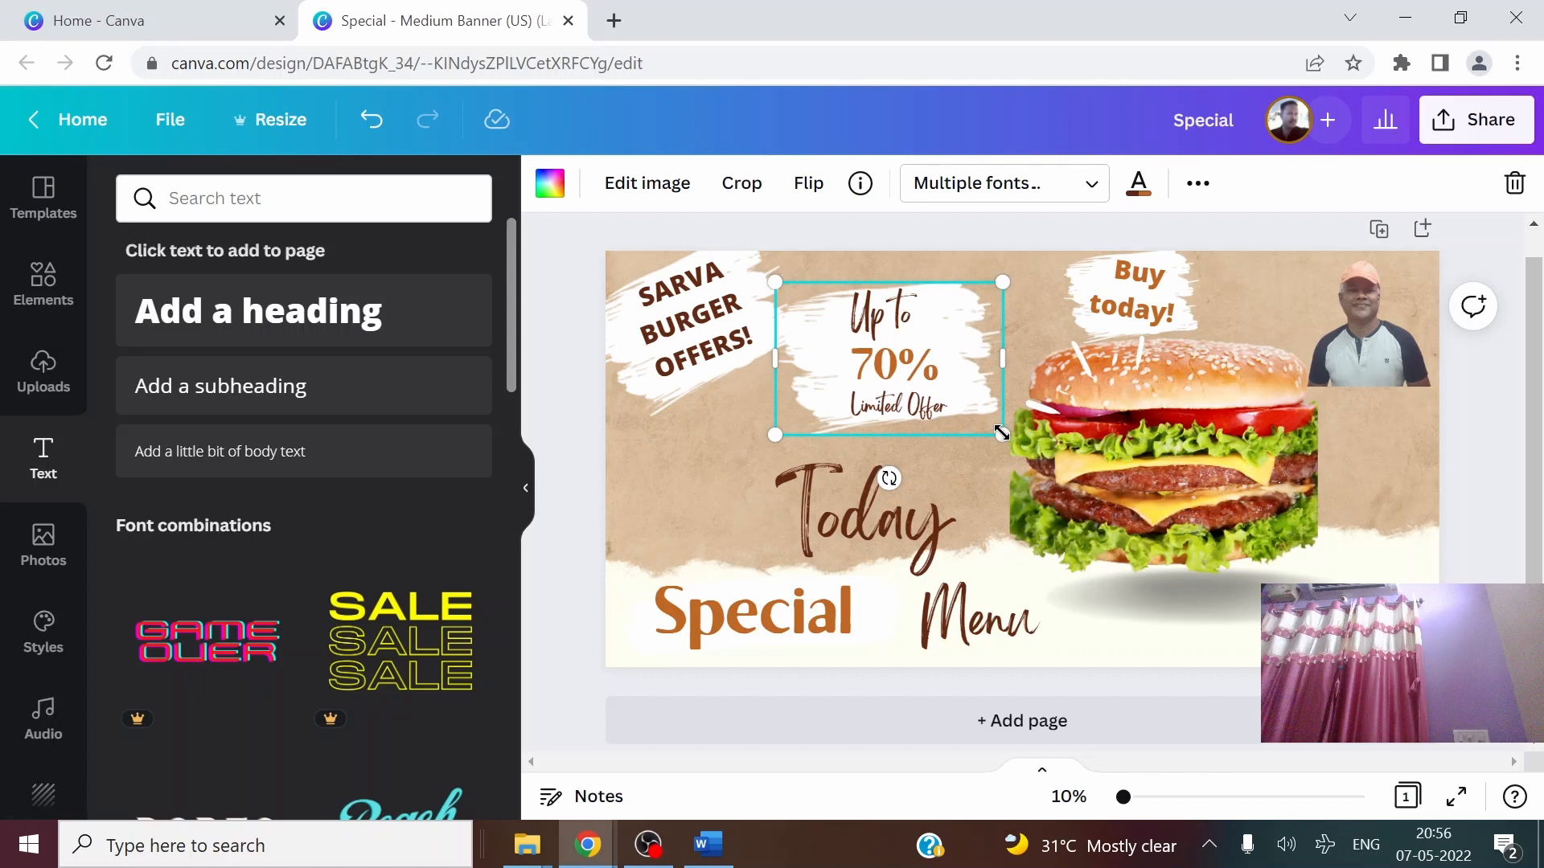
pyautogui.moveTo(1001, 434); pyautogui.dragTo(1009, 439)
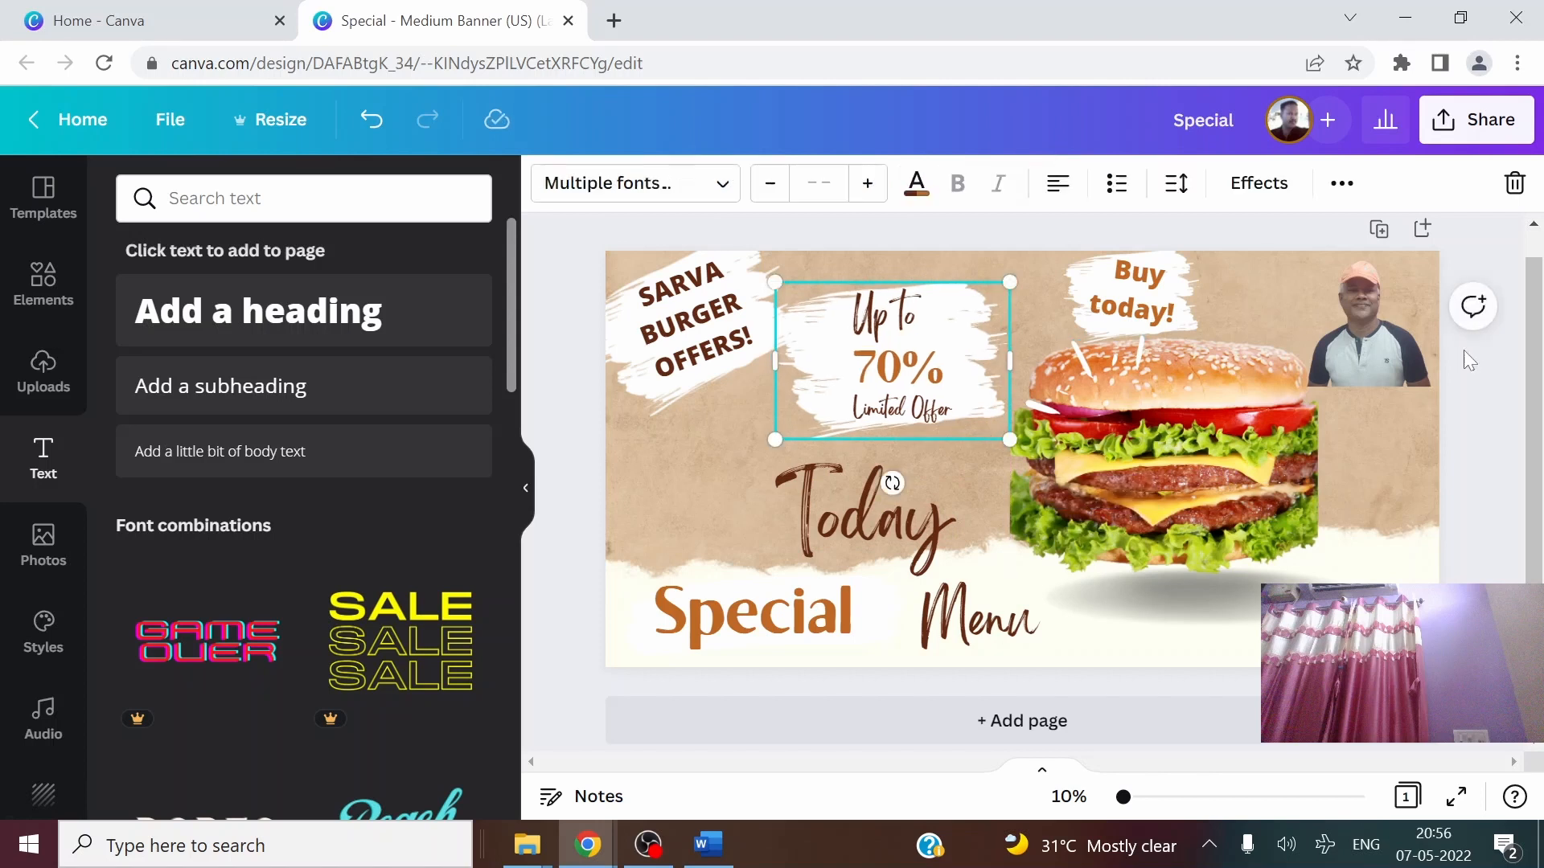
pyautogui.click(1498, 395)
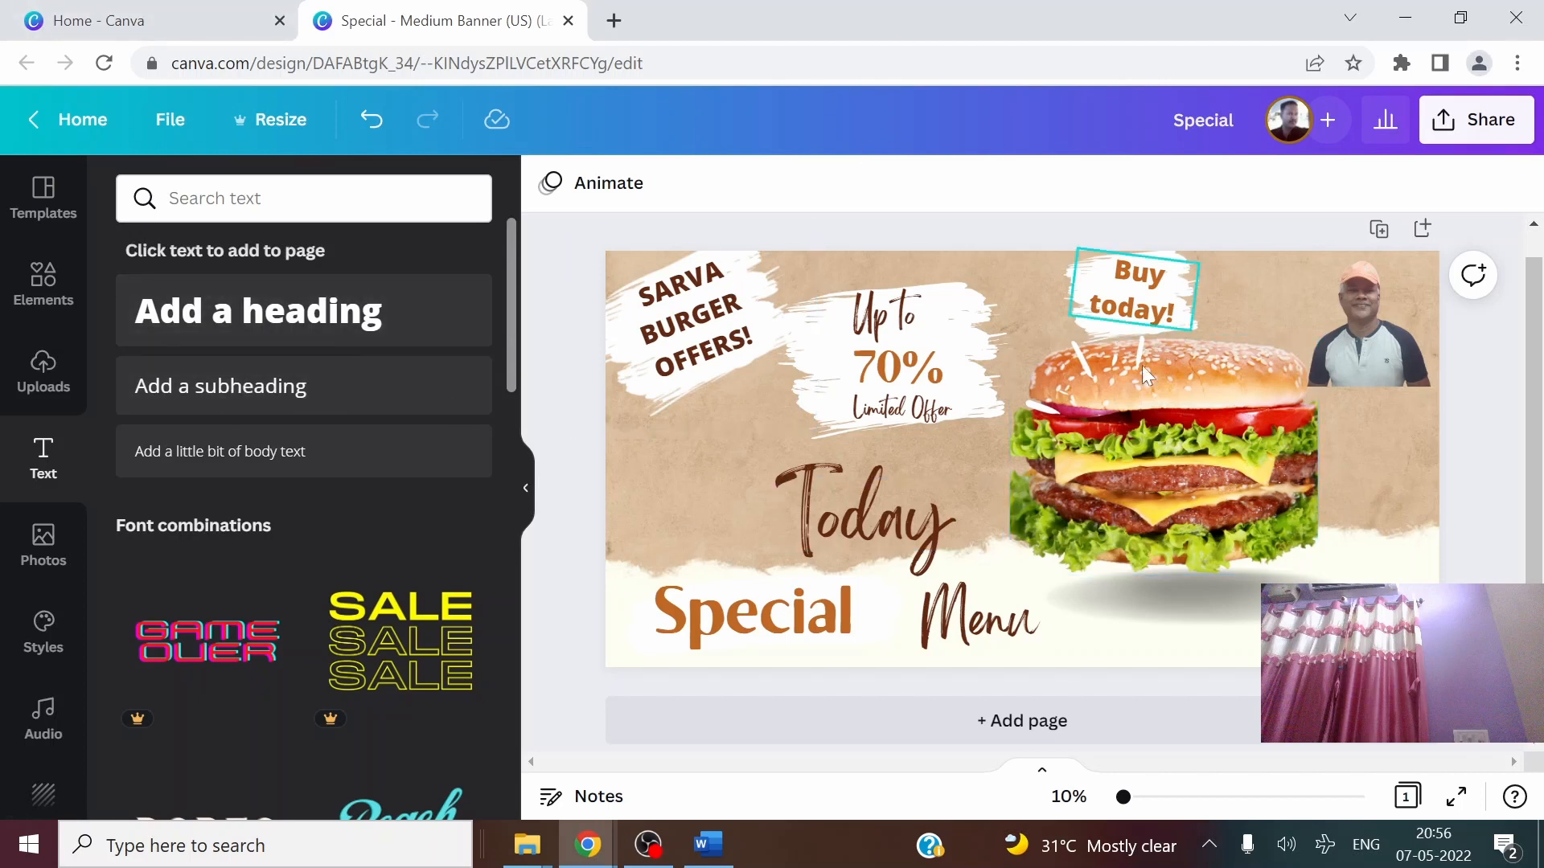
# Move the burger picture down and to the right, below the "Buy today!" brush stroke, and save the design
pyautogui.moveTo(1211, 491); pyautogui.dragTo(1274, 547)
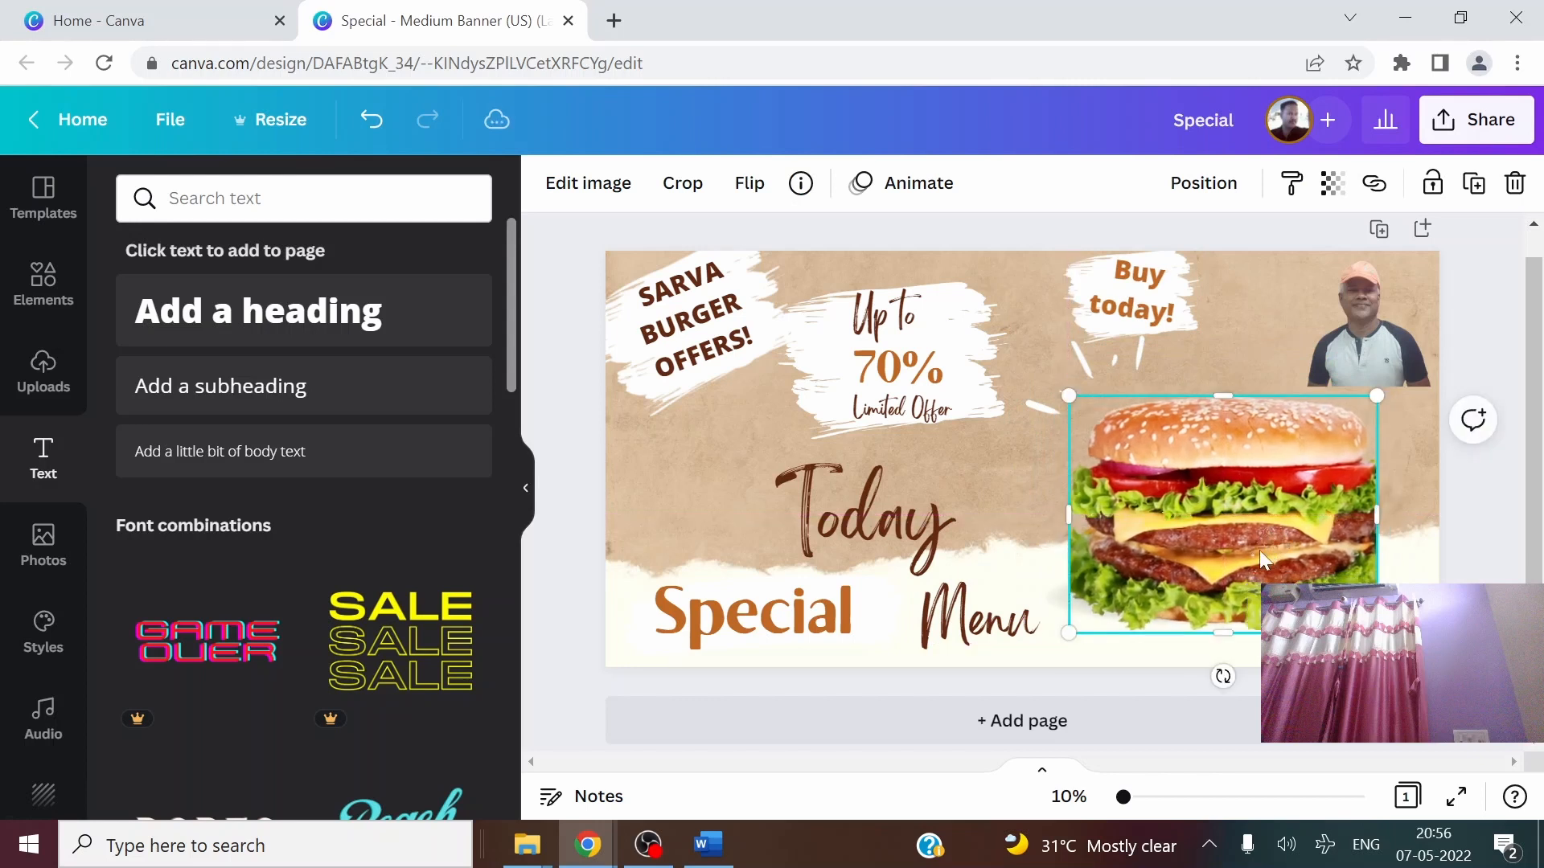
pyautogui.click(576, 271)
pyautogui.click(171, 121)
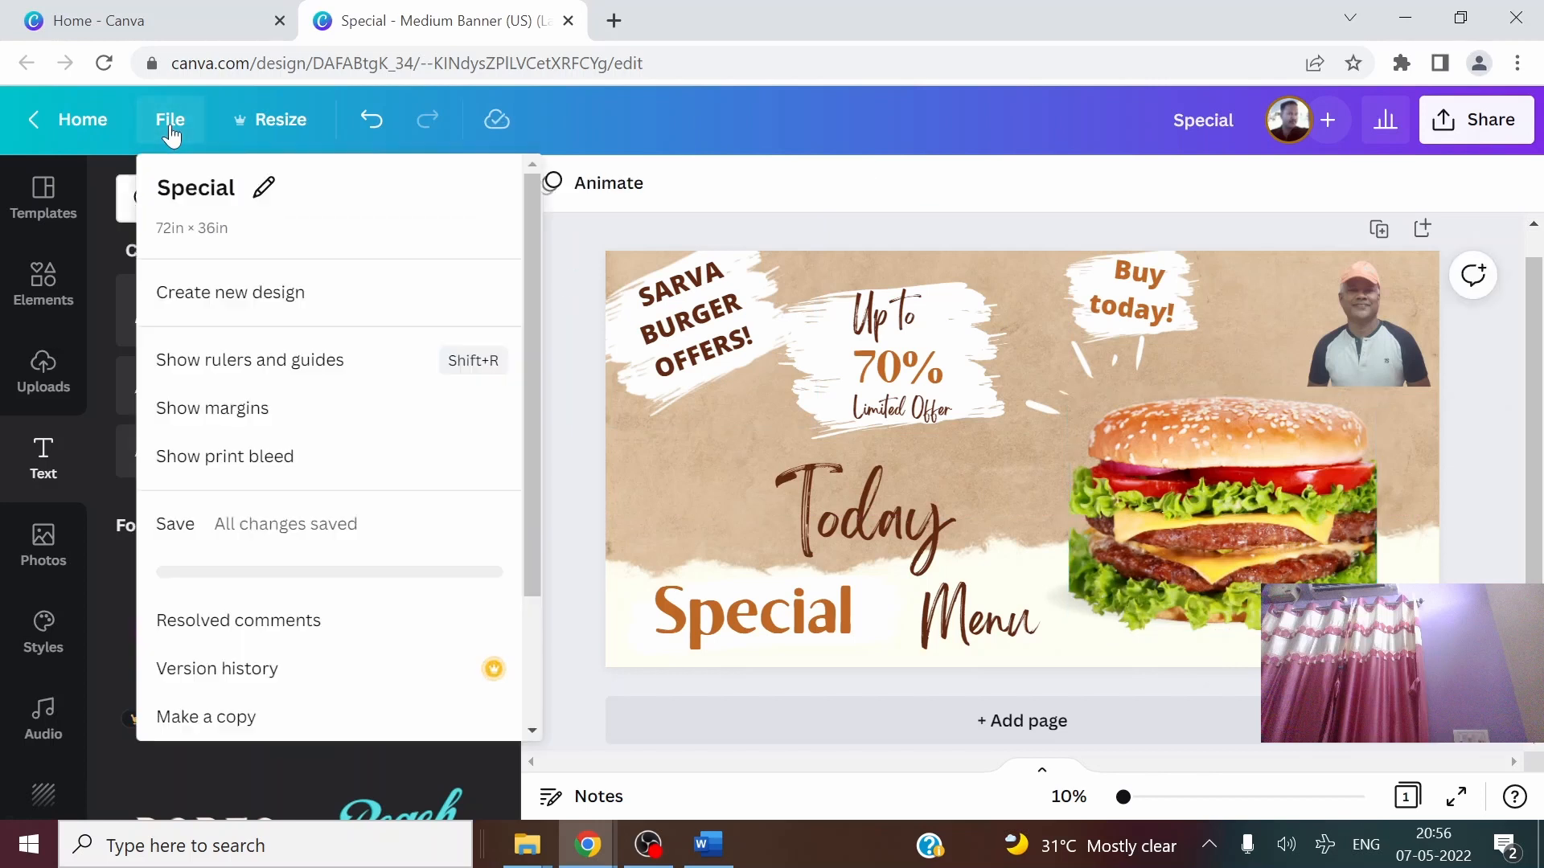
pyautogui.click(185, 523)
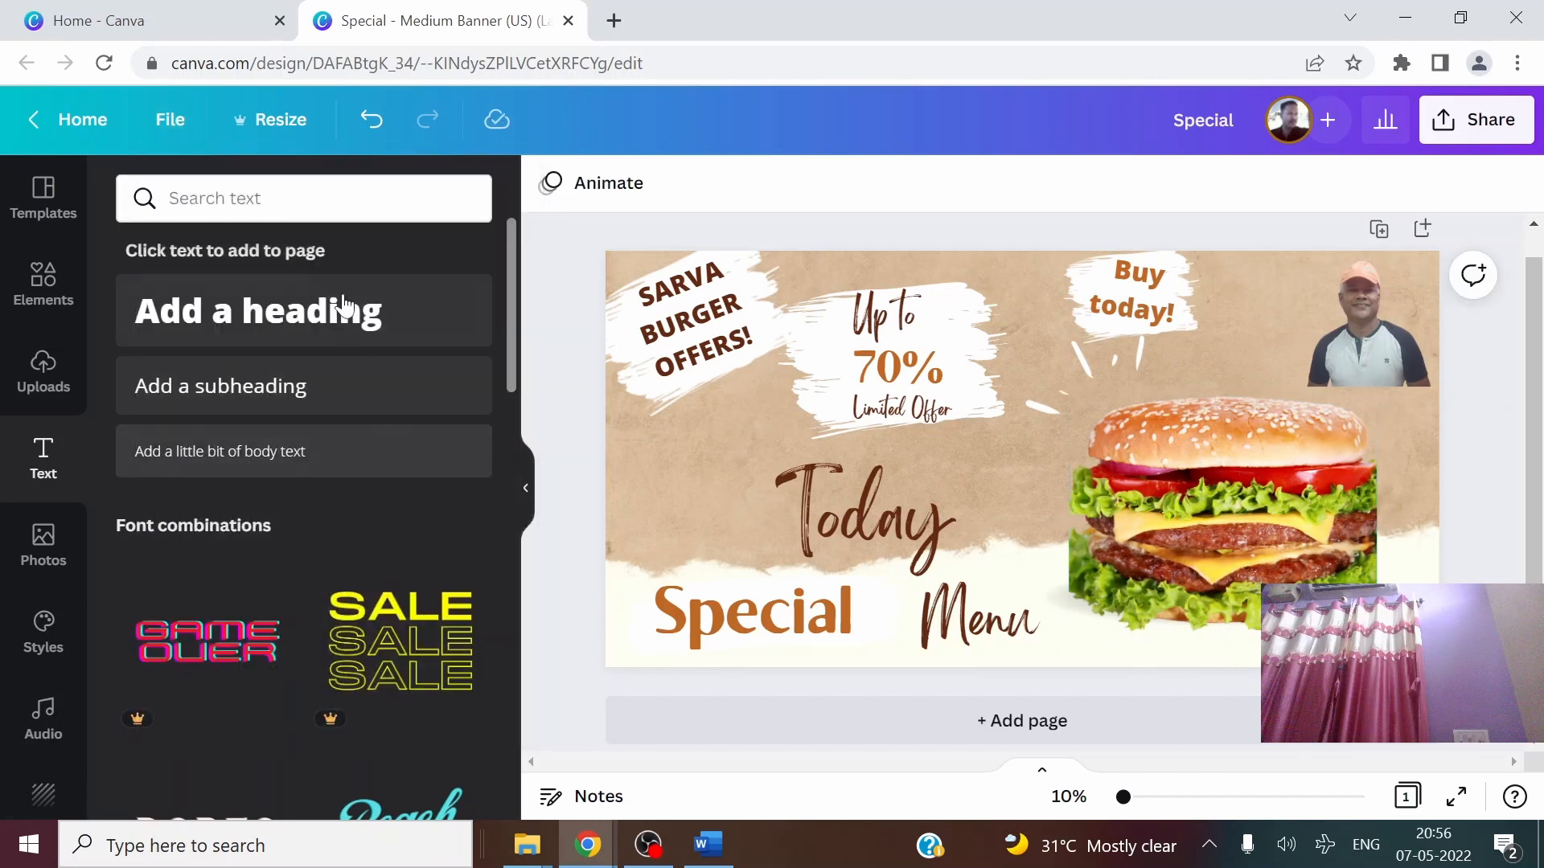
# Download the banner as a JPG file at size 1 and quality 80
pyautogui.click(178, 122)
pyautogui.scroll(-1, 277, 599)
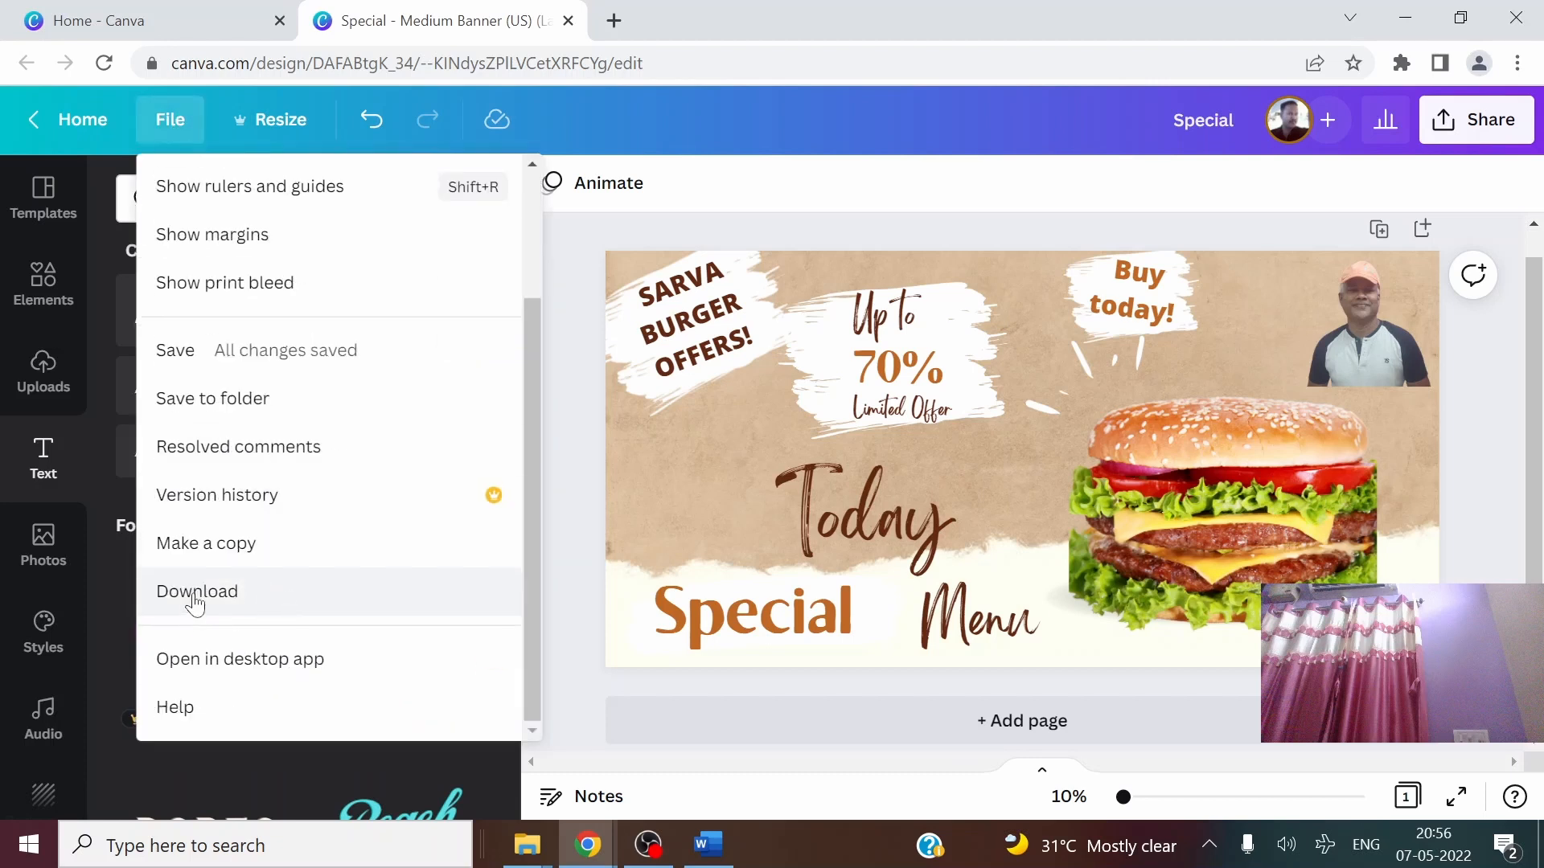
pyautogui.click(196, 595)
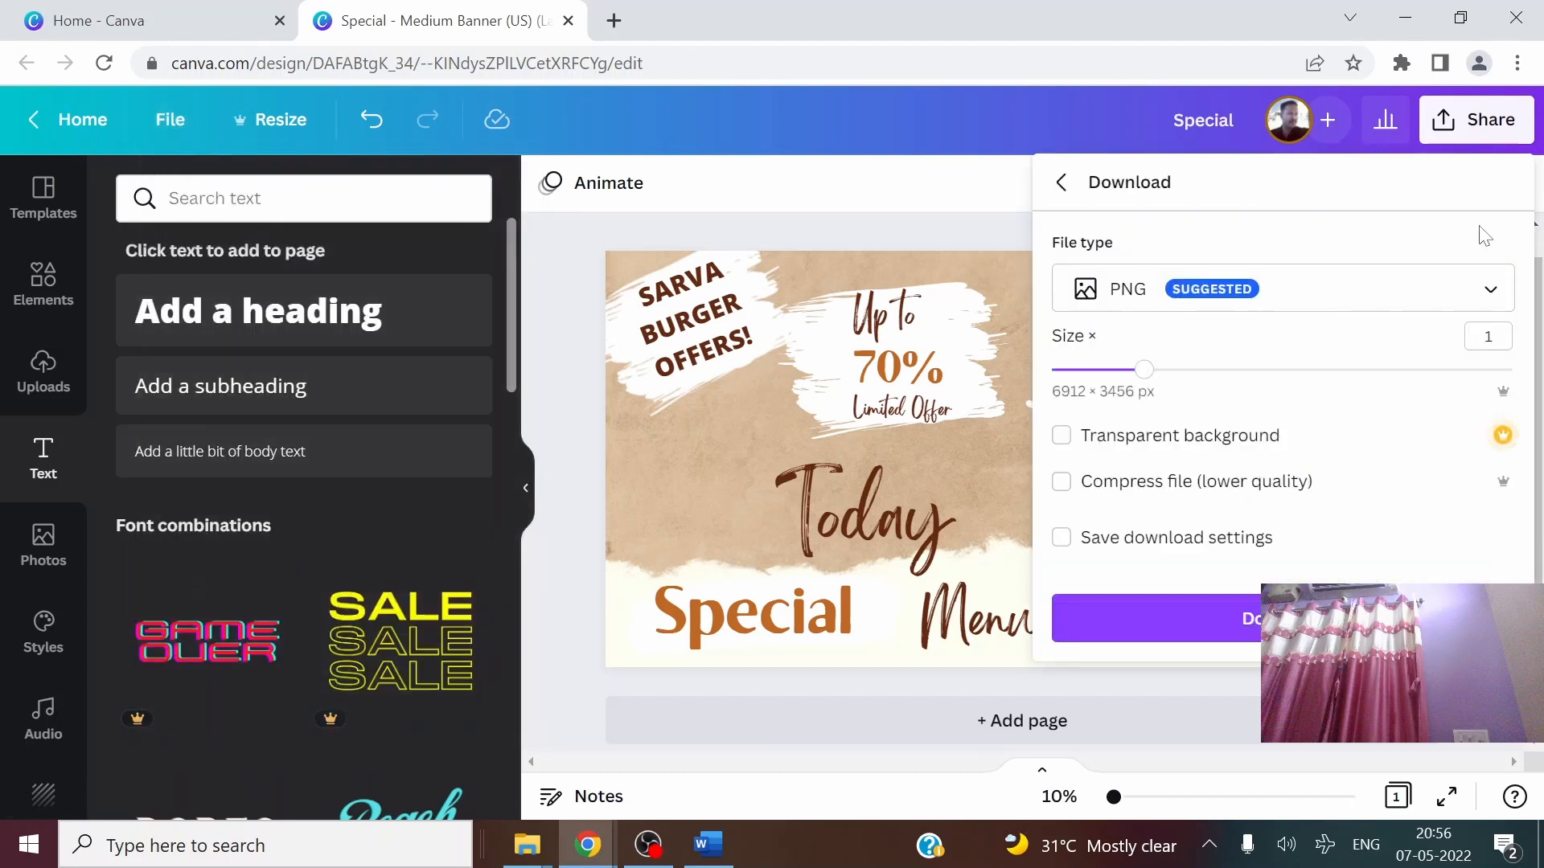
pyautogui.click(1494, 297)
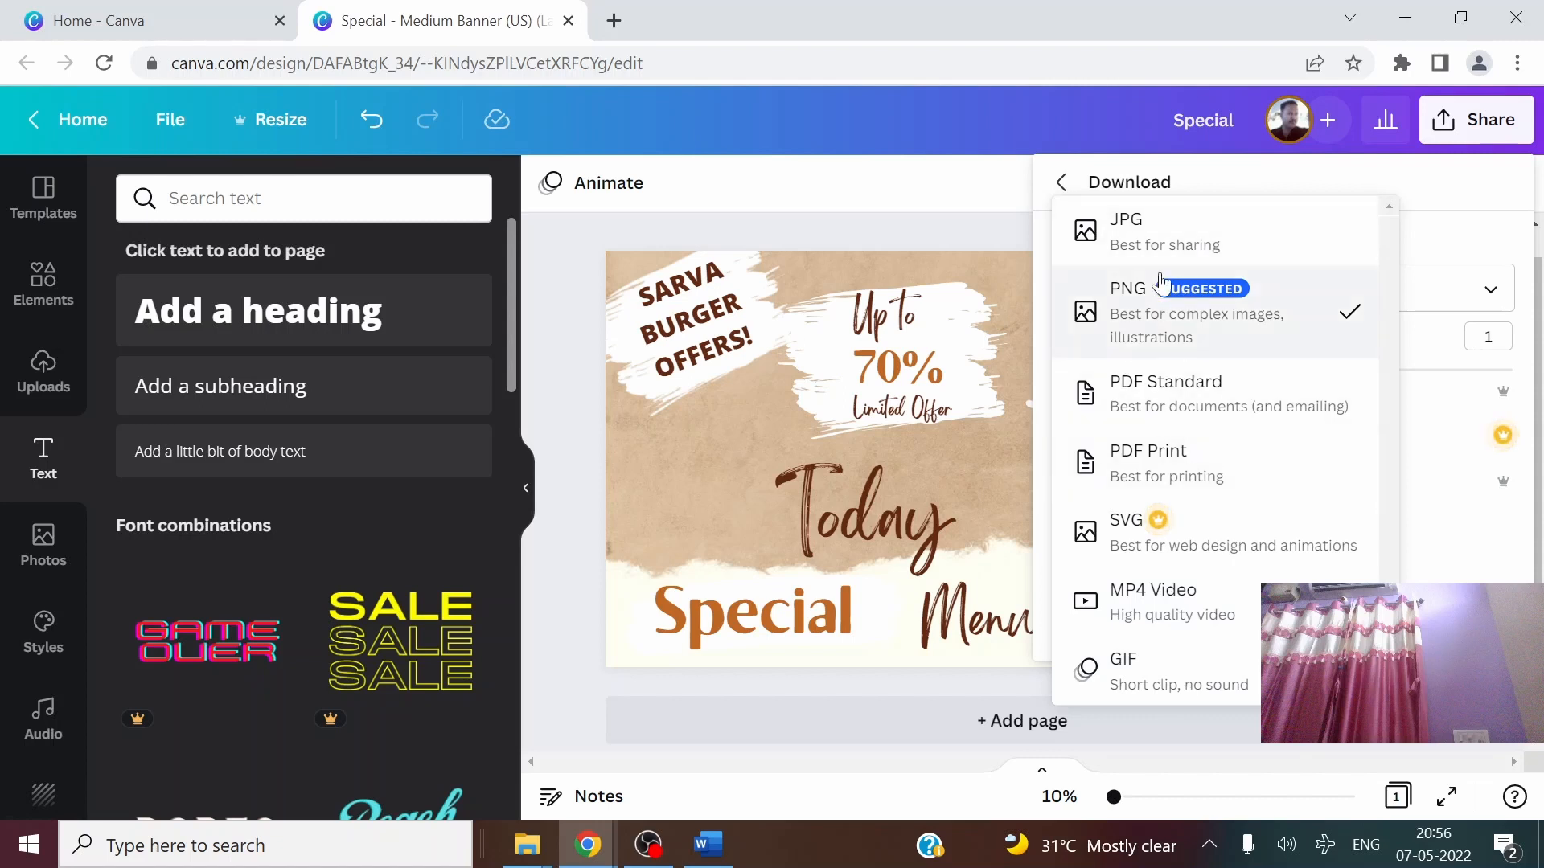
pyautogui.click(1192, 246)
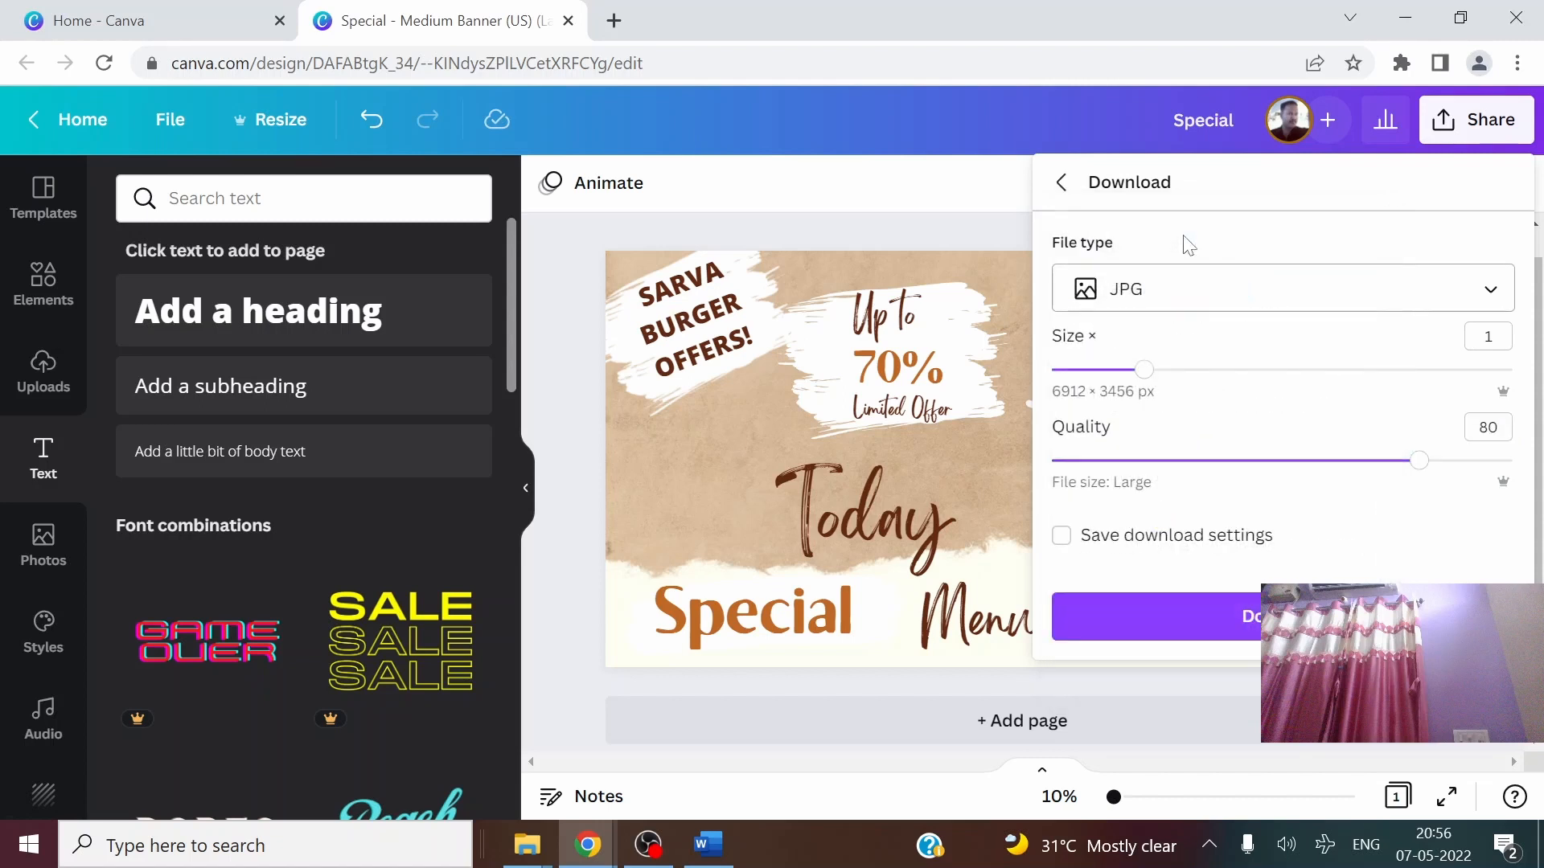
pyautogui.click(1231, 617)
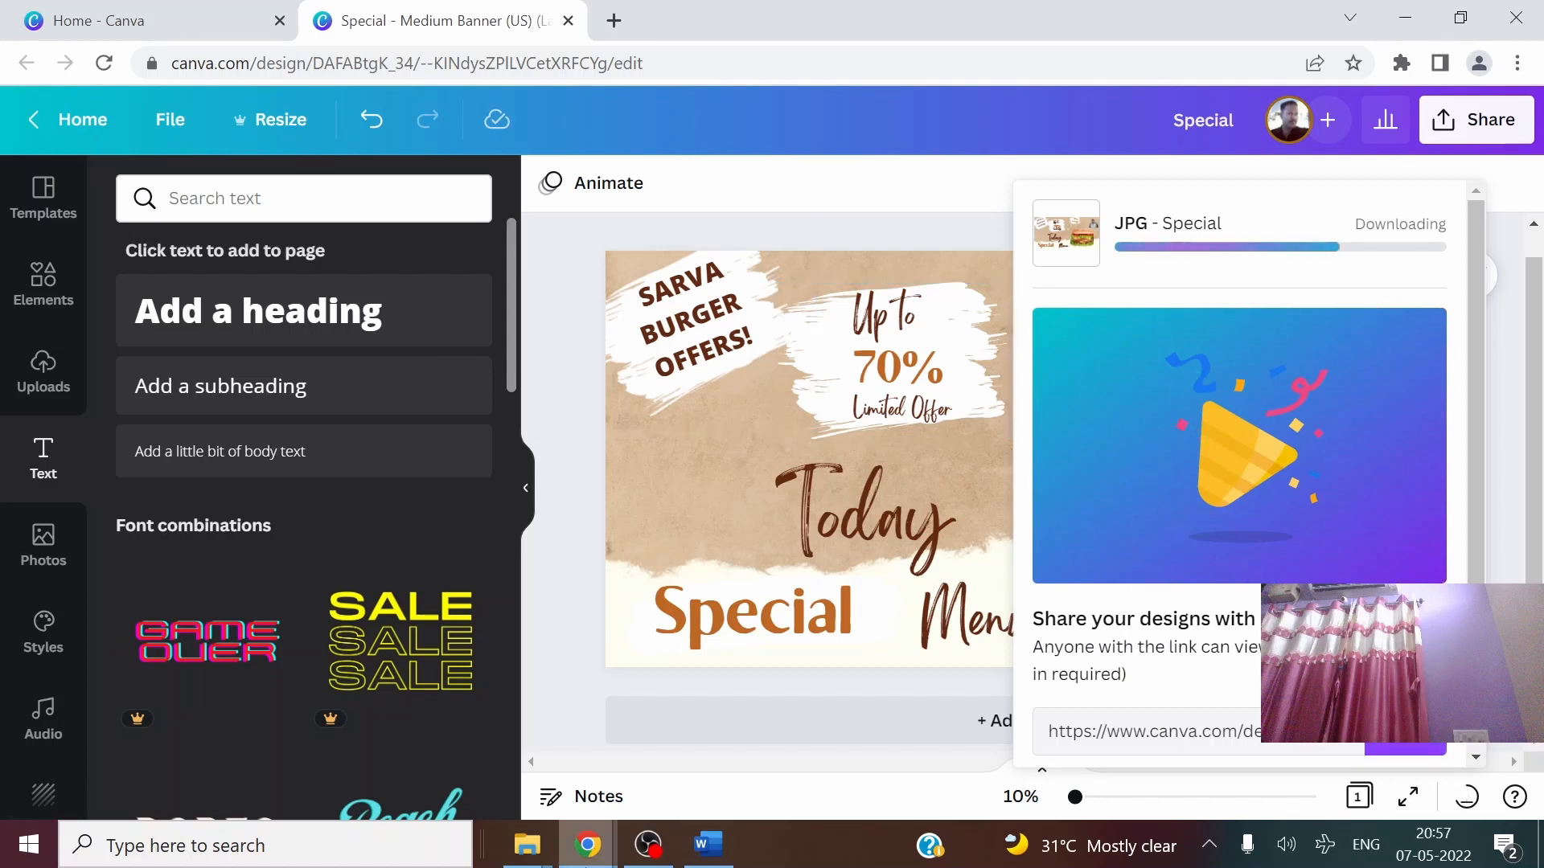
# Switch to File Explorer, open the Downloads folder and sort it by date modified with the newest files first
pyautogui.moveTo(528, 848)
pyautogui.click(493, 785)
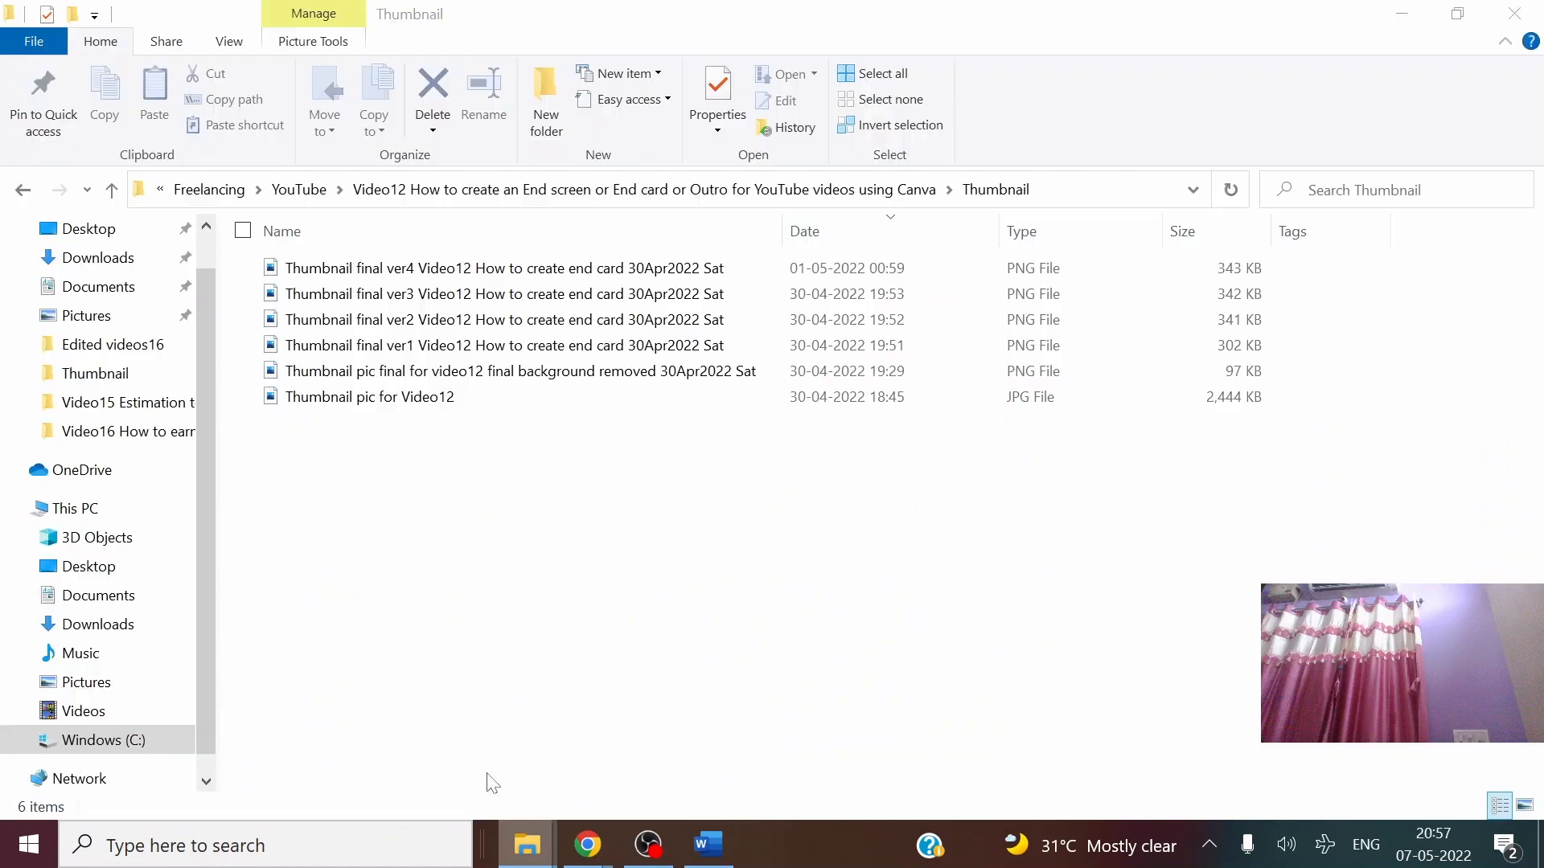
pyautogui.click(98, 258)
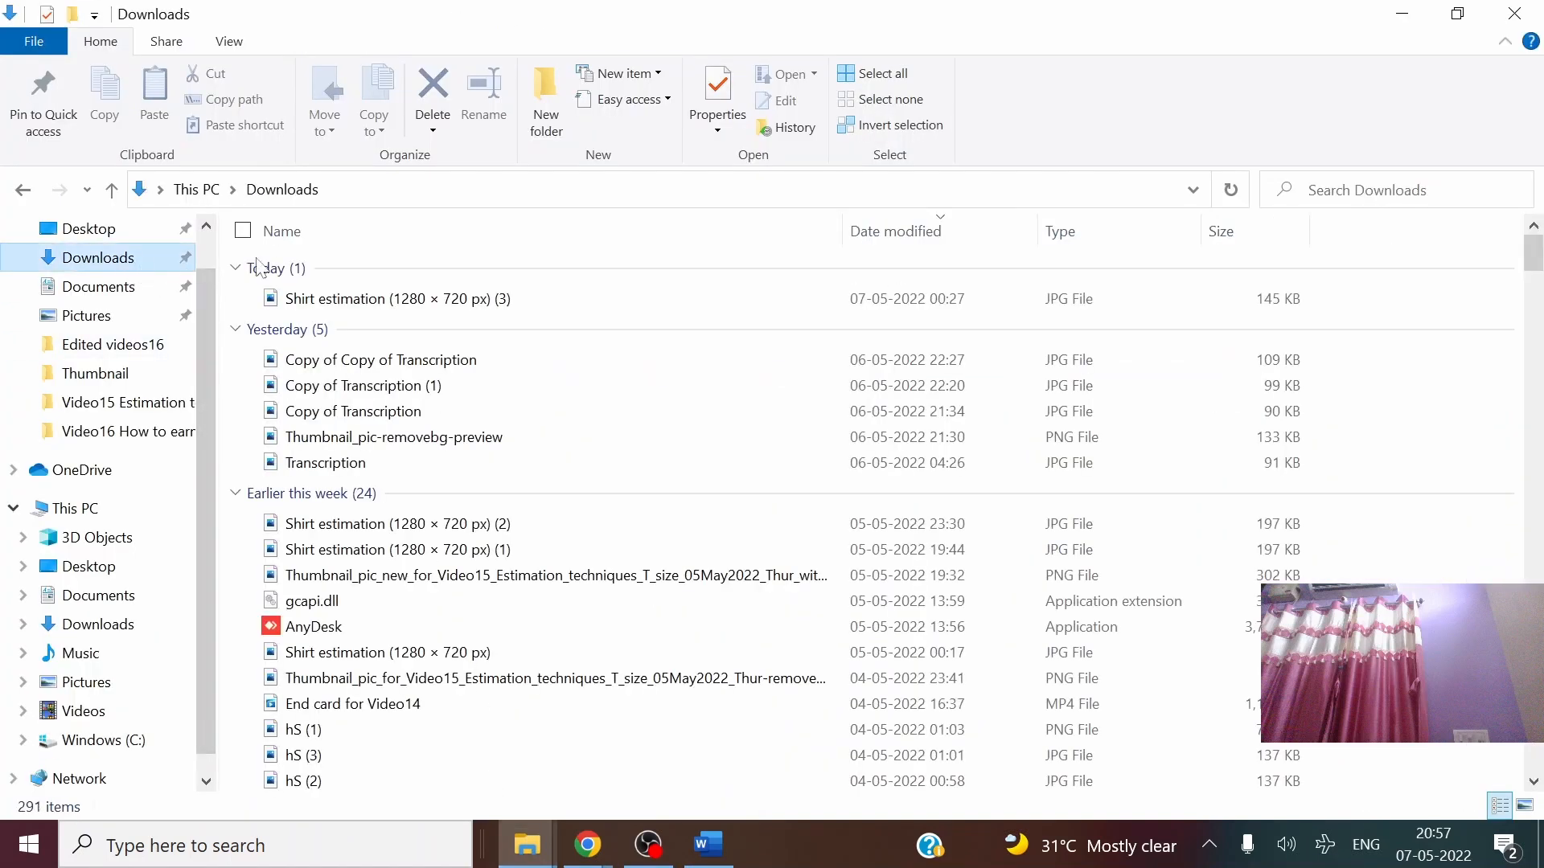
pyautogui.click(373, 201)
pyautogui.press('Escape')
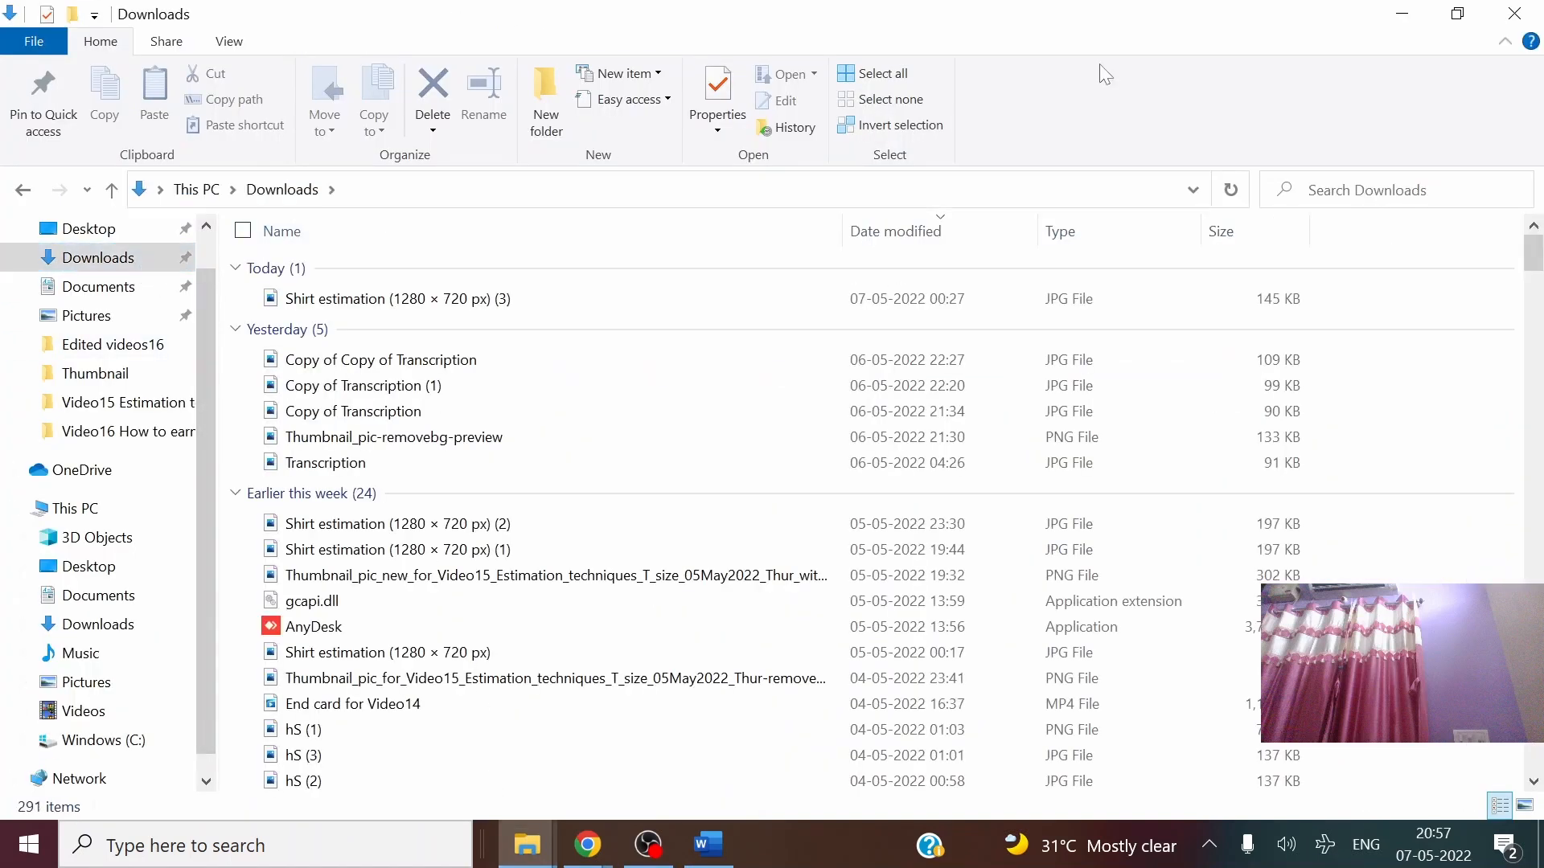
pyautogui.click(486, 192)
pyautogui.click(895, 235)
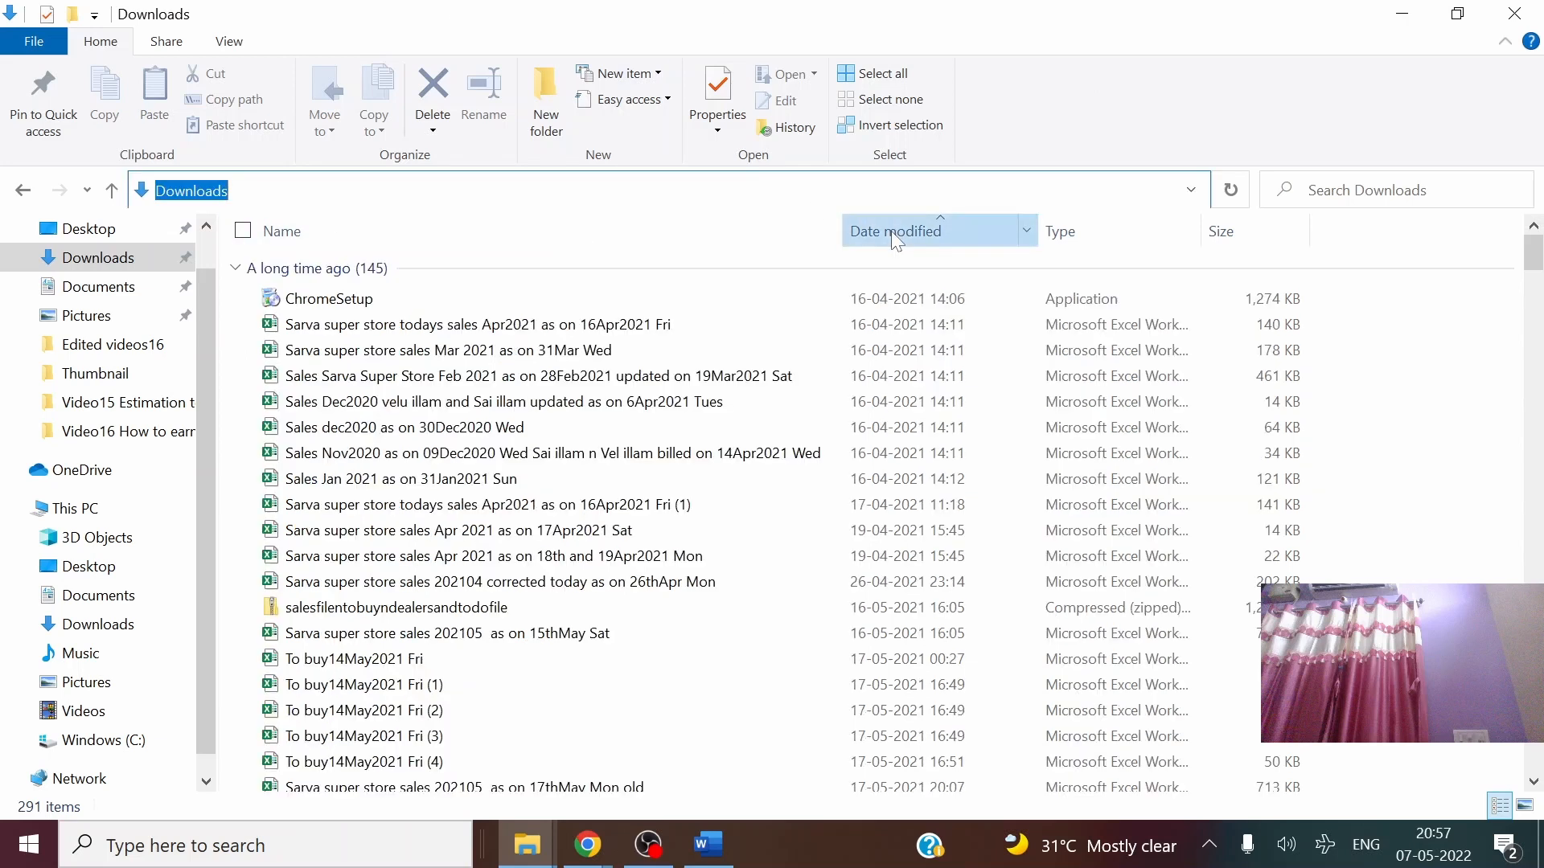
pyautogui.click(895, 235)
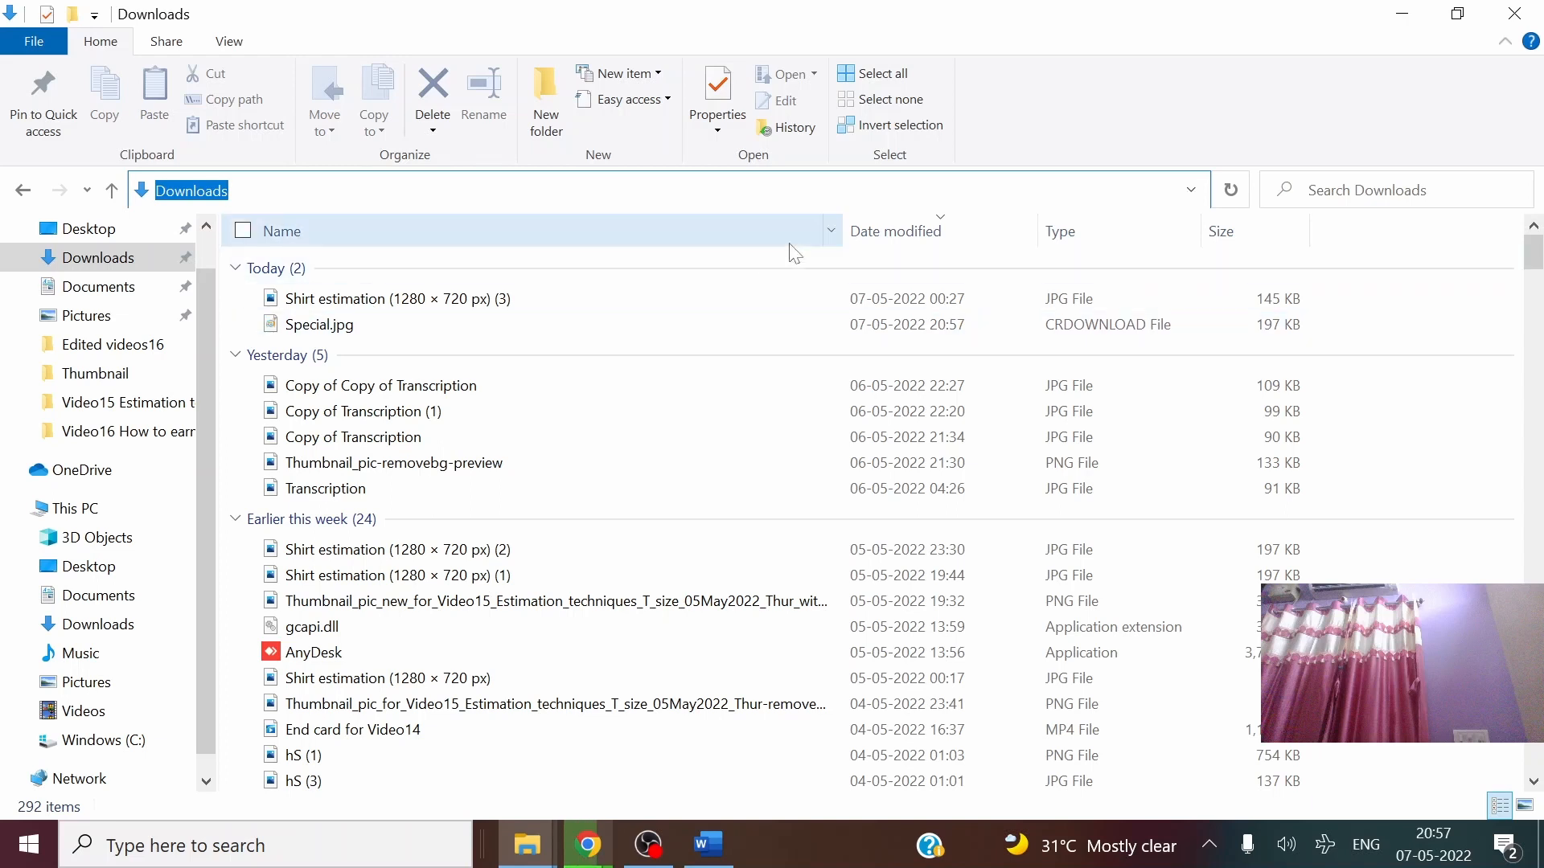
pyautogui.click(927, 237)
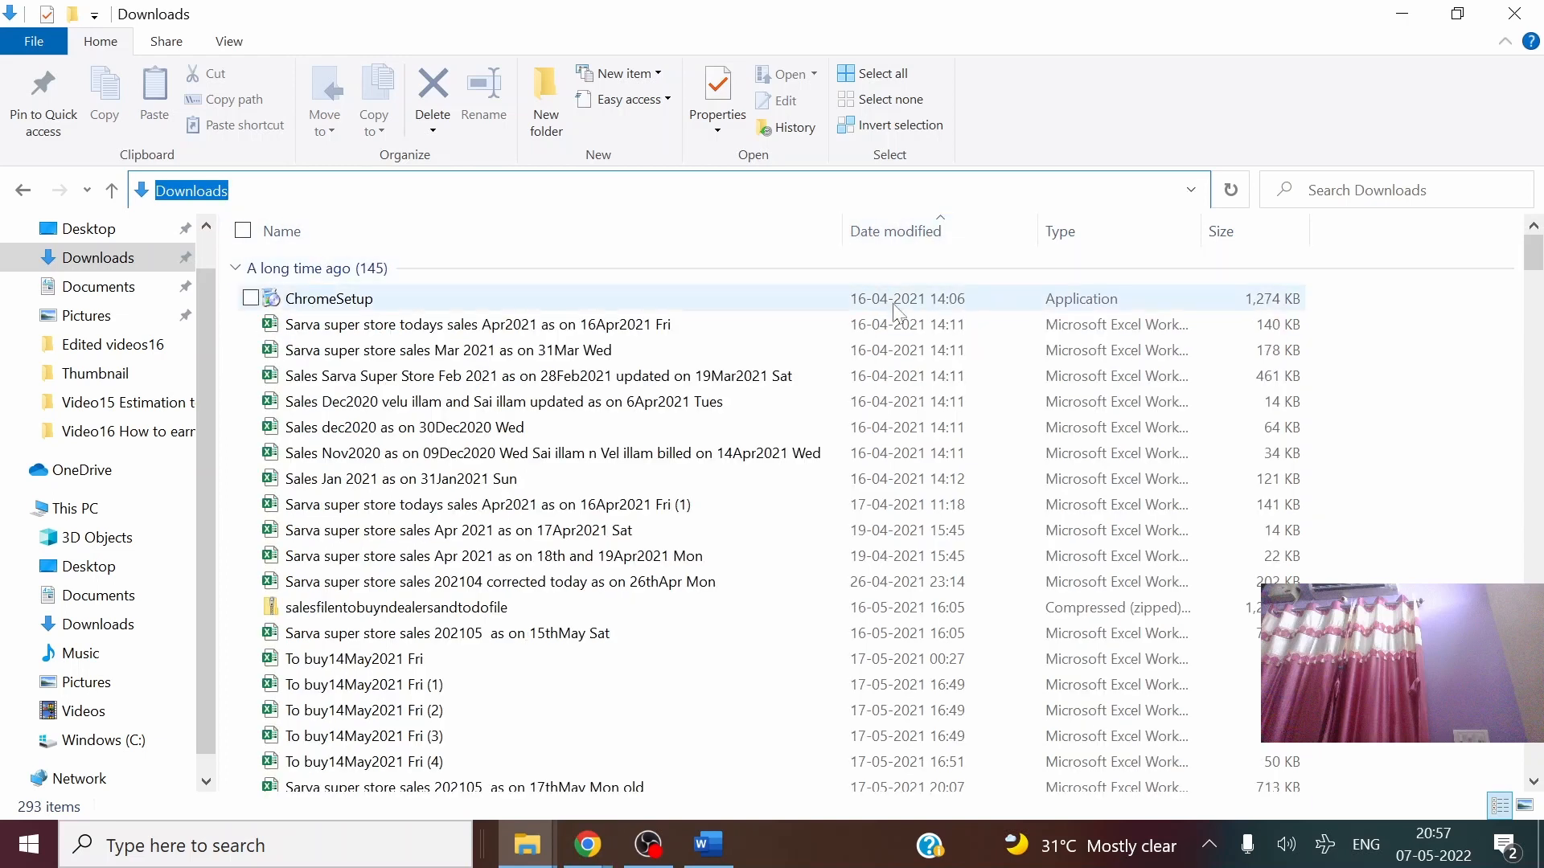
pyautogui.click(896, 240)
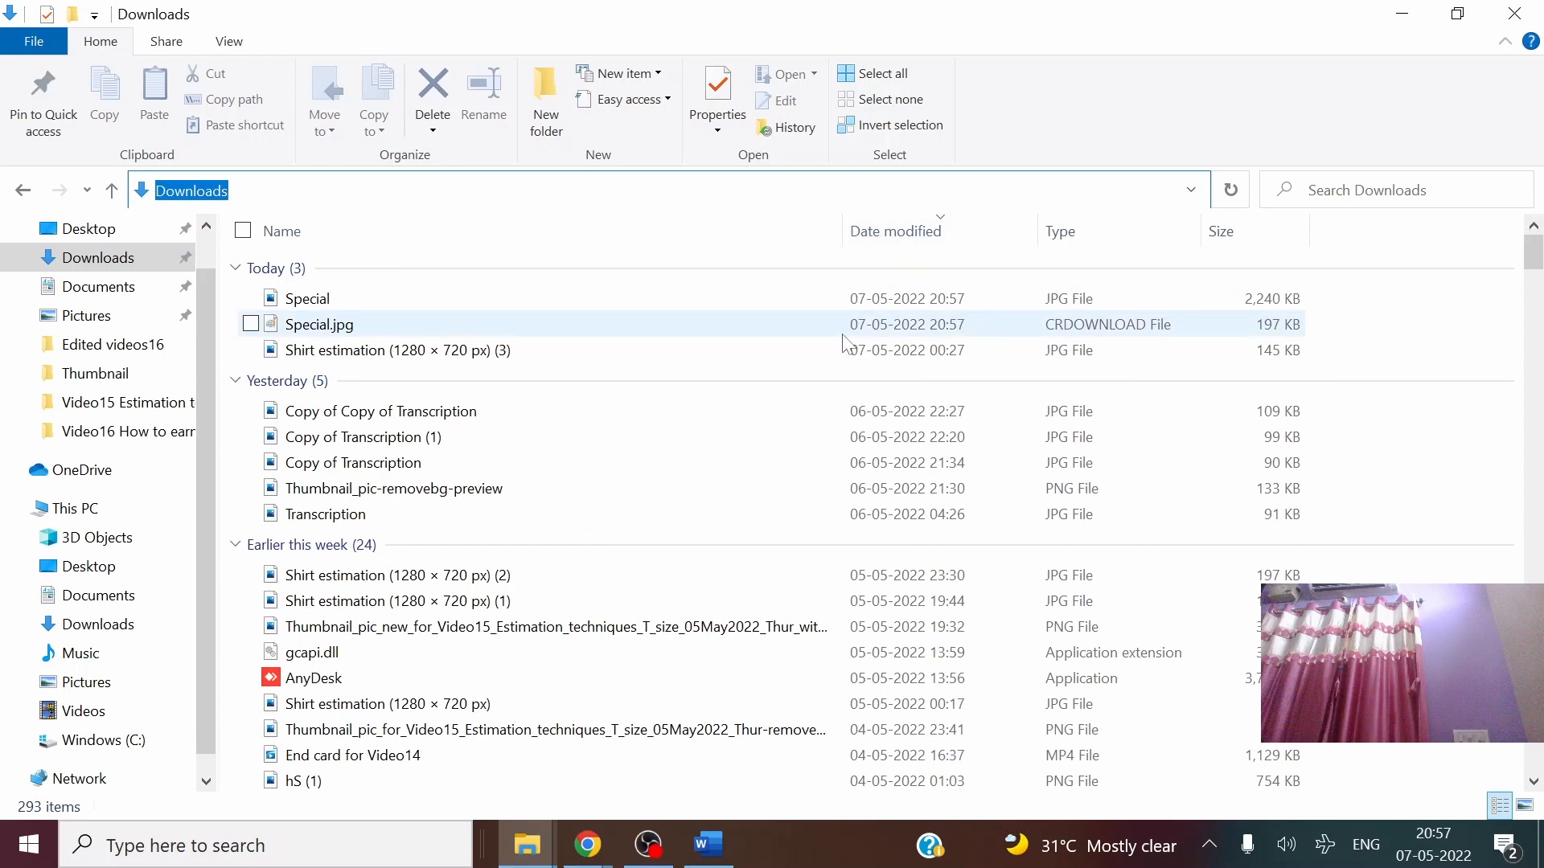
# Open the exported Special.jpg to view the finished banner, close it and return to the Canva design
pyautogui.doubleClick(318, 306)
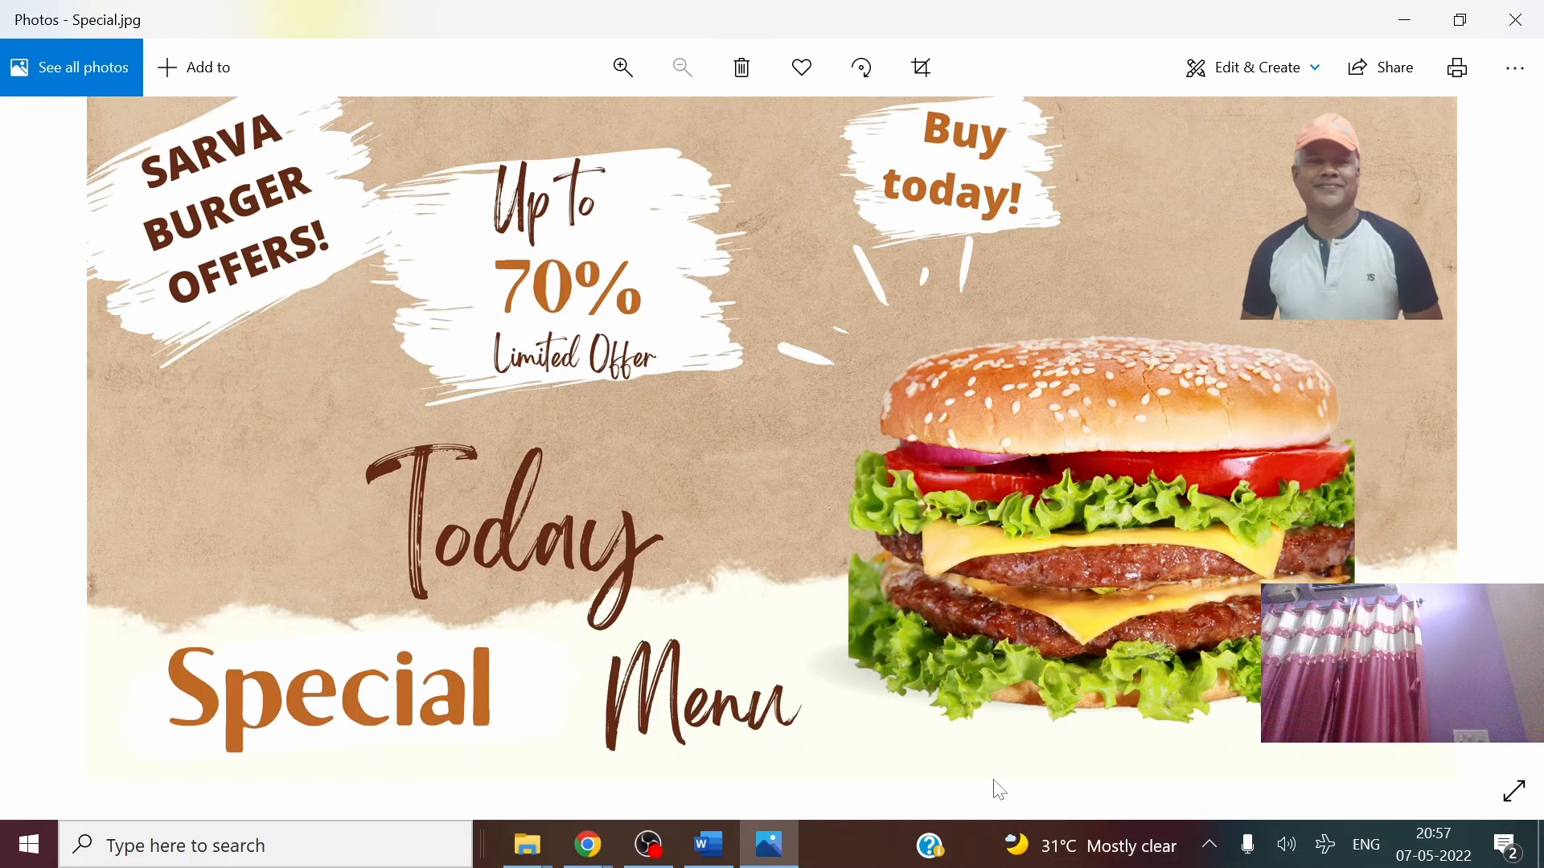
pyautogui.click(1515, 20)
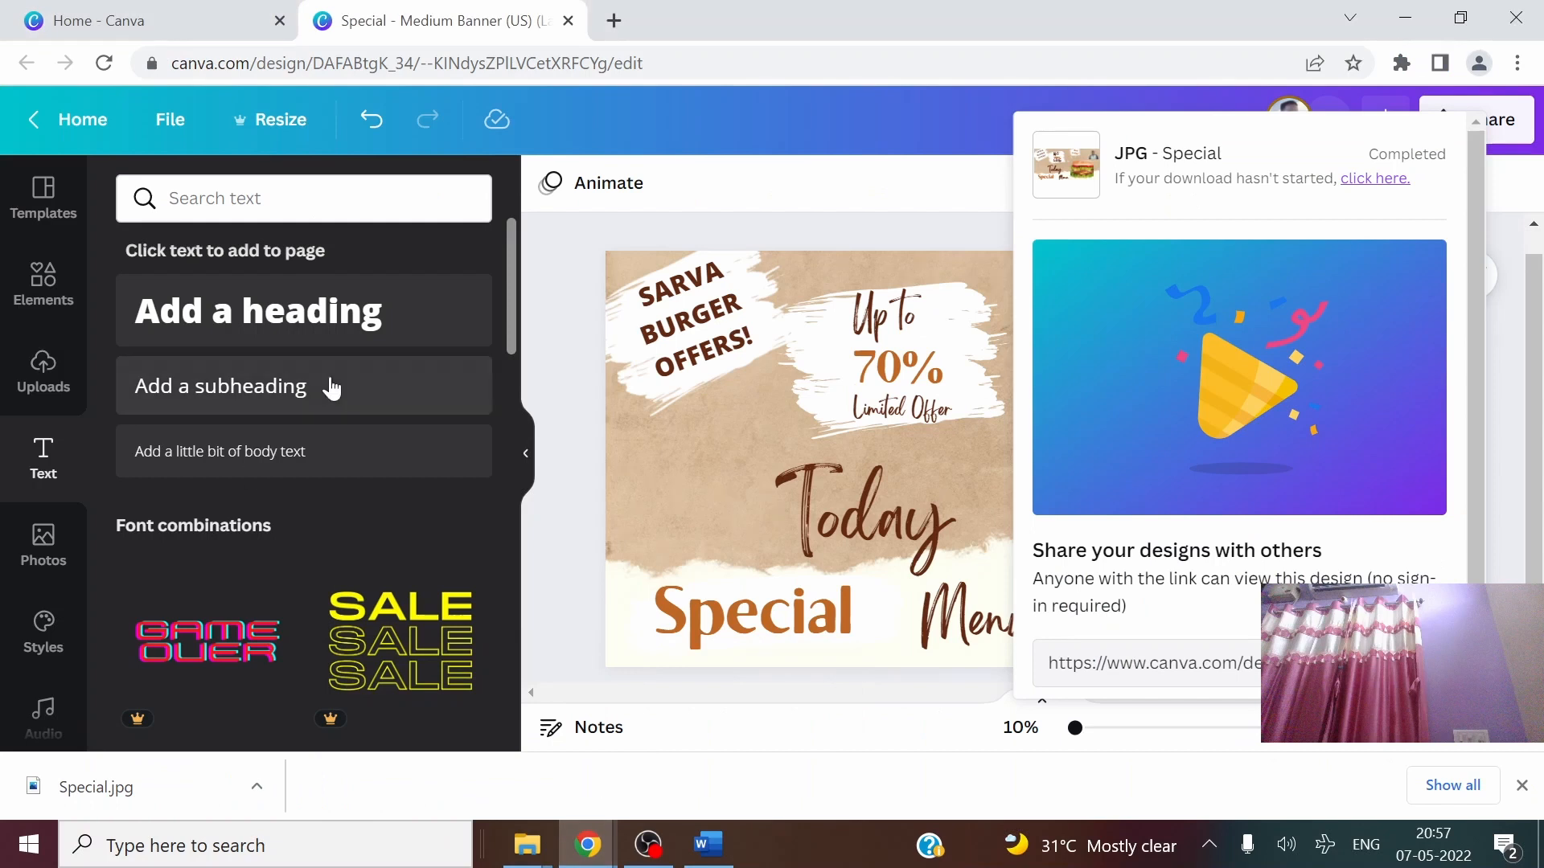
pyautogui.click(890, 127)
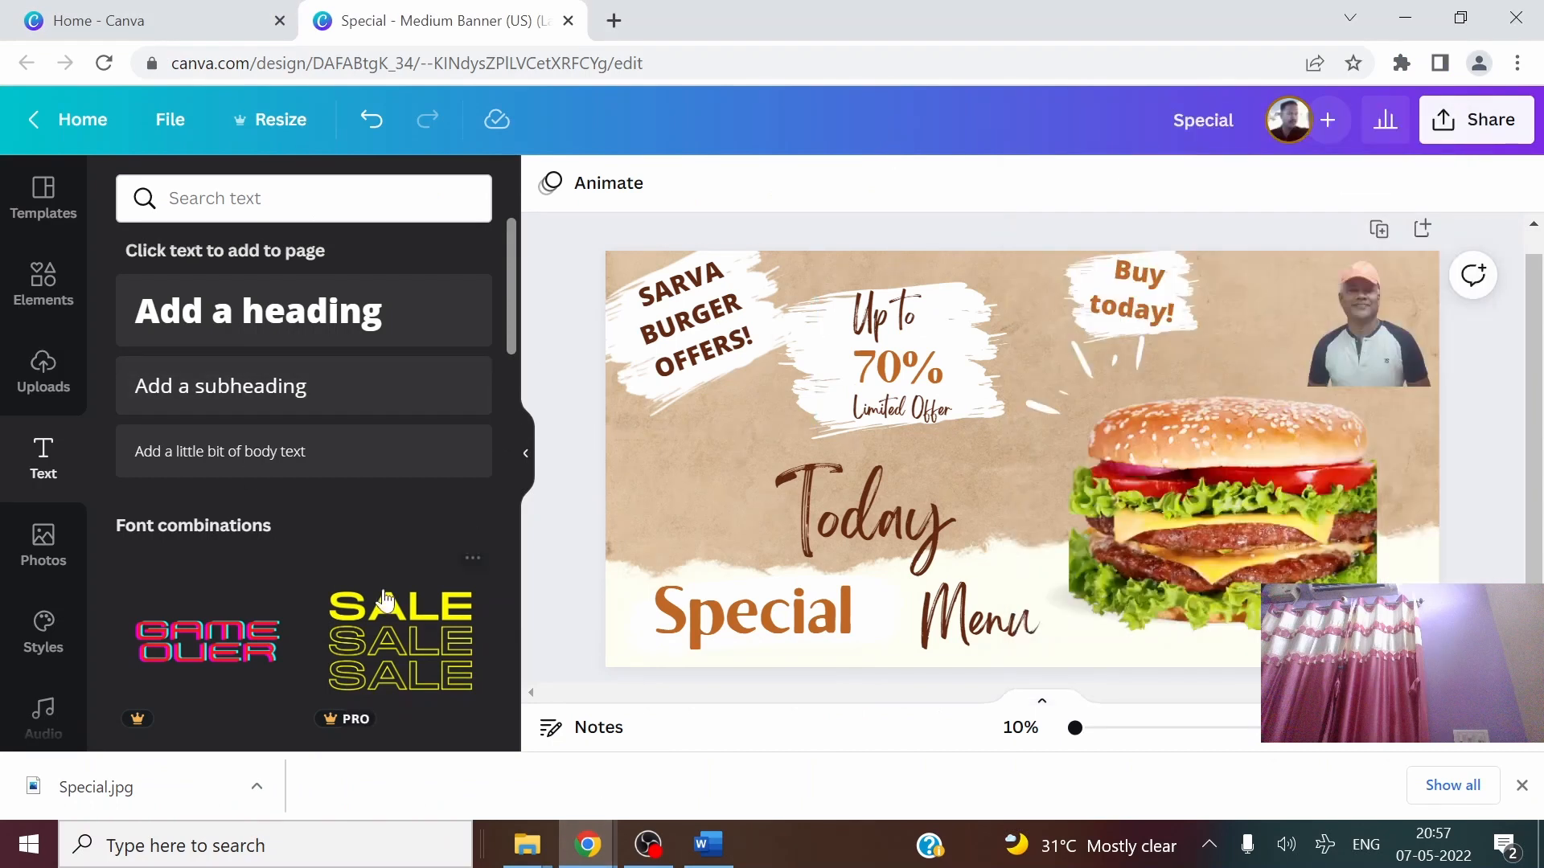
# Apply the Suranna and Josefin Sans Thin style combination to the whole banner
pyautogui.scroll(-2, 8, 386)
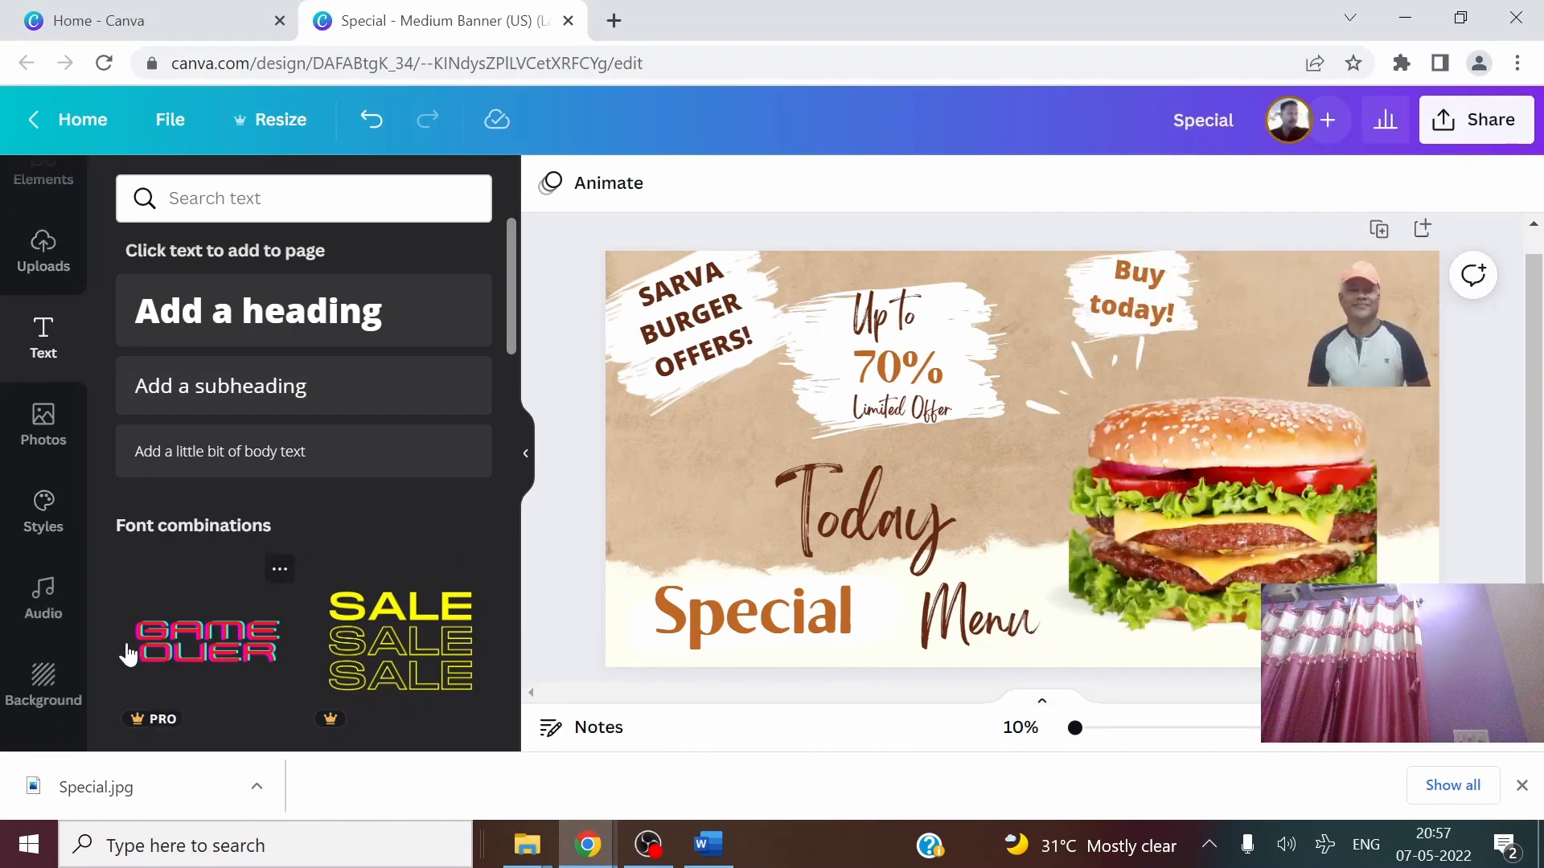
pyautogui.click(44, 534)
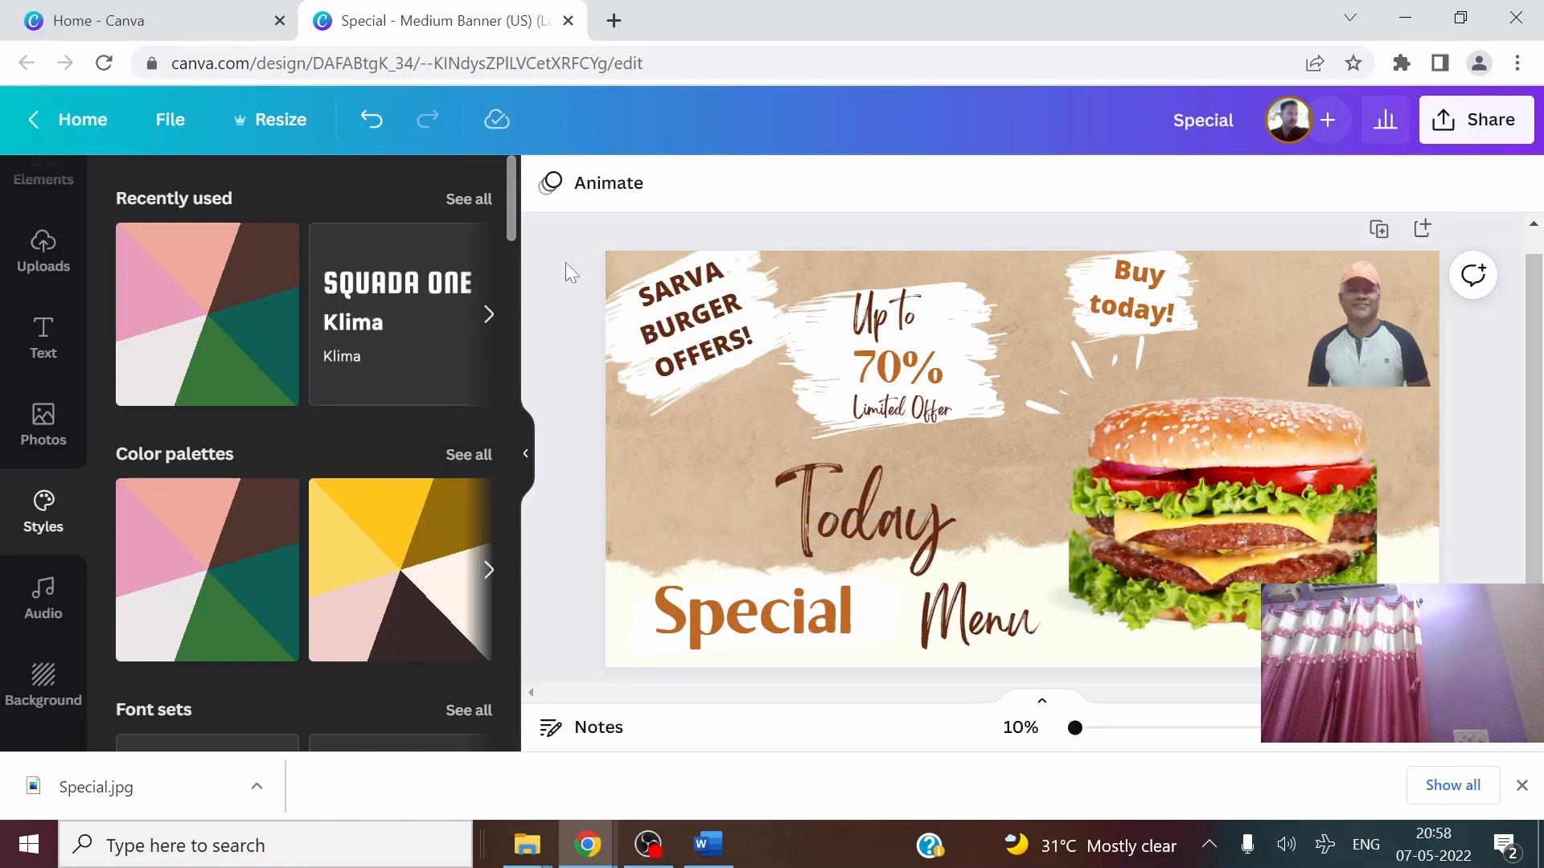
pyautogui.scroll(-5, 352, 614)
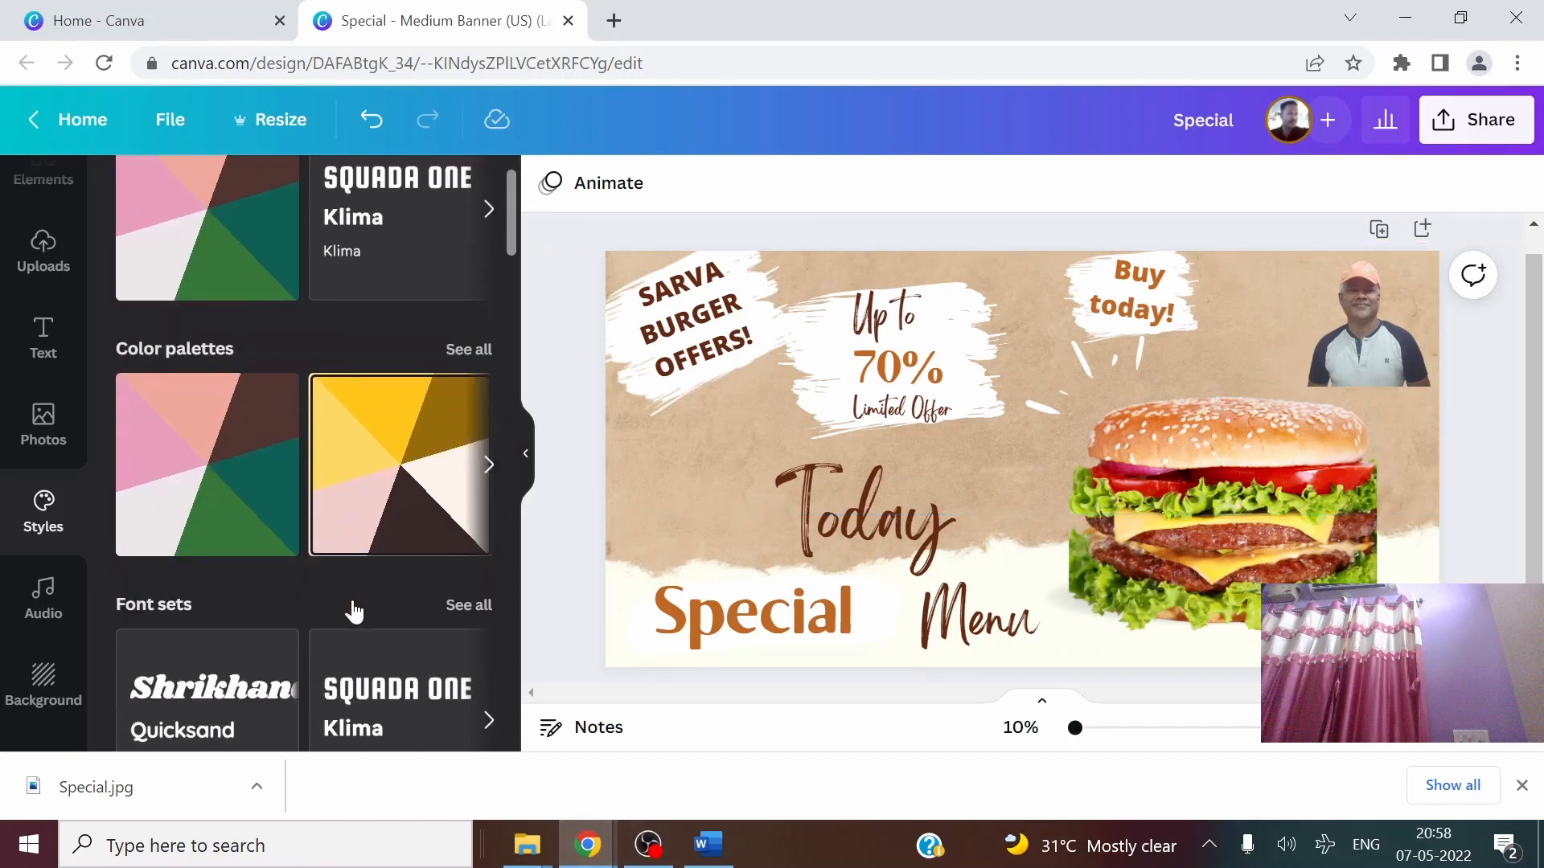
pyautogui.scroll(-5, 351, 599)
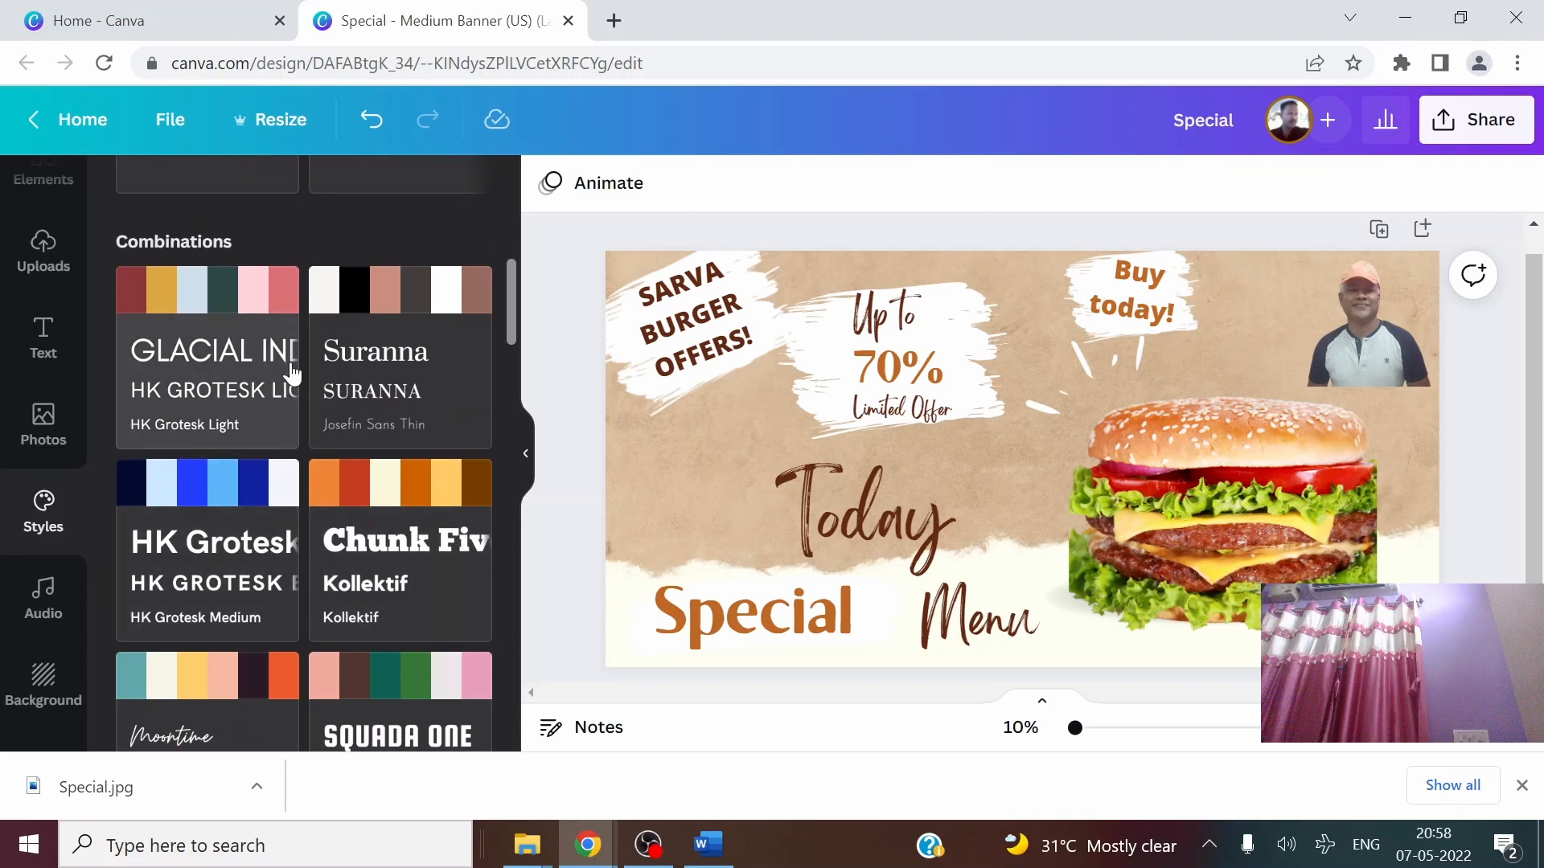
pyautogui.click(410, 352)
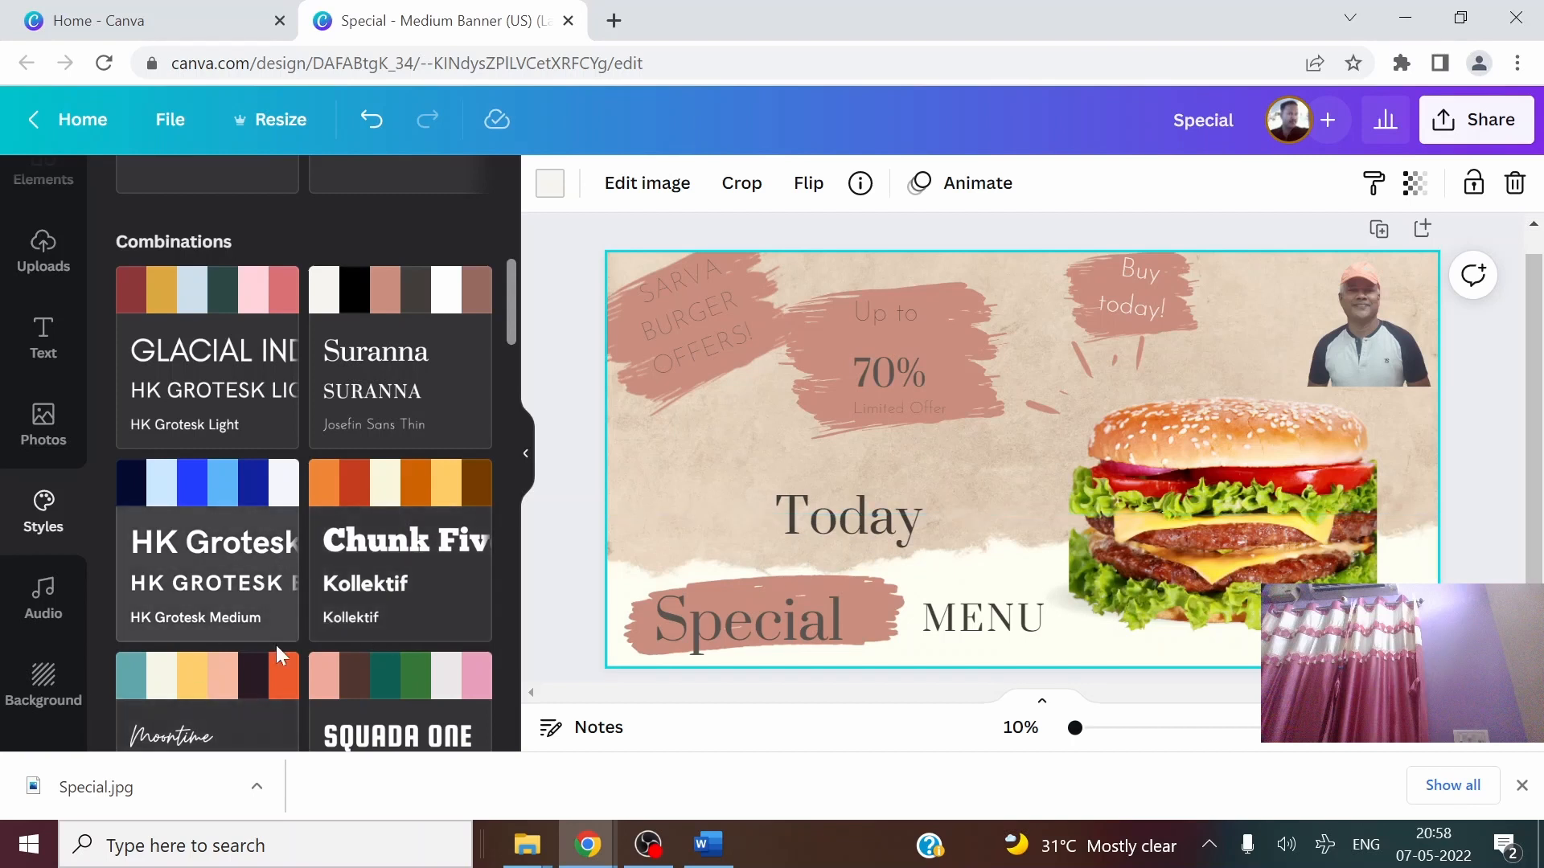
# Apply the orange and brown style combination with Kollektif fonts to the banner and save the design
pyautogui.scroll(-3, 277, 645)
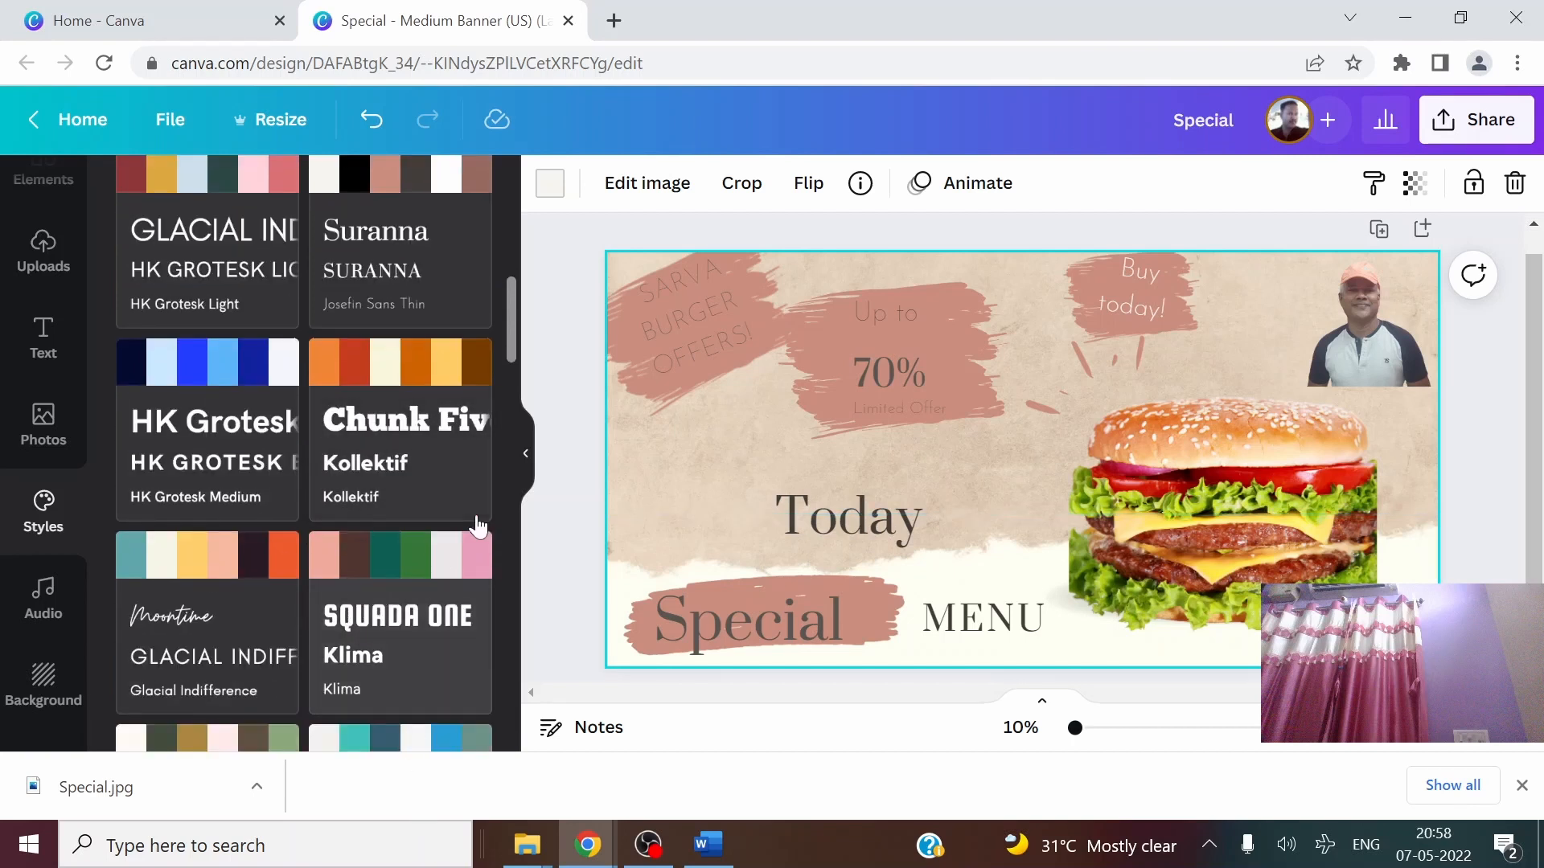
pyautogui.click(407, 481)
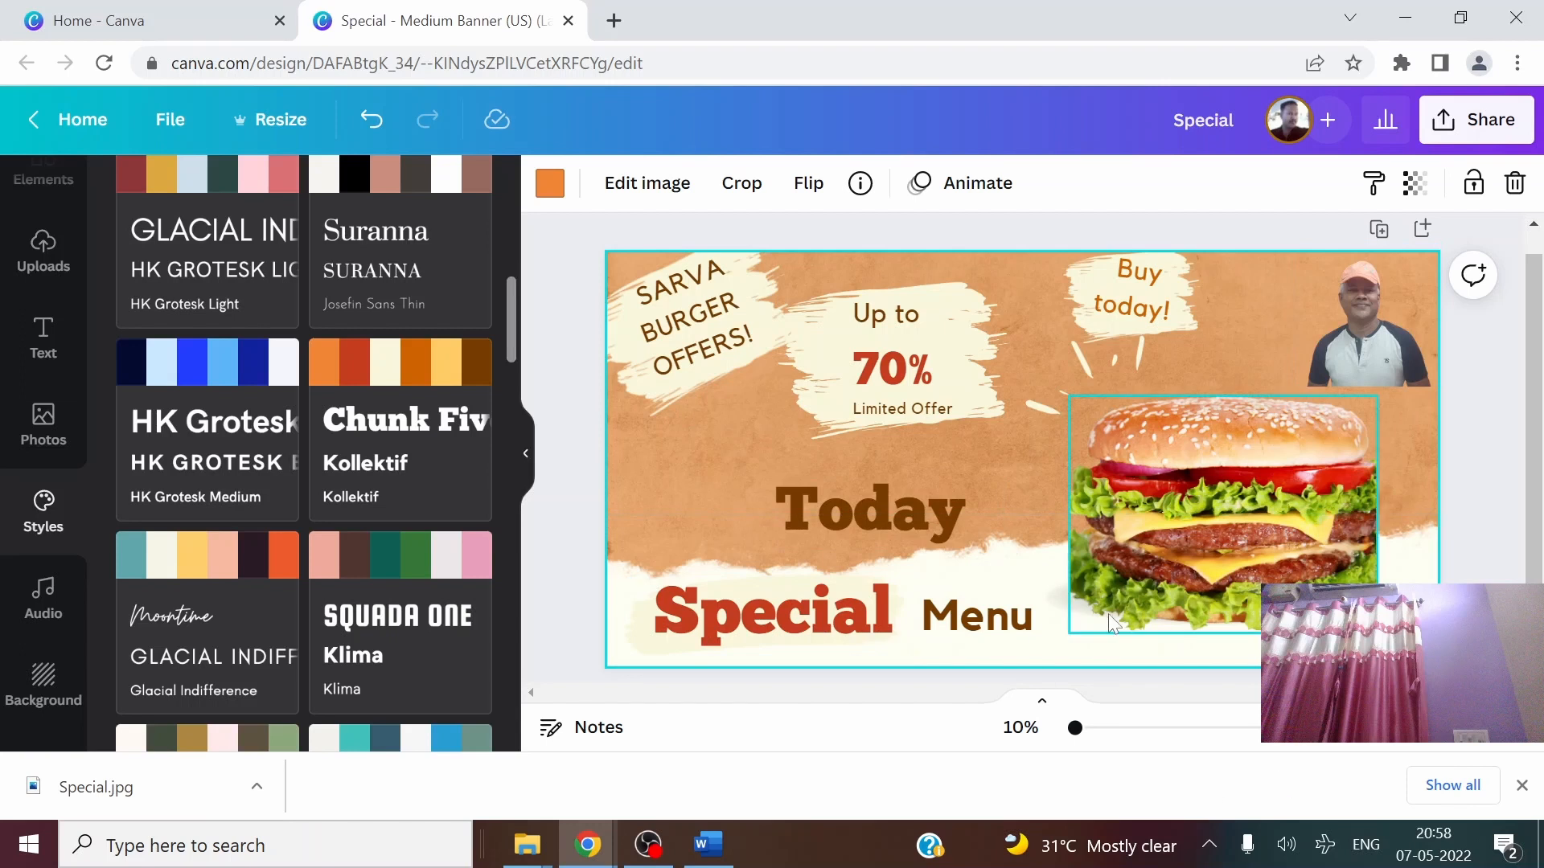
pyautogui.scroll(1, 804, 266)
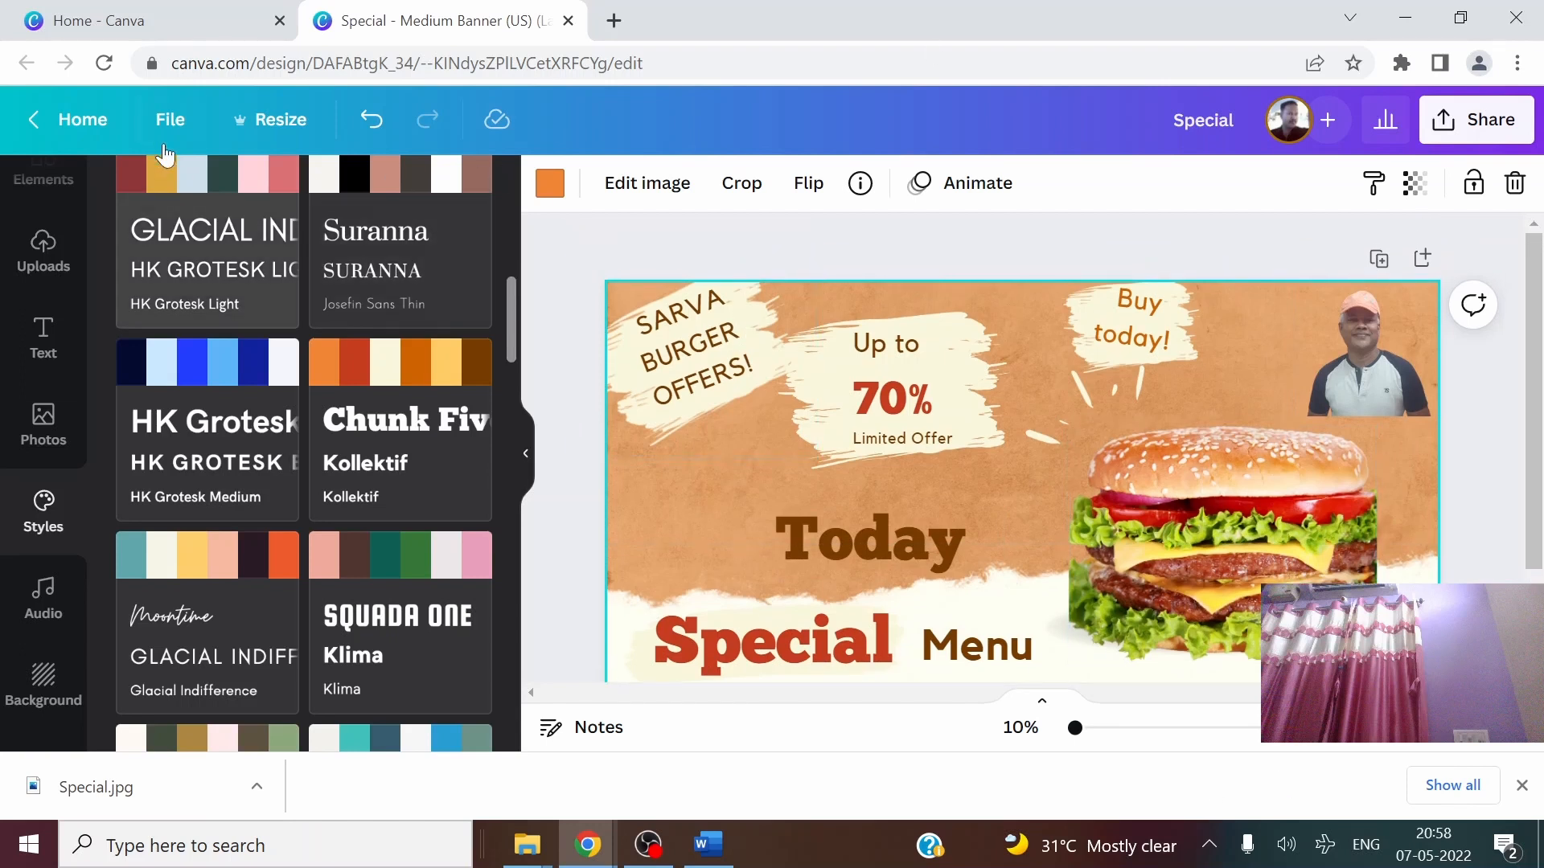
pyautogui.click(170, 123)
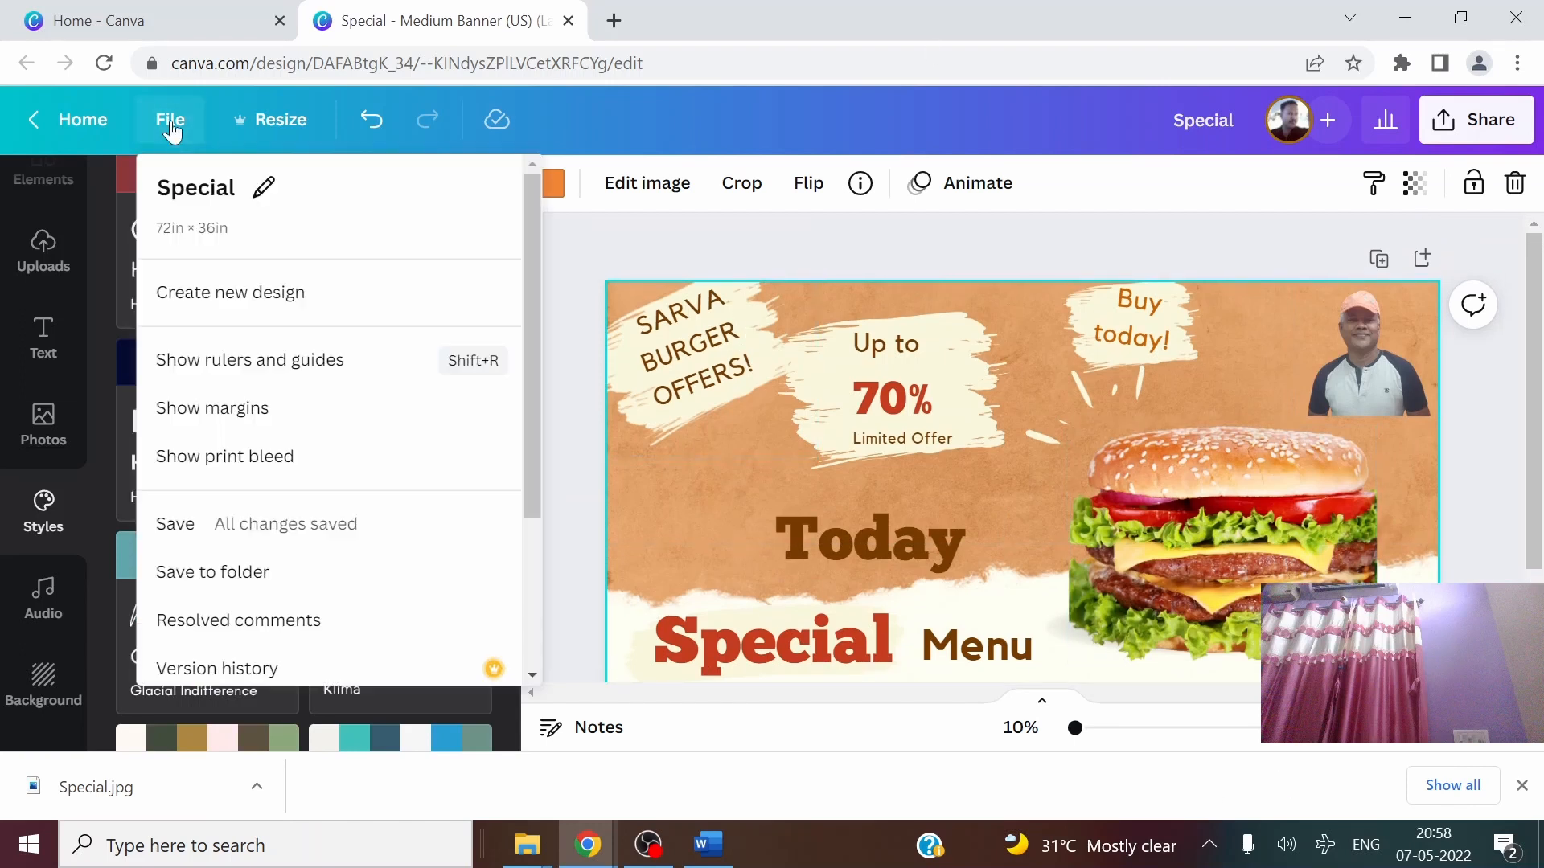
pyautogui.click(177, 523)
# Apply the pink and brown style combination with Anton and Prompt fonts to the banner
pyautogui.scroll(-10, 474, 464)
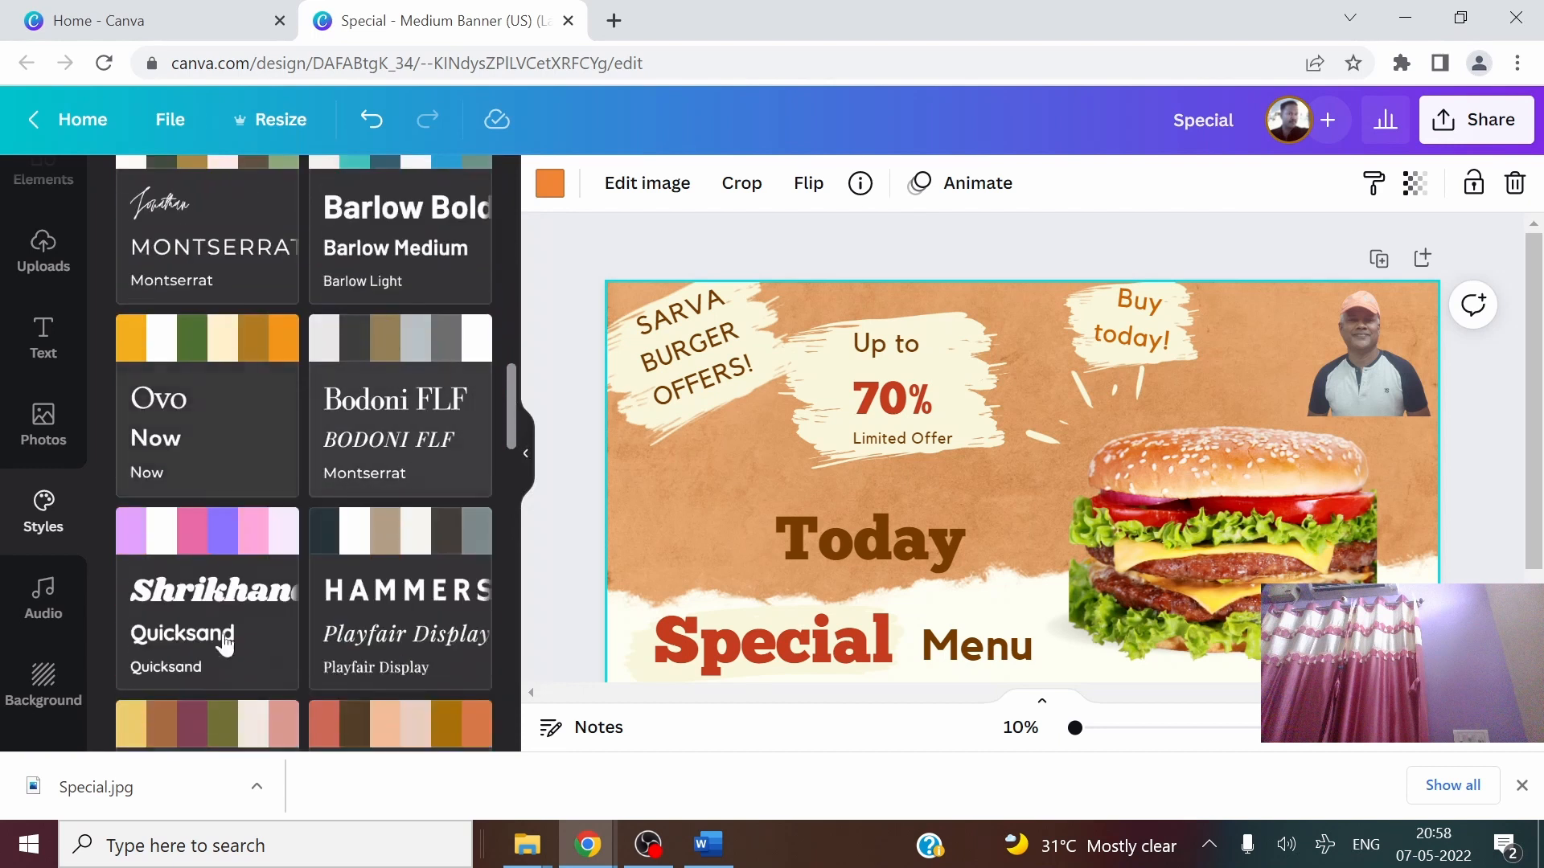
pyautogui.click(374, 659)
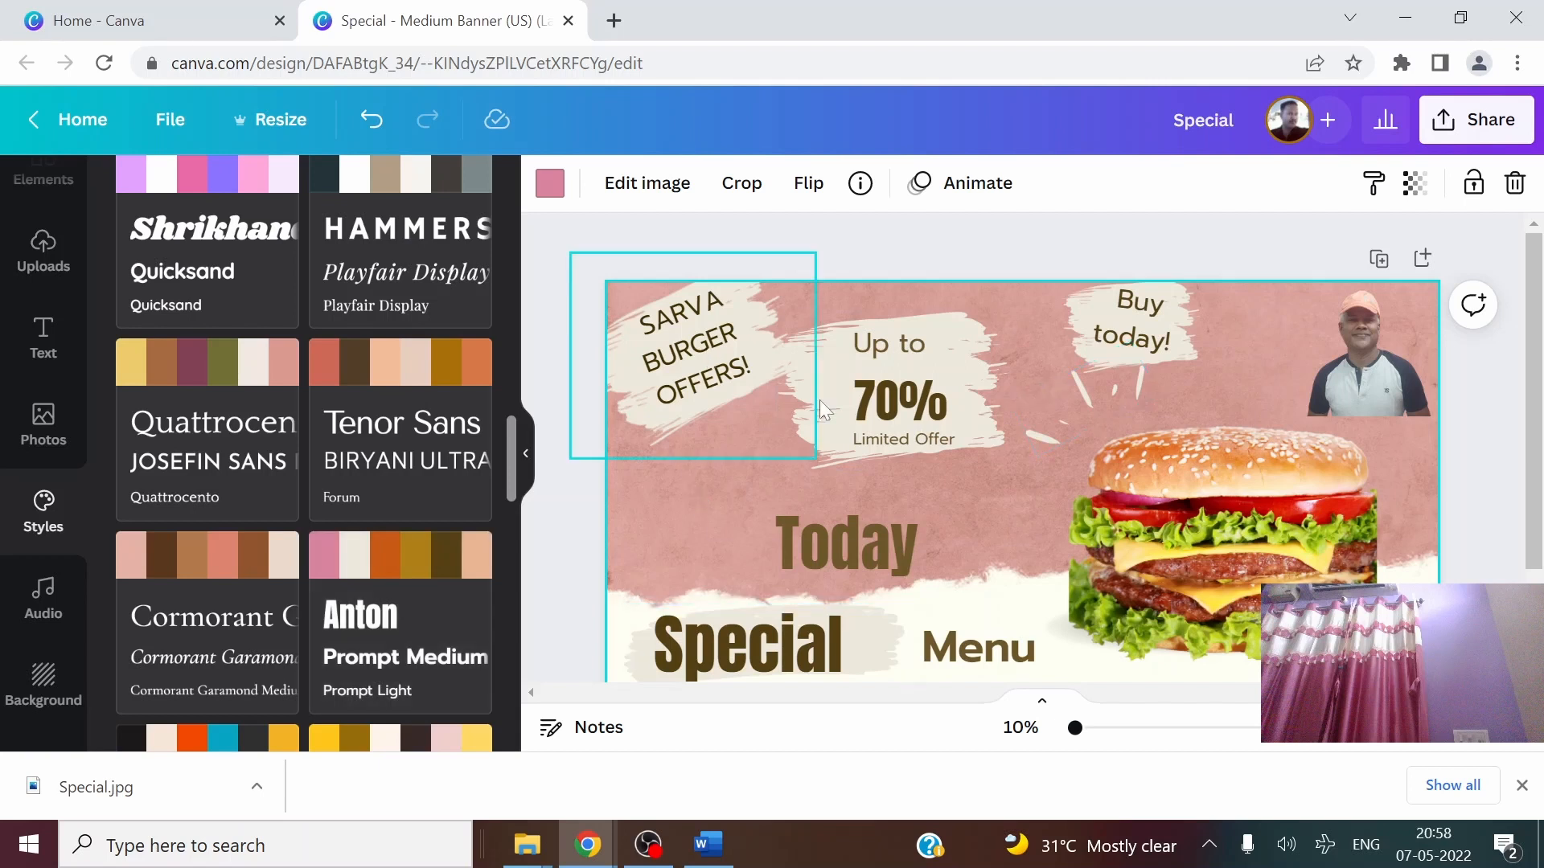
pyautogui.scroll(-2, 634, 508)
pyautogui.scroll(-4, 296, 547)
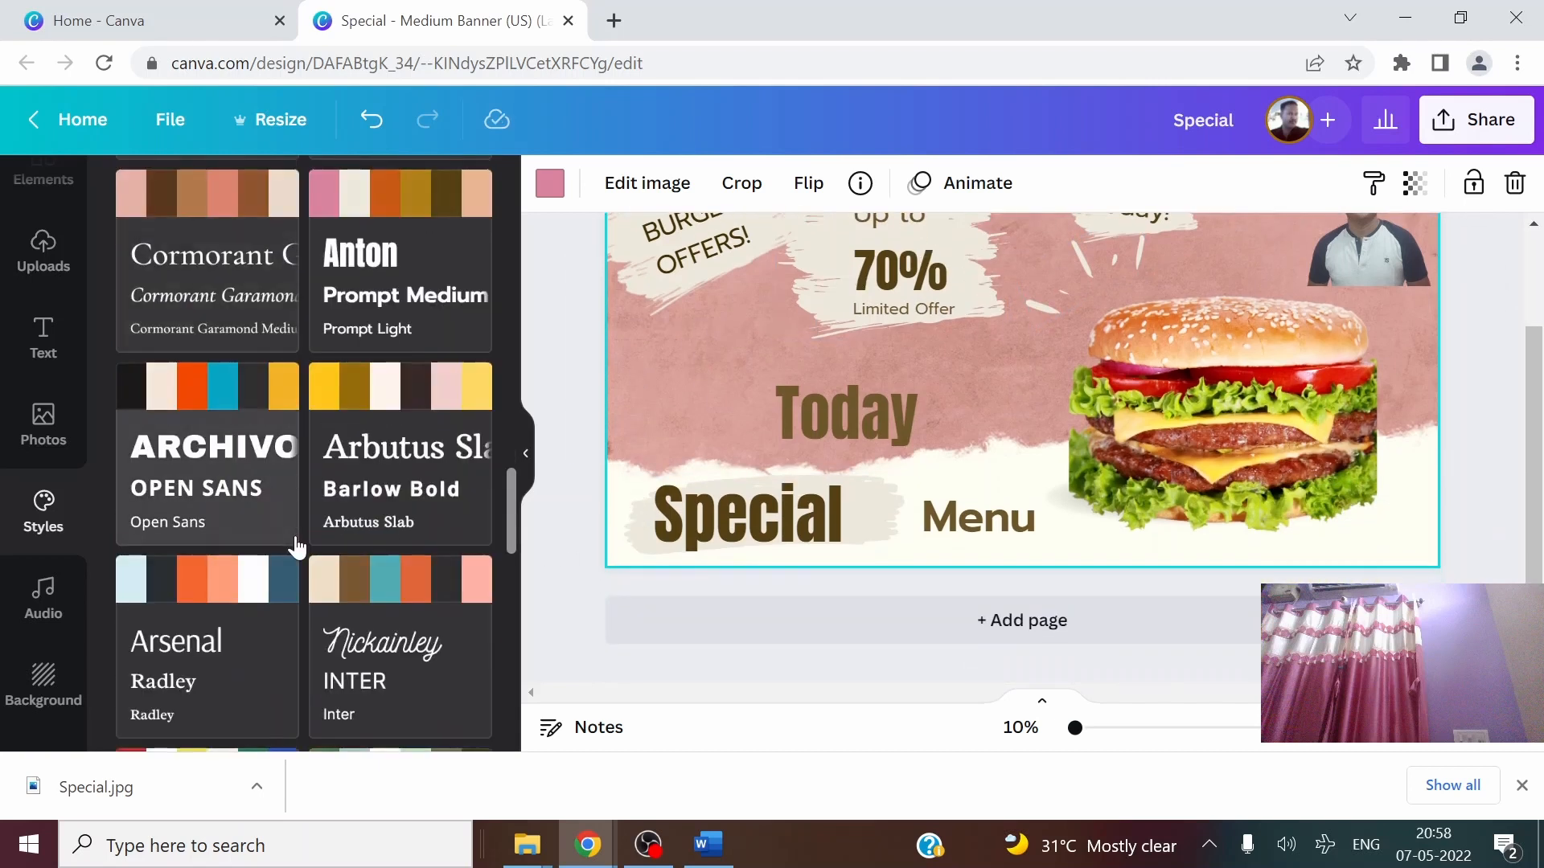
# Apply the red and black style combination with Cardo and Didact Gothic fonts to the banner
pyautogui.scroll(-4, 296, 547)
pyautogui.click(256, 601)
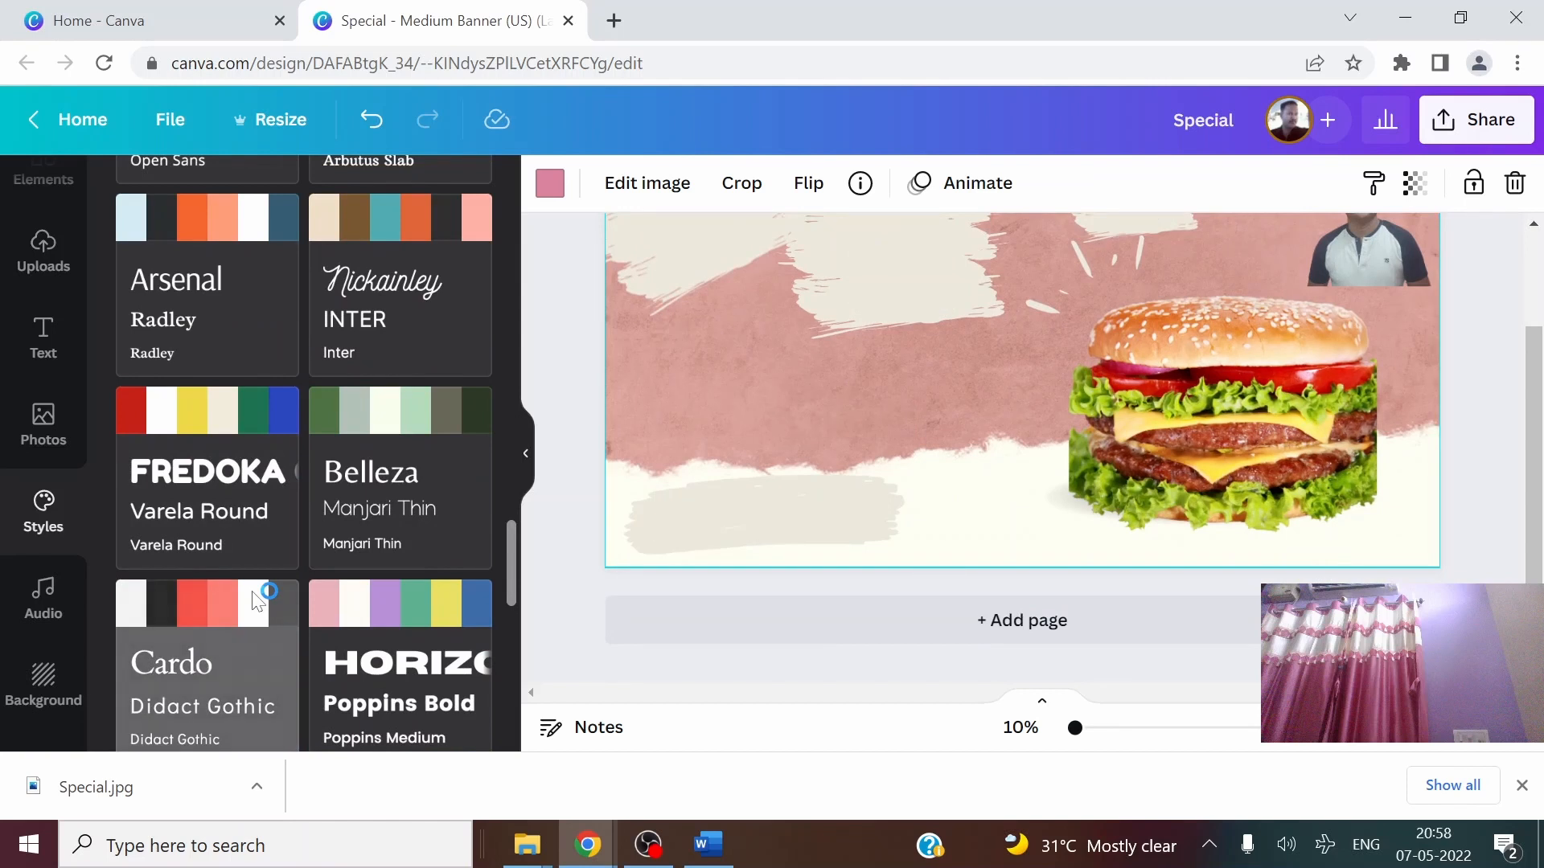
pyautogui.scroll(4, 265, 579)
pyautogui.scroll(1, 632, 442)
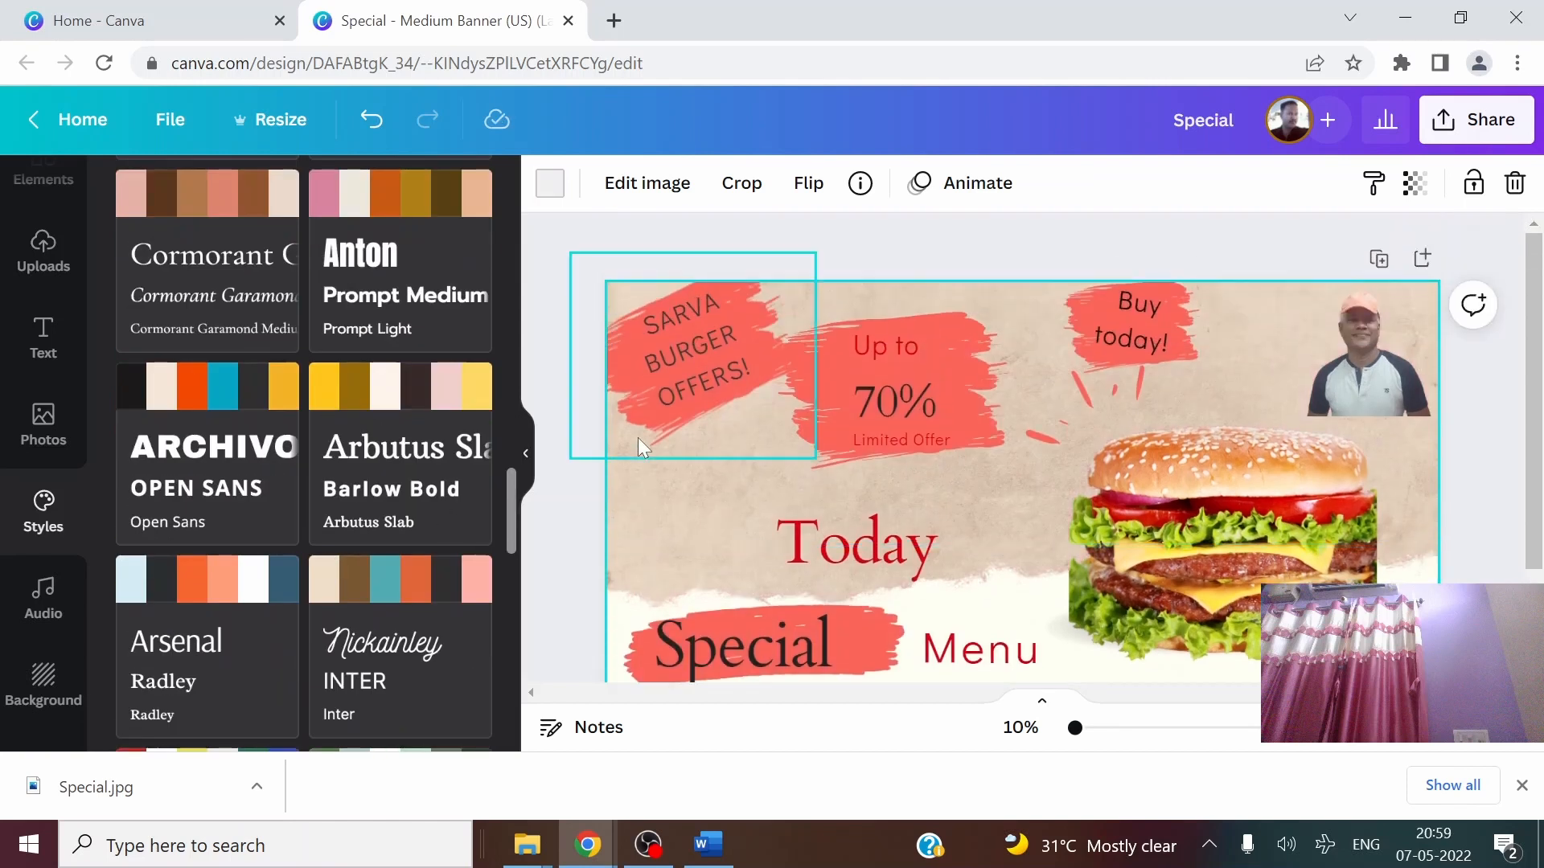
# Apply the orange and brown style combination with Martel and Assistant Regular fonts to the banner and deselect the background
pyautogui.scroll(-4, 245, 579)
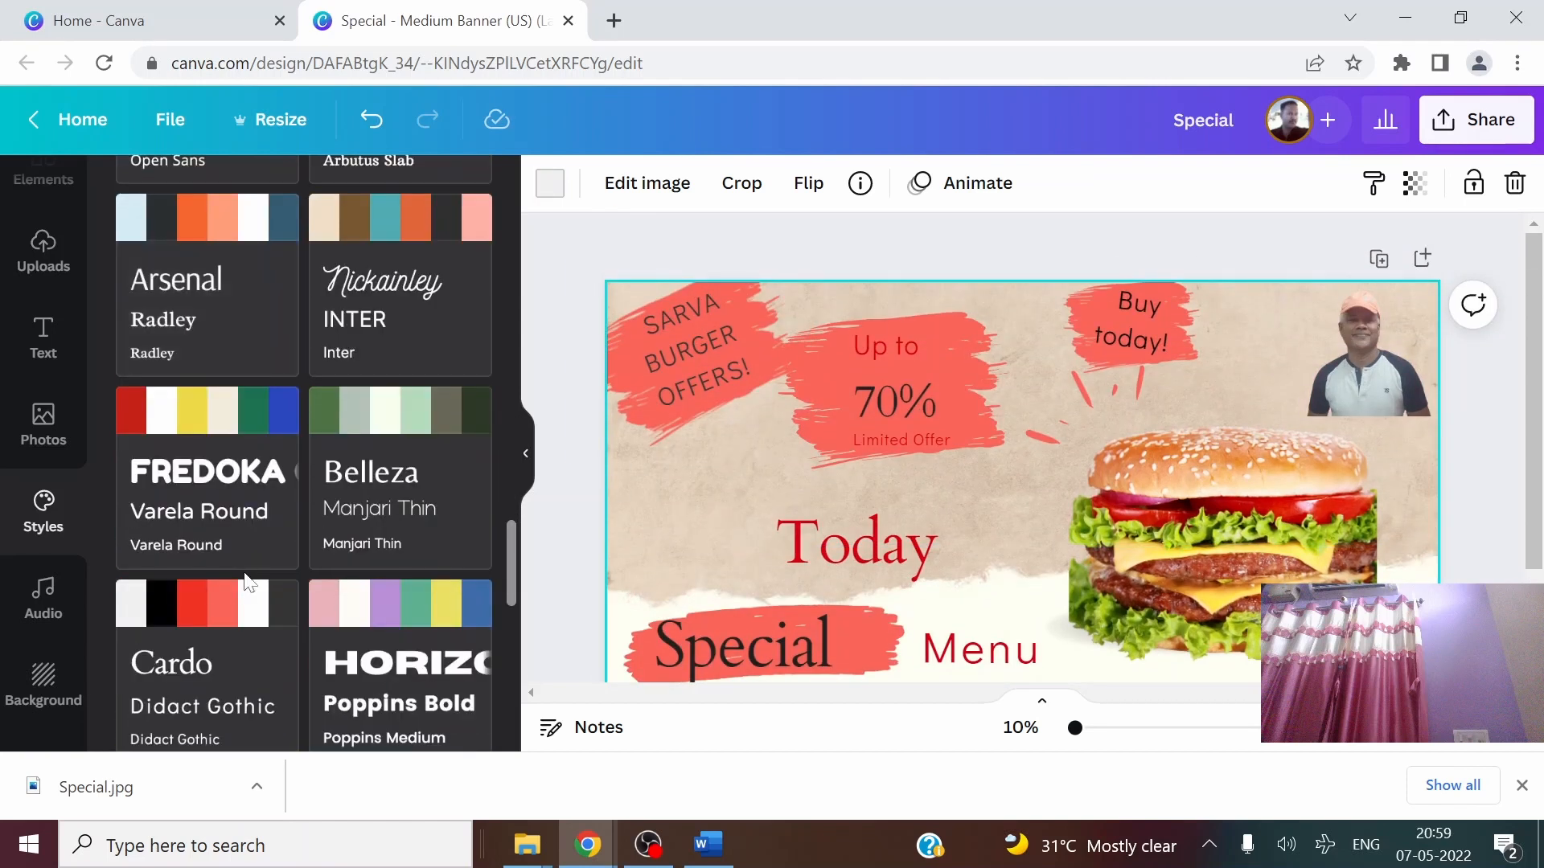
pyautogui.scroll(-3, 249, 580)
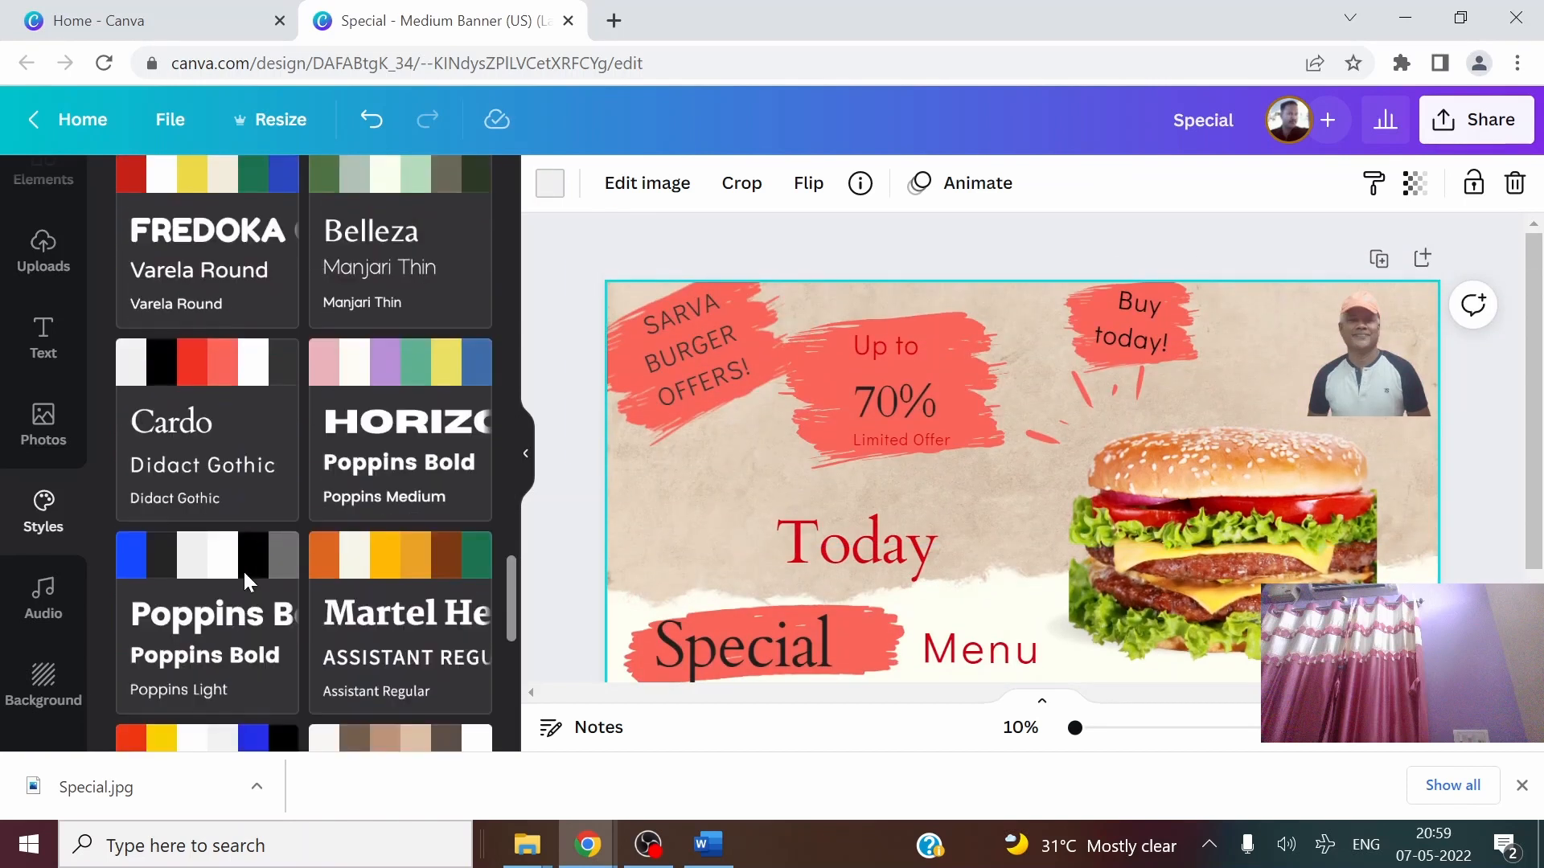
pyautogui.click(389, 635)
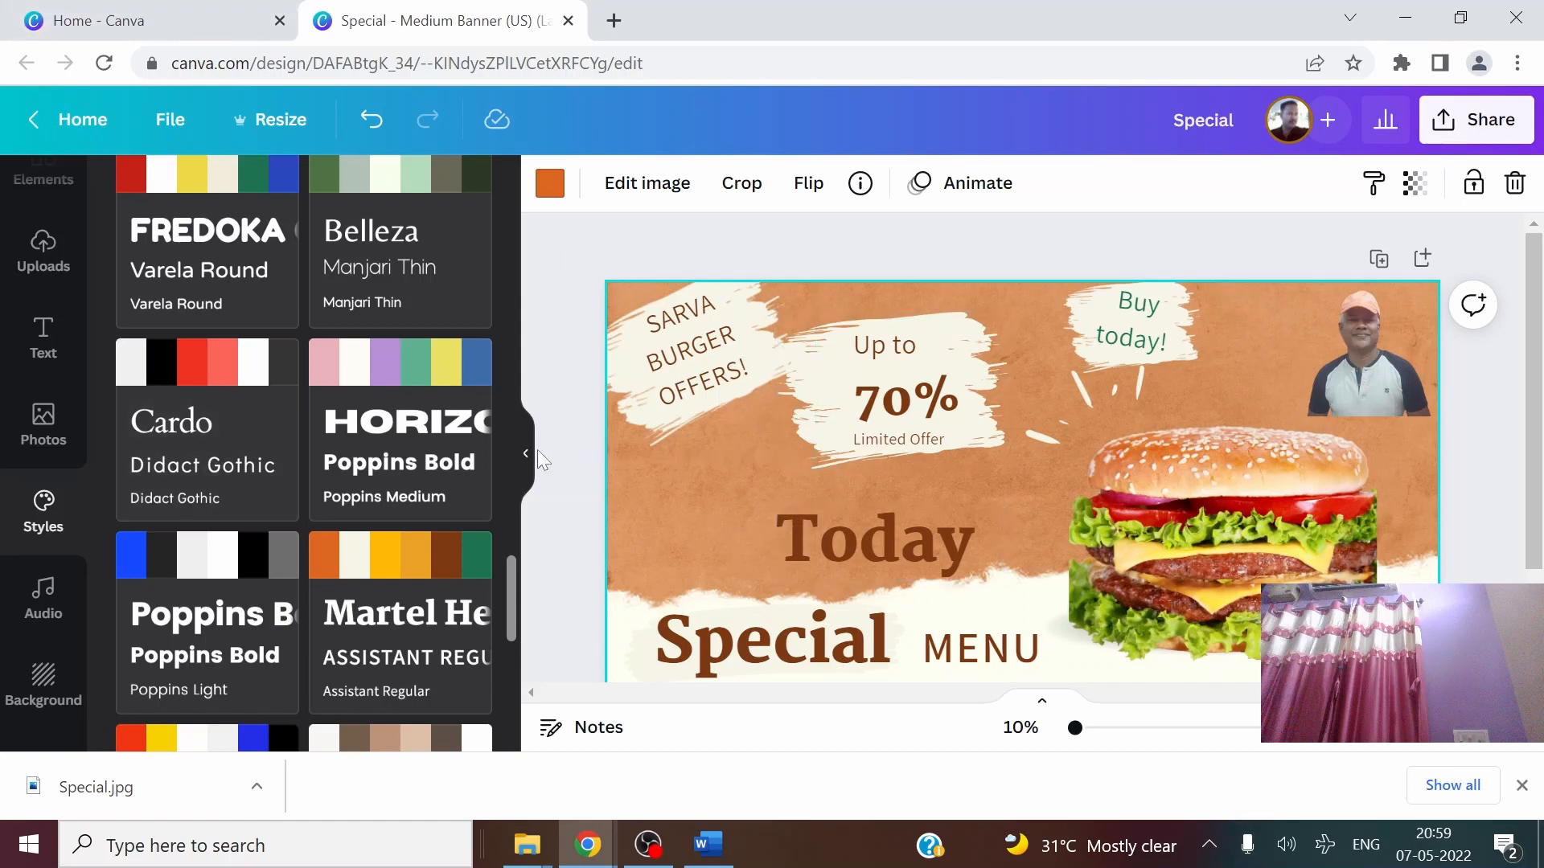
pyautogui.click(1539, 233)
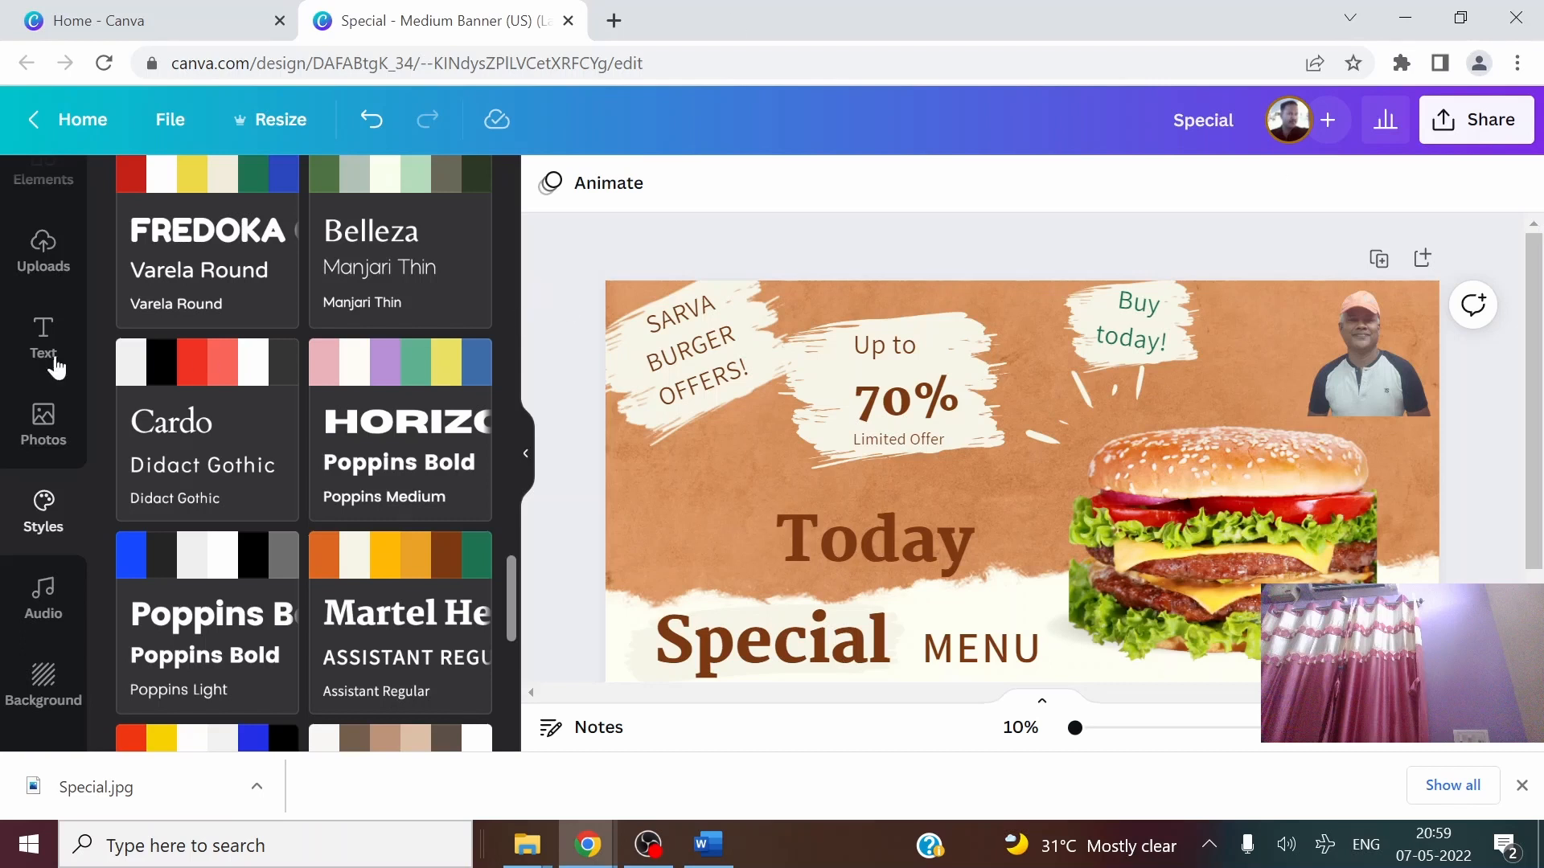
# Return to the Canva home page, look up "banner" among the design types and create a blank Banner (Landscape) design
pyautogui.click(95, 130)
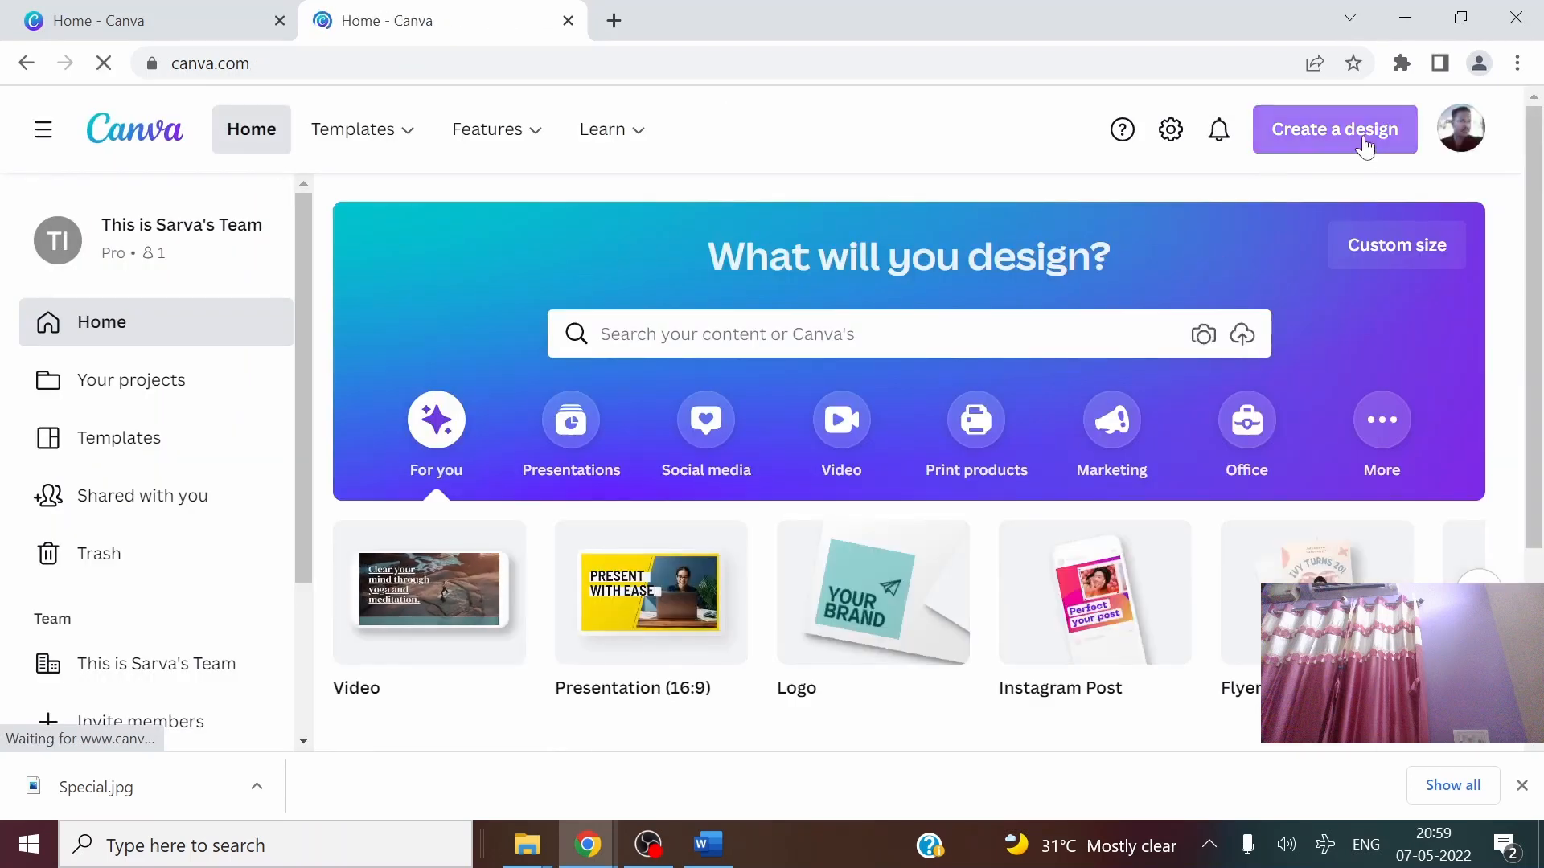
pyautogui.click(1365, 143)
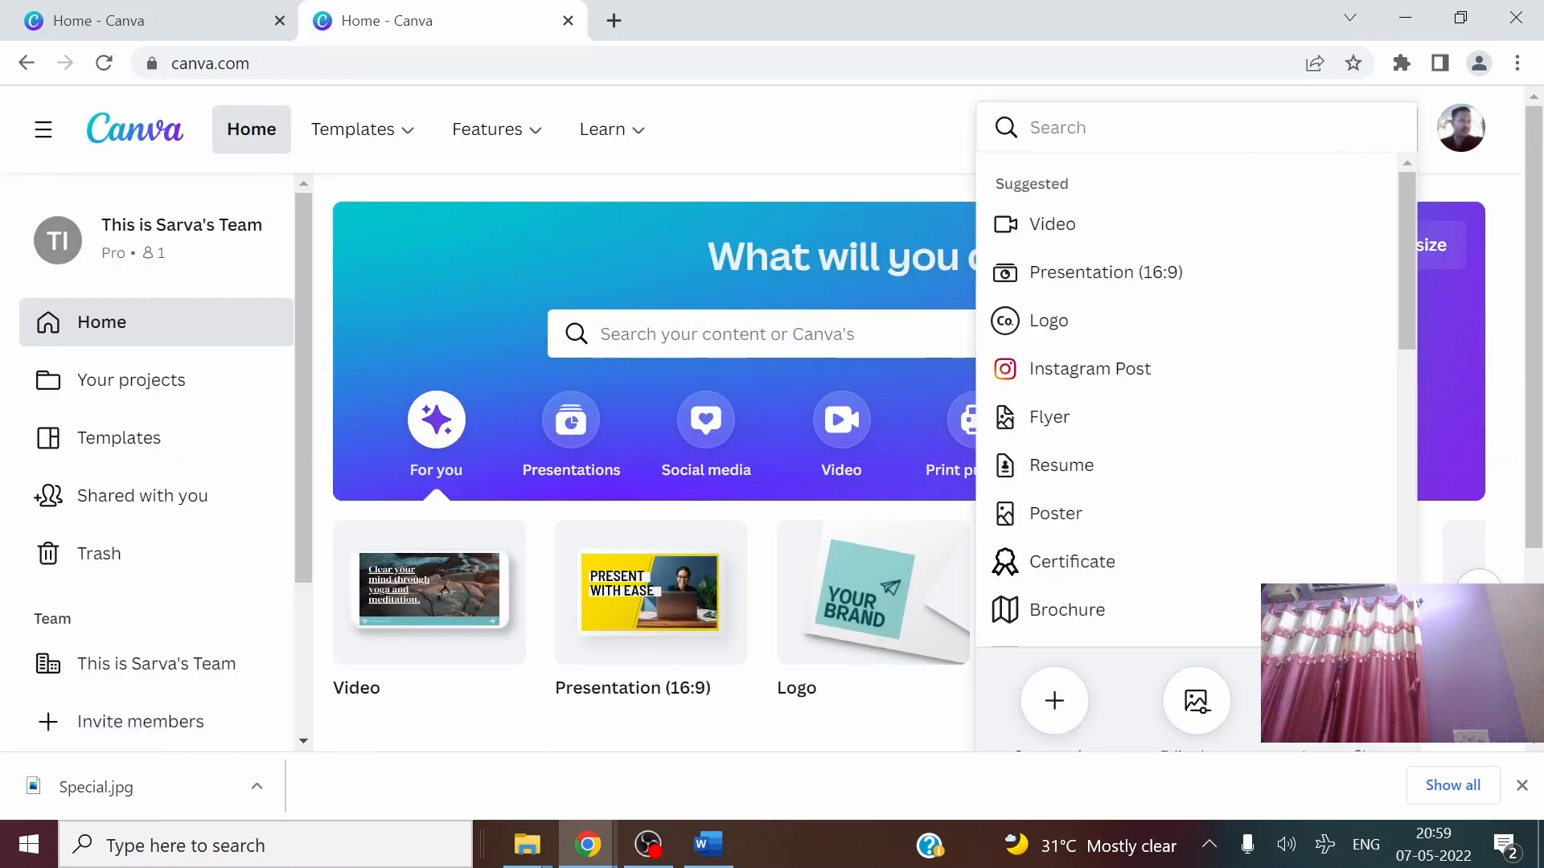
pyautogui.write('banner')
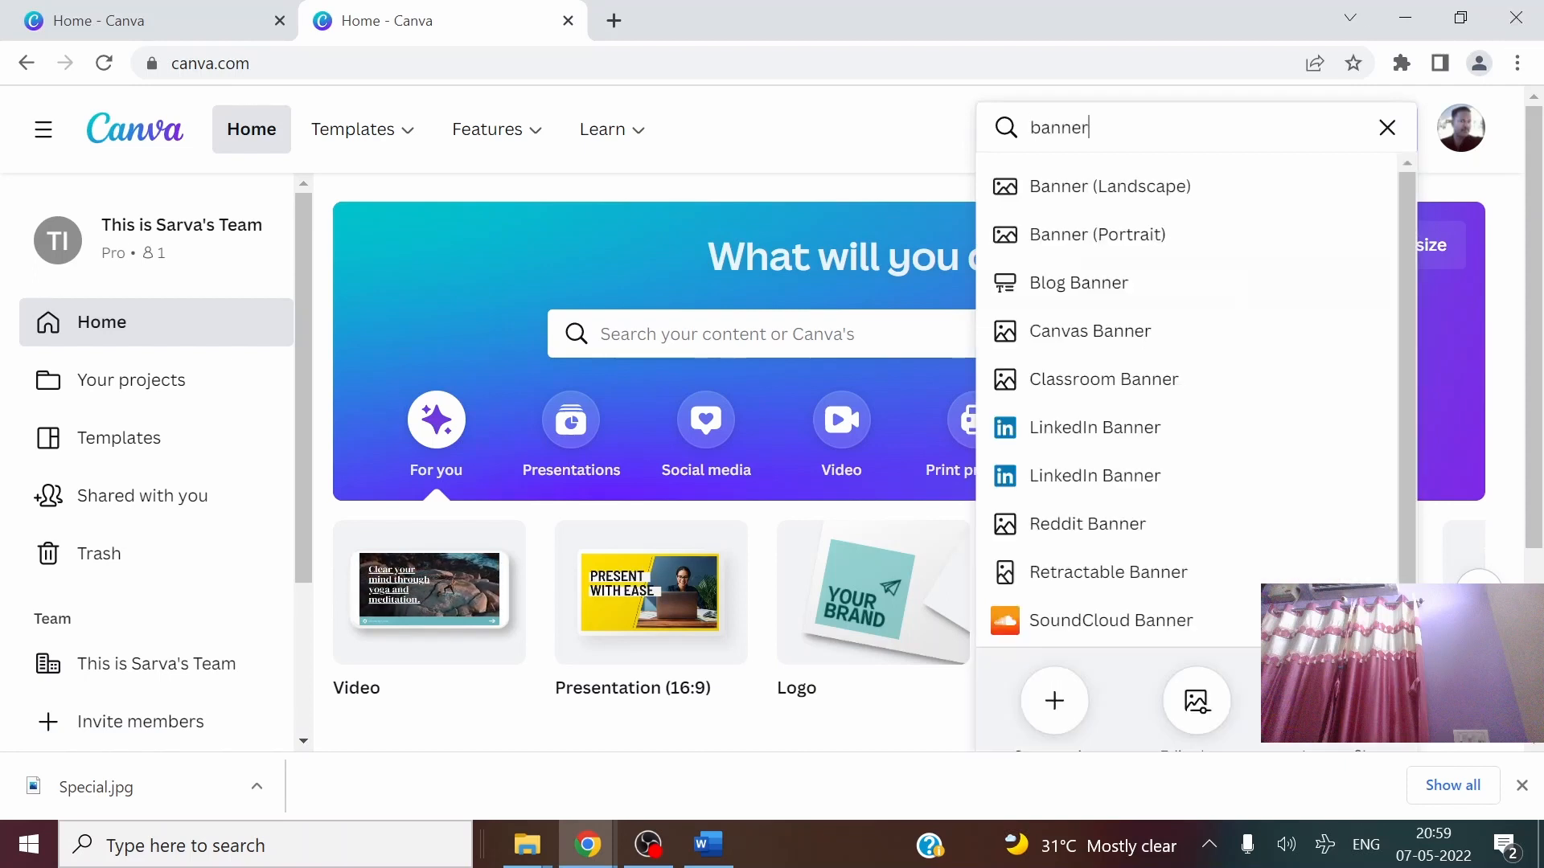
pyautogui.click(1198, 197)
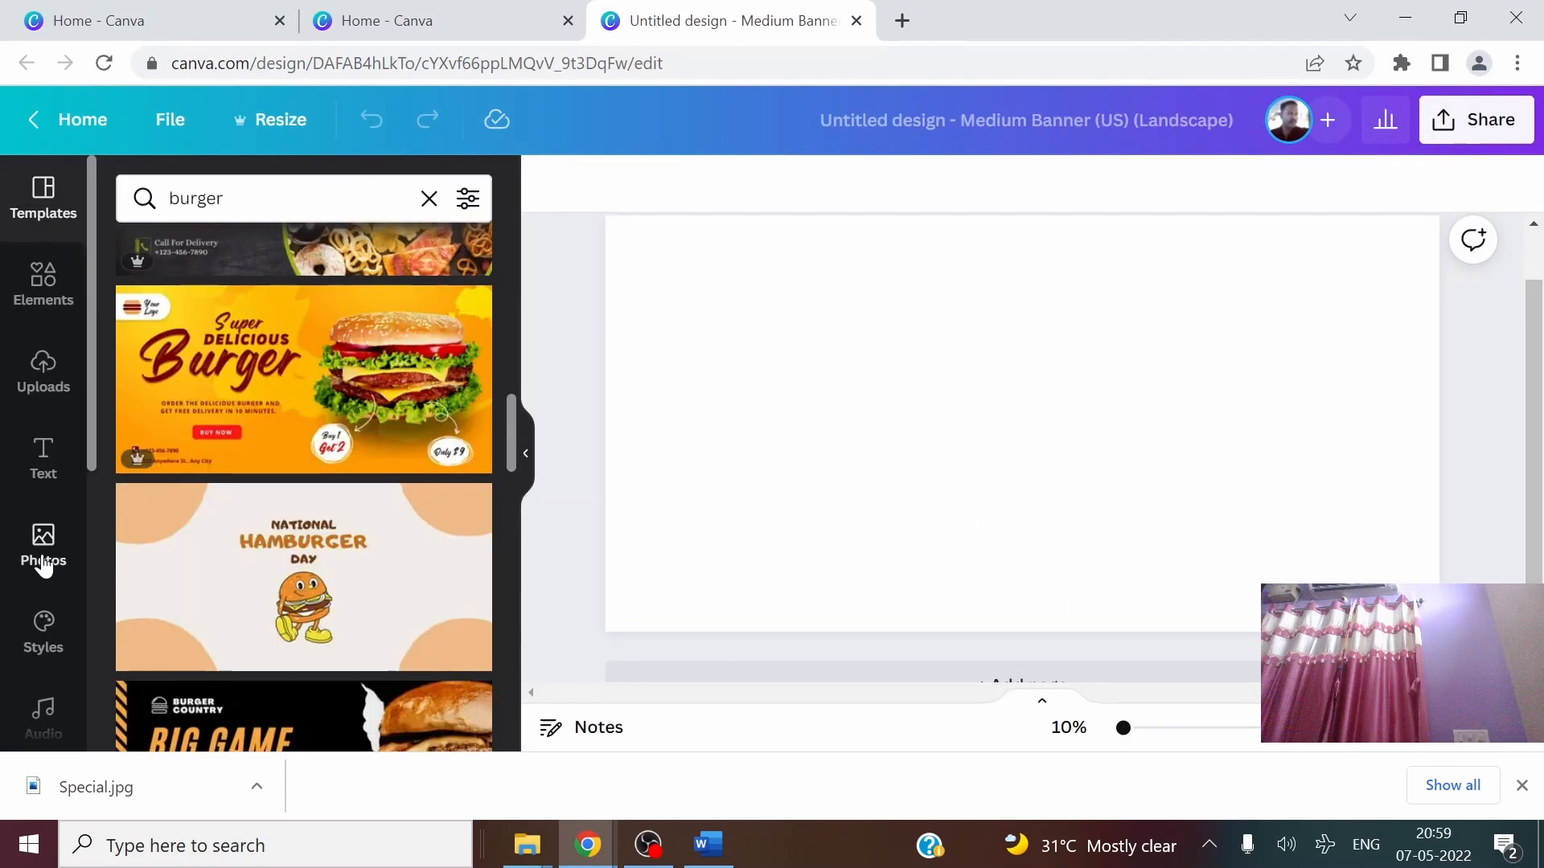
# Search the photo library for "burger"
pyautogui.click(42, 555)
pyautogui.click(241, 197)
pyautogui.write('bu')
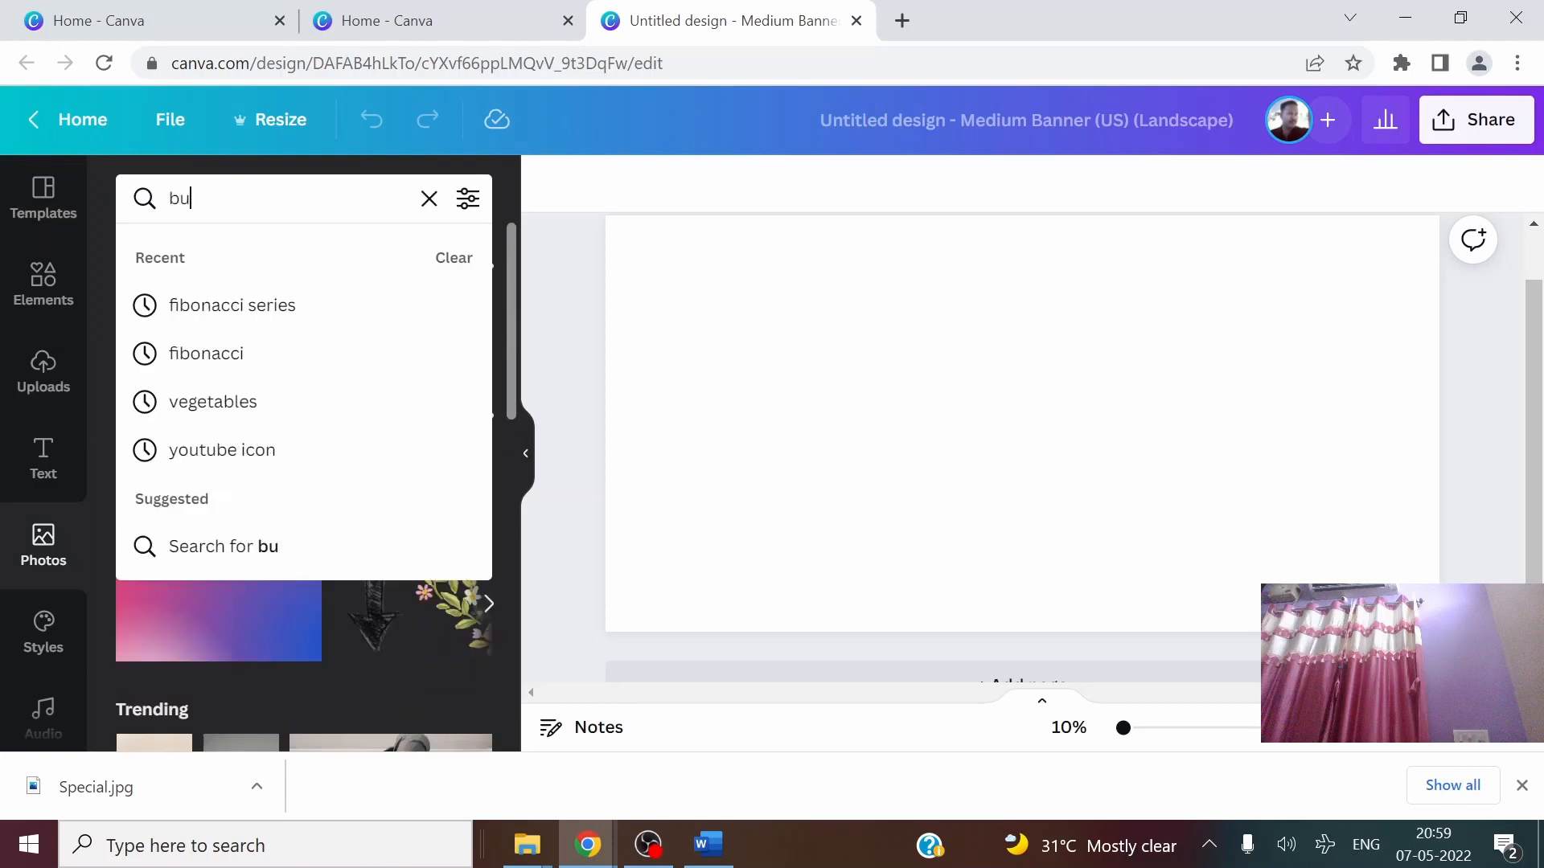
pyautogui.write('rger')
pyautogui.press('Return')
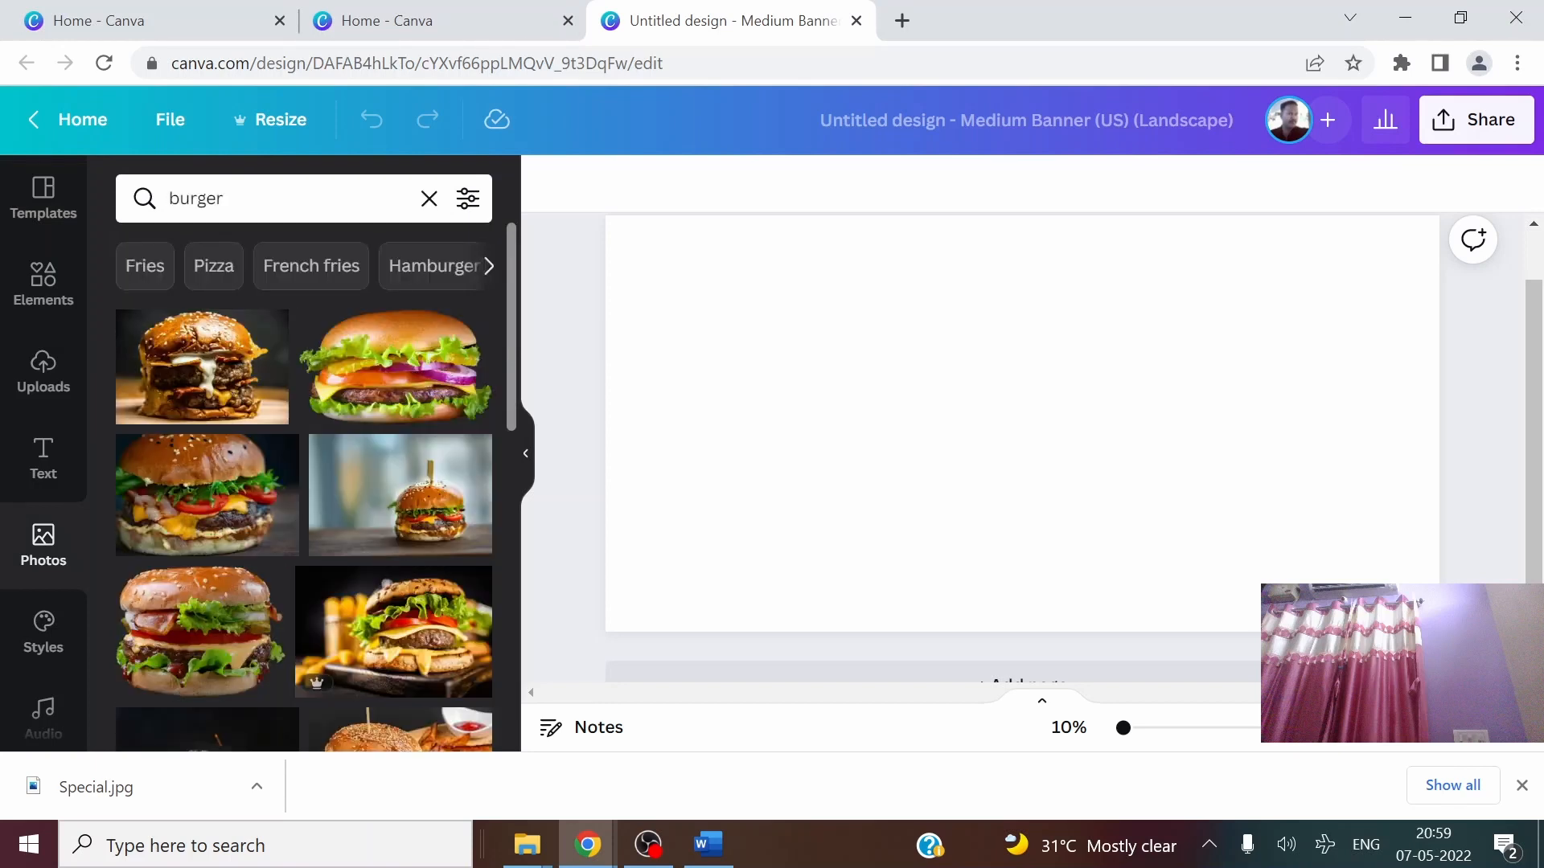
pyautogui.scroll(-3, 402, 490)
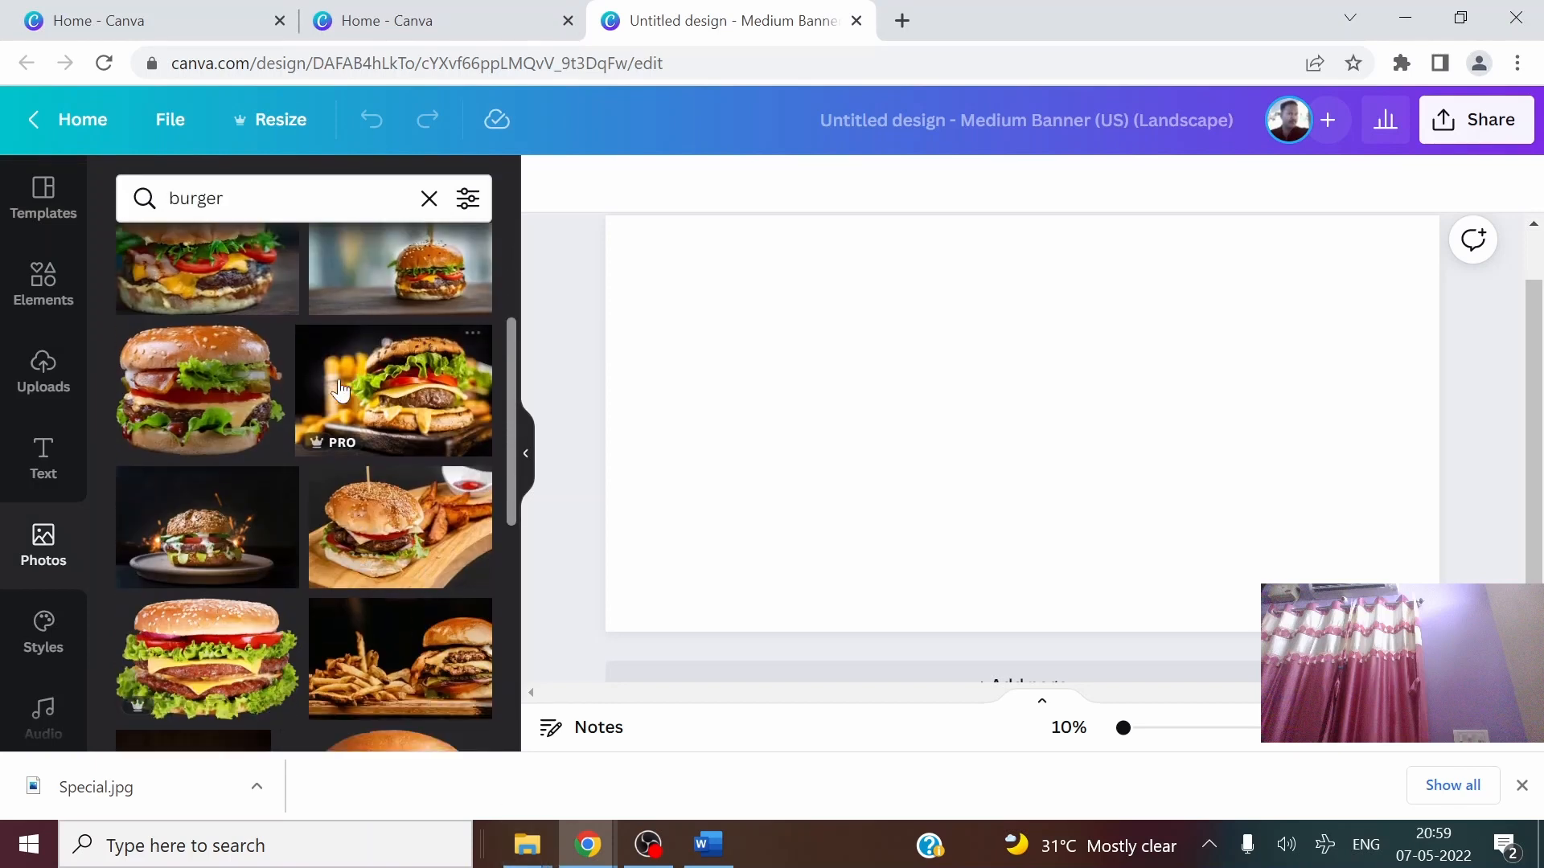
pyautogui.scroll(-1, 396, 592)
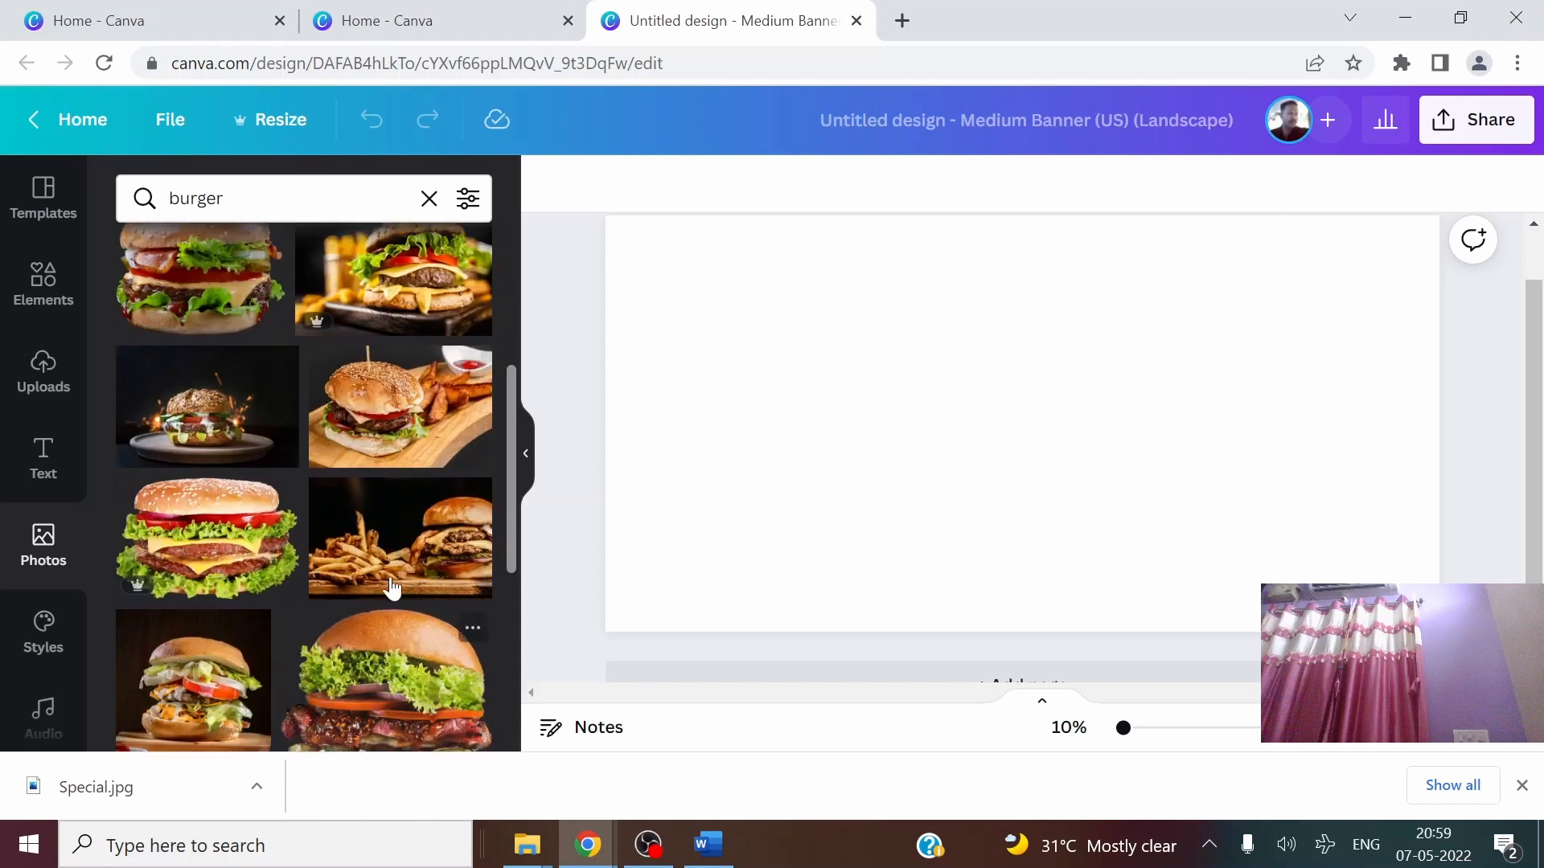
pyautogui.scroll(-1, 378, 611)
pyautogui.scroll(-1, 359, 633)
pyautogui.scroll(1, 306, 523)
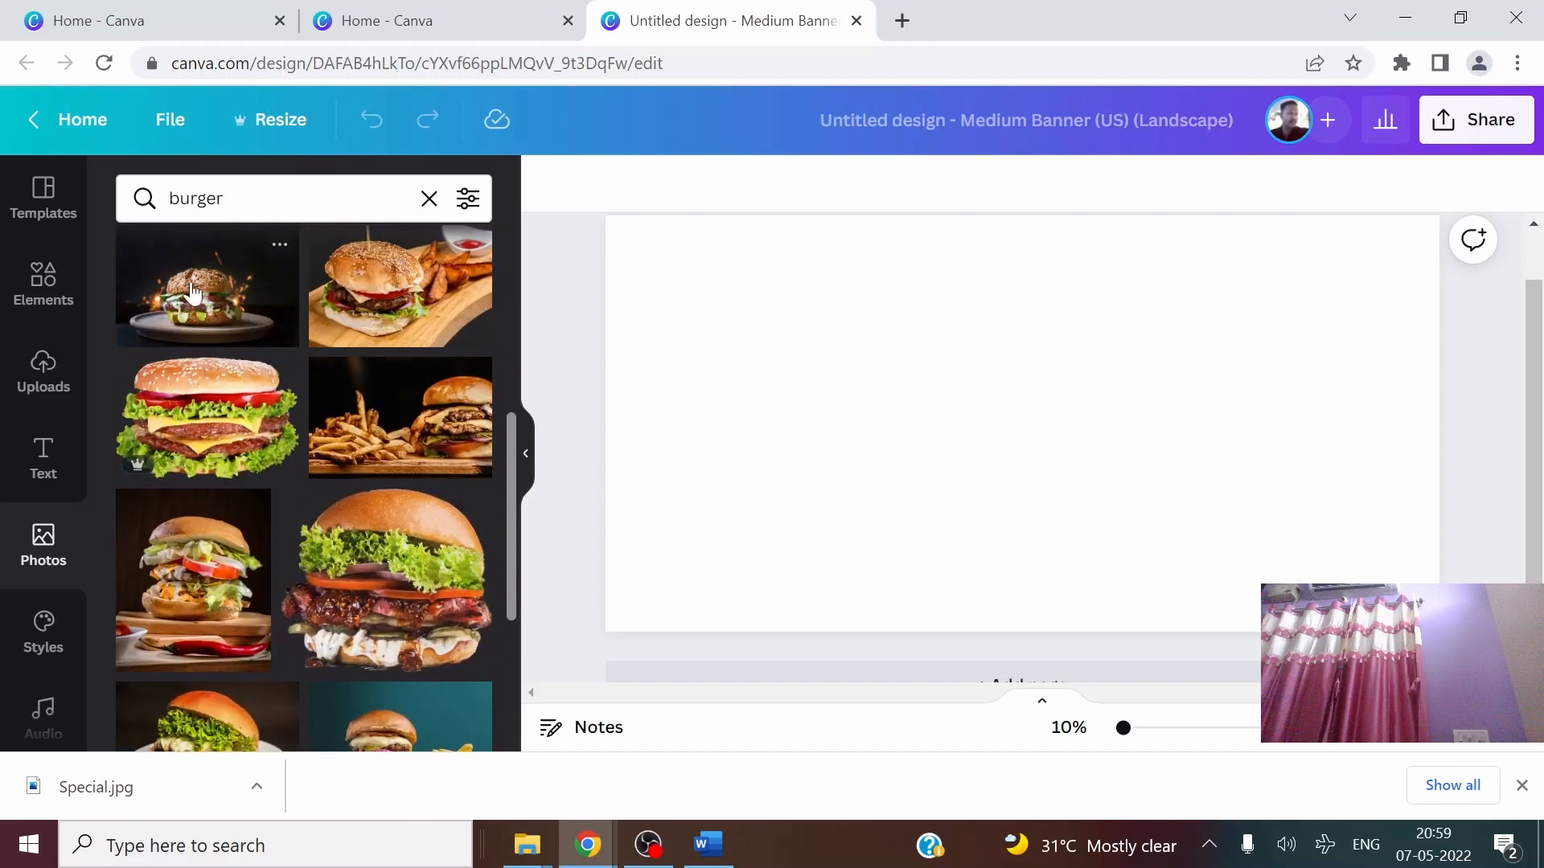
pyautogui.click(217, 434)
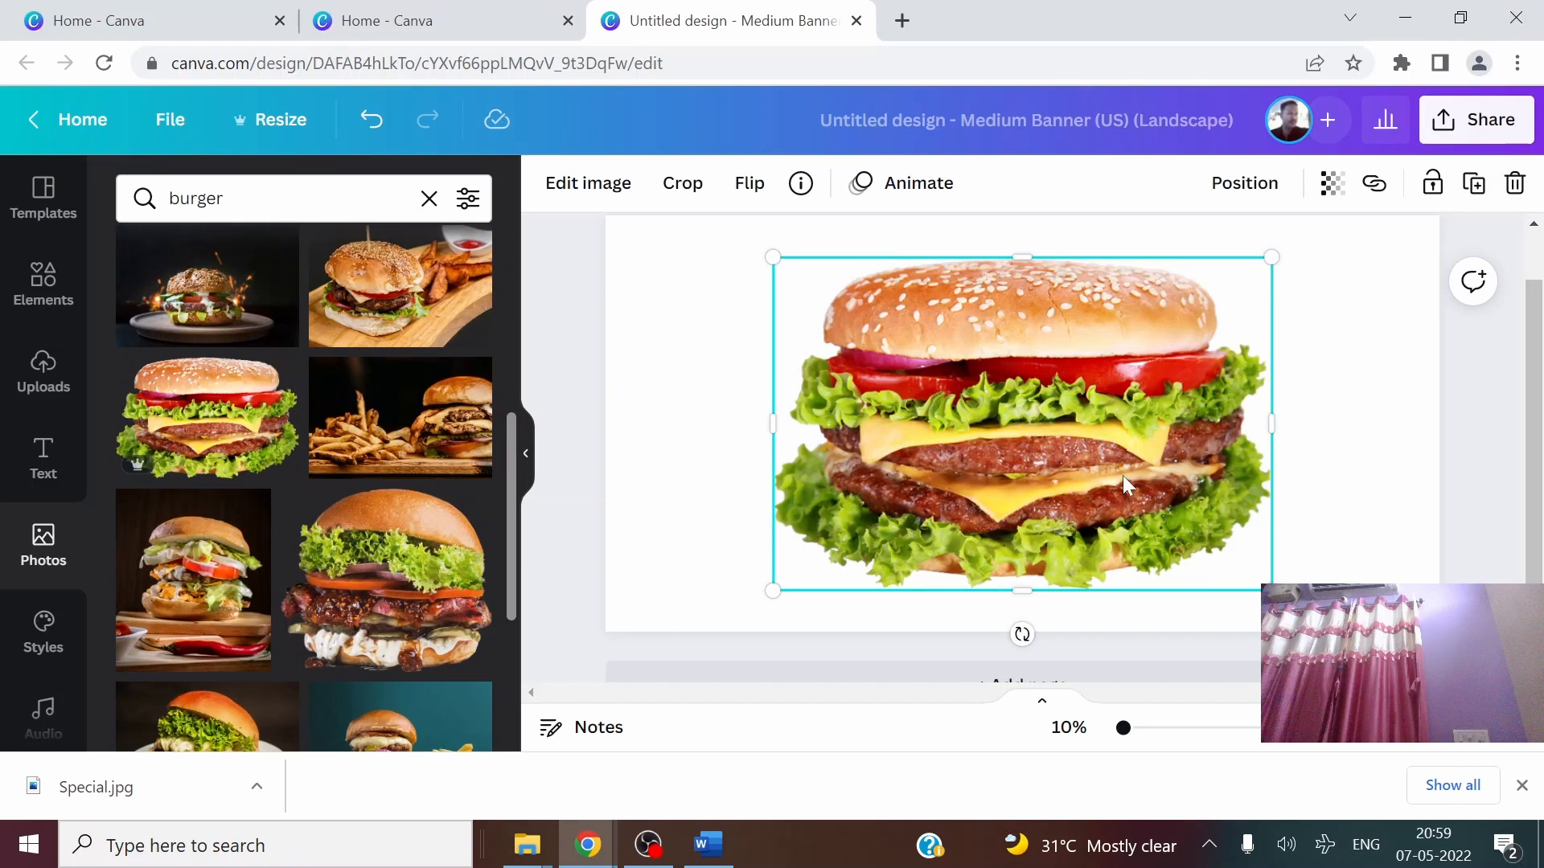
pyautogui.press('Delete')
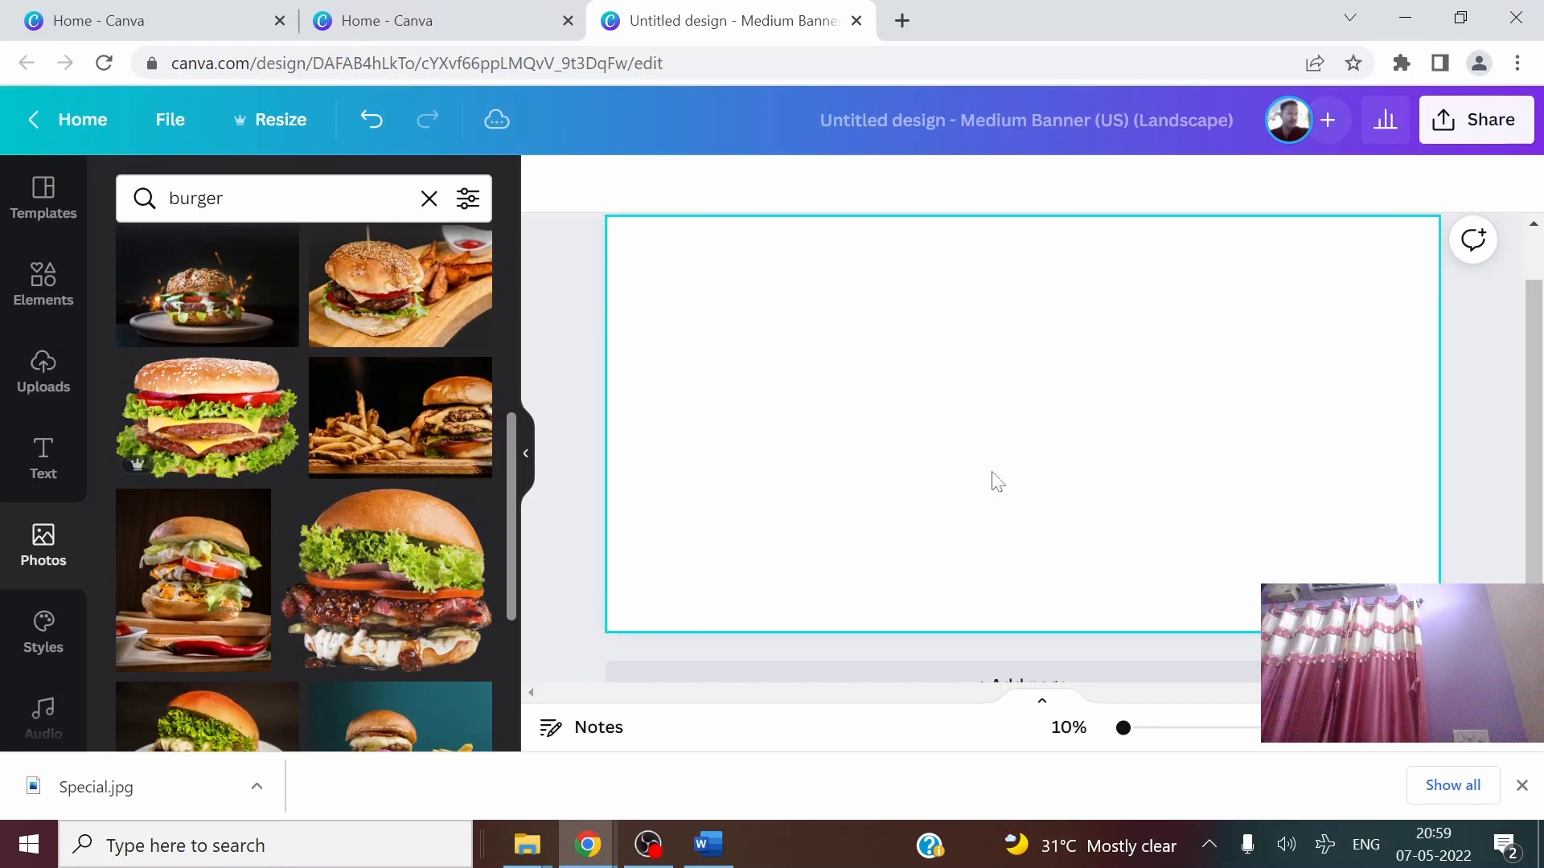
# Add the cut-out photo of a sesame bun burger with lettuce, tomato and one cheese slice to the blank banner
pyautogui.scroll(-5, 310, 569)
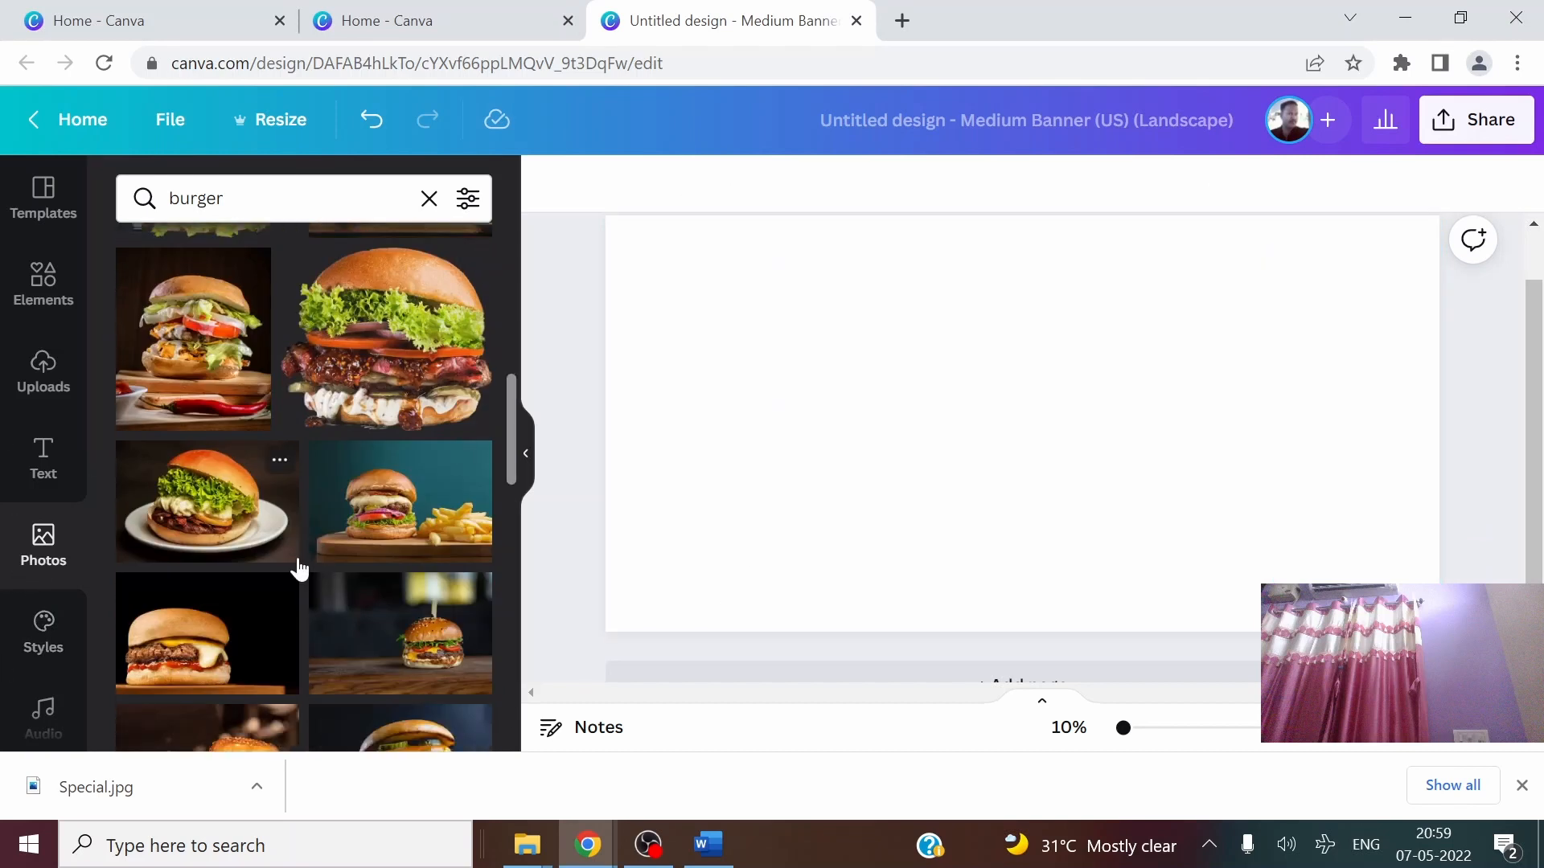
pyautogui.scroll(-3, 297, 571)
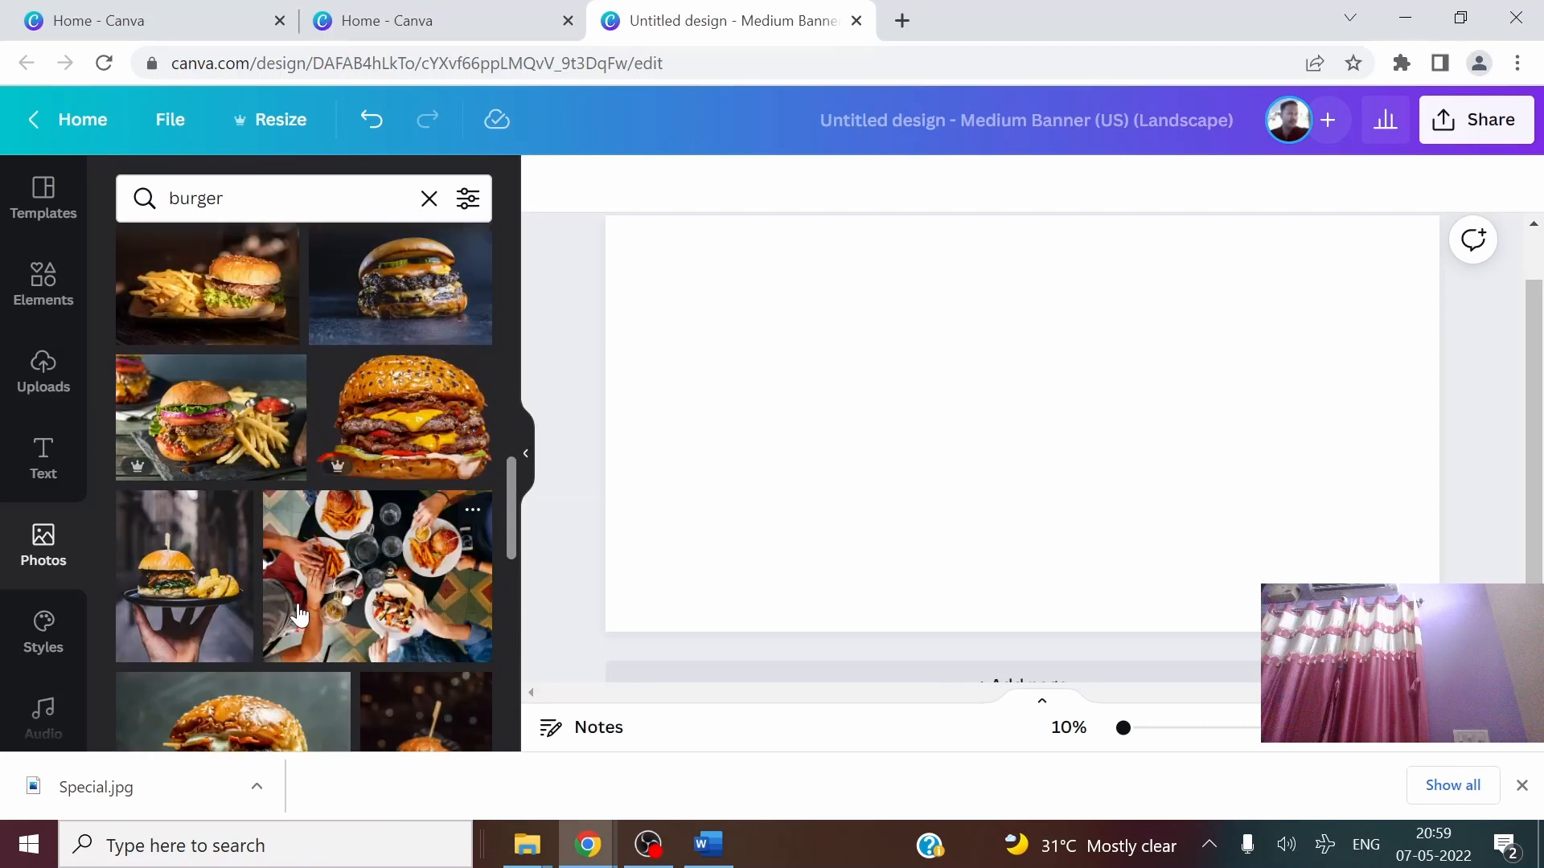
pyautogui.scroll(-4, 299, 615)
pyautogui.scroll(-1, 300, 609)
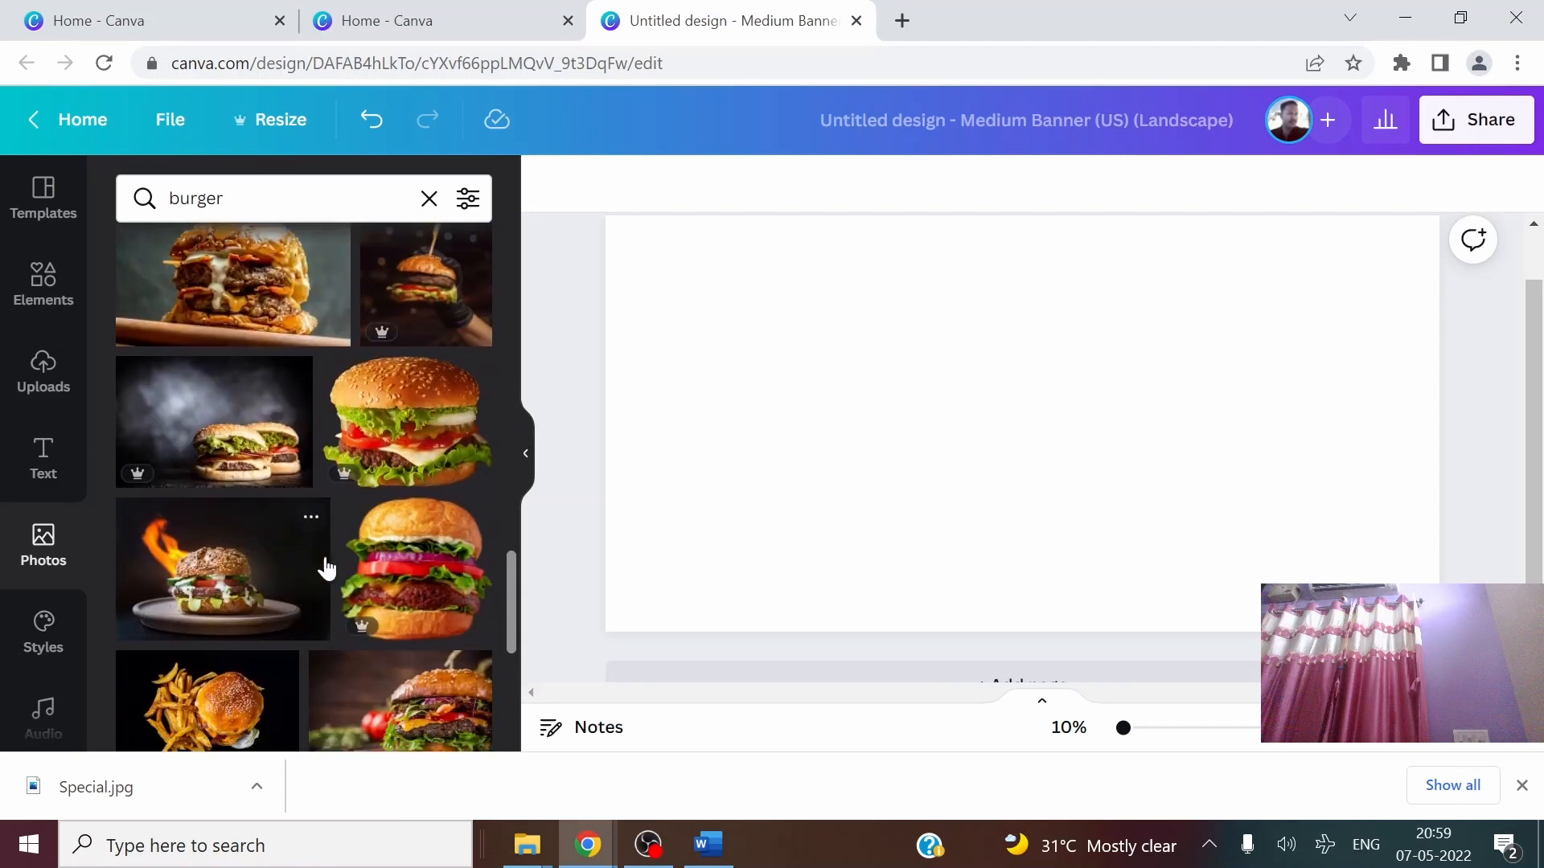
pyautogui.click(403, 458)
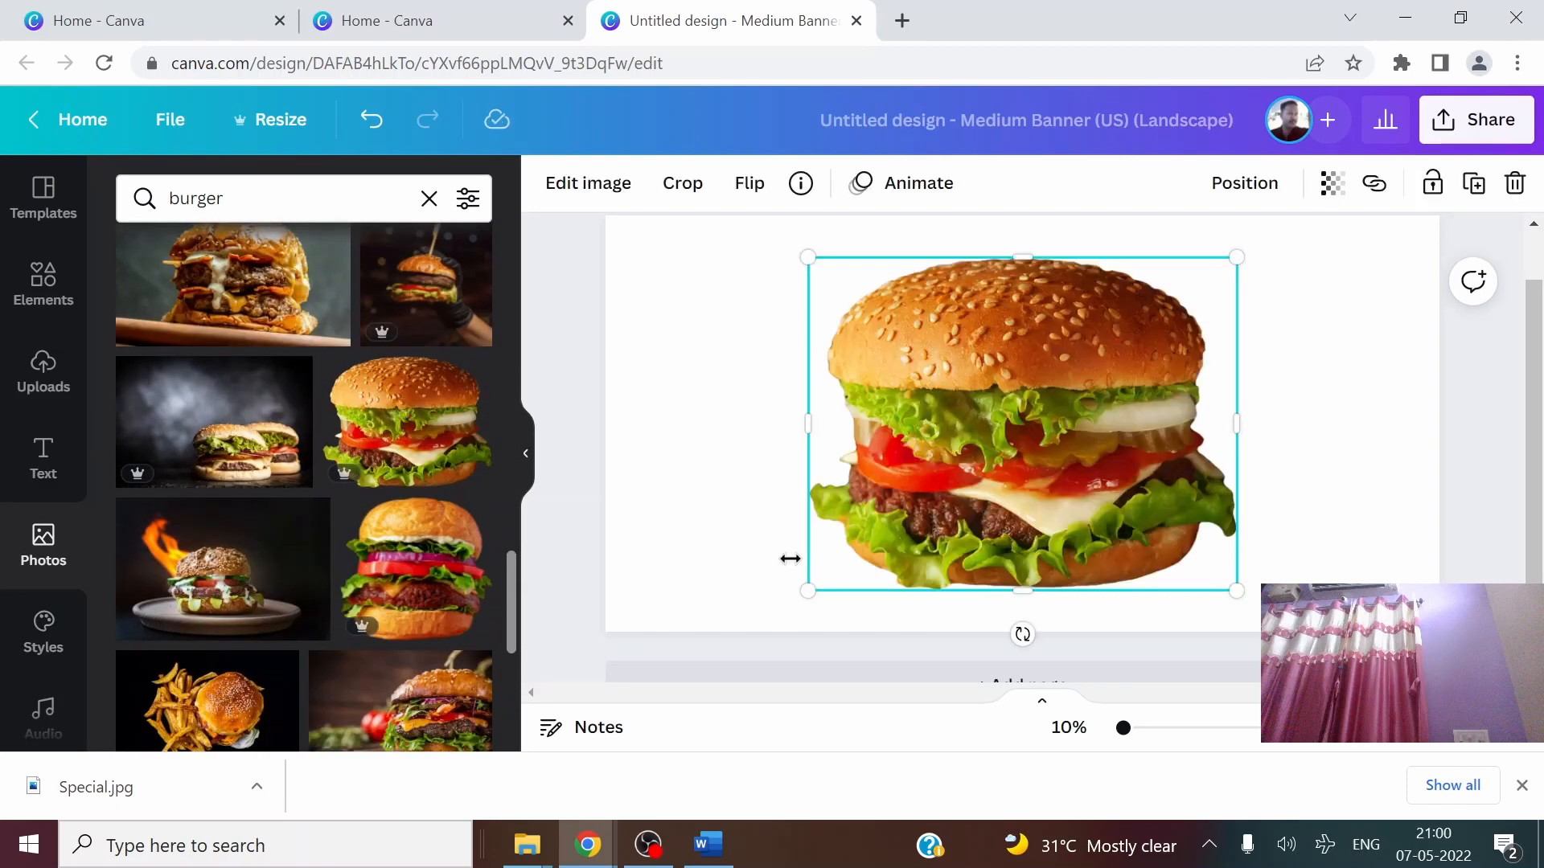
# Shrink the burger photo proportionally, place it in the right part of the banner and deselect it
pyautogui.moveTo(807, 588); pyautogui.dragTo(885, 558)
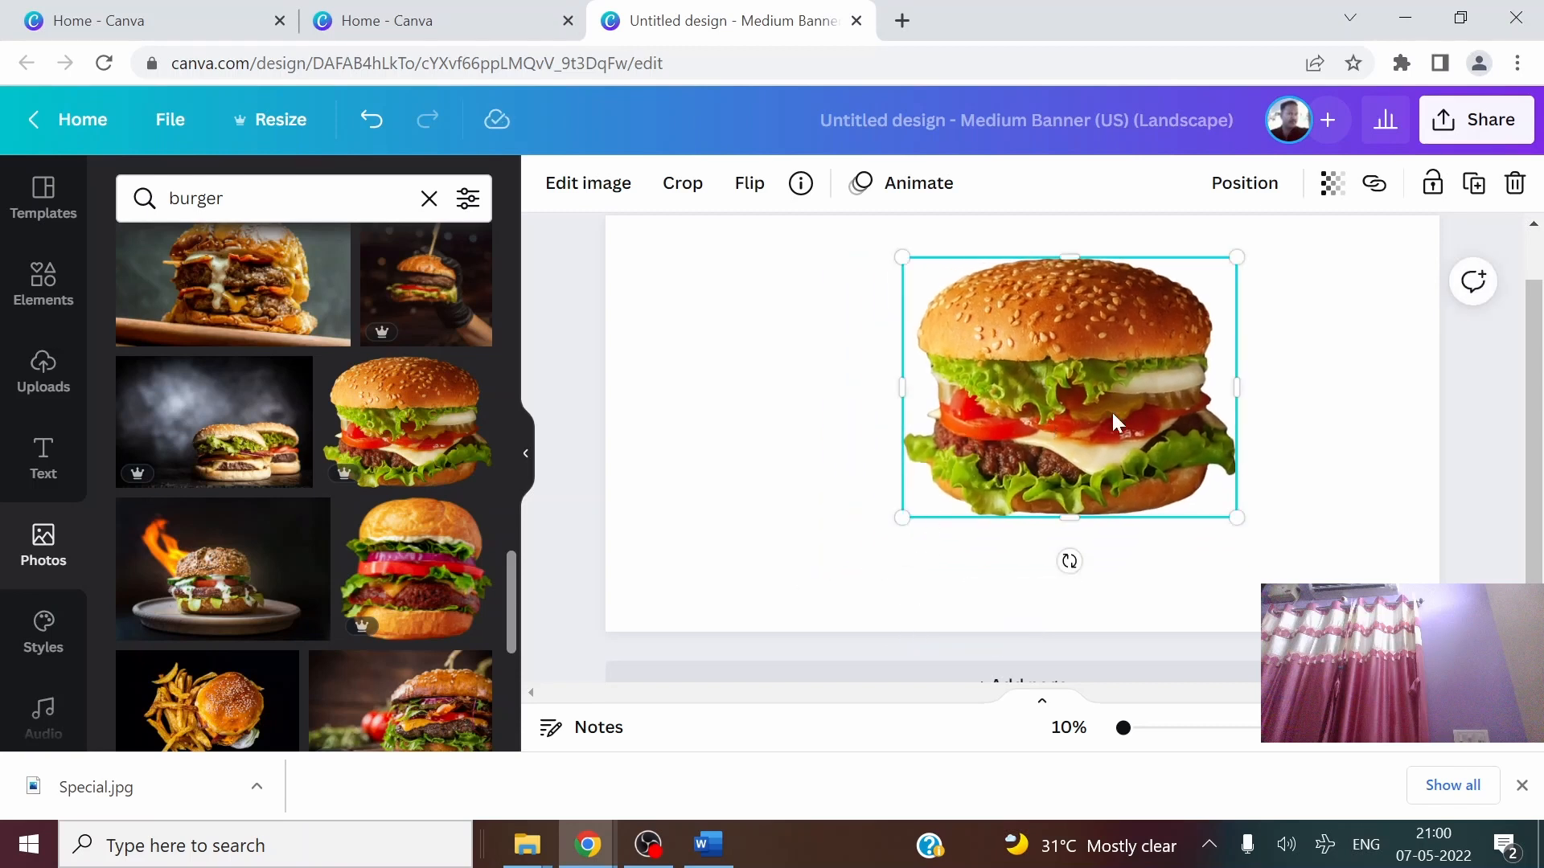
pyautogui.moveTo(1111, 411); pyautogui.dragTo(1302, 443)
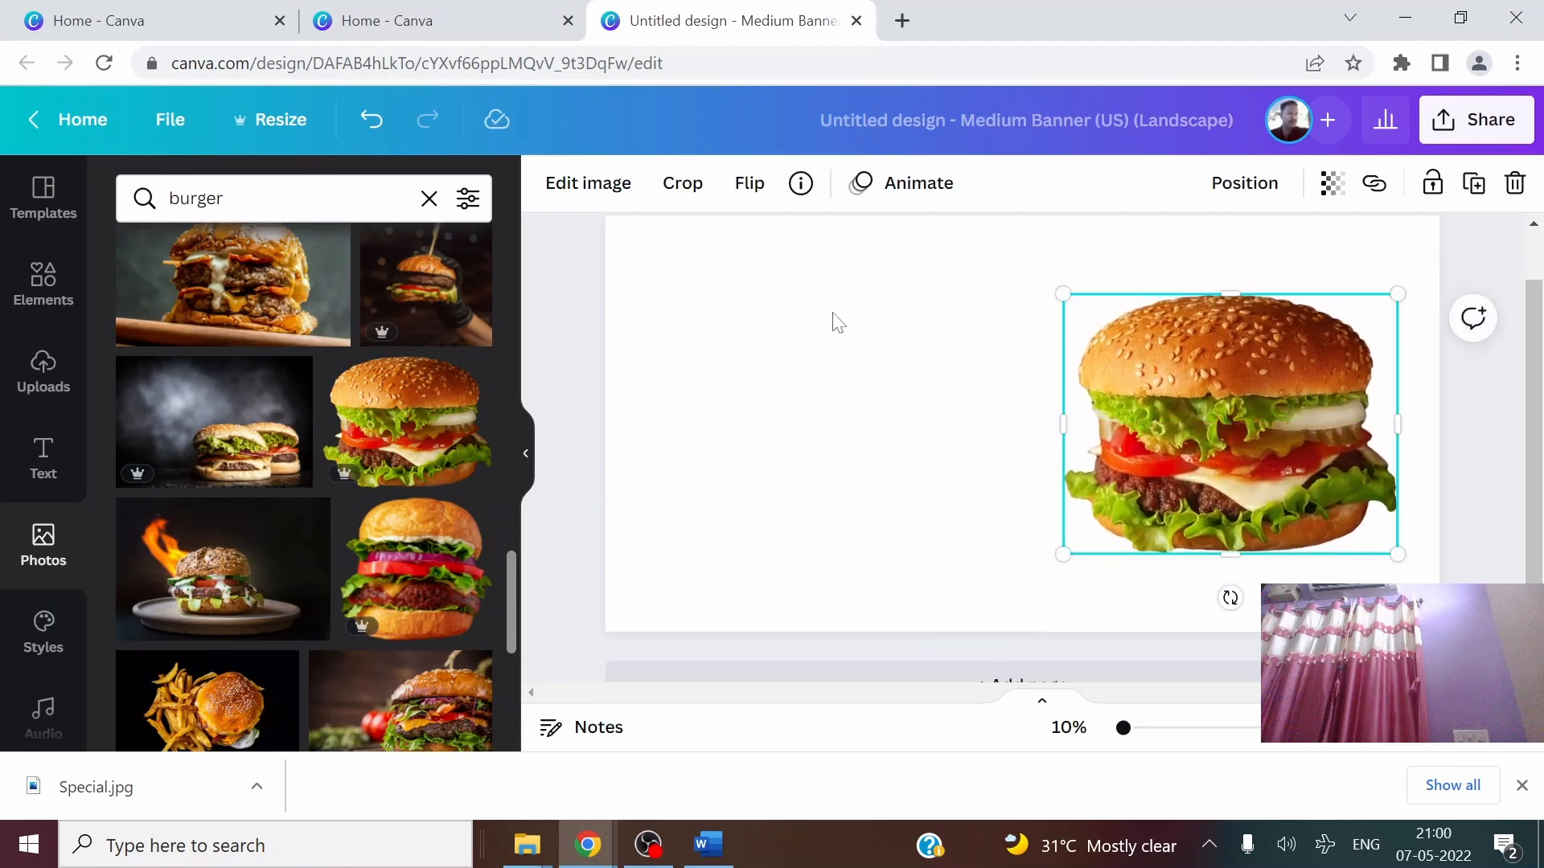
pyautogui.click(721, 455)
# Apply the plain yellow-orange background from the background library to the banner
pyautogui.scroll(-6, 101, 482)
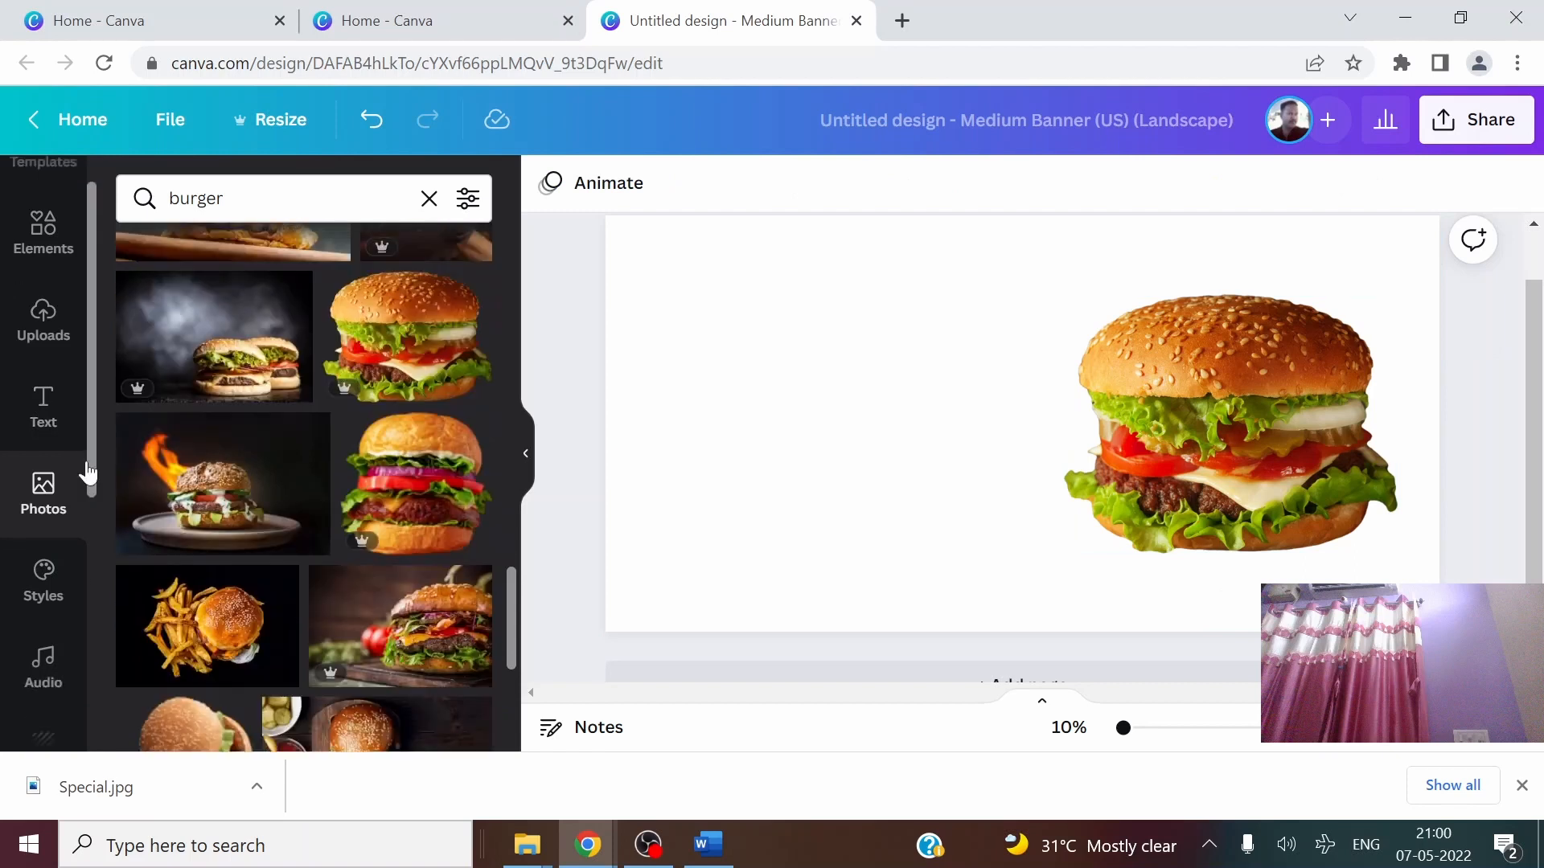
pyautogui.scroll(3, 32, 499)
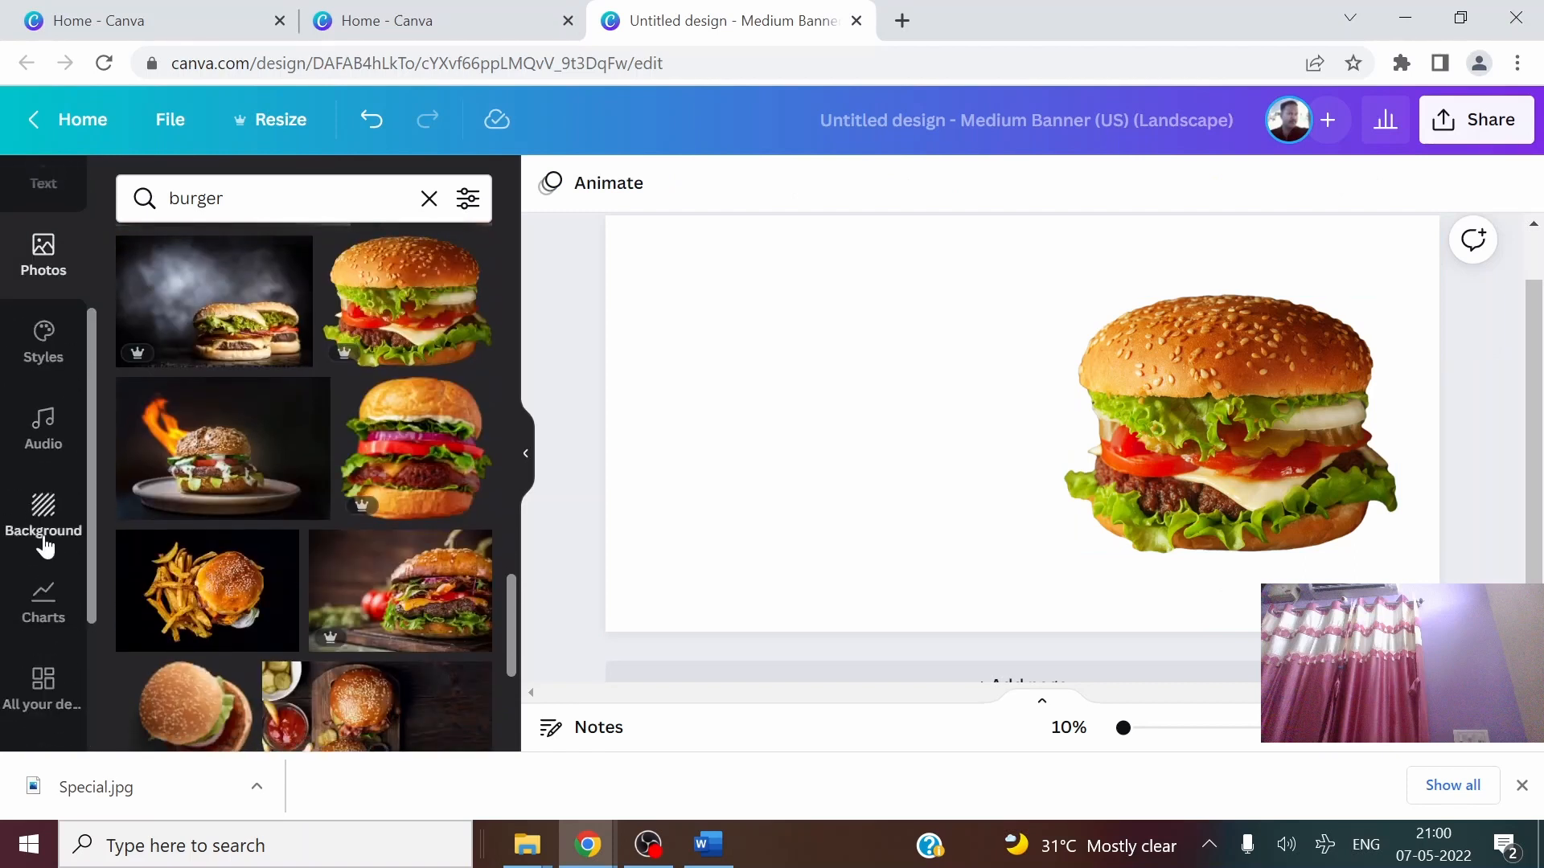
pyautogui.click(46, 523)
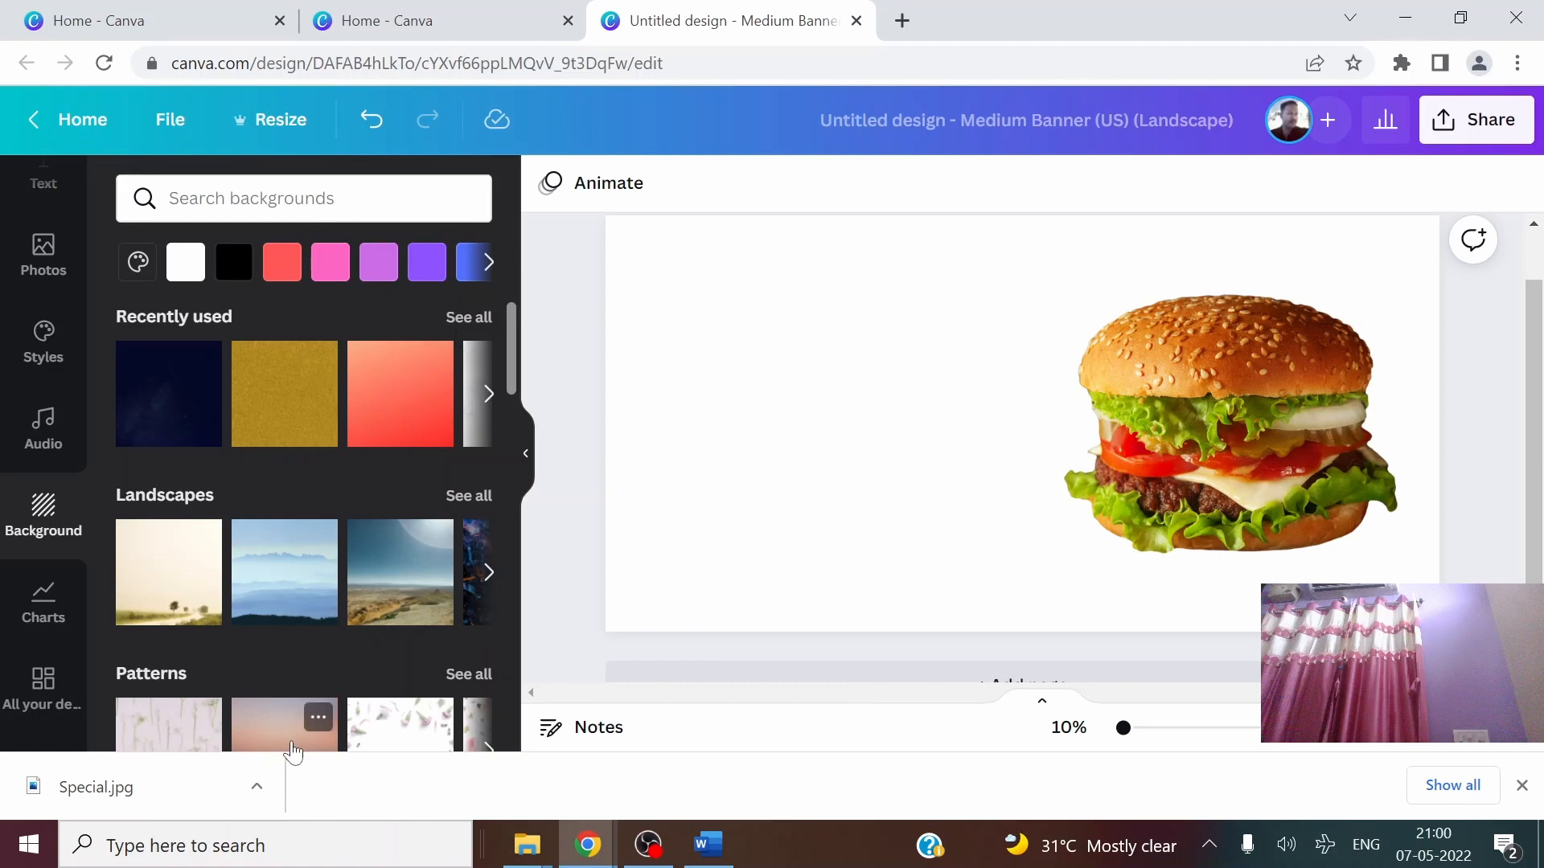
pyautogui.scroll(-5, 268, 653)
pyautogui.scroll(-7, 269, 653)
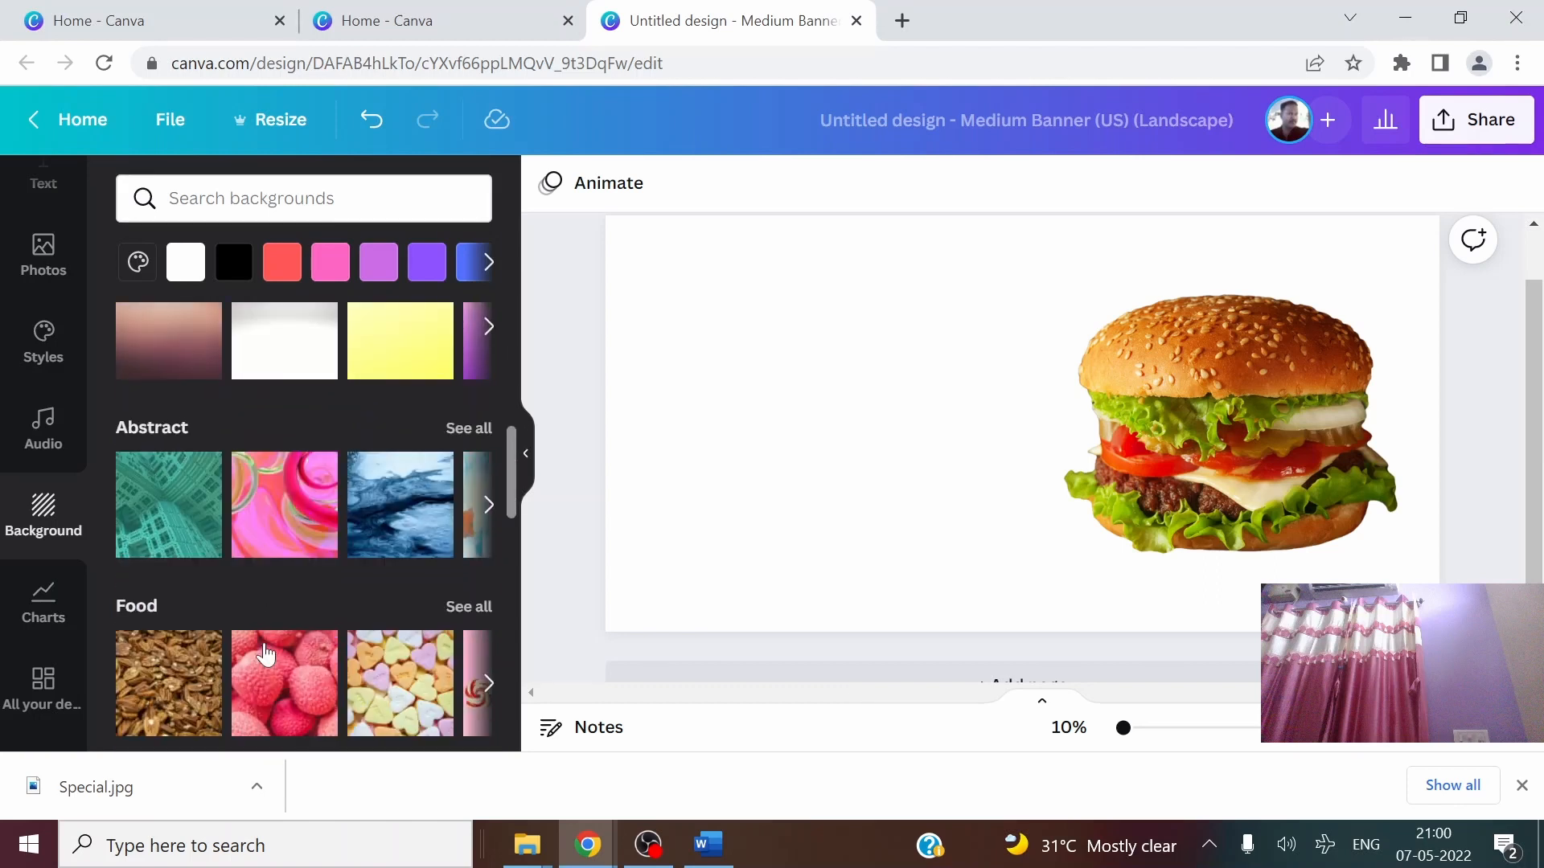
pyautogui.scroll(-8, 265, 647)
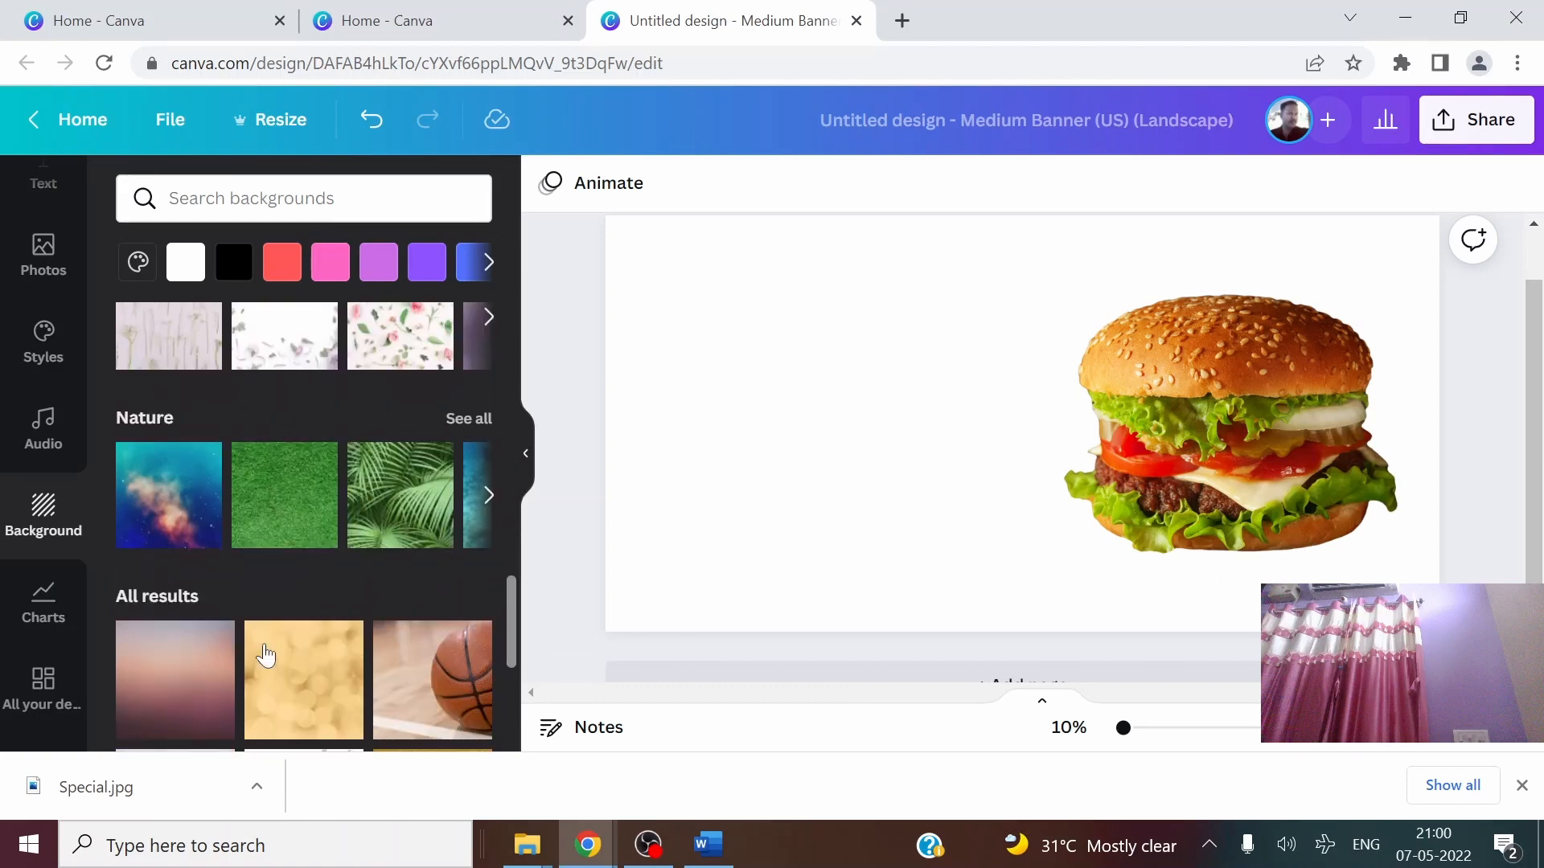
pyautogui.scroll(-8, 268, 653)
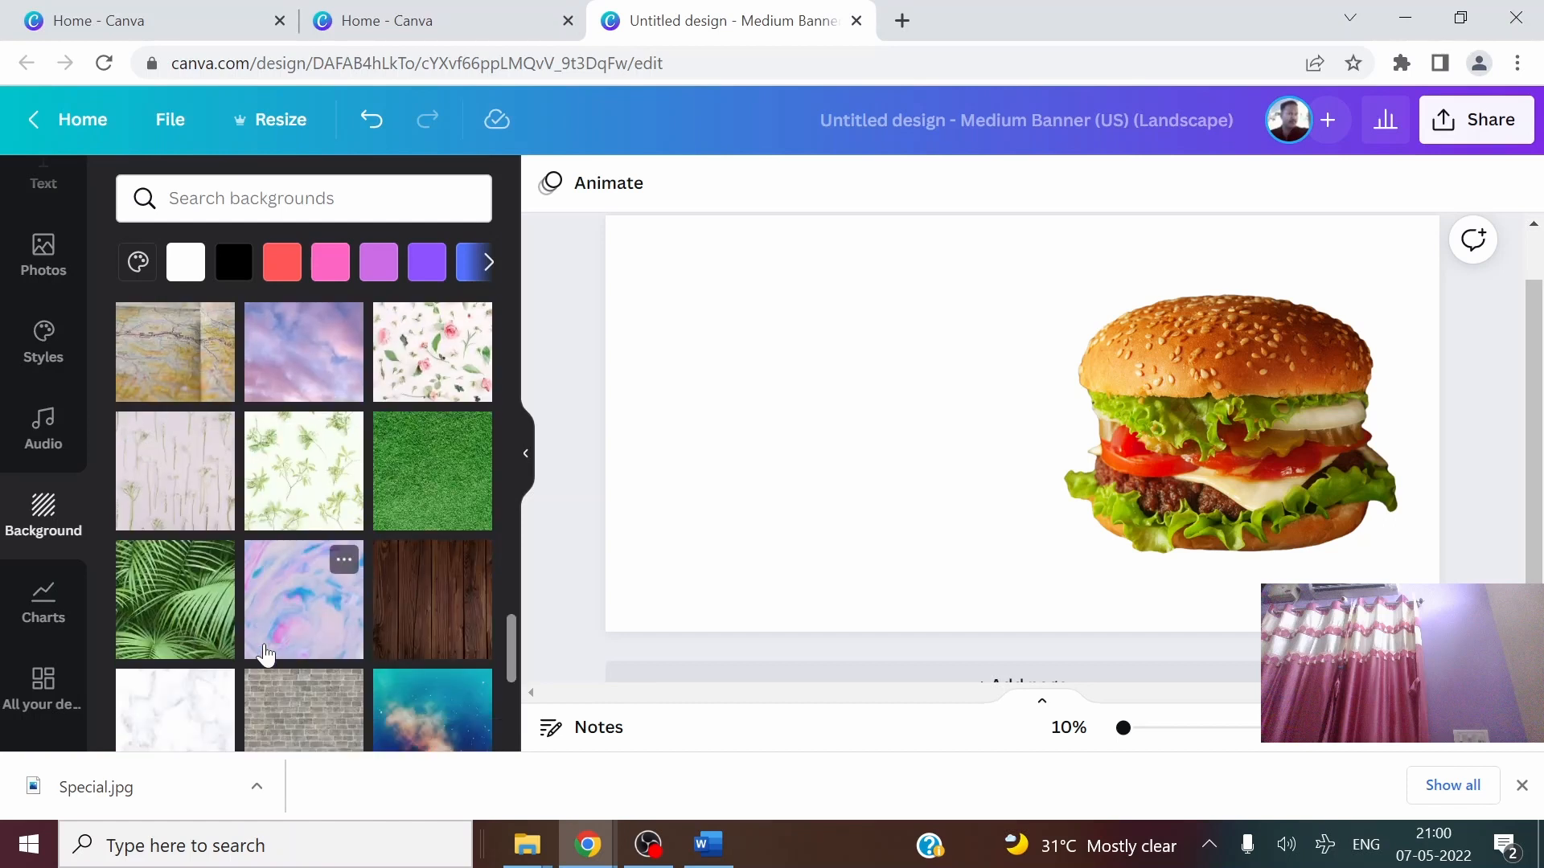
pyautogui.scroll(-6, 306, 597)
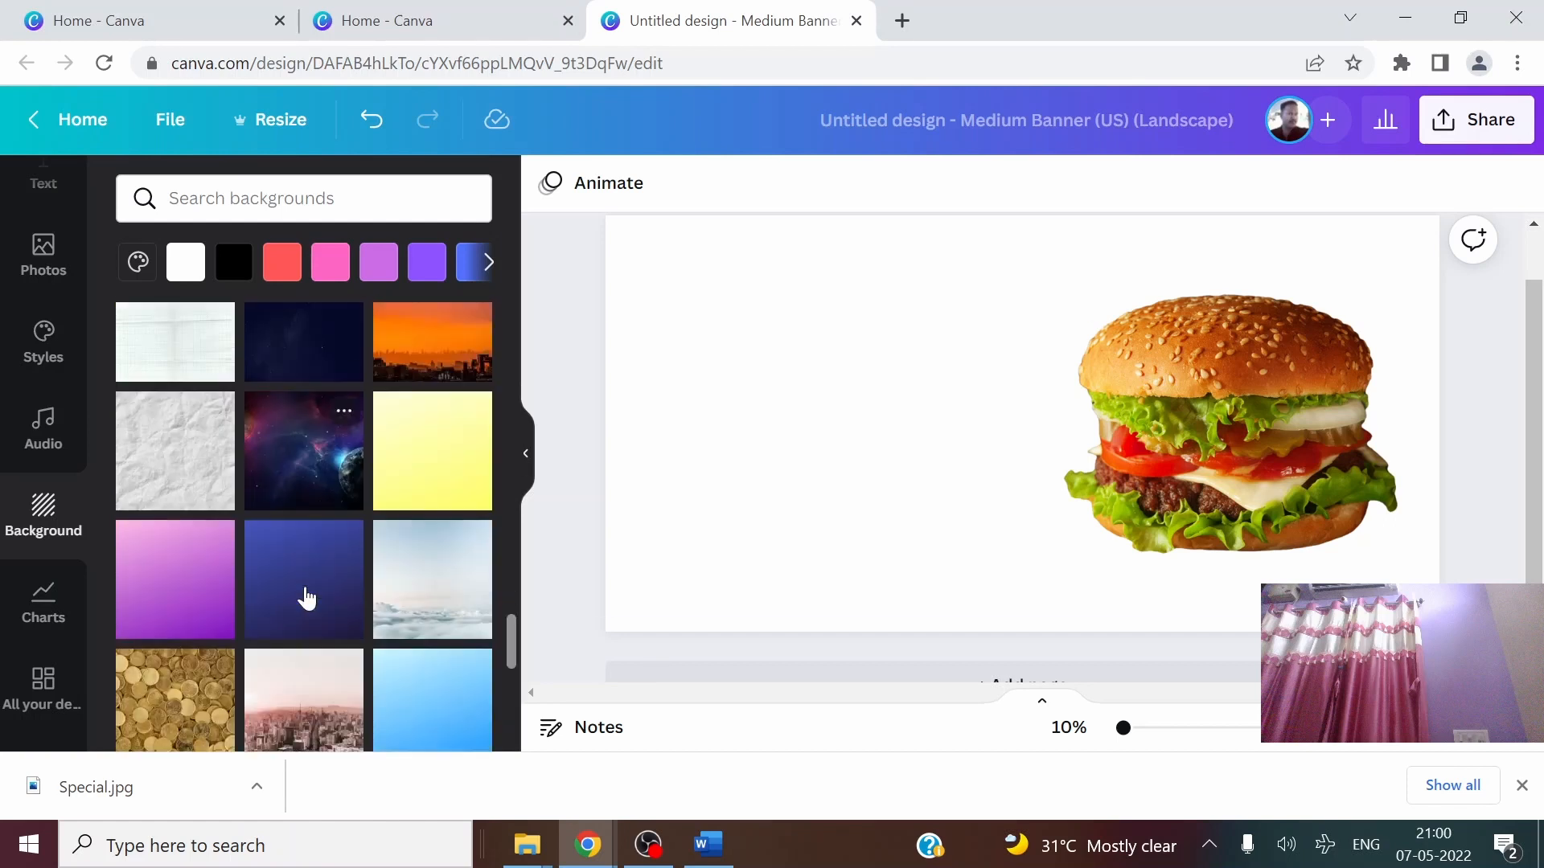
pyautogui.scroll(-3, 306, 599)
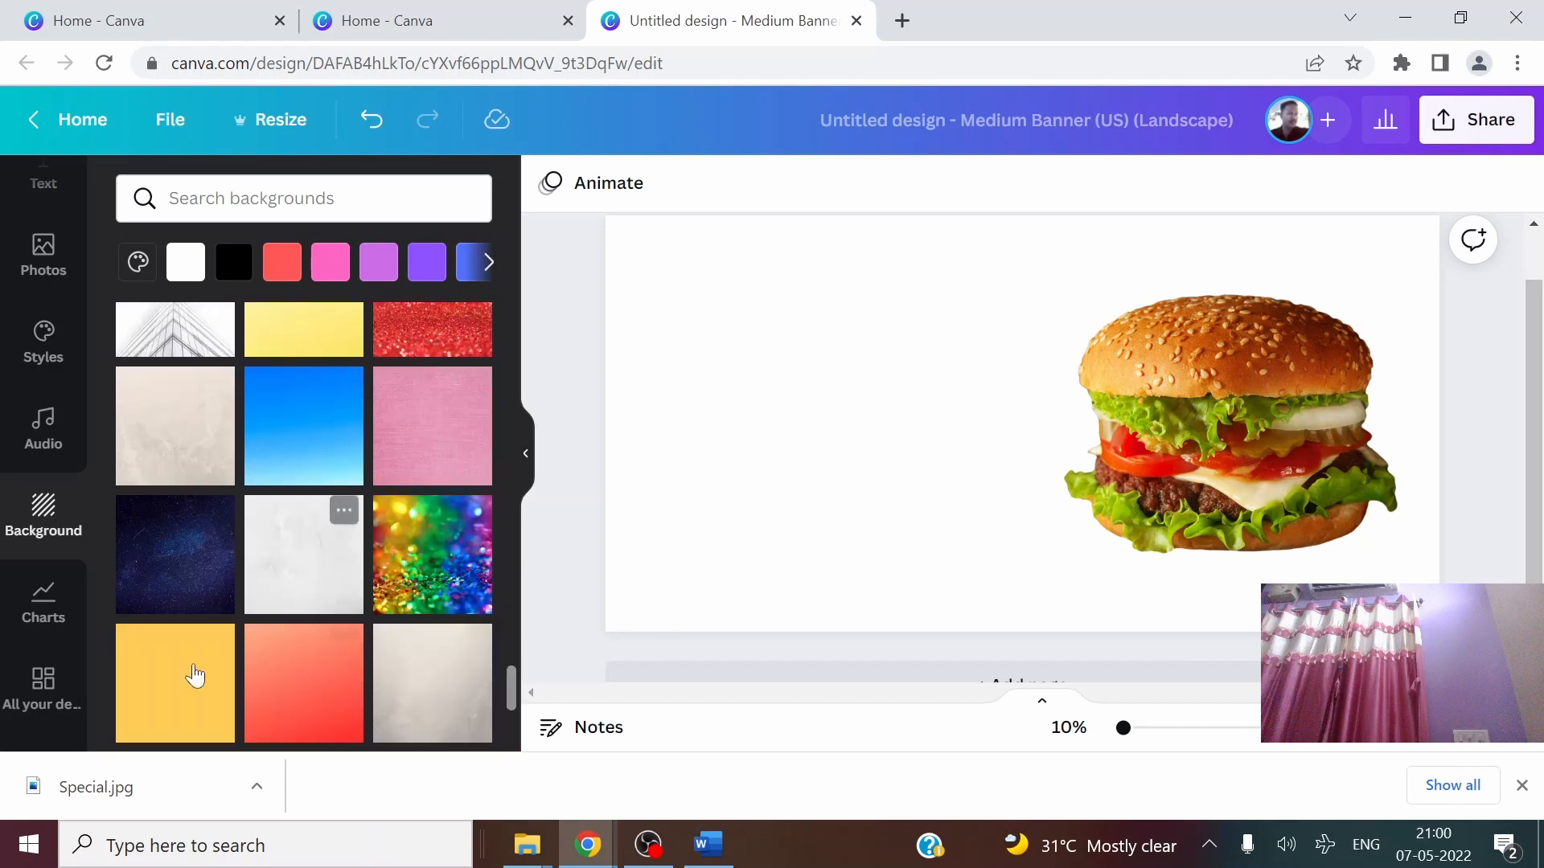
pyautogui.click(169, 682)
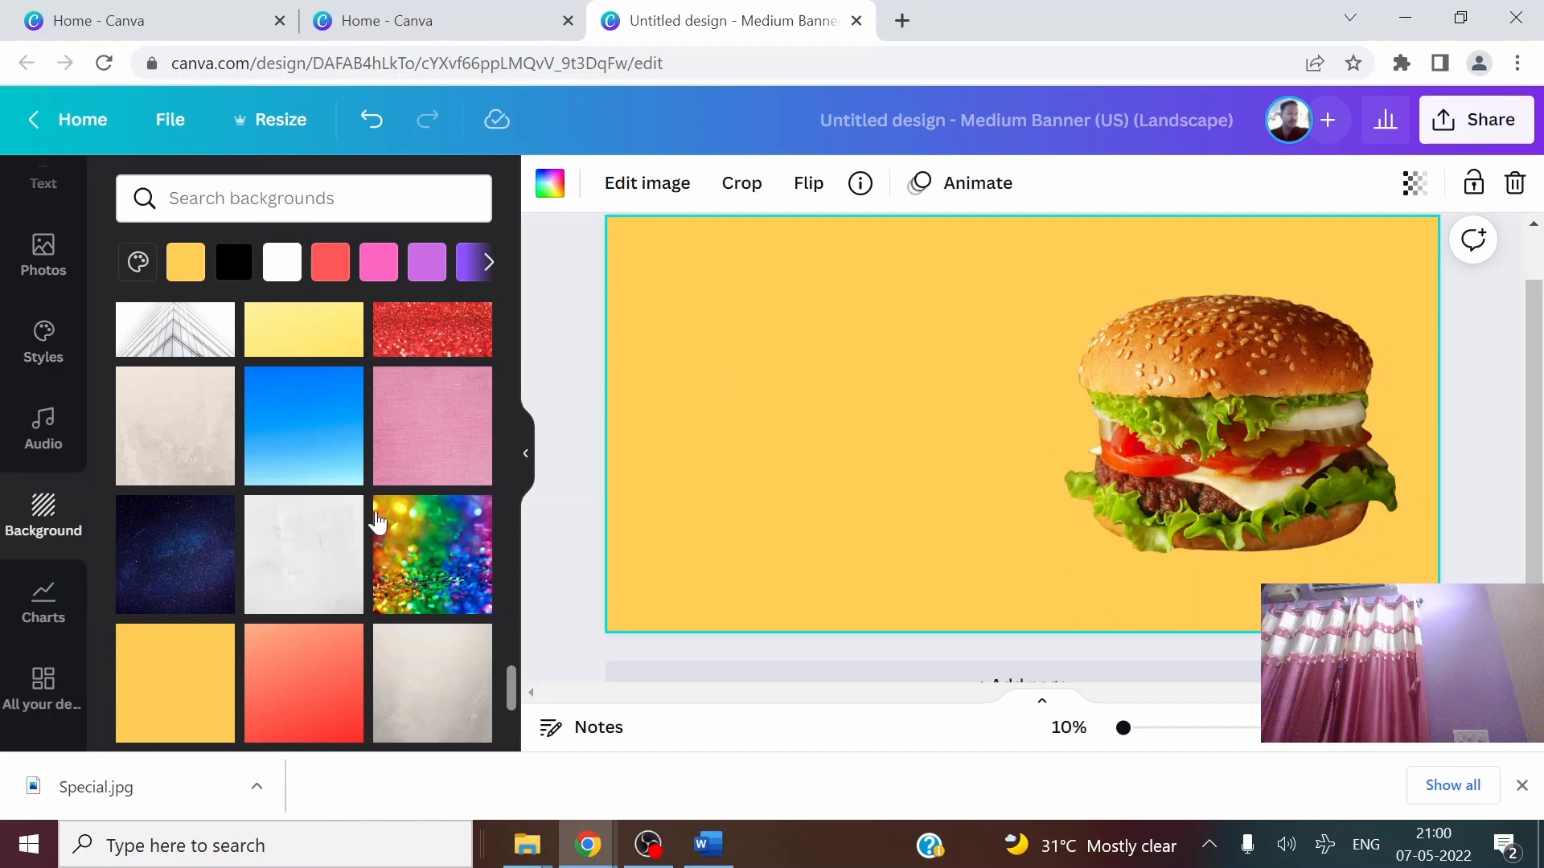
# Add the yellow triple SALE font combination to the banner, enlarge it to font size 242 and place it in the banner's upper-left area
pyautogui.scroll(5, 378, 524)
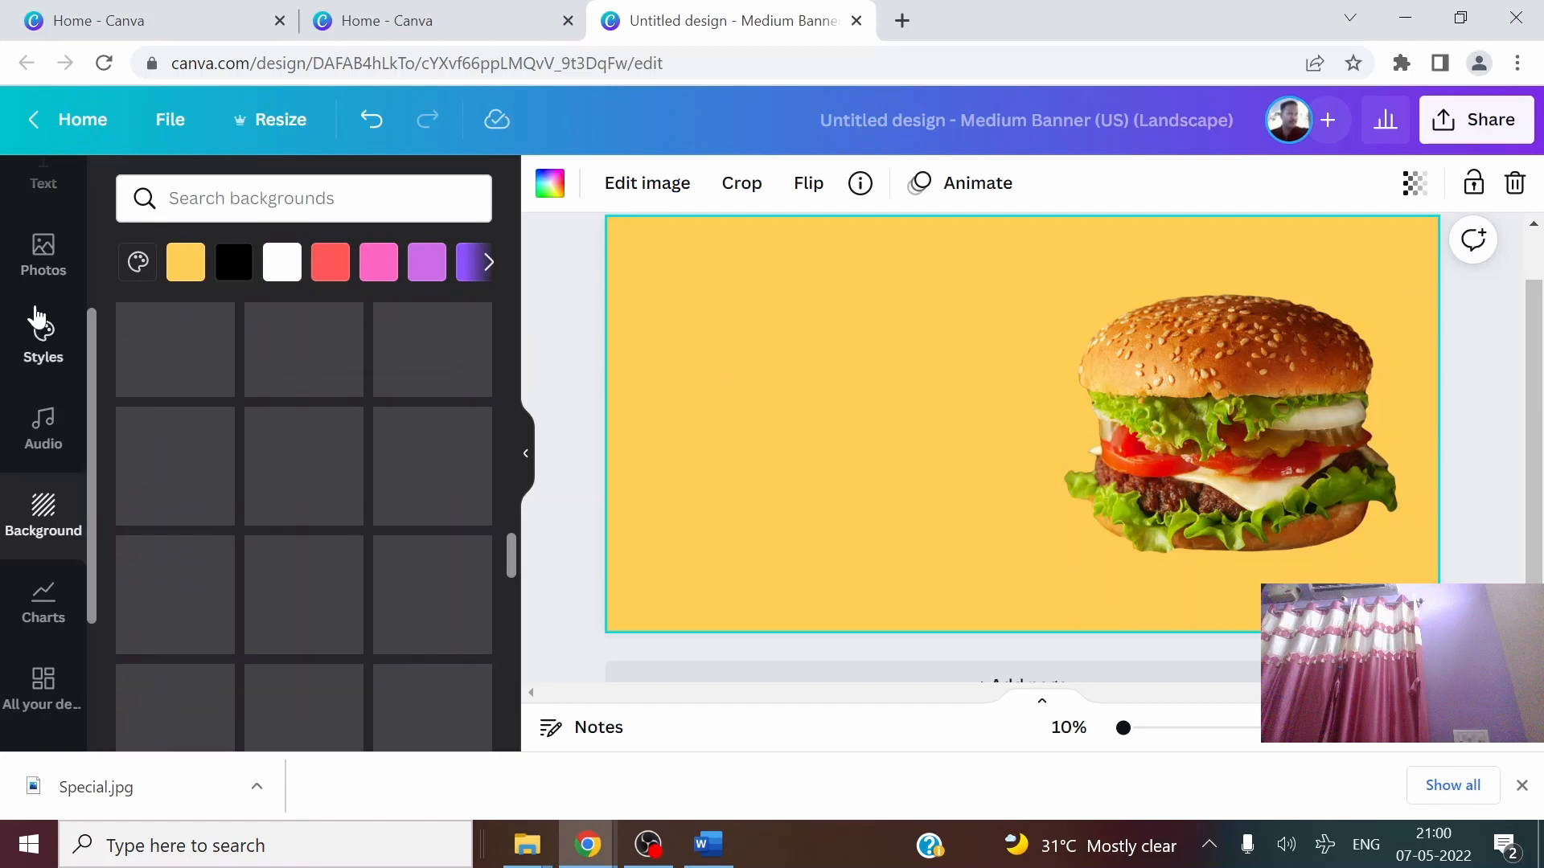
pyautogui.click(45, 190)
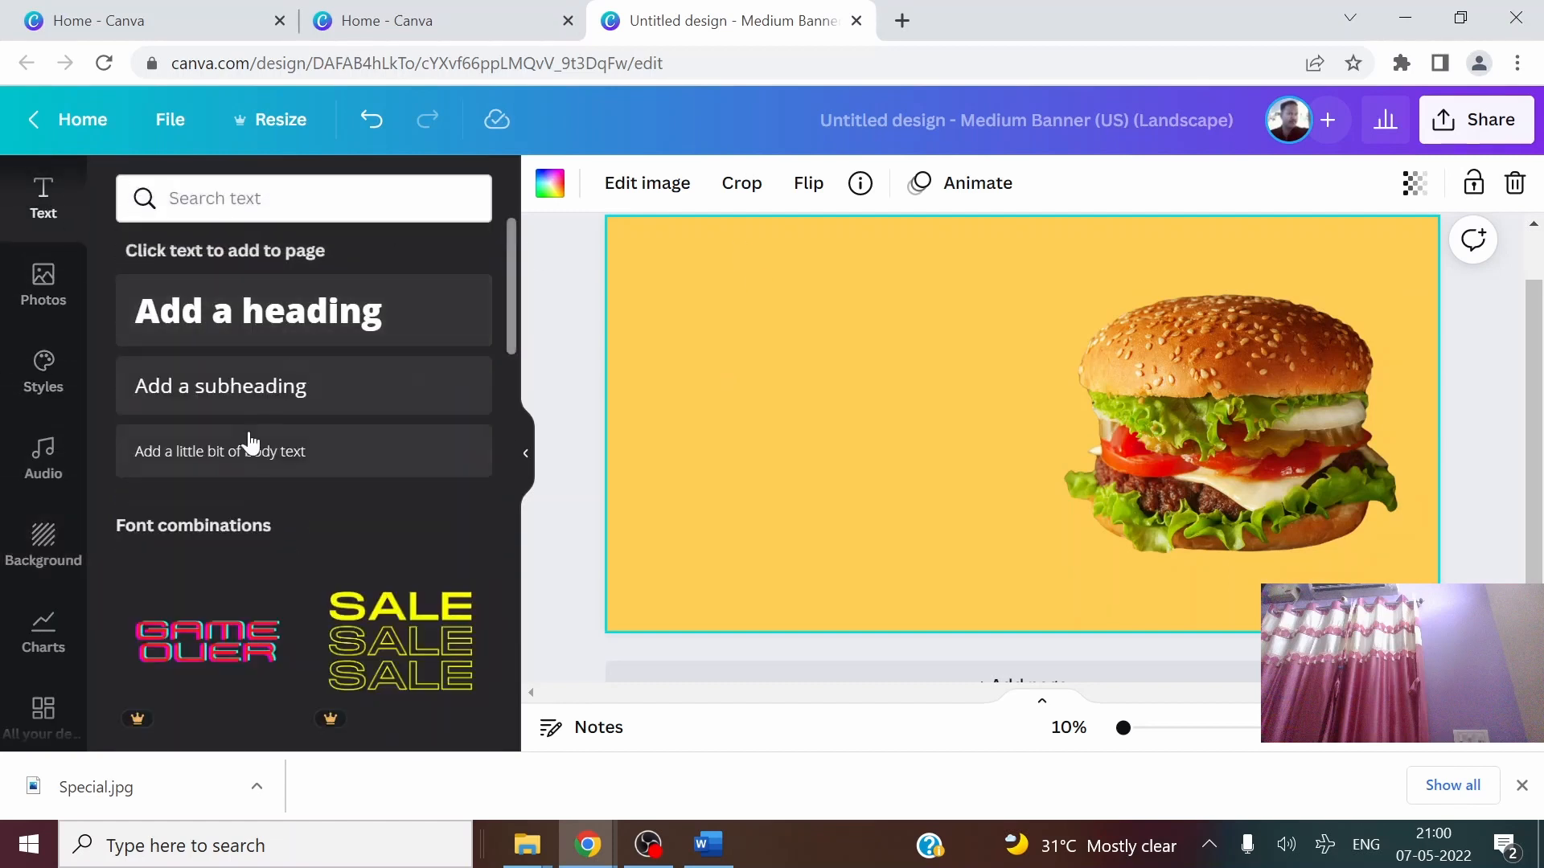
pyautogui.scroll(-3, 242, 515)
pyautogui.scroll(-2, 259, 584)
pyautogui.scroll(3, 258, 569)
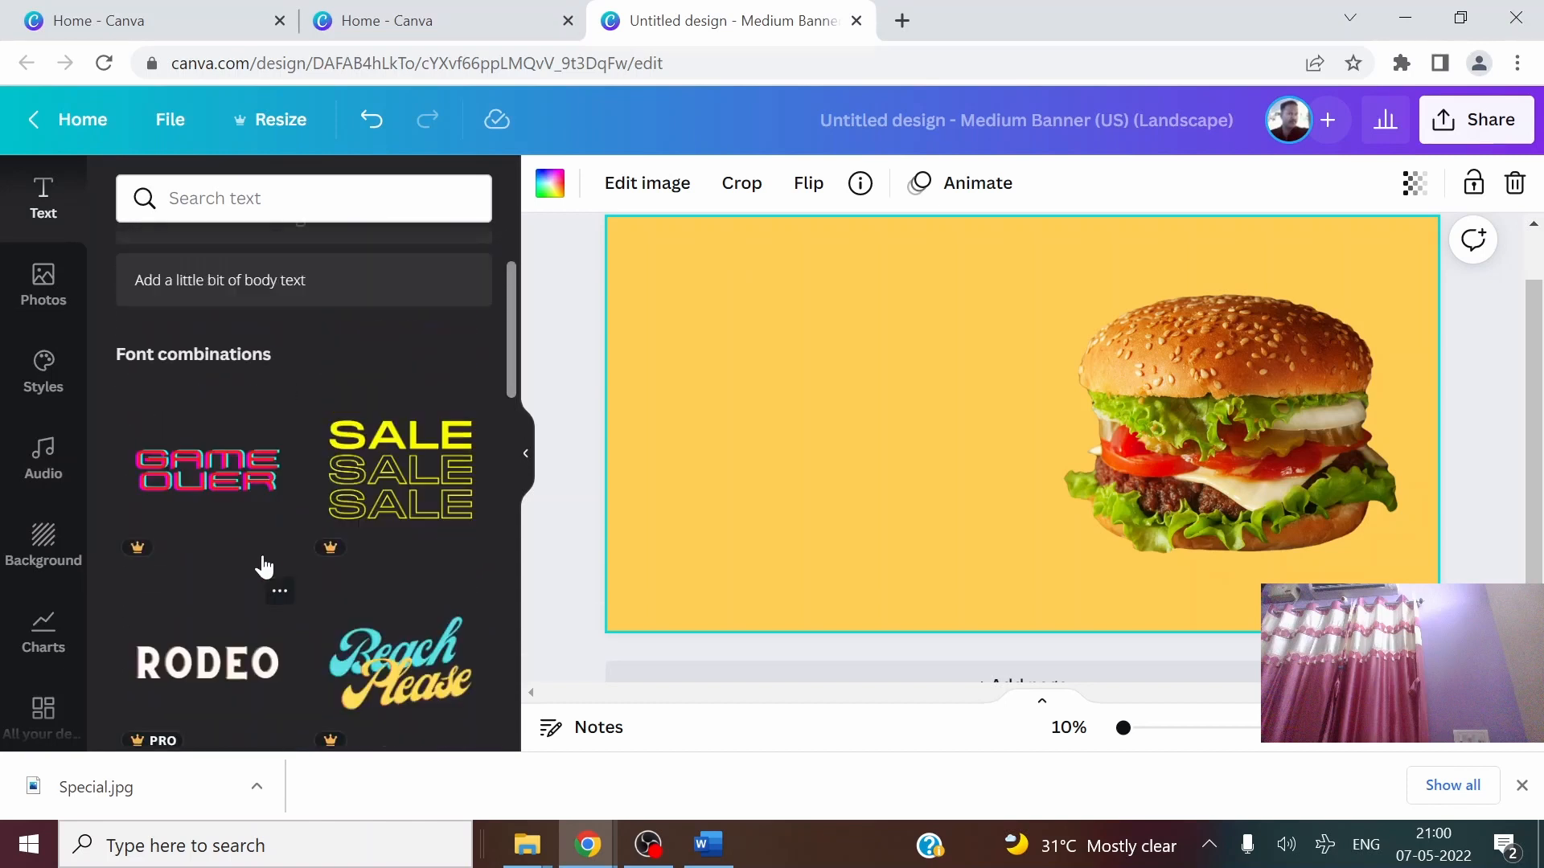
pyautogui.click(418, 555)
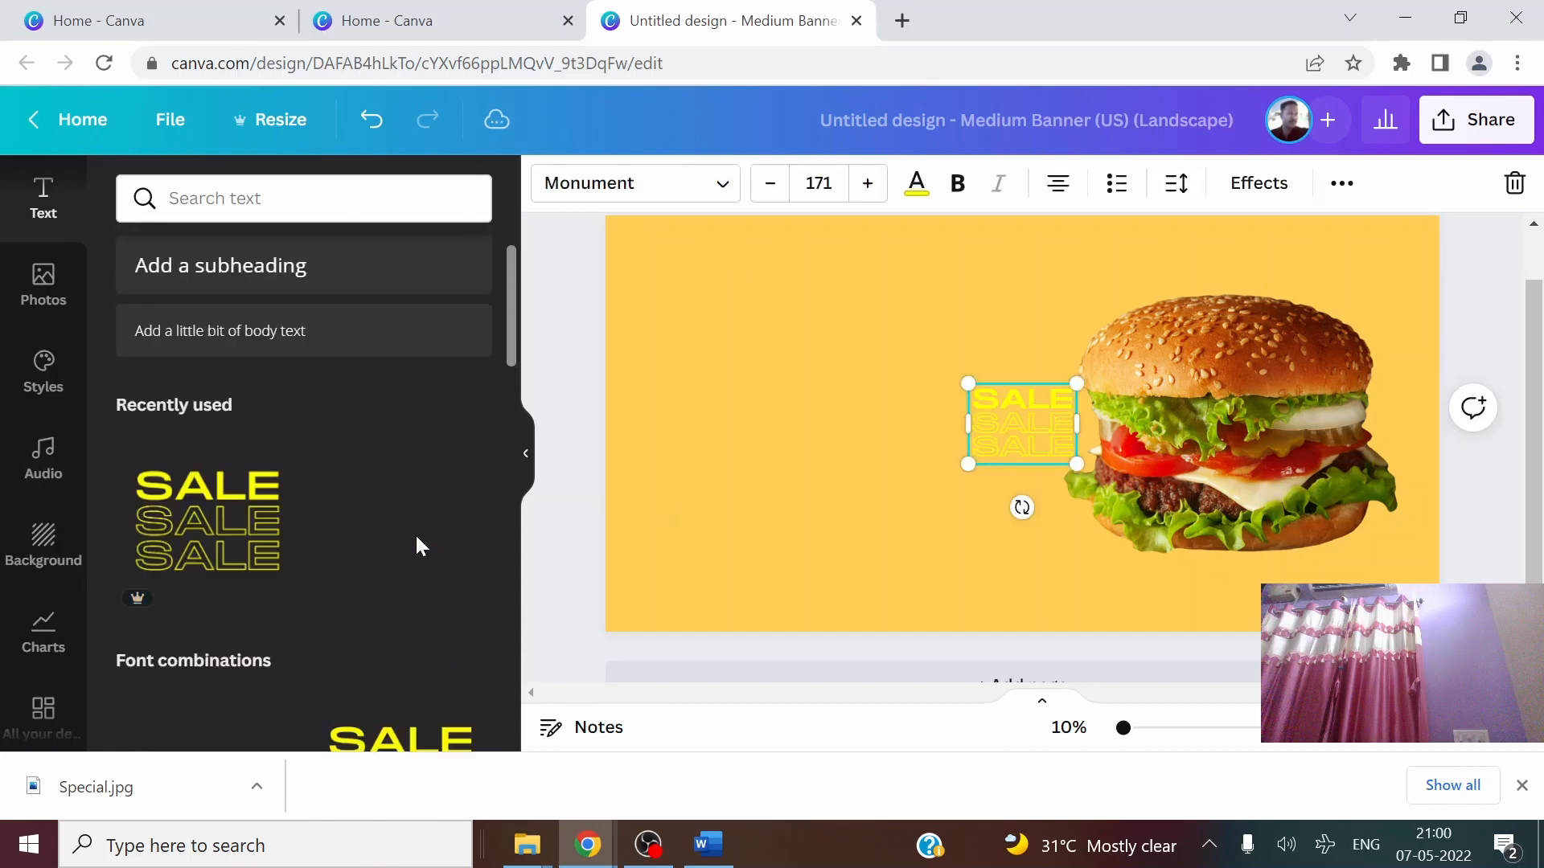
pyautogui.moveTo(1009, 442); pyautogui.dragTo(816, 360)
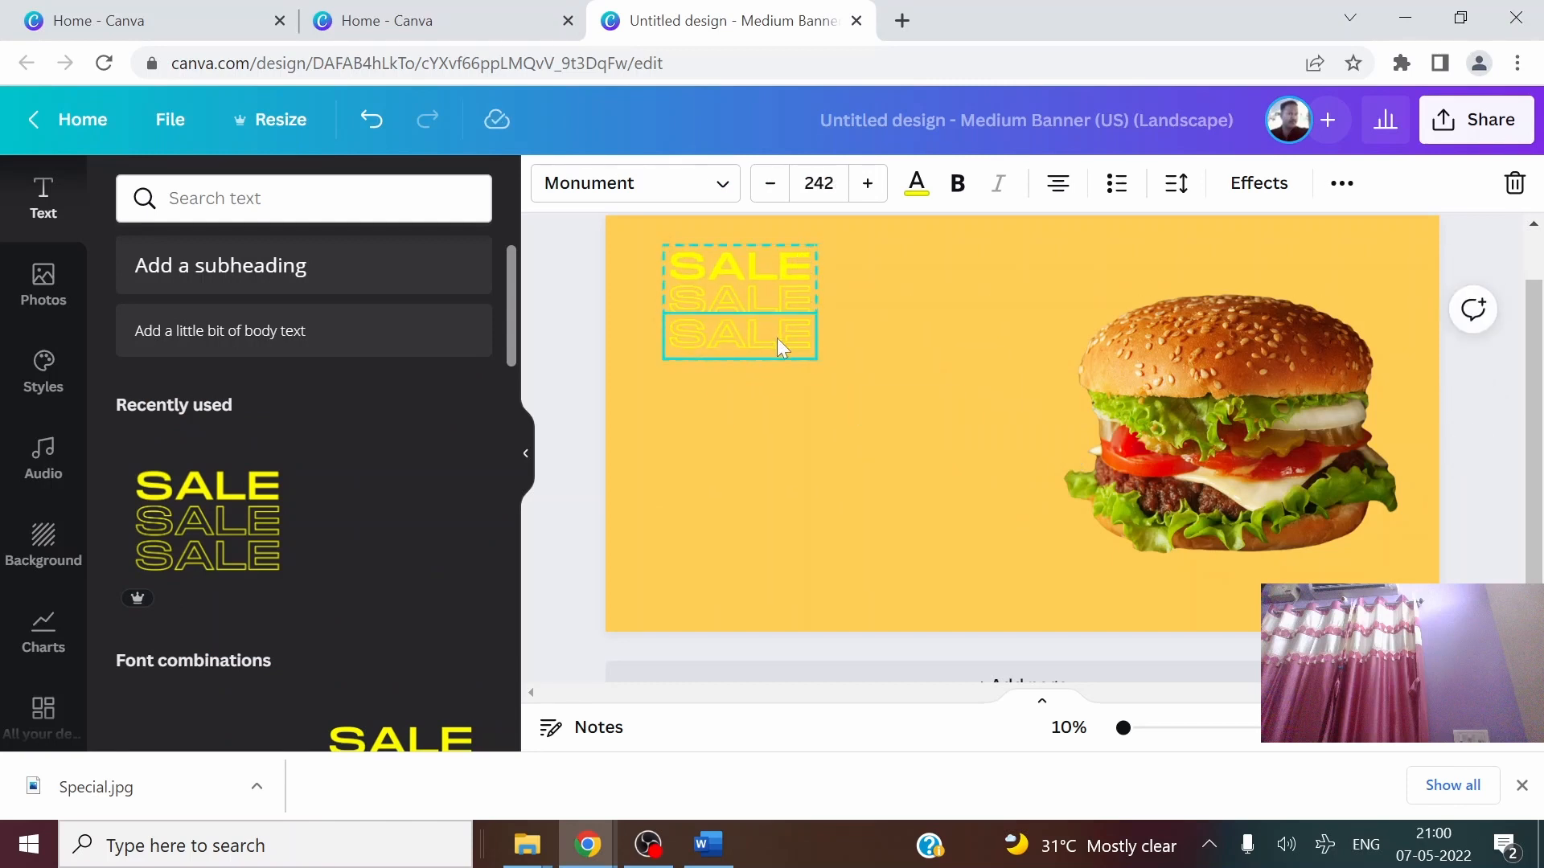
# Recolor the SALE text, making the lowest line coral red and the middle and upper lines bright red
pyautogui.click(916, 185)
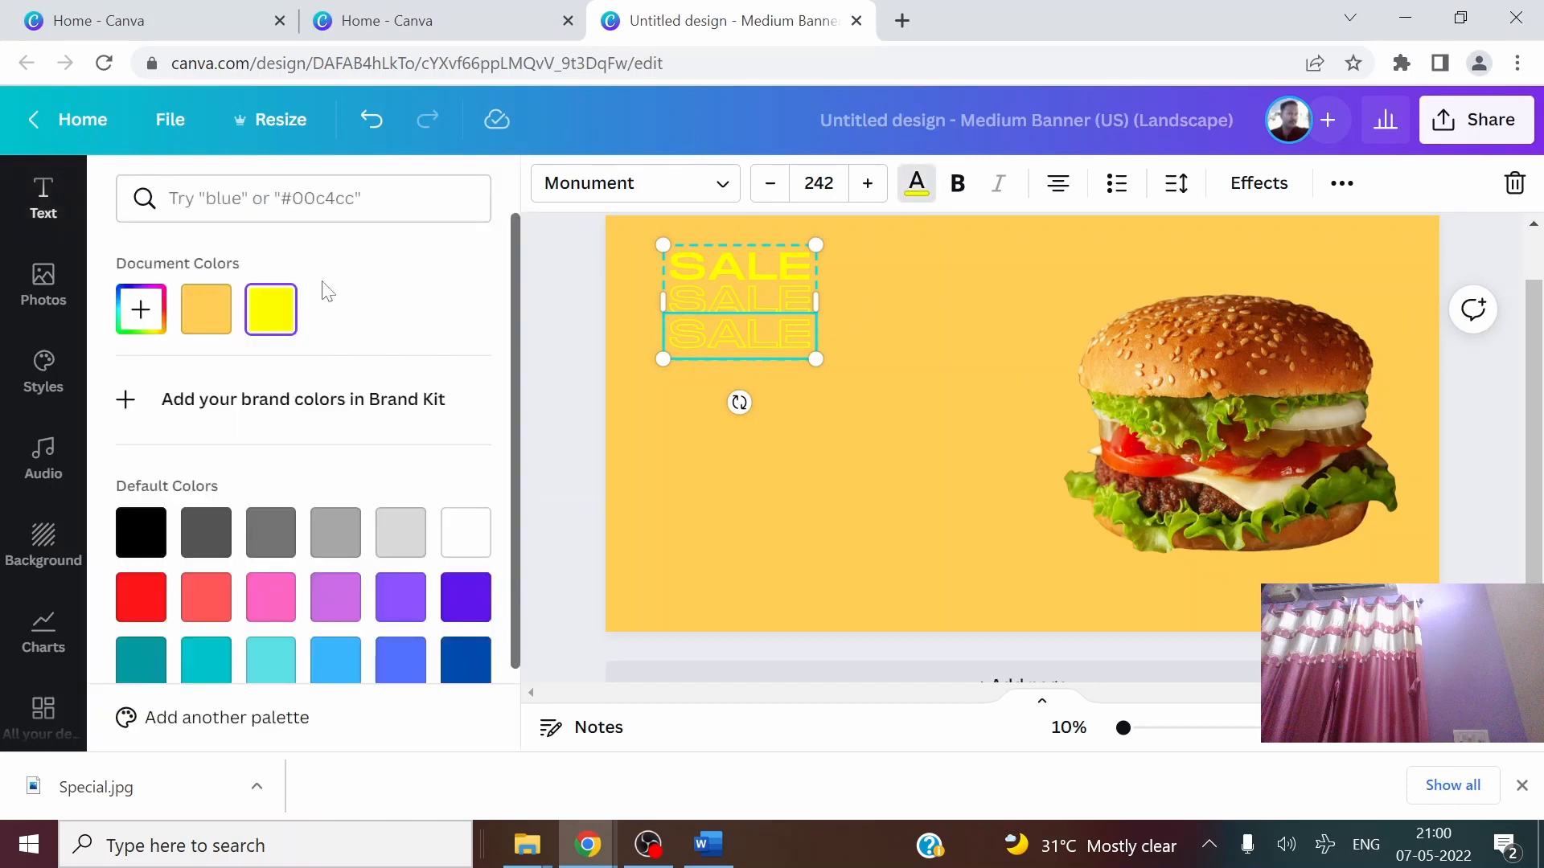
pyautogui.click(208, 591)
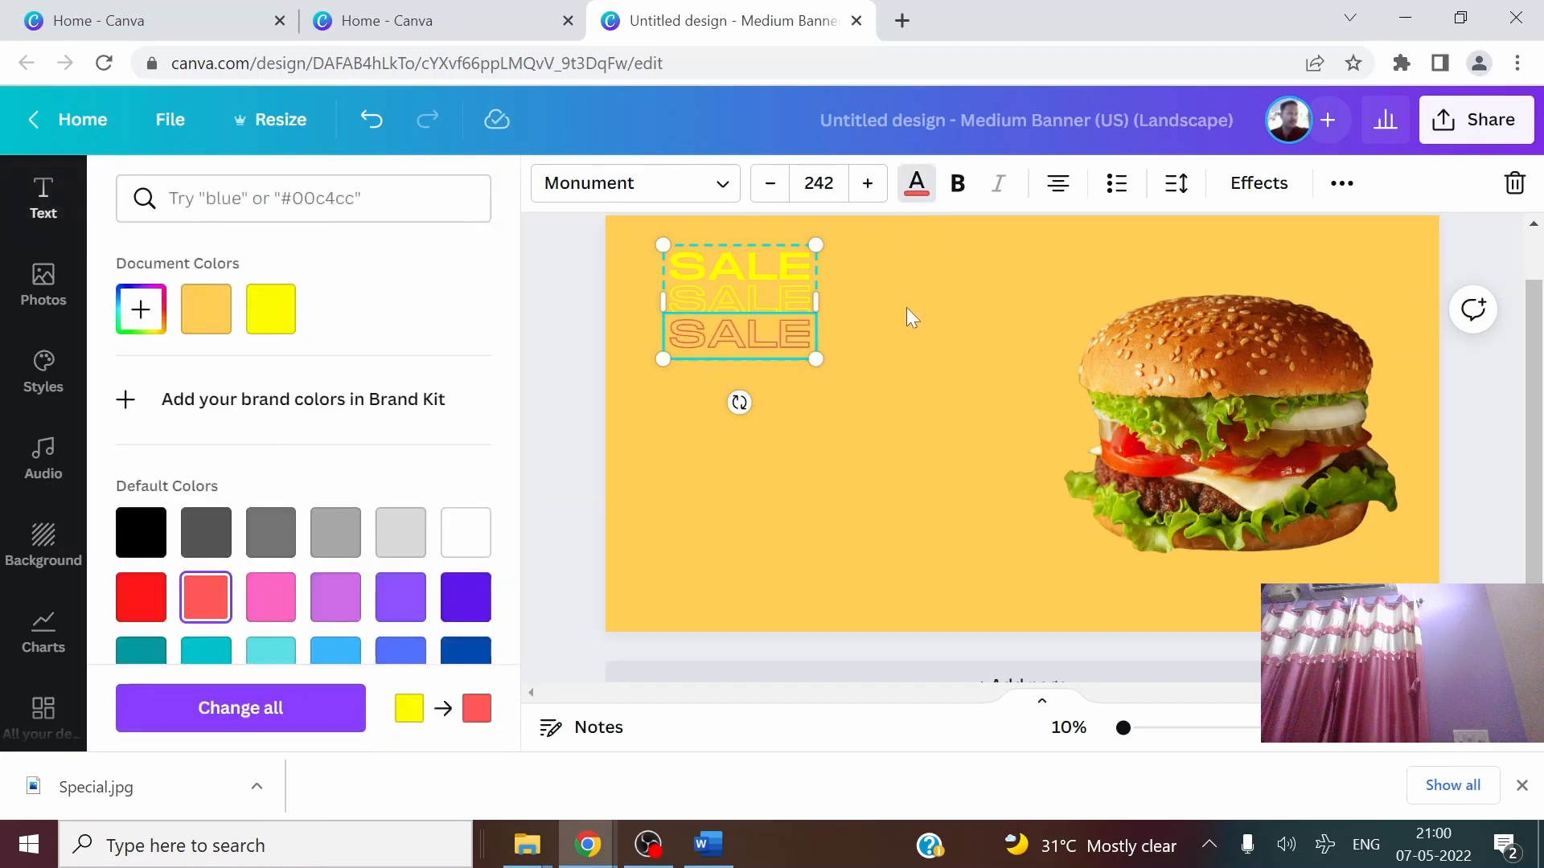
pyautogui.click(749, 302)
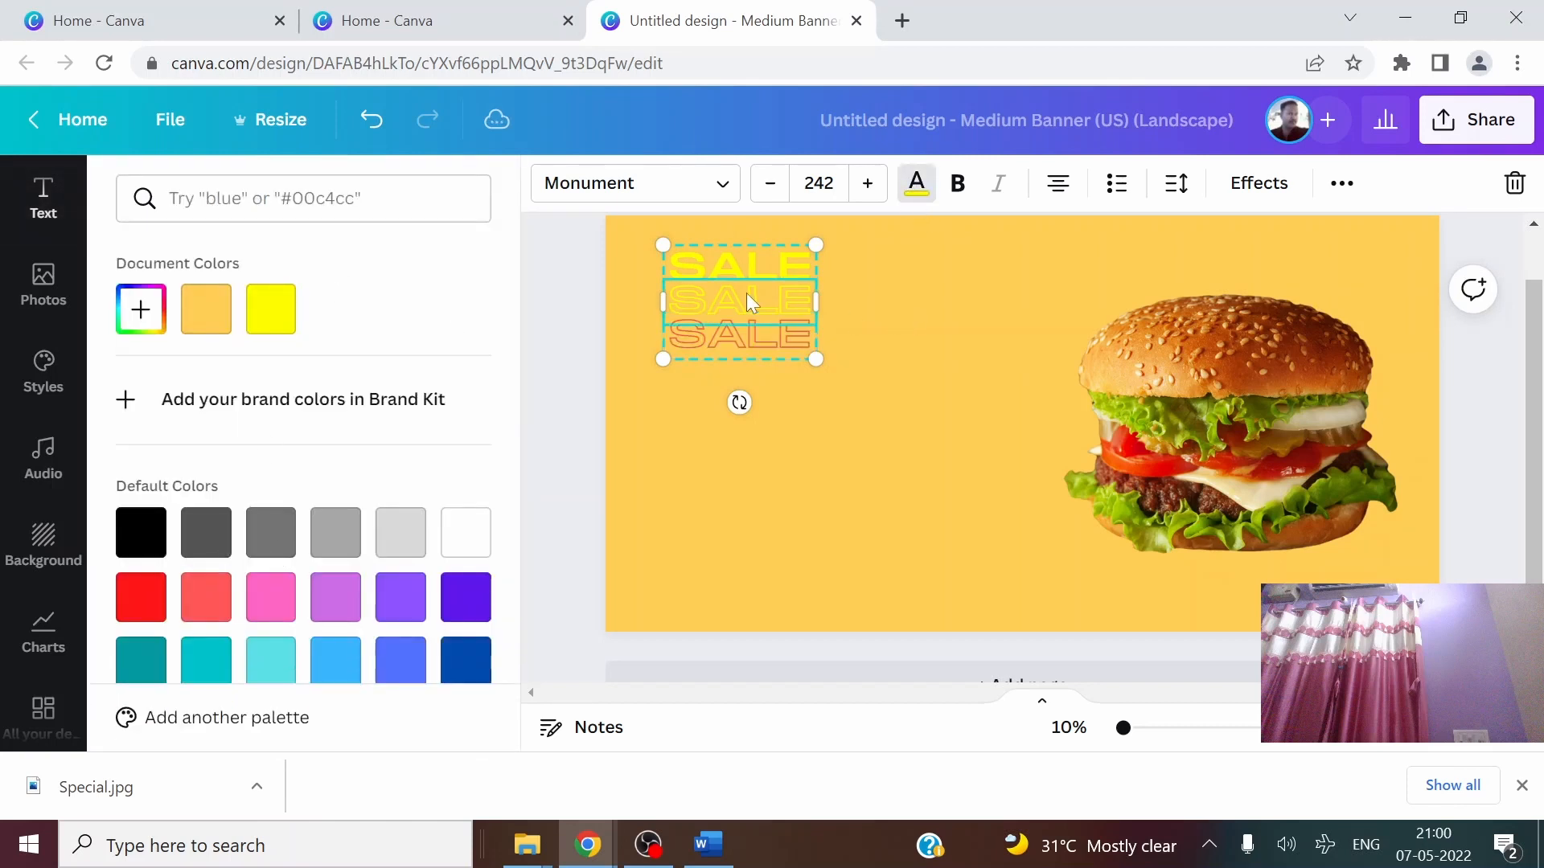
pyautogui.click(140, 596)
pyautogui.click(792, 272)
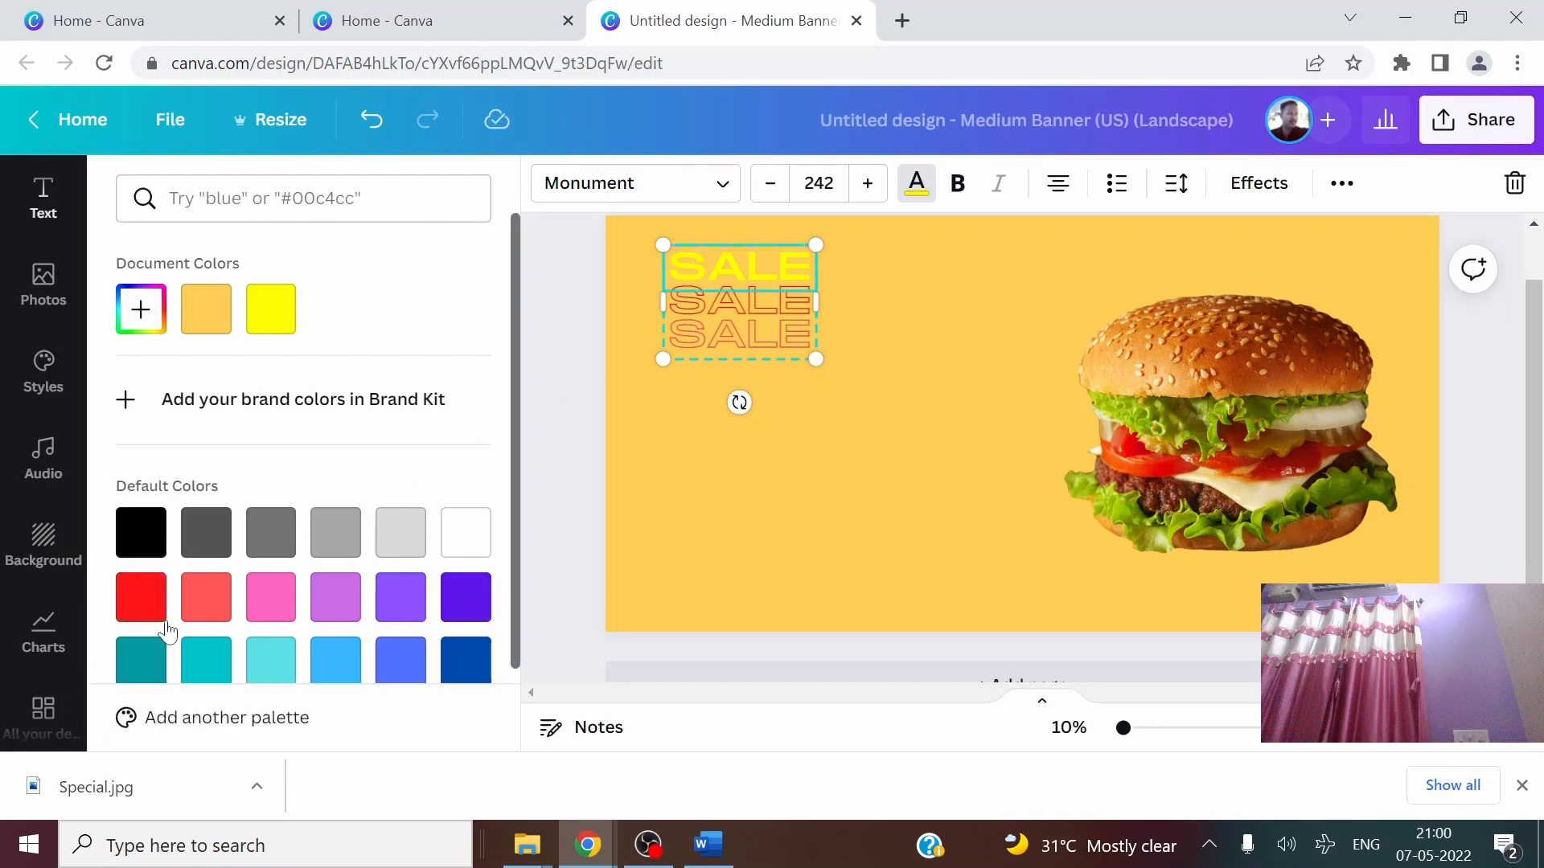
pyautogui.click(150, 604)
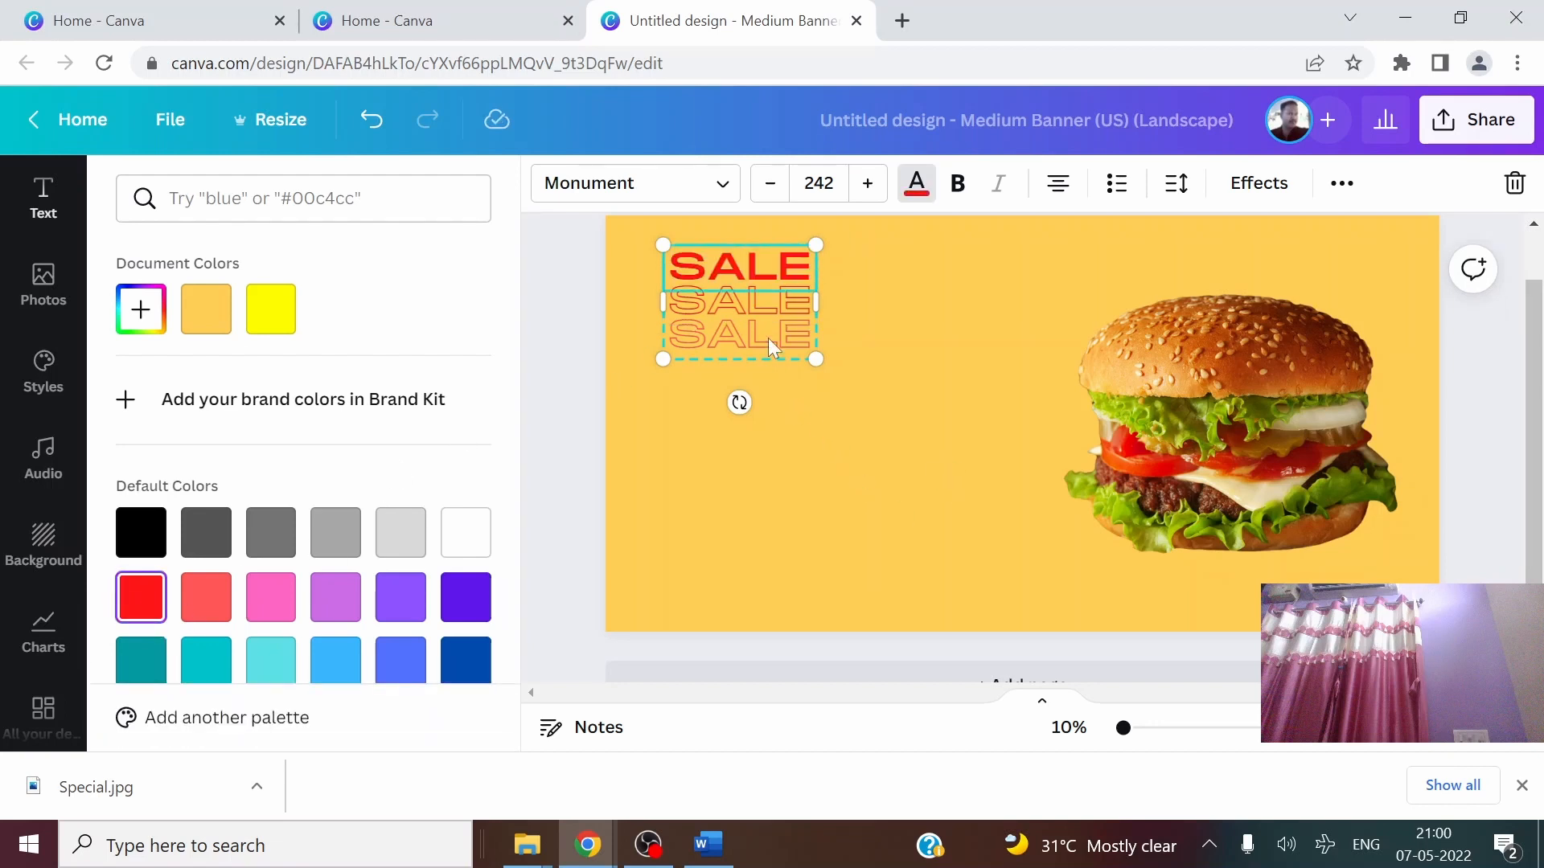
# Rotate the whole SALE text group counterclockwise so it slants upward in the banner's upper-left corner
pyautogui.click(712, 315)
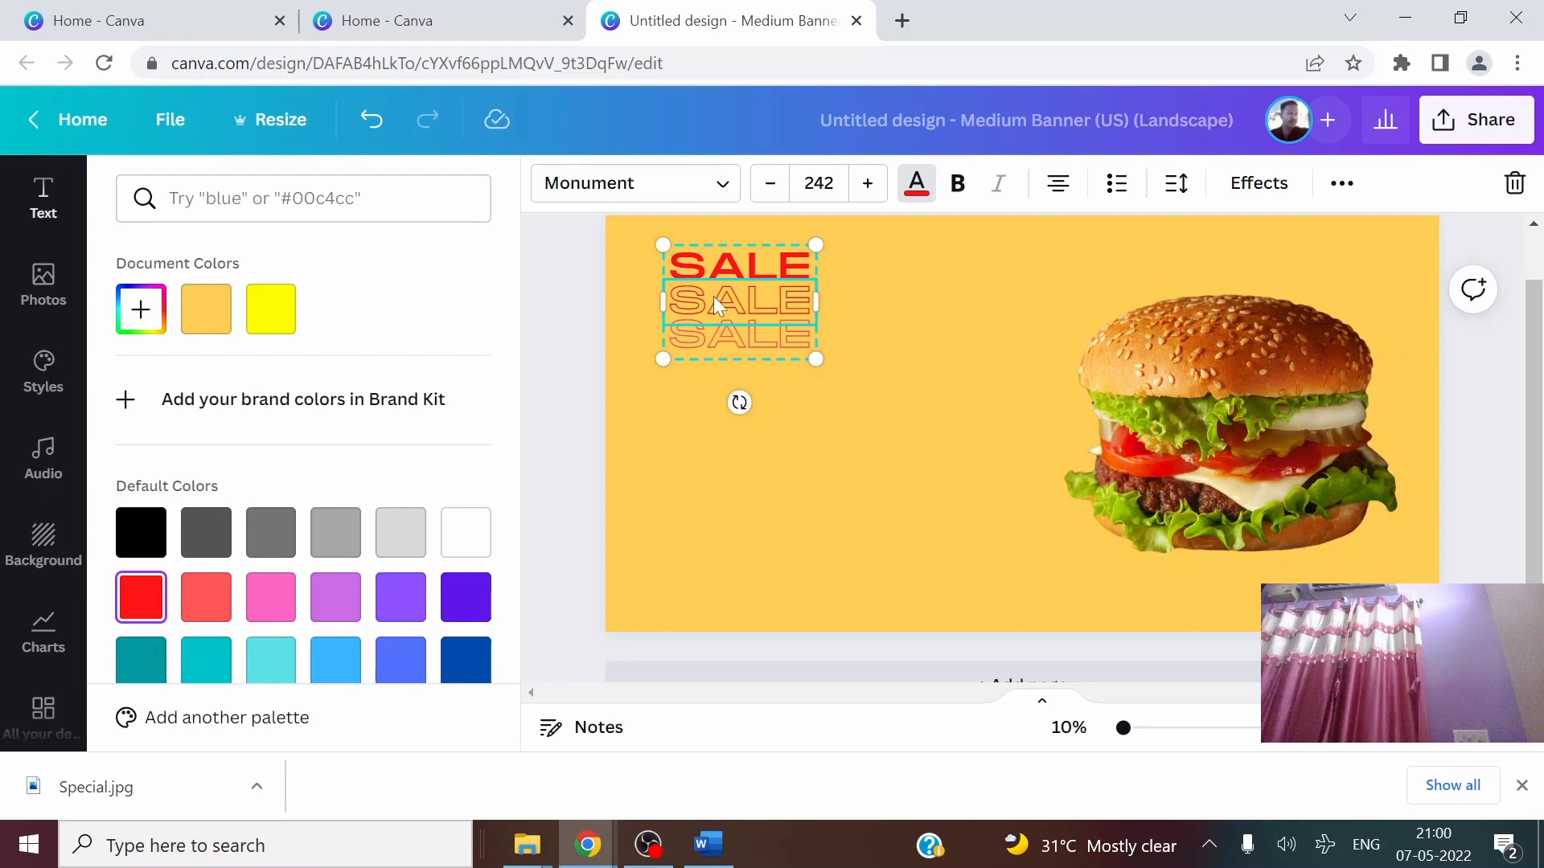
pyautogui.click(921, 192)
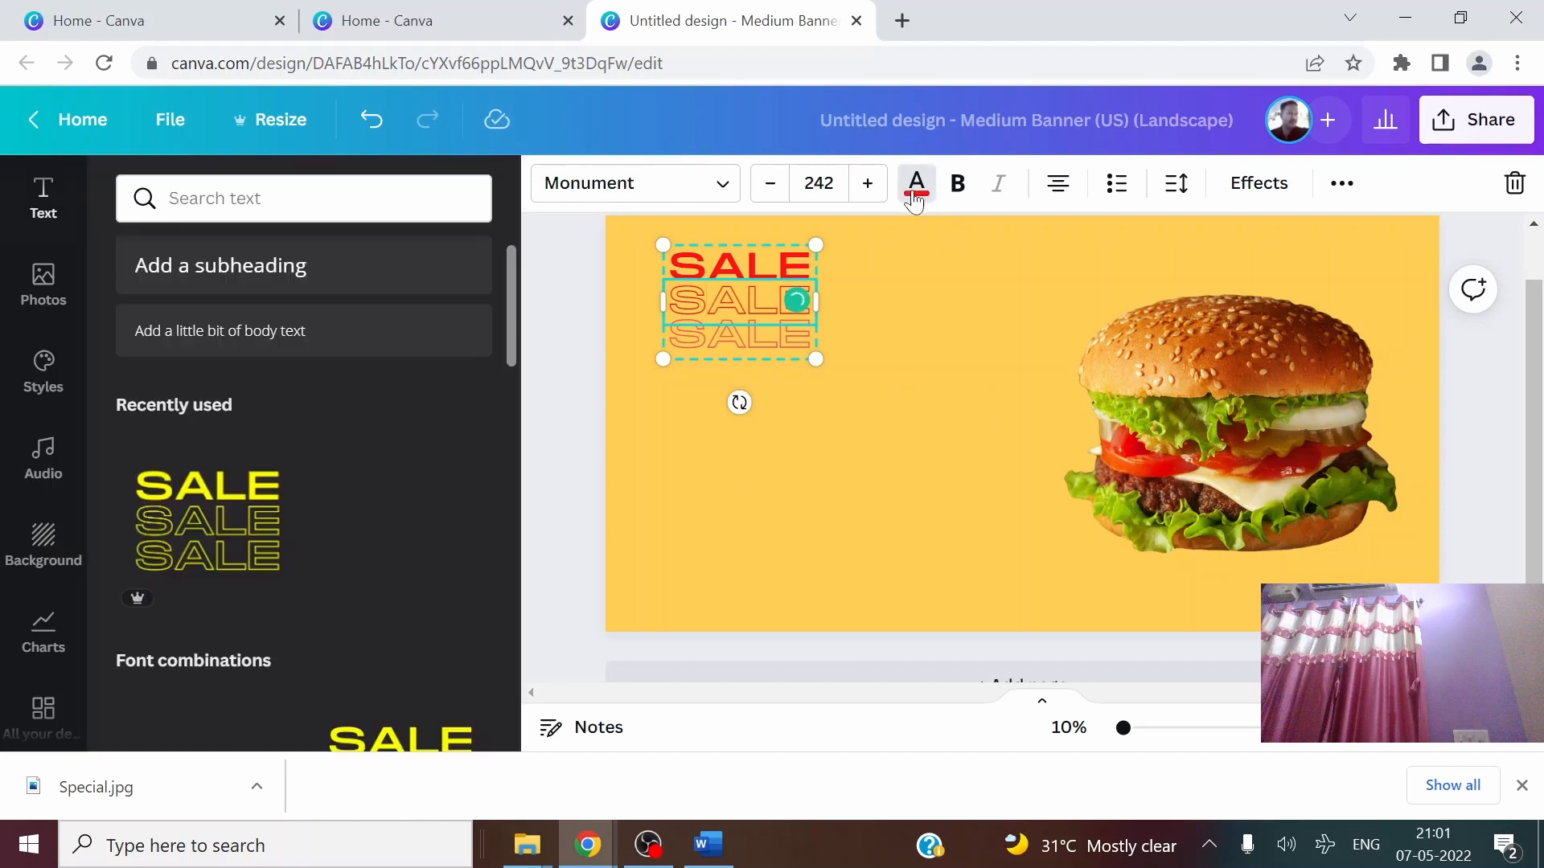
pyautogui.click(820, 437)
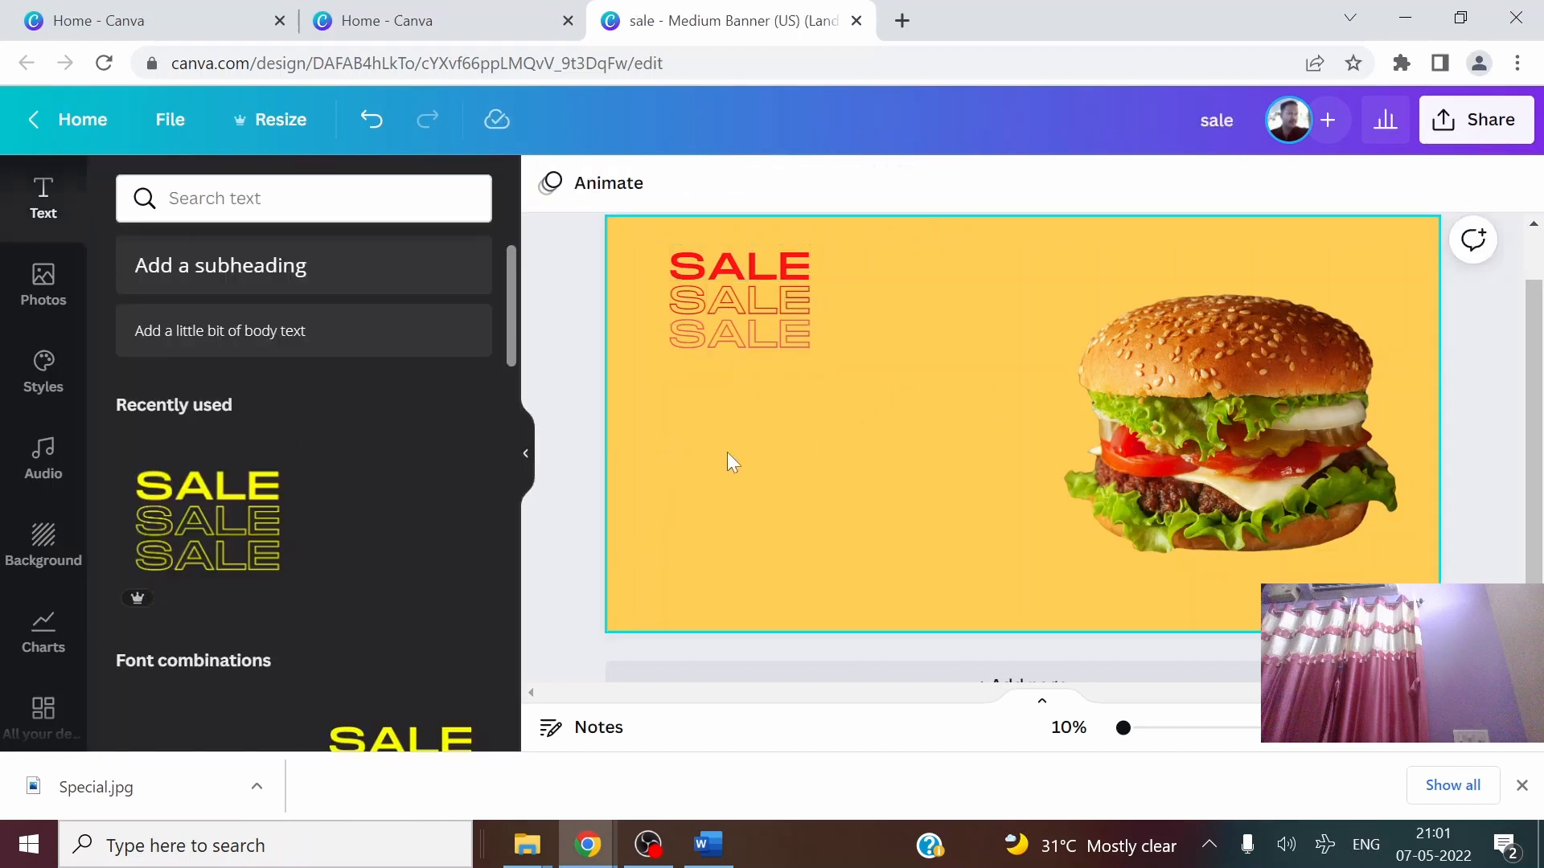
pyautogui.click(808, 302)
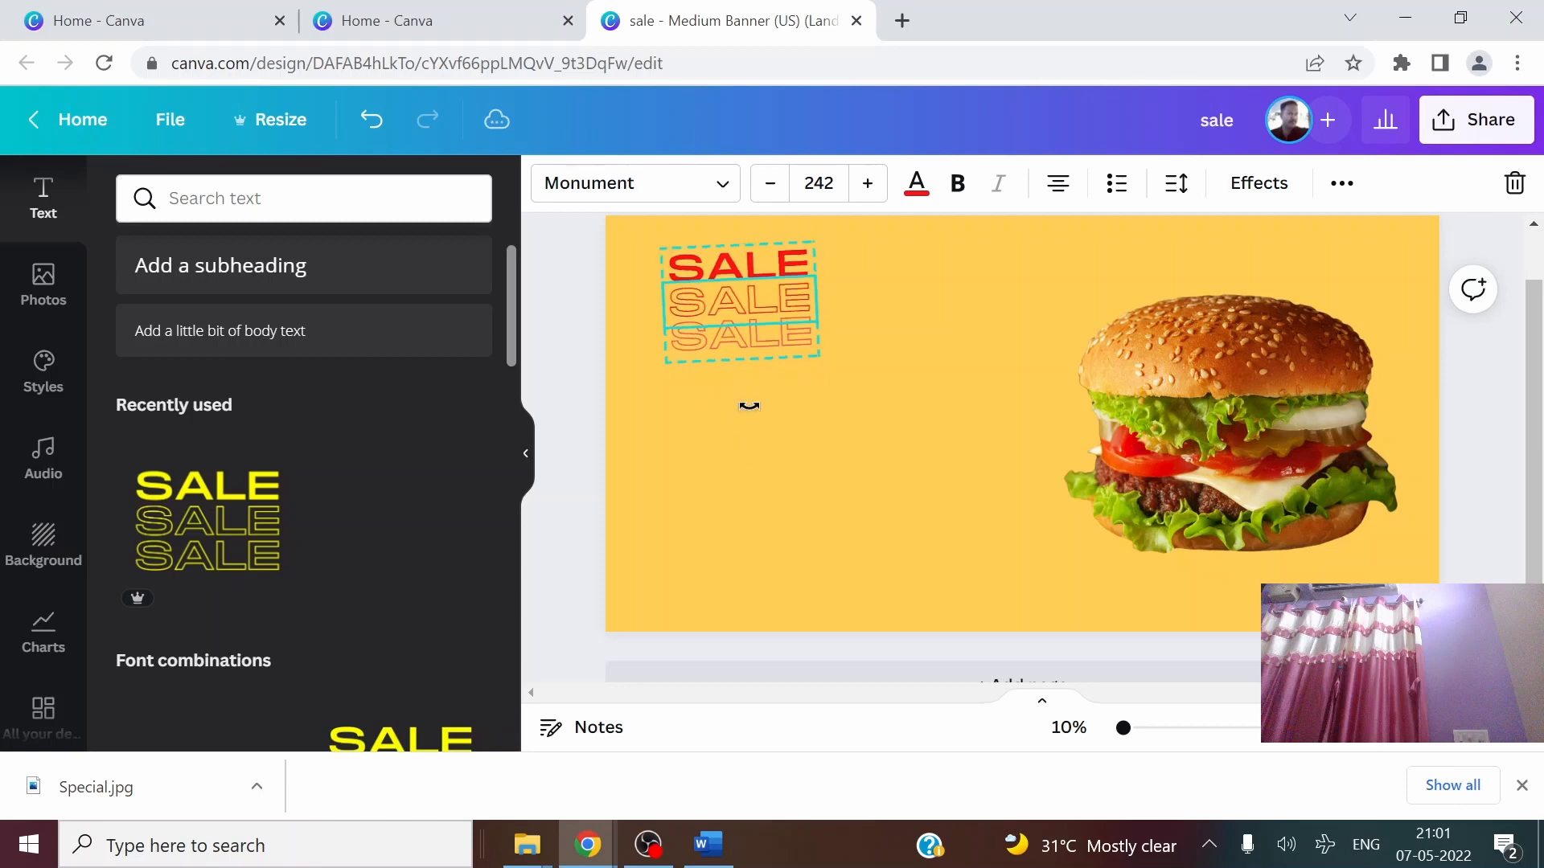
pyautogui.moveTo(749, 405); pyautogui.dragTo(785, 389)
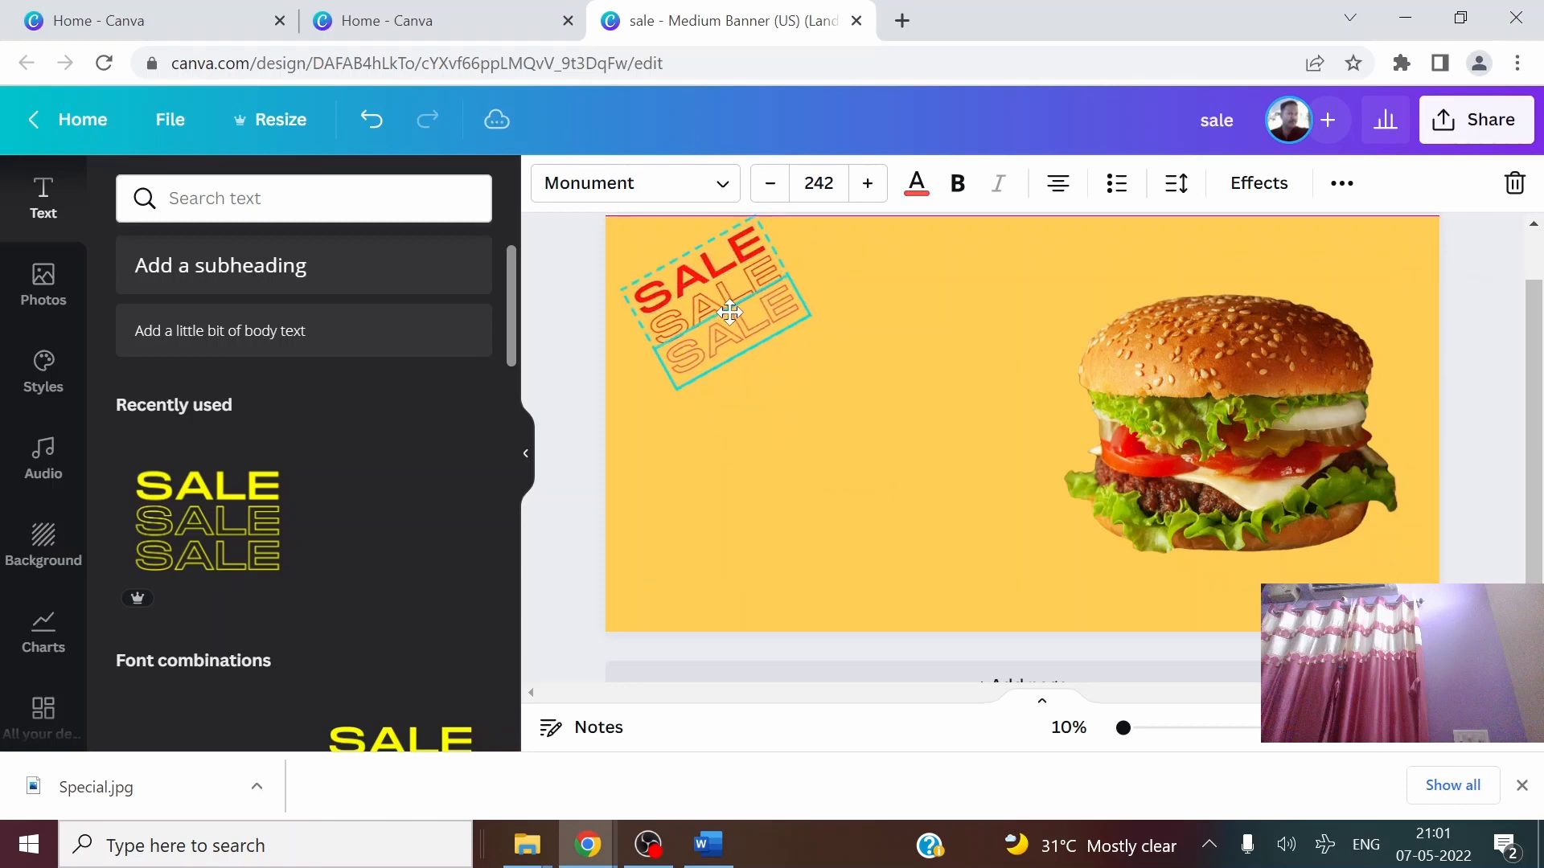
# Shrink the burger photo proportionally, then duplicate it and place the copy directly to its left at the same height
pyautogui.click(1310, 459)
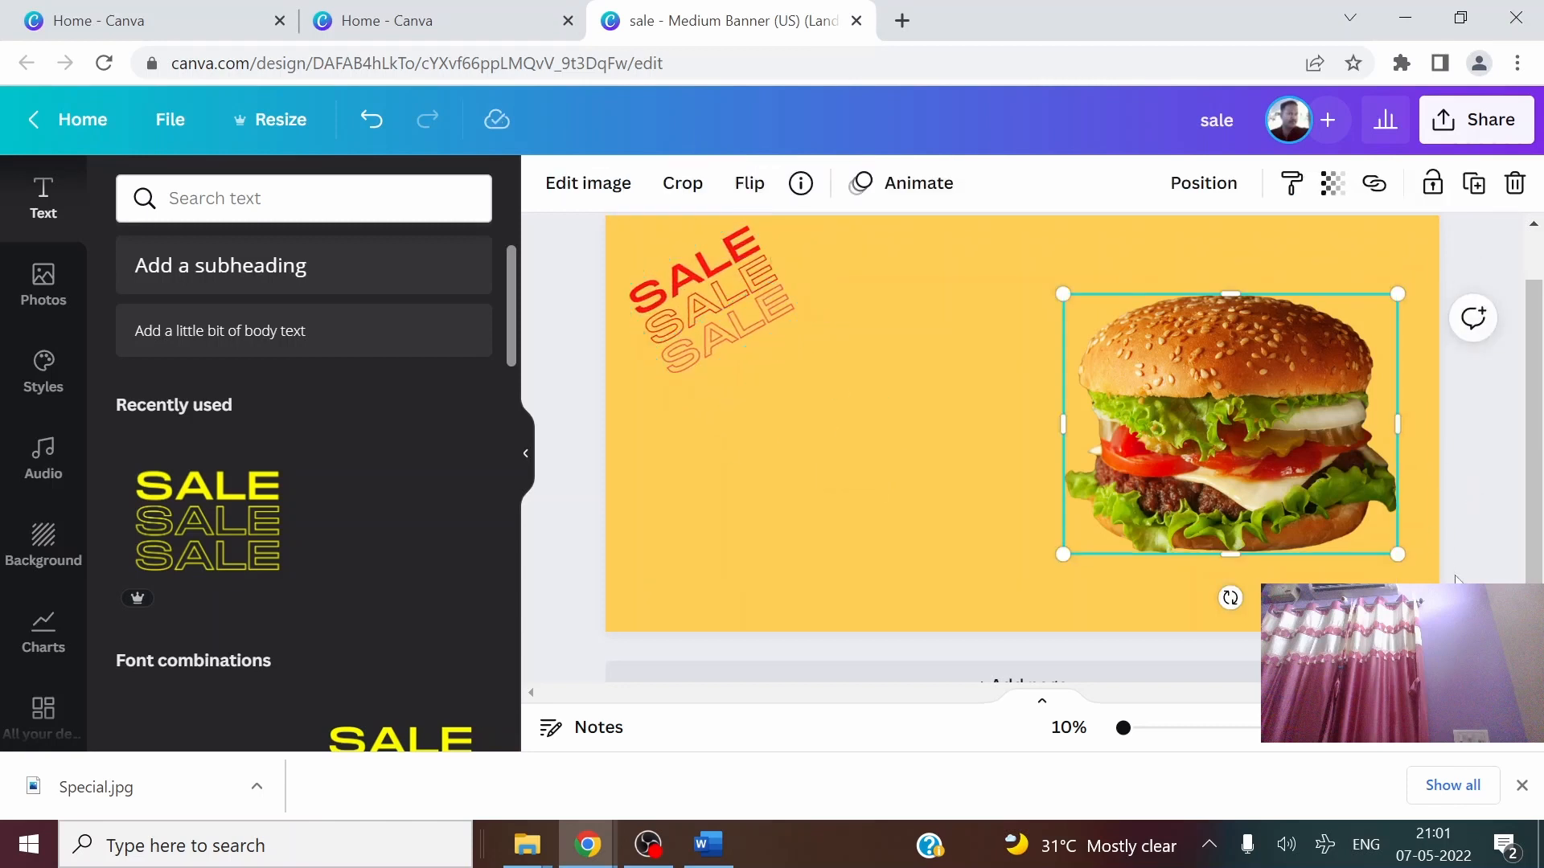
pyautogui.moveTo(1399, 561); pyautogui.dragTo(1273, 457)
pyautogui.press('Escape')
pyautogui.click(1203, 420)
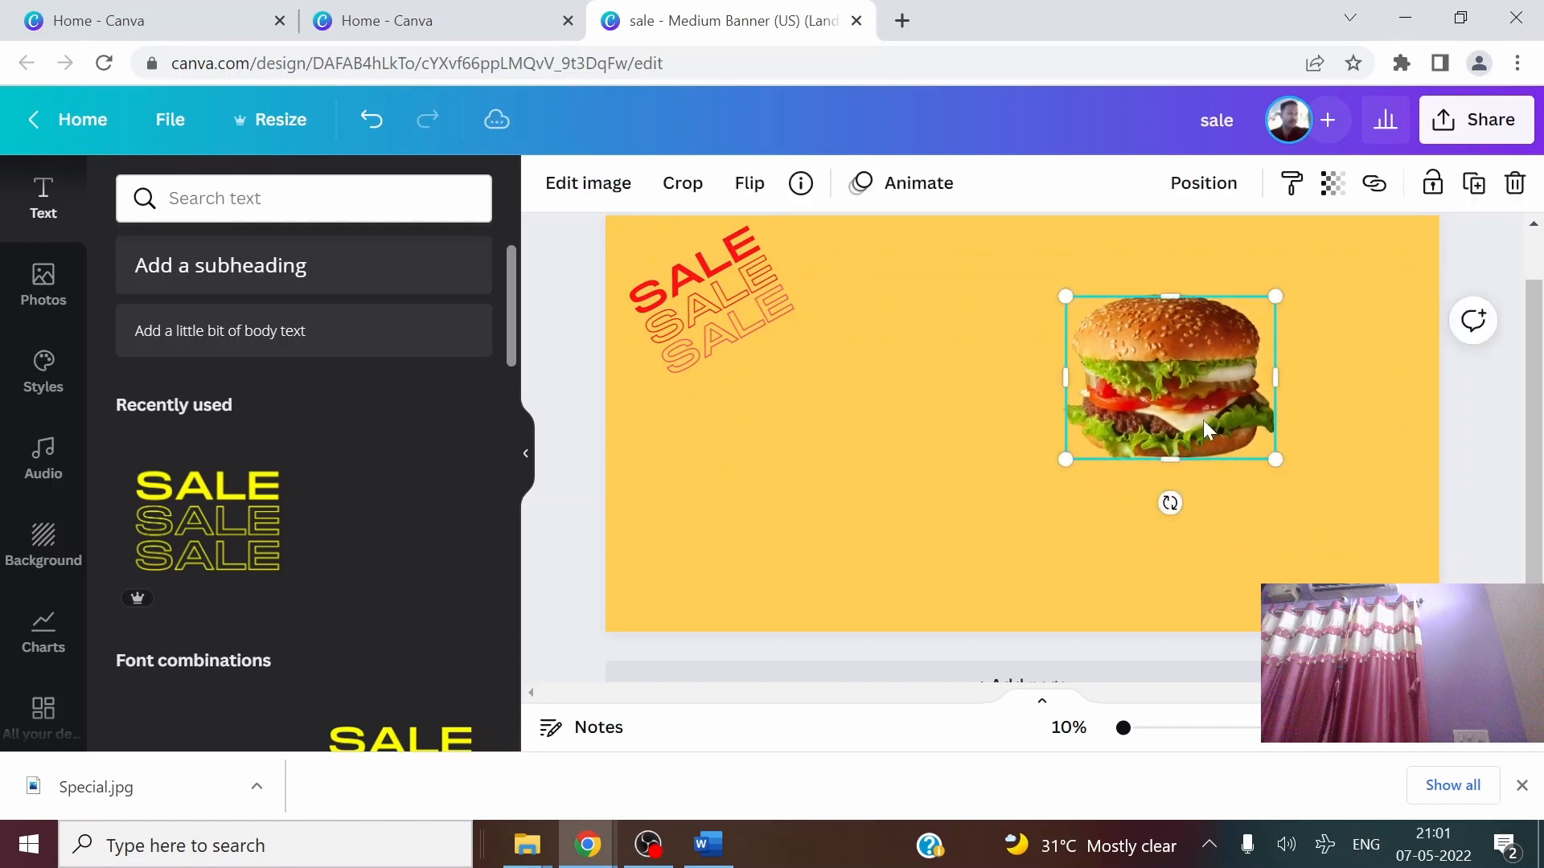
pyautogui.moveTo(1135, 412); pyautogui.dragTo(924, 414)
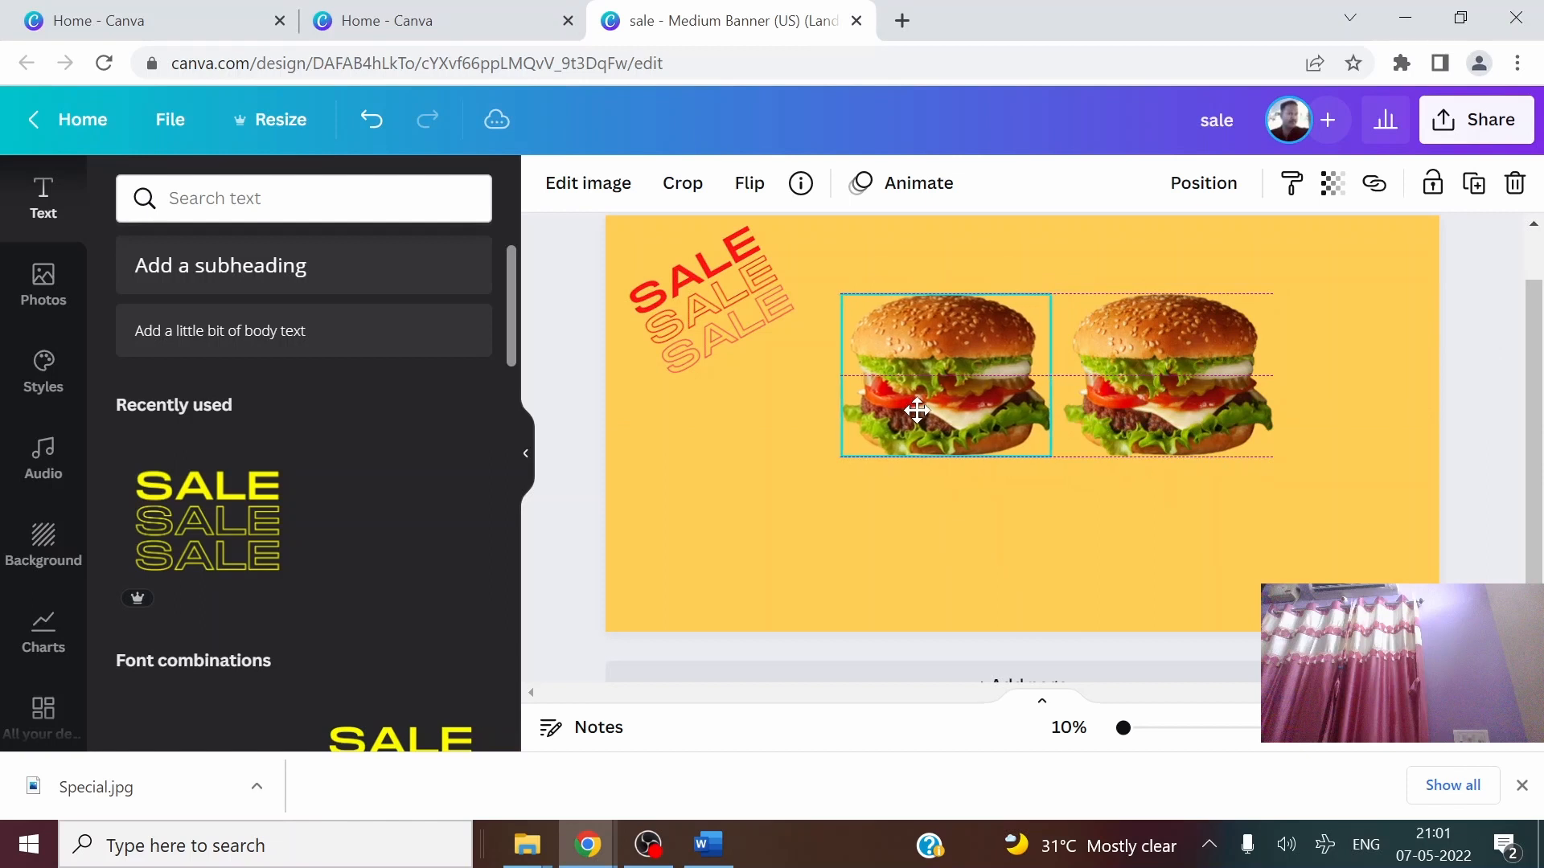
pyautogui.click(1267, 529)
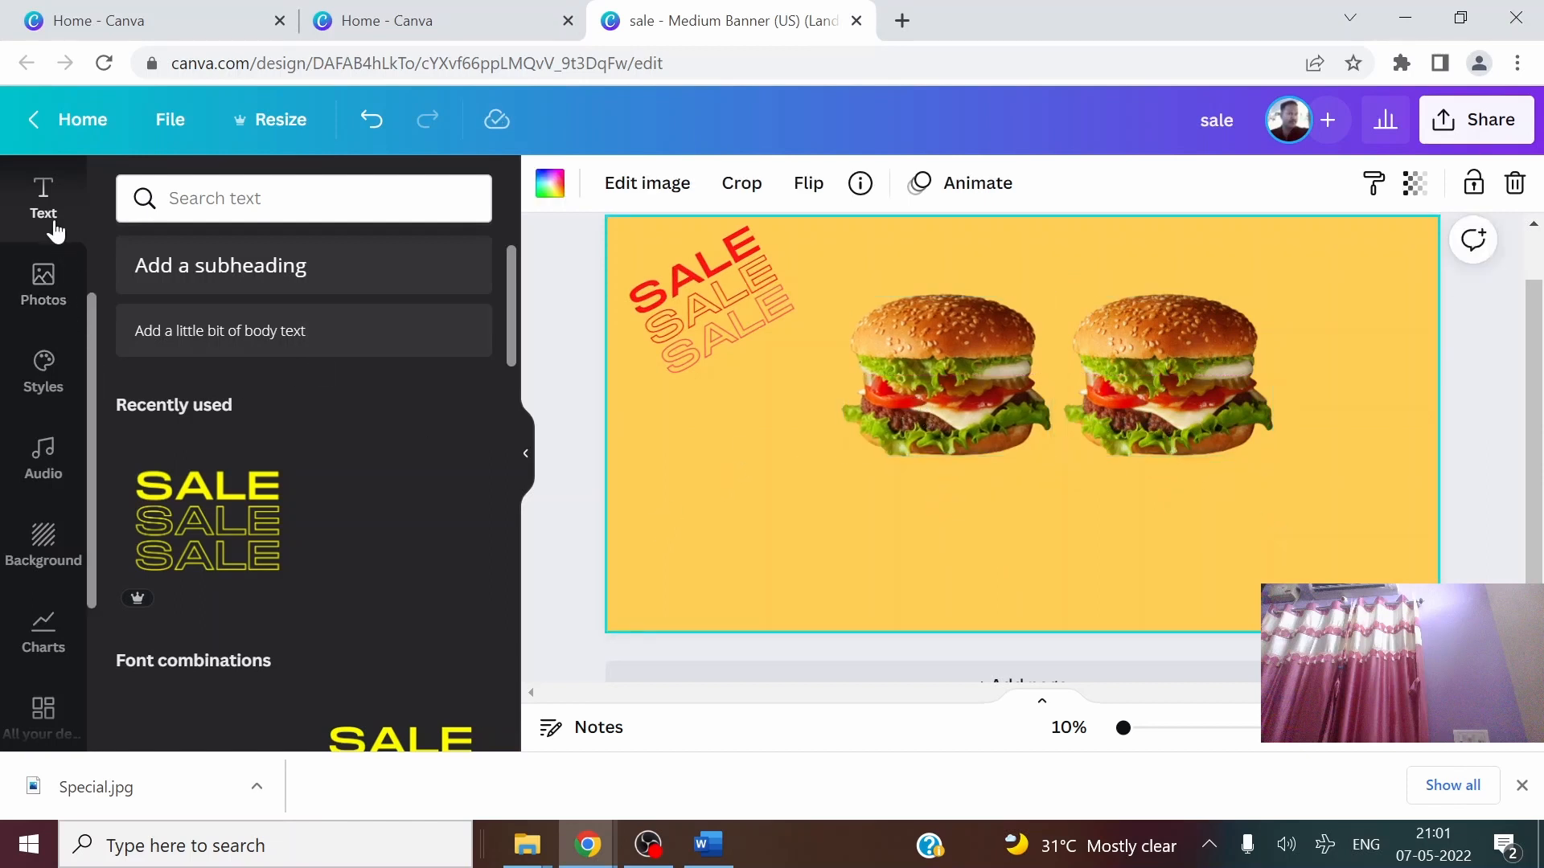
pyautogui.click(236, 270)
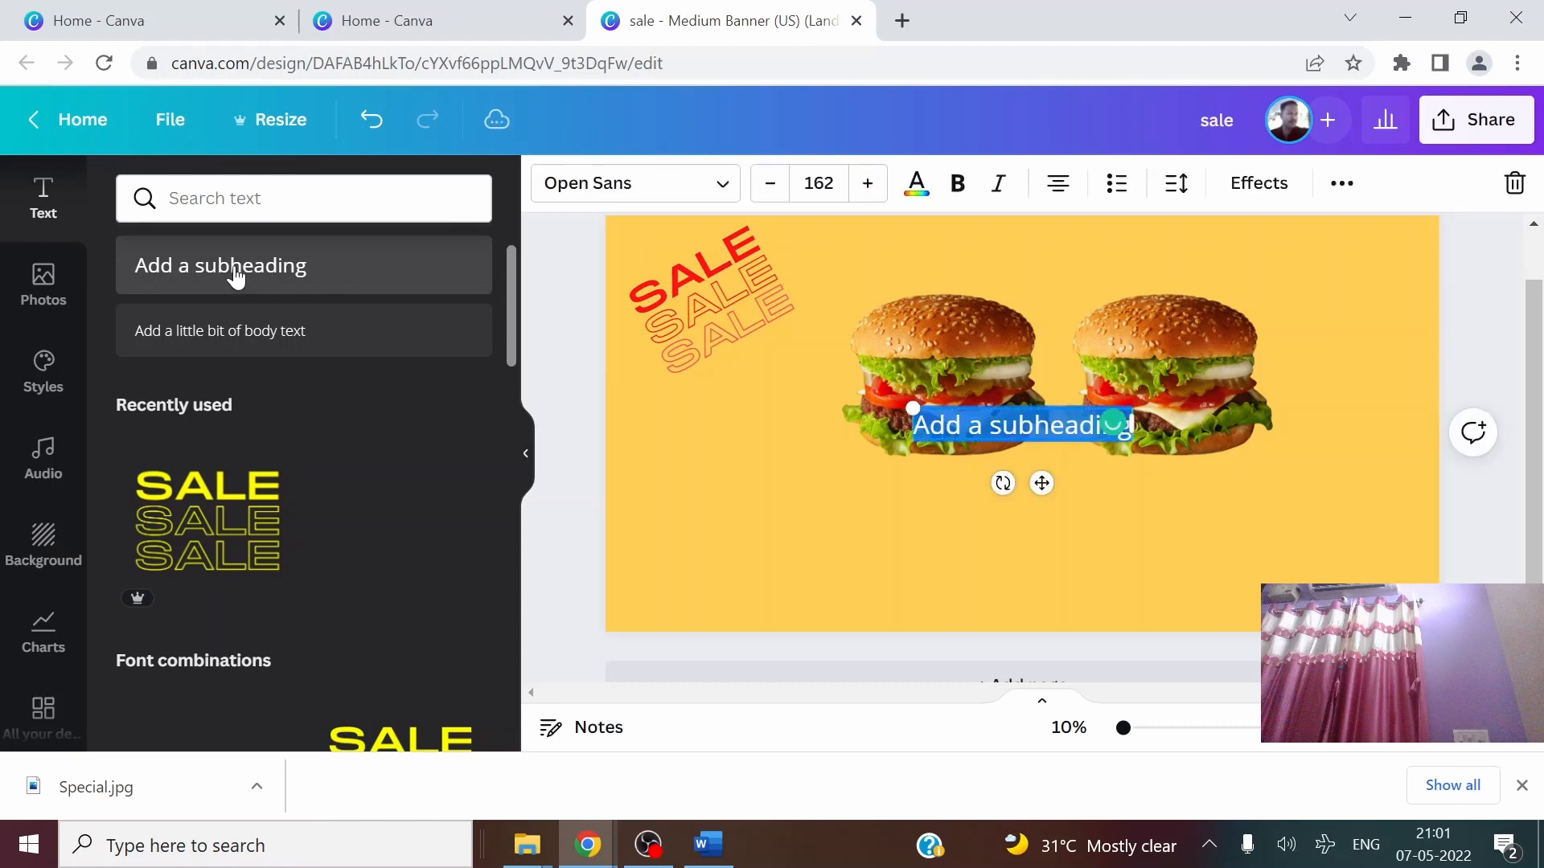
pyautogui.scroll(2, 259, 349)
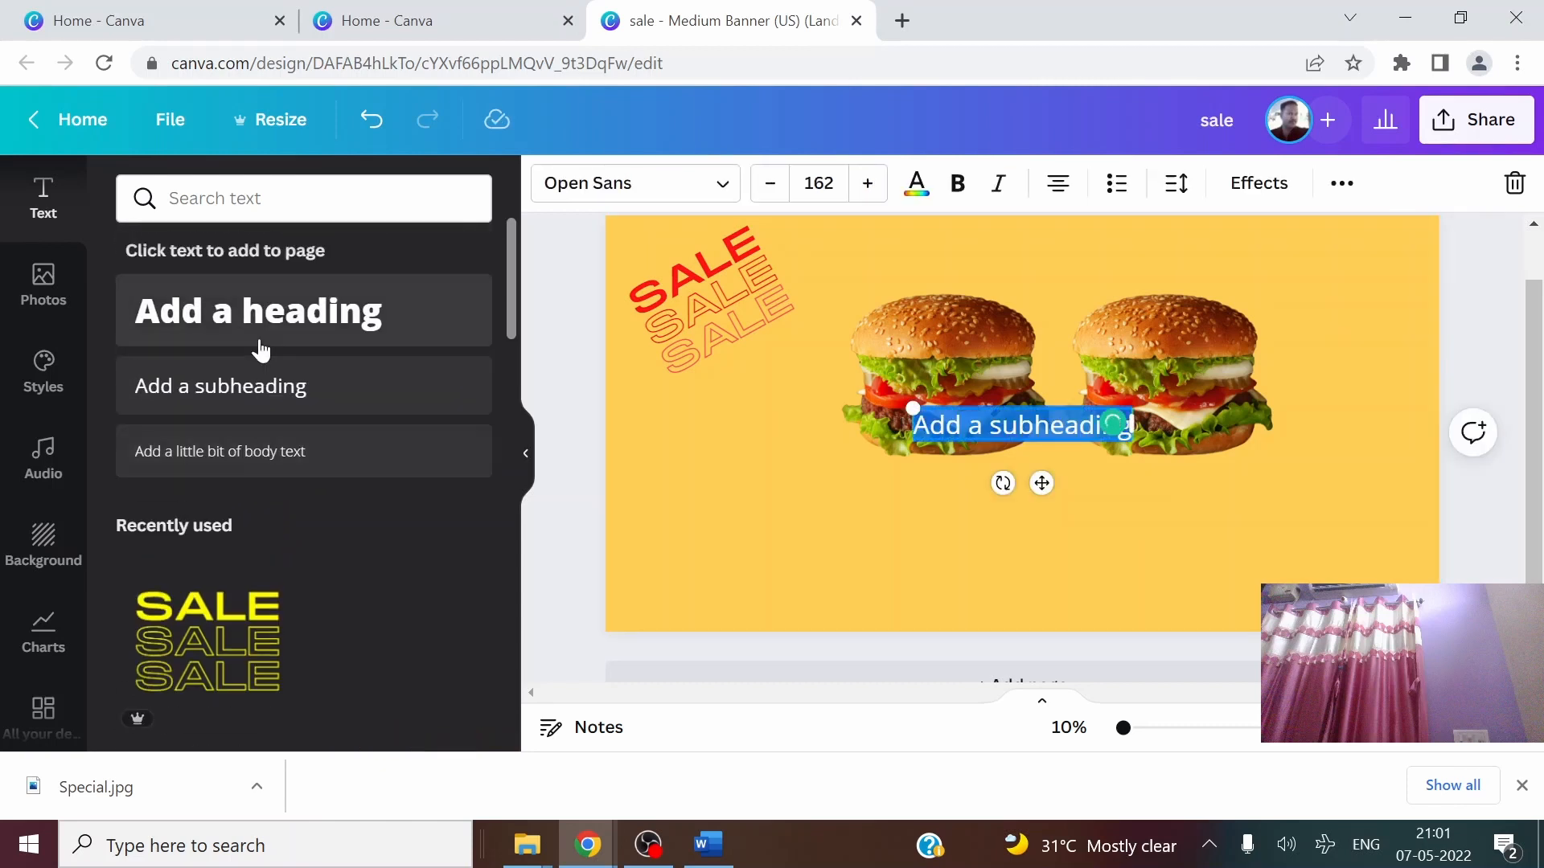
pyautogui.press('BackSpace')
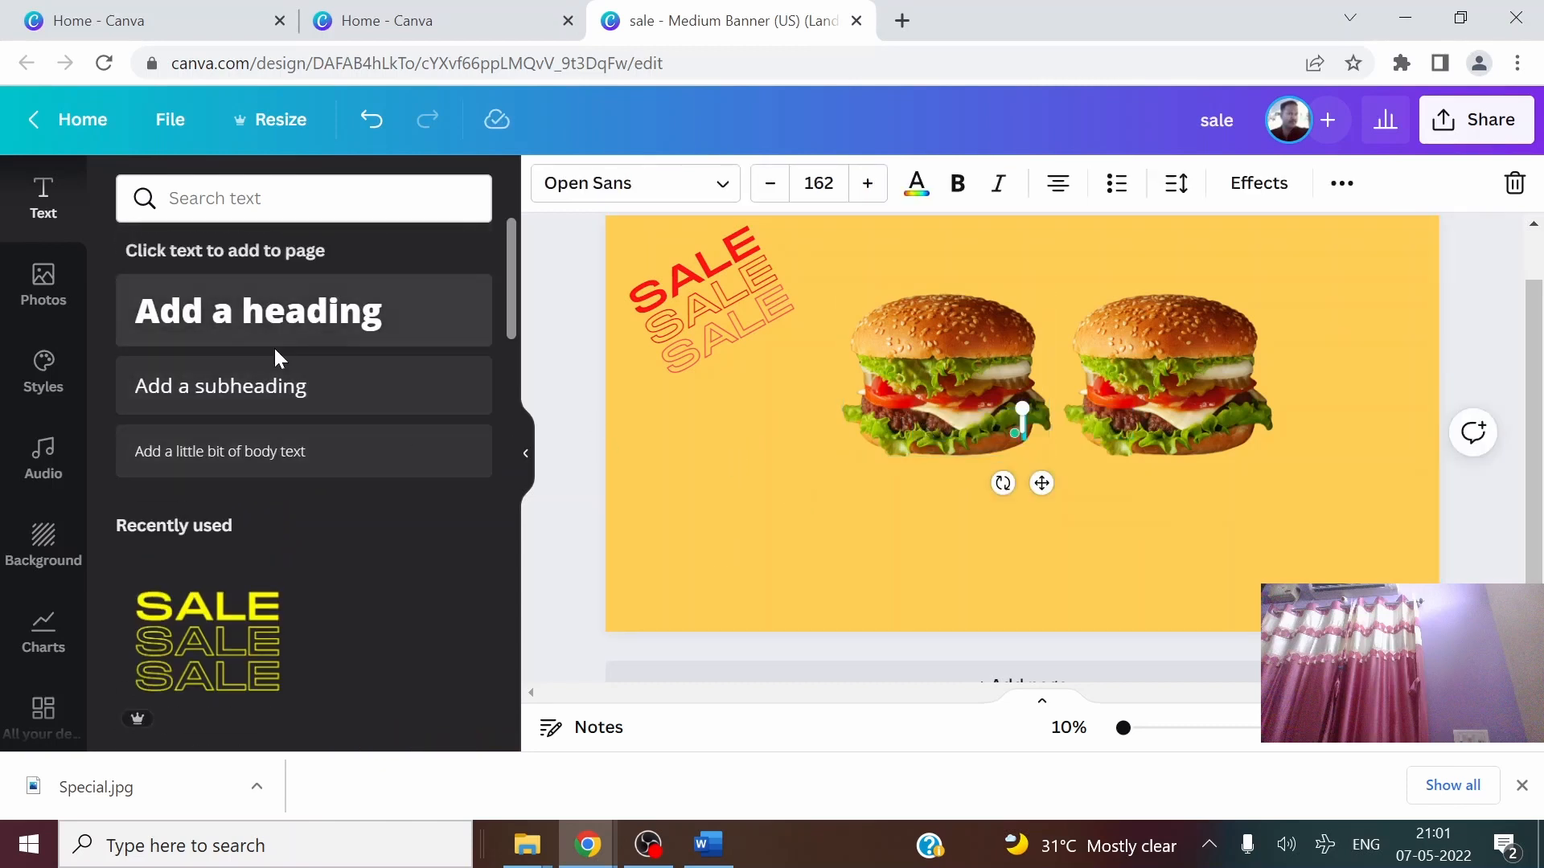
# Add a heading text to the banner and position it below the two burgers
pyautogui.click(282, 317)
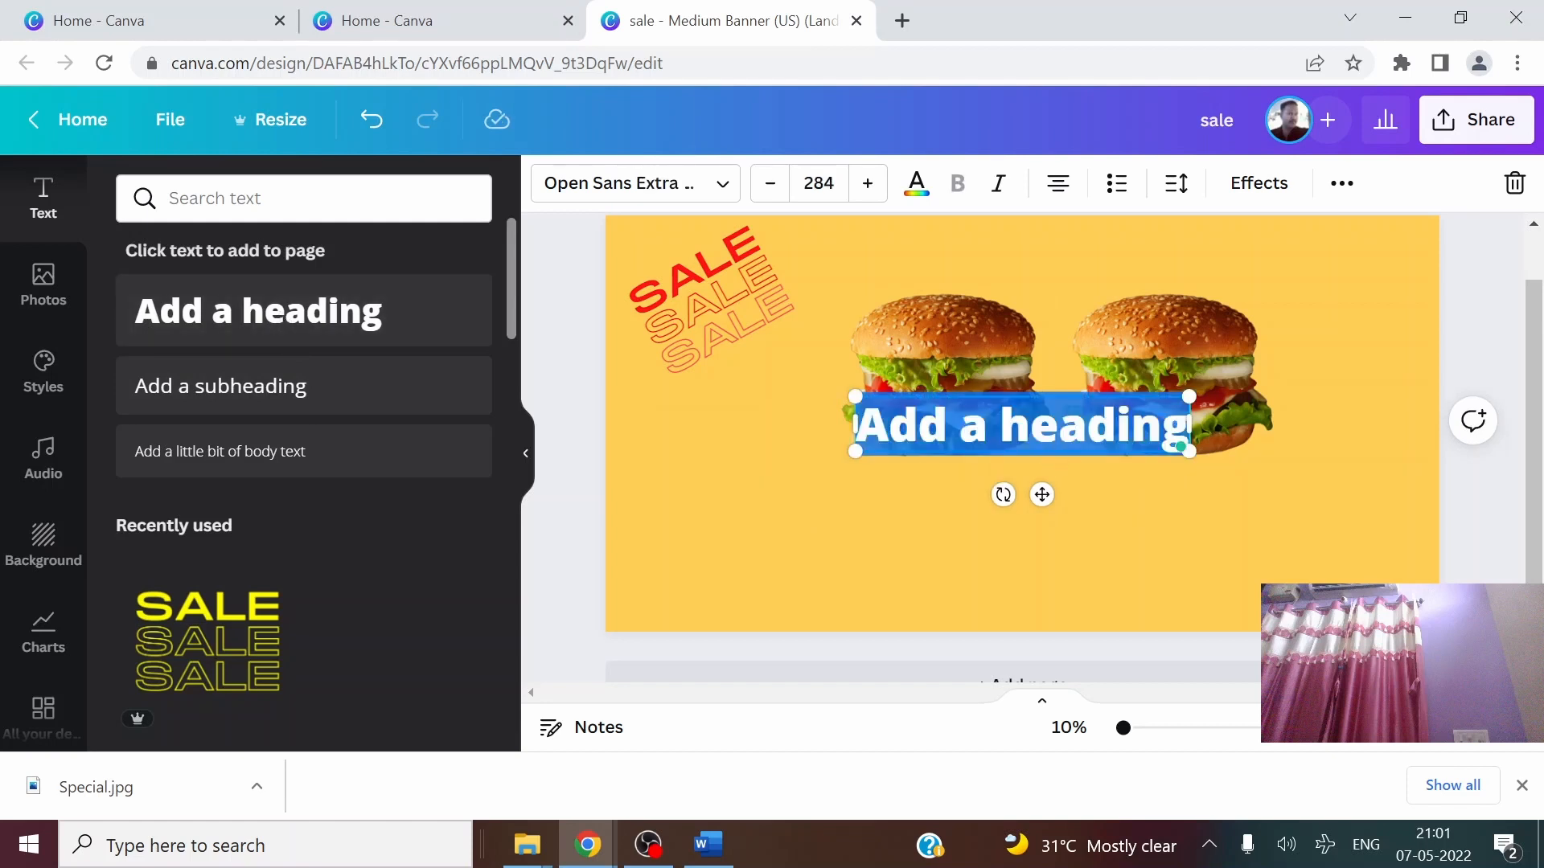
pyautogui.moveTo(858, 426); pyautogui.dragTo(1029, 438)
pyautogui.moveTo(1145, 393); pyautogui.dragTo(1133, 500)
pyautogui.click(1101, 531)
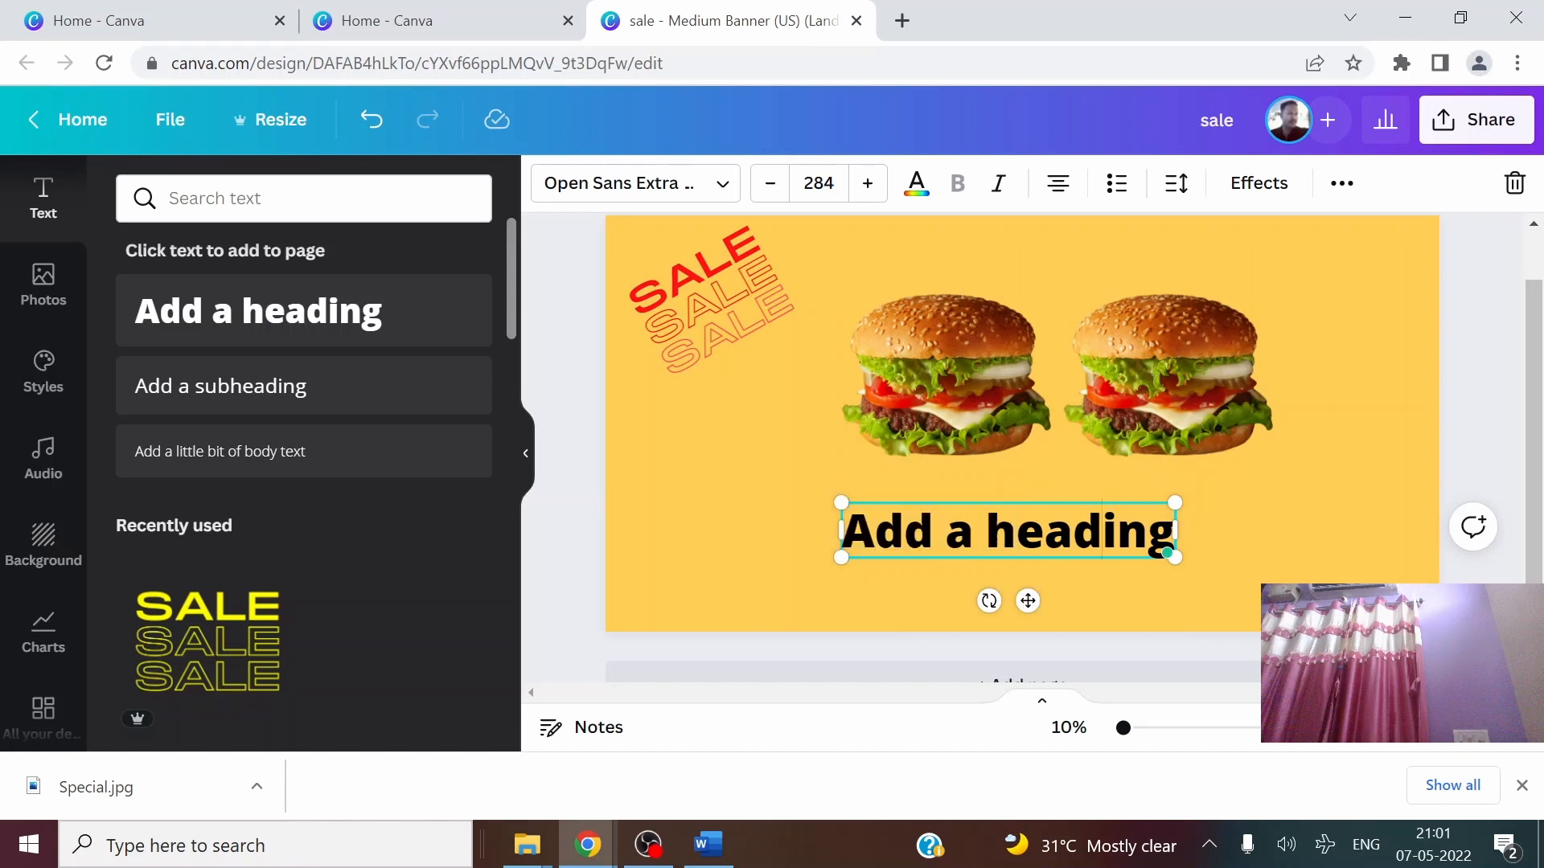
# Replace the heading's placeholder text with "Buy1 Get 1 FREE !"
pyautogui.hotkey('ctrl', 'a')
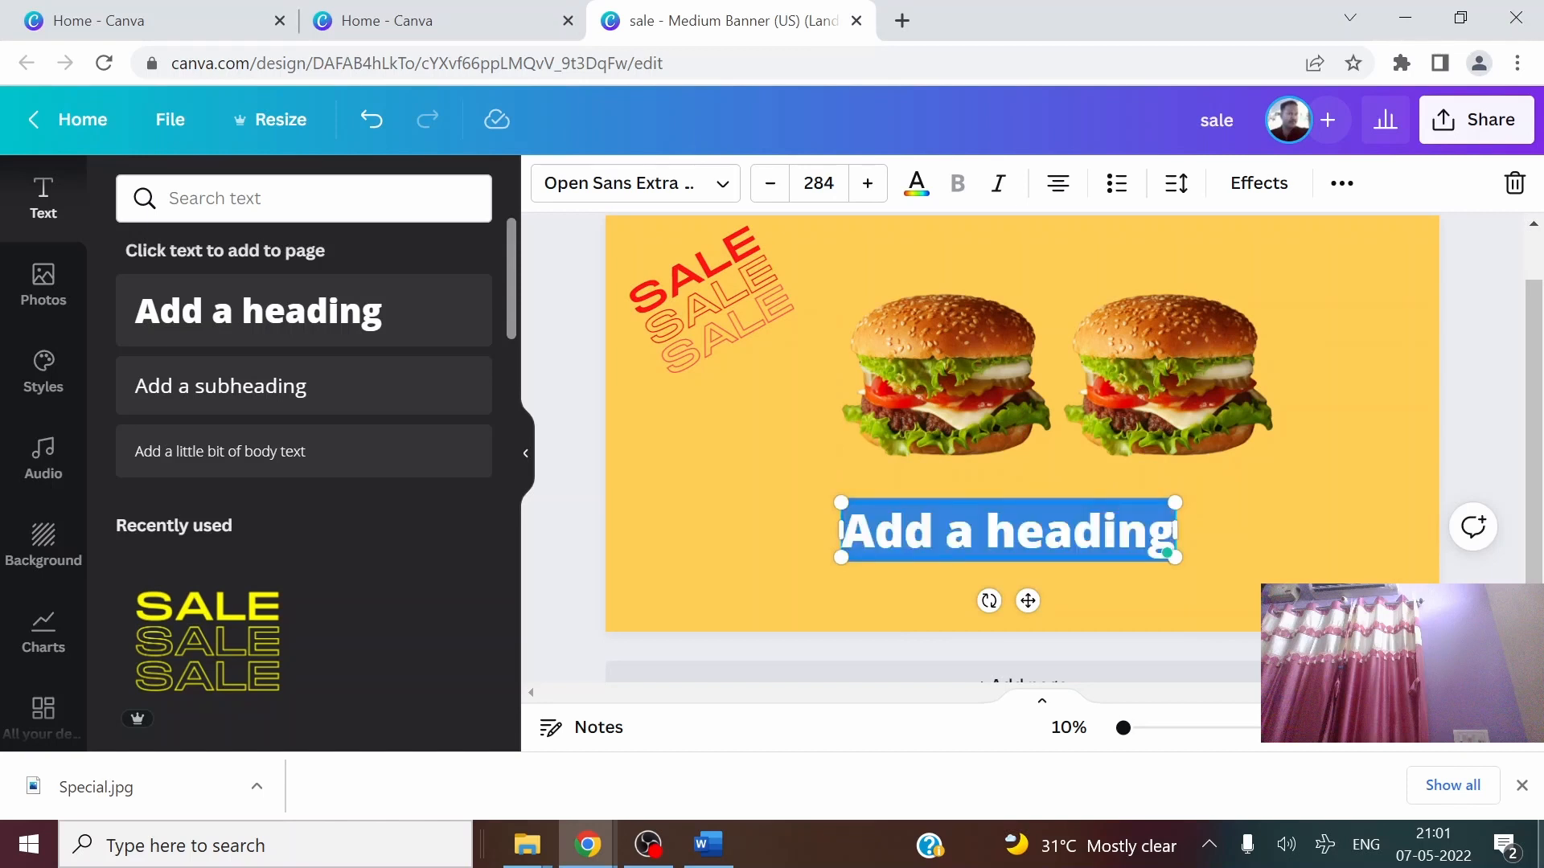
pyautogui.write('Buy1')
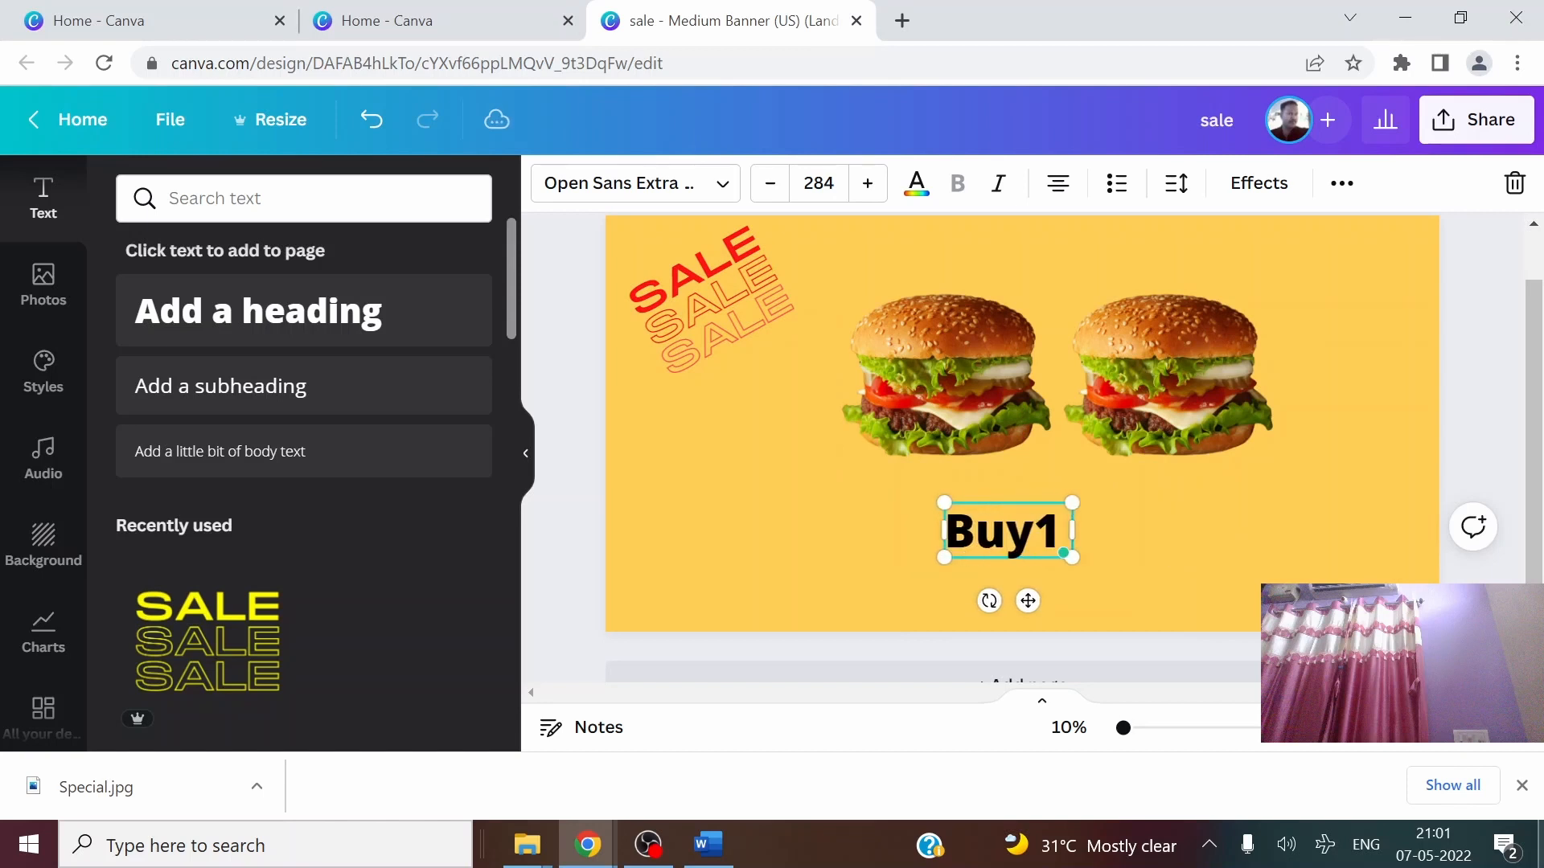
pyautogui.write(' Get 1 fr')
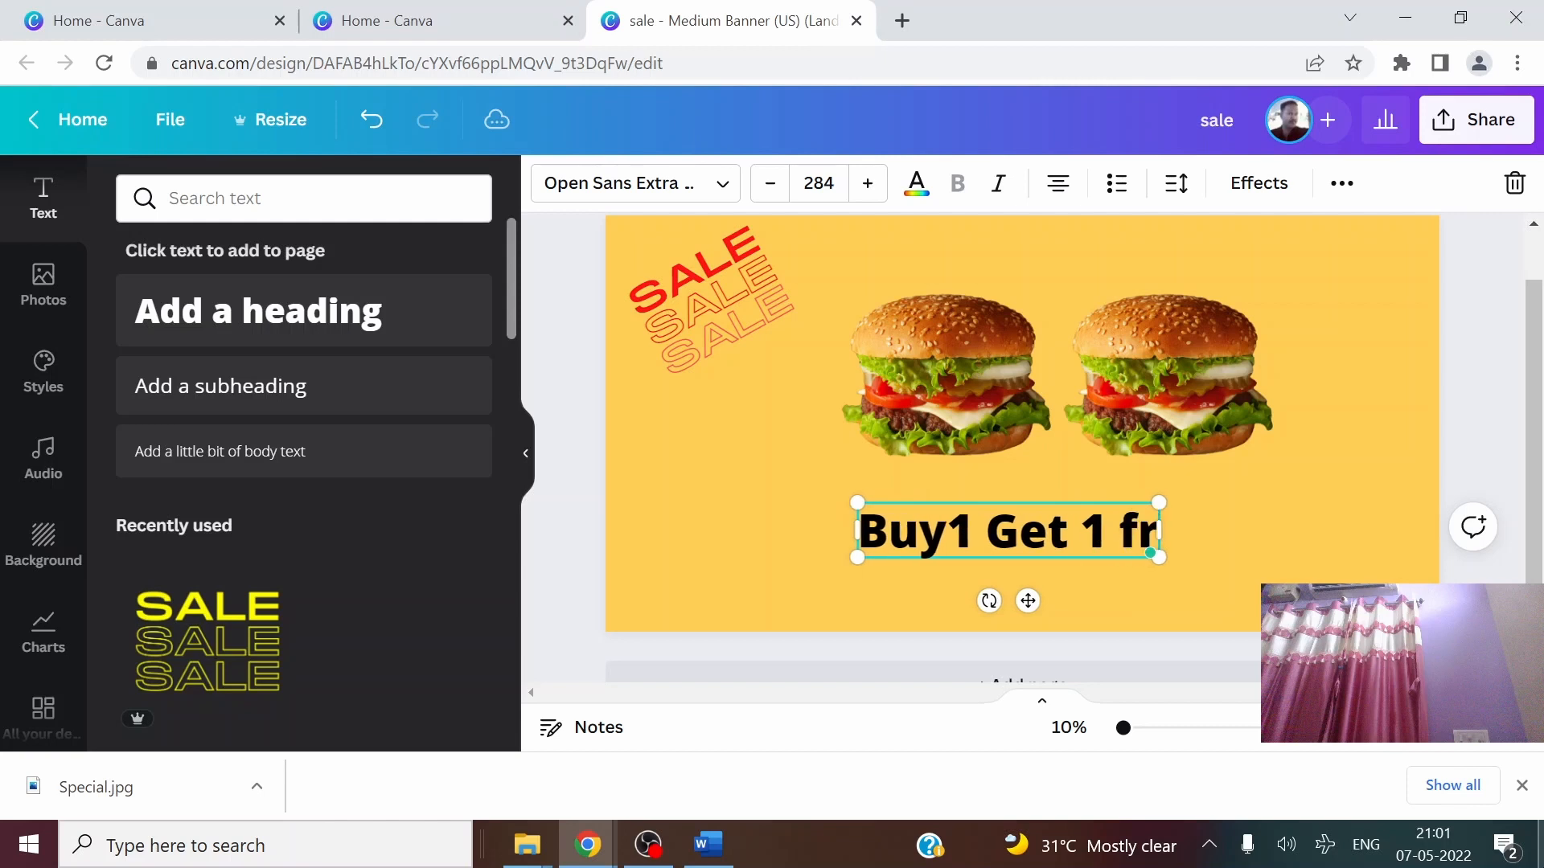
pyautogui.press('BackSpace')
pyautogui.press('BackSpace')
pyautogui.write('FRE')
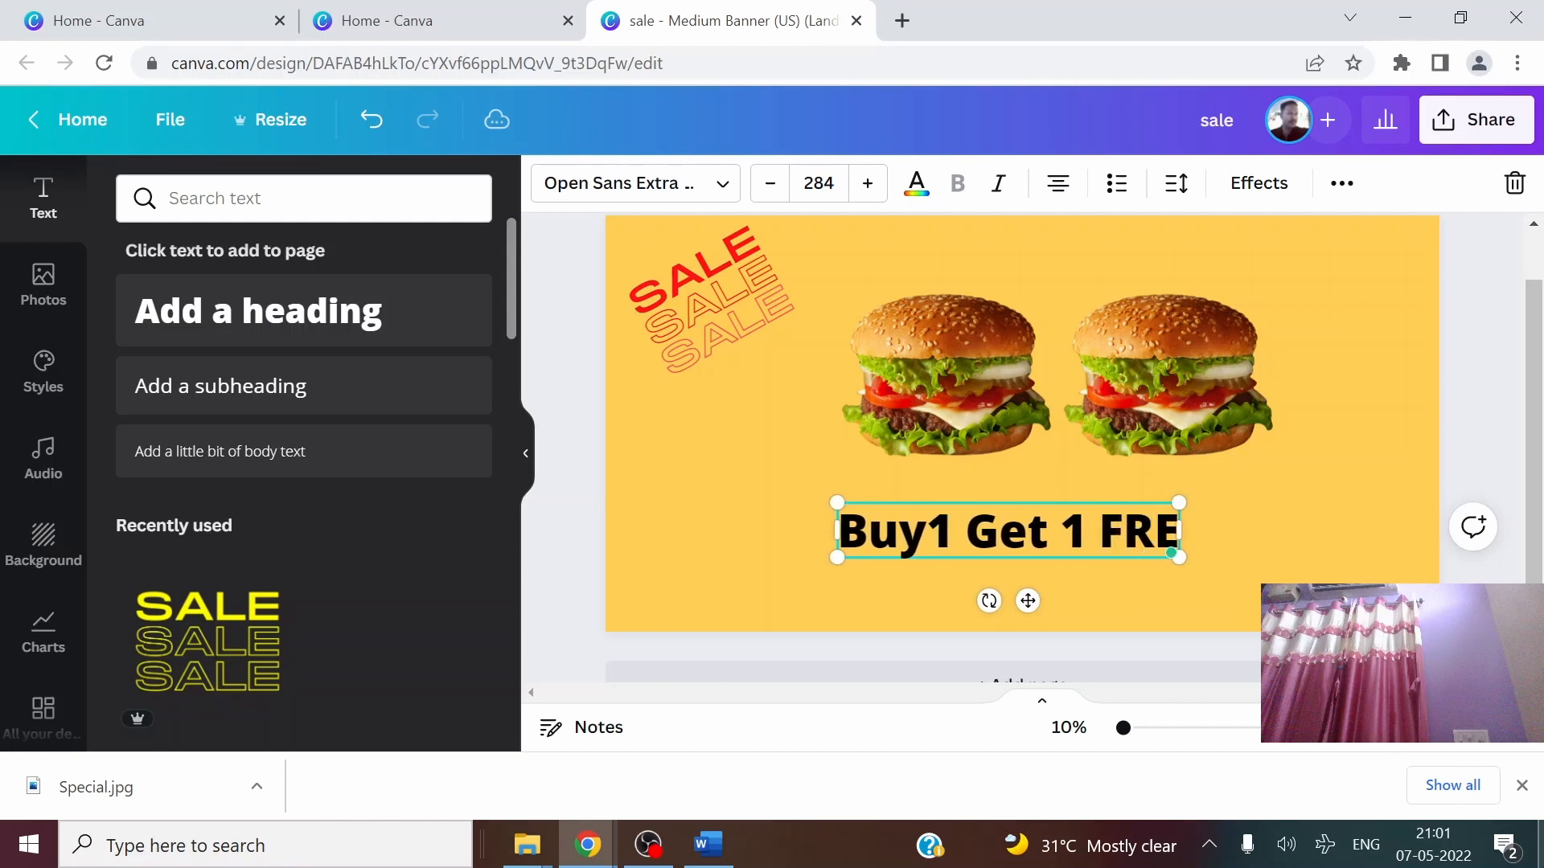
pyautogui.write('E !')
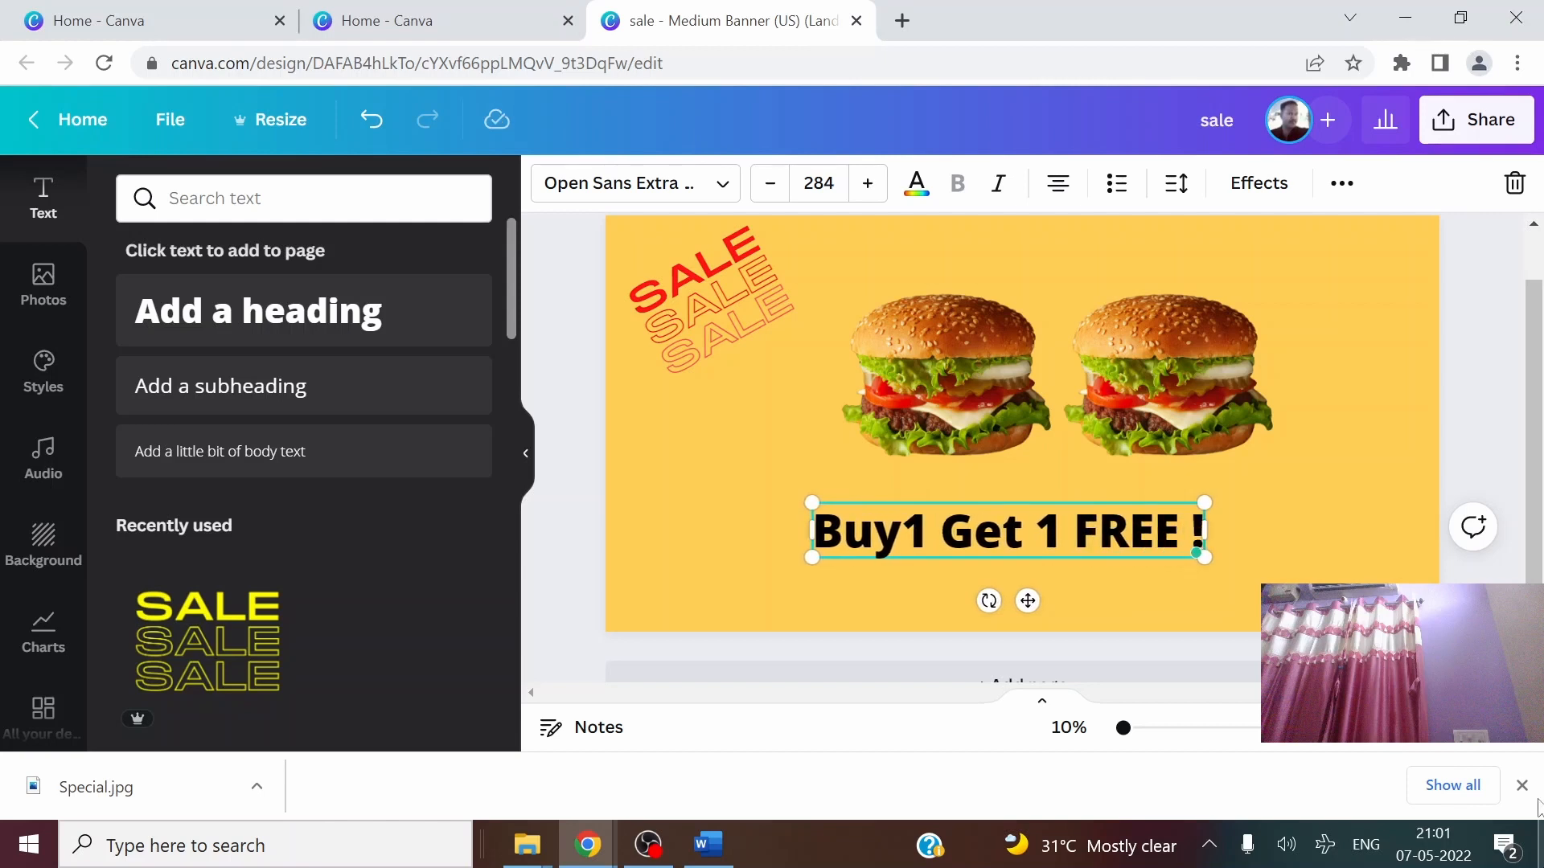
# Move the "Buy1 Get 1 FREE !" heading to the left side of the banner, below the SALE text
pyautogui.click(1300, 448)
pyautogui.click(1130, 515)
pyautogui.moveTo(1043, 600); pyautogui.dragTo(843, 586)
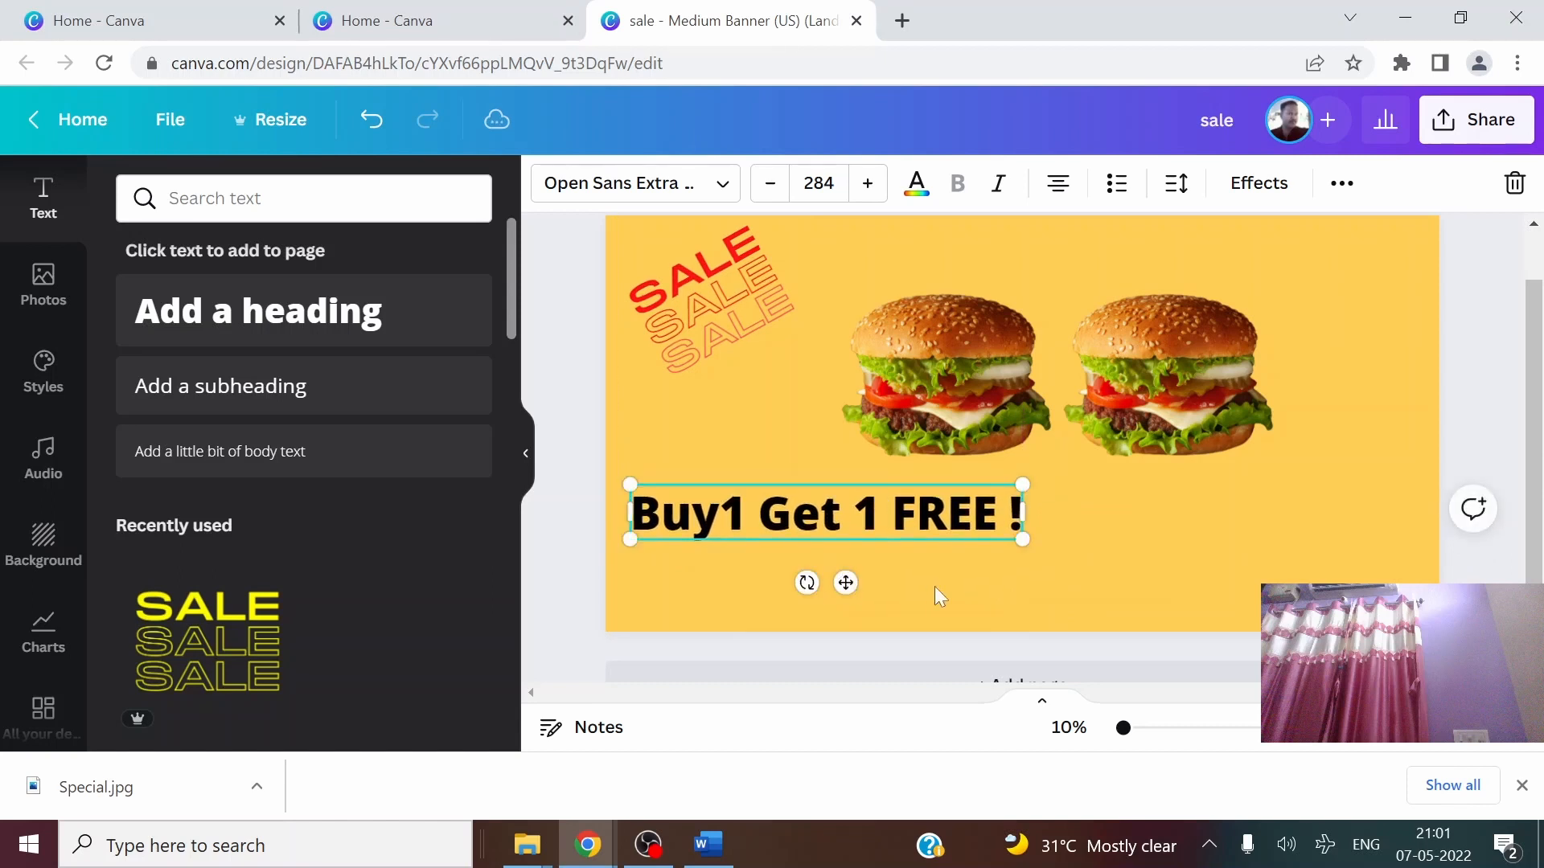
# Duplicate the "Buy1 Get 1 FREE !" heading and place the copy near the banner's lower-right corner
pyautogui.click(1066, 521)
pyautogui.click(924, 517)
pyautogui.hotkey('ctrl', 'd')
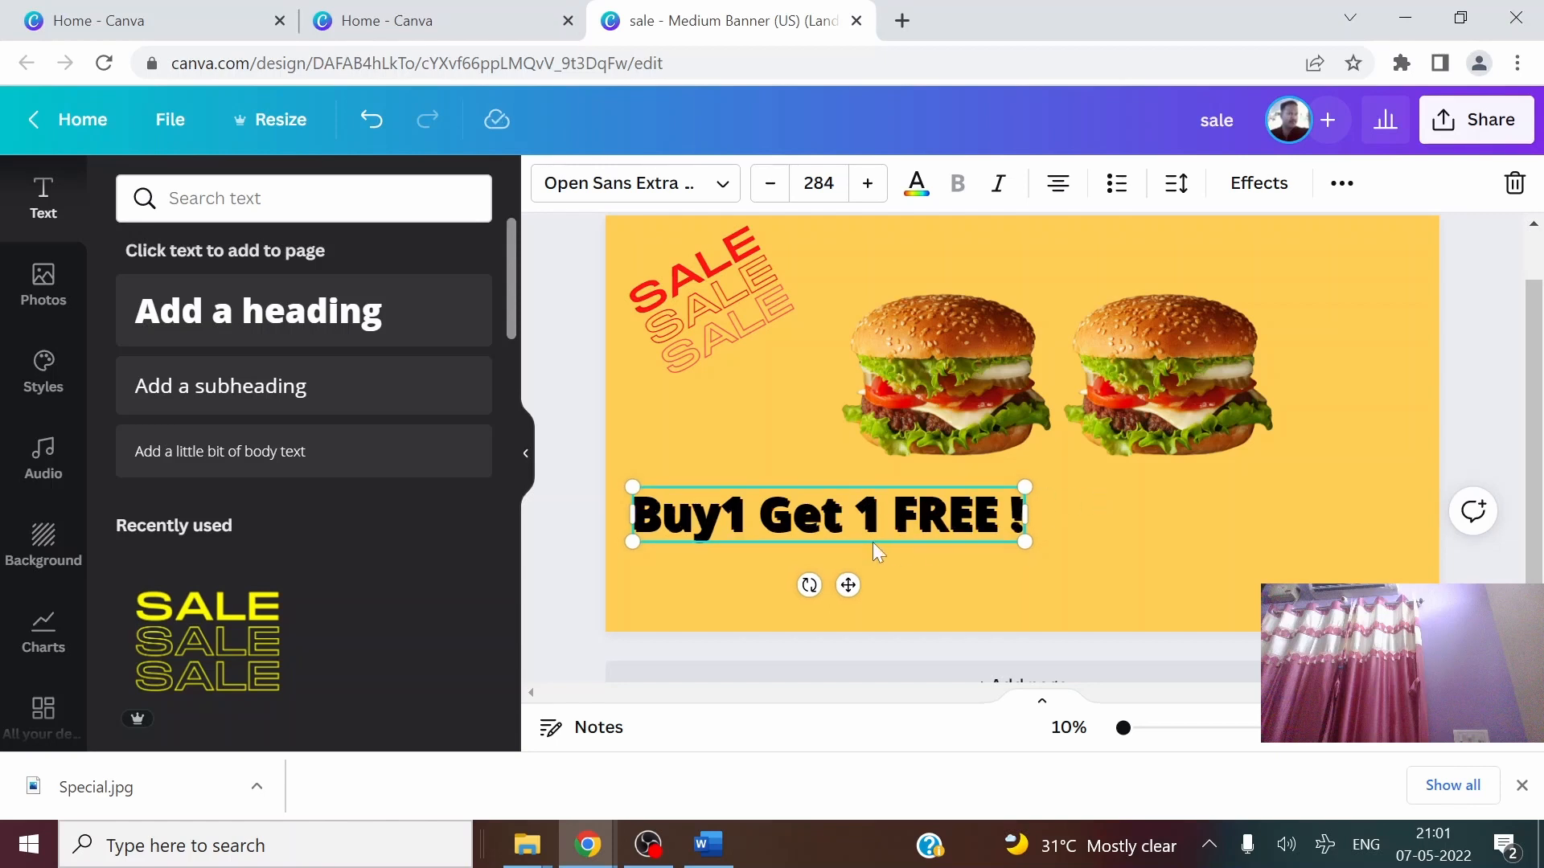
pyautogui.click(873, 534)
pyautogui.moveTo(850, 581); pyautogui.dragTo(1171, 650)
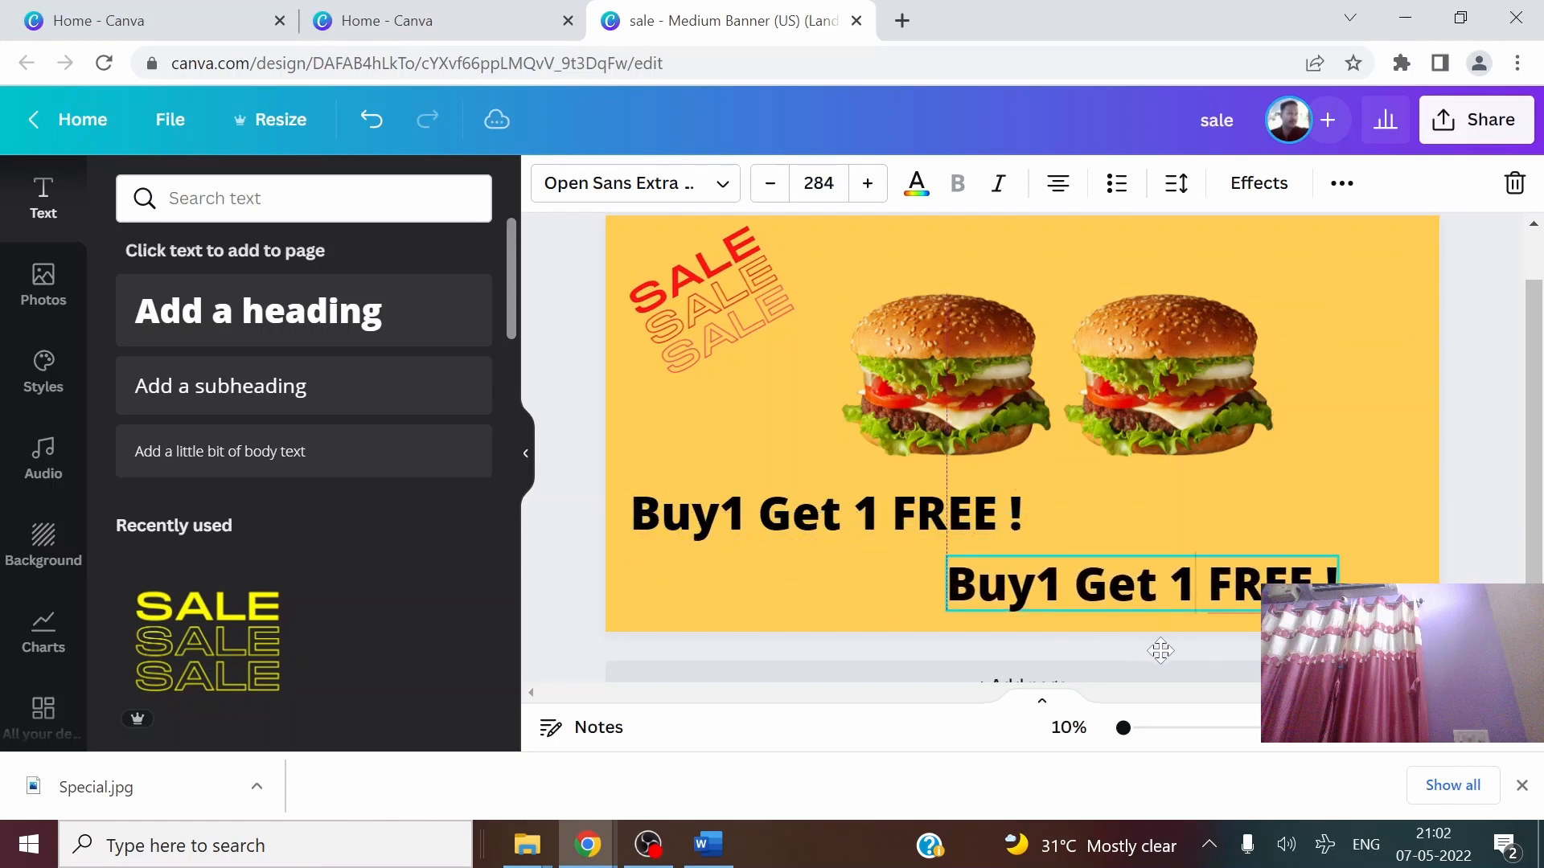
# Replace the duplicated heading's text with the offer line, capitalizing only the first letter of "Offer"
pyautogui.write('O')
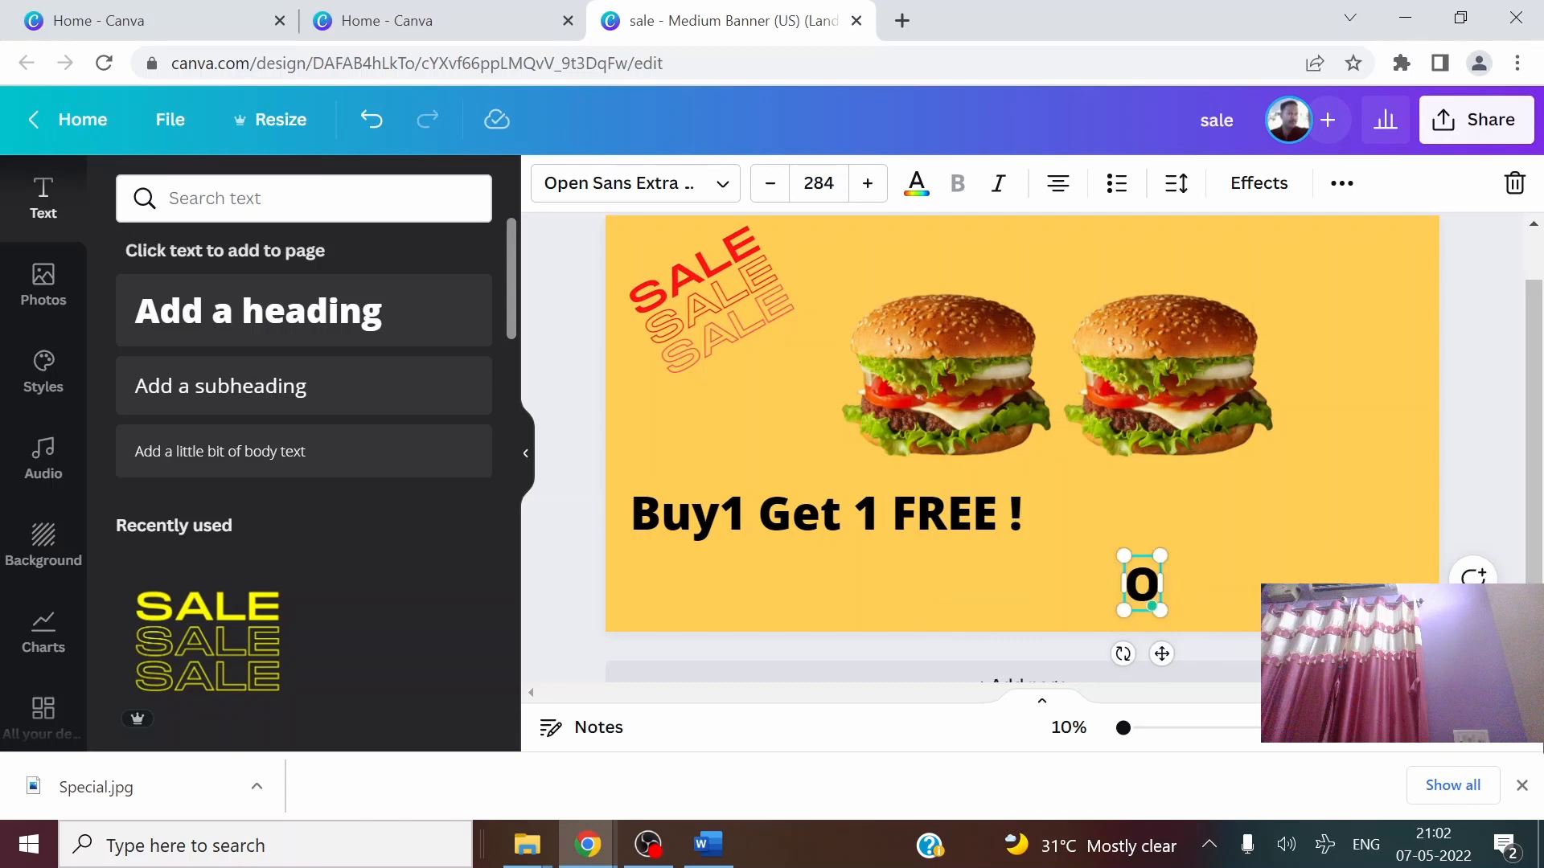
pyautogui.write('FFER')
pyautogui.press('BackSpace')
pyautogui.press('BackSpace')
pyautogui.press('BackSpace')
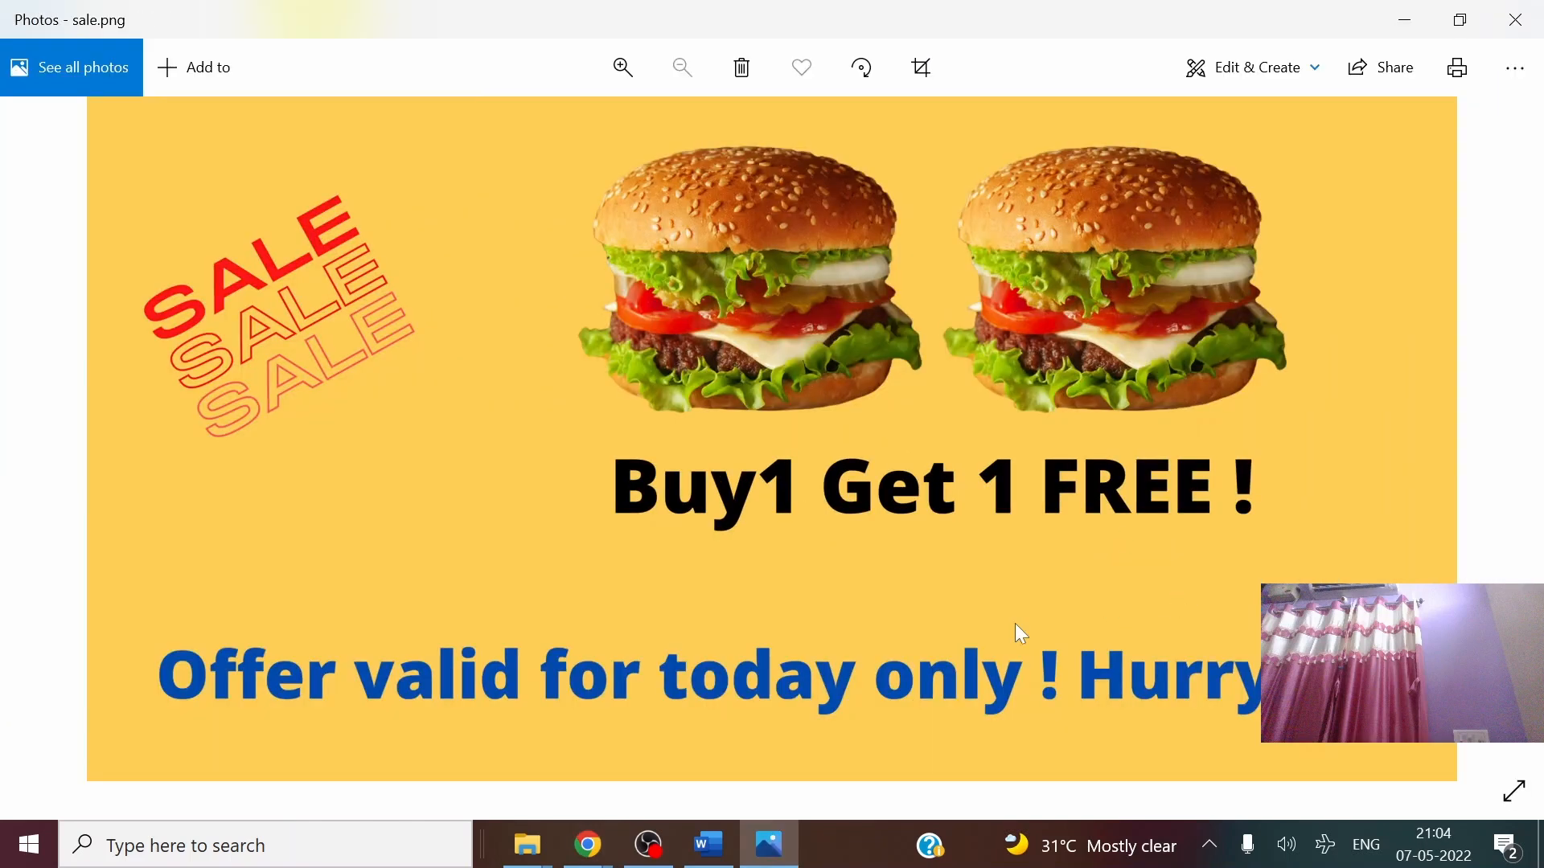